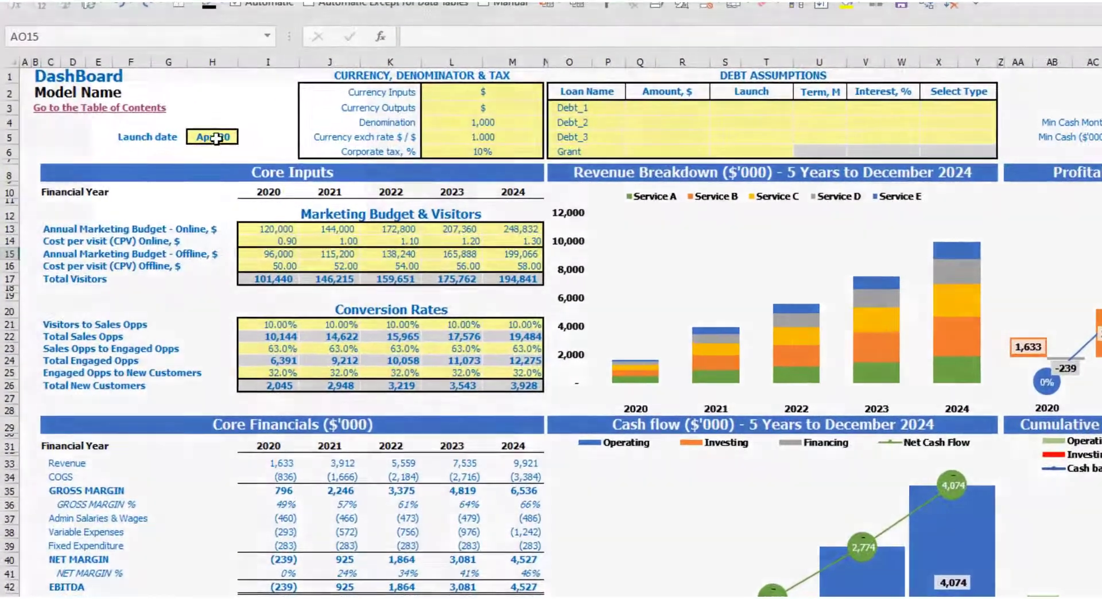
- Set the business launch date to May-20
{"action": "left_click", "coordinate": [216, 138]}
{"action": "left_click", "coordinate": [245, 138]}
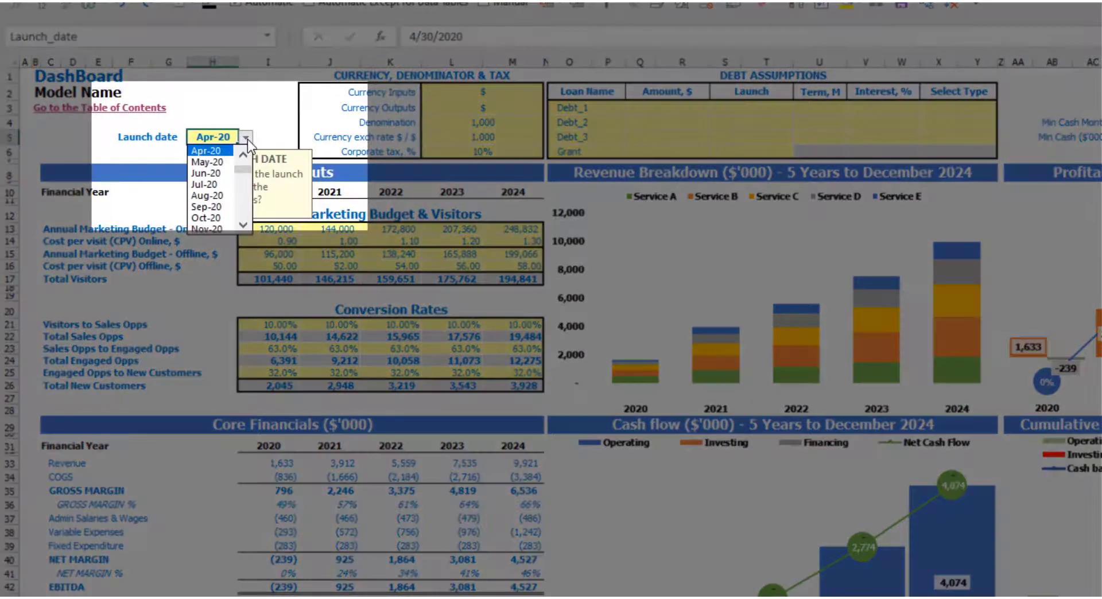
{"action": "left_click", "coordinate": [220, 164]}
{"action": "left_click", "coordinate": [233, 95]}
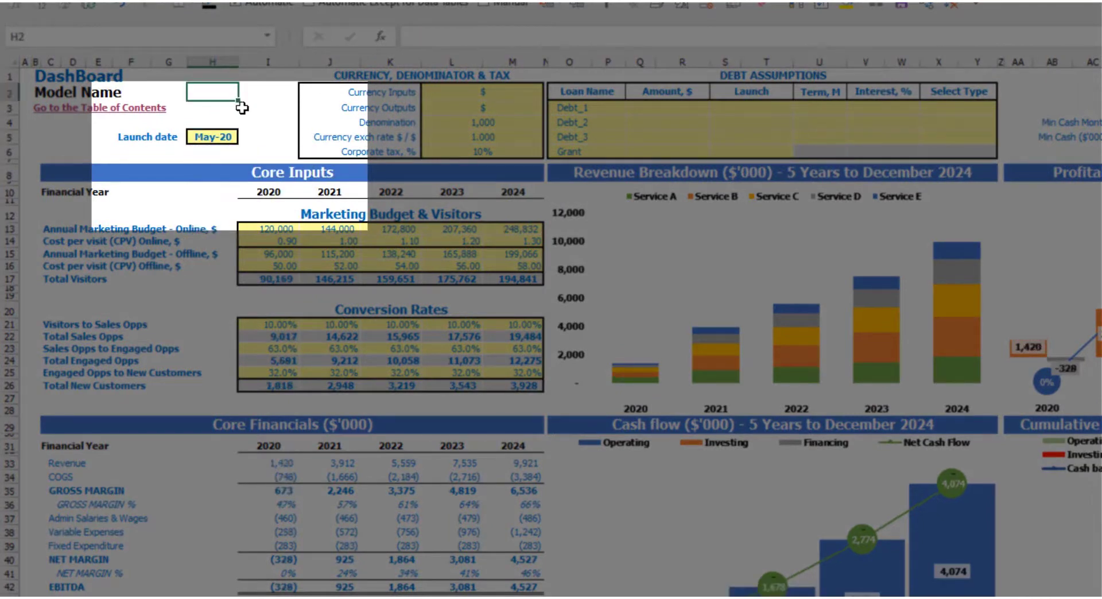
{"action": "left_click", "coordinate": [220, 137]}
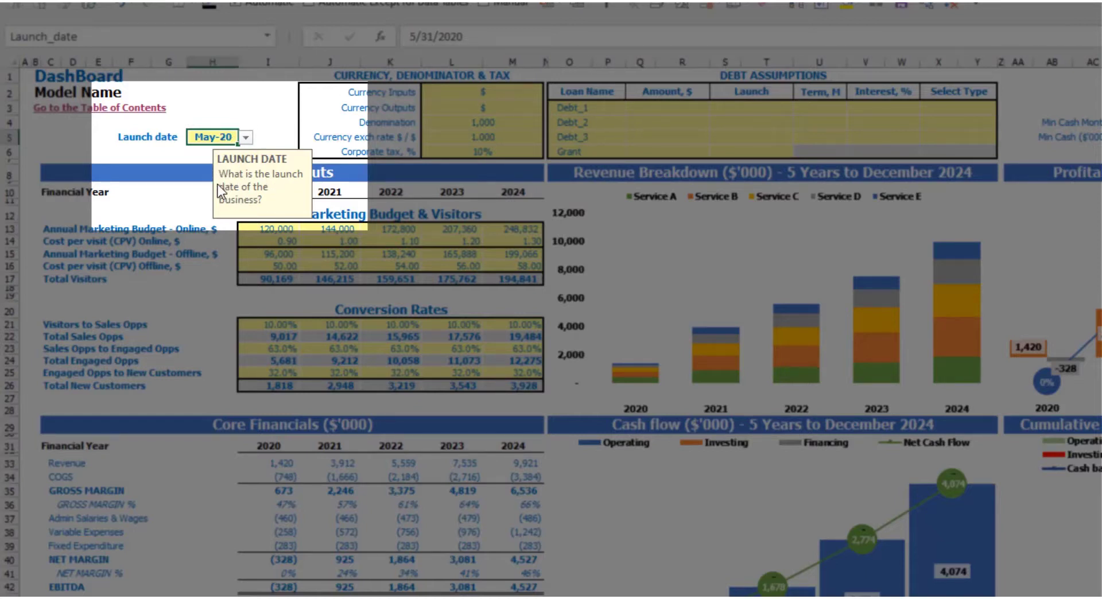
{"action": "left_click", "coordinate": [148, 151]}
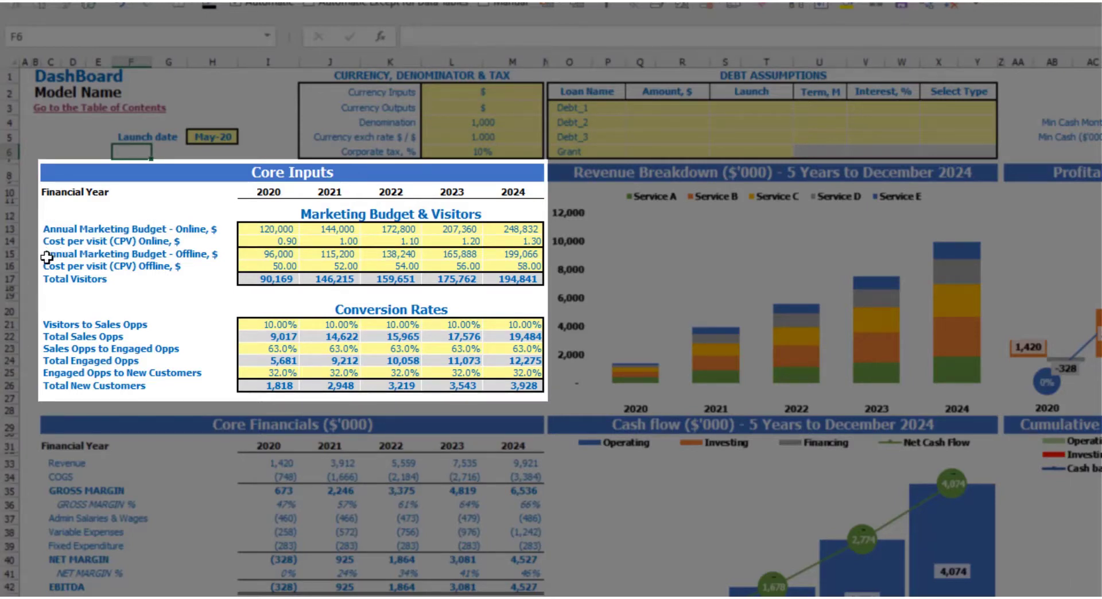
- Try clearing the offline marketing budget and offline cost per visit for all five years, and undo the deletion
{"action": "left_click_drag", "start_coordinate": [270, 266], "coordinate": [520, 253]}
{"action": "key", "text": "Delete"}
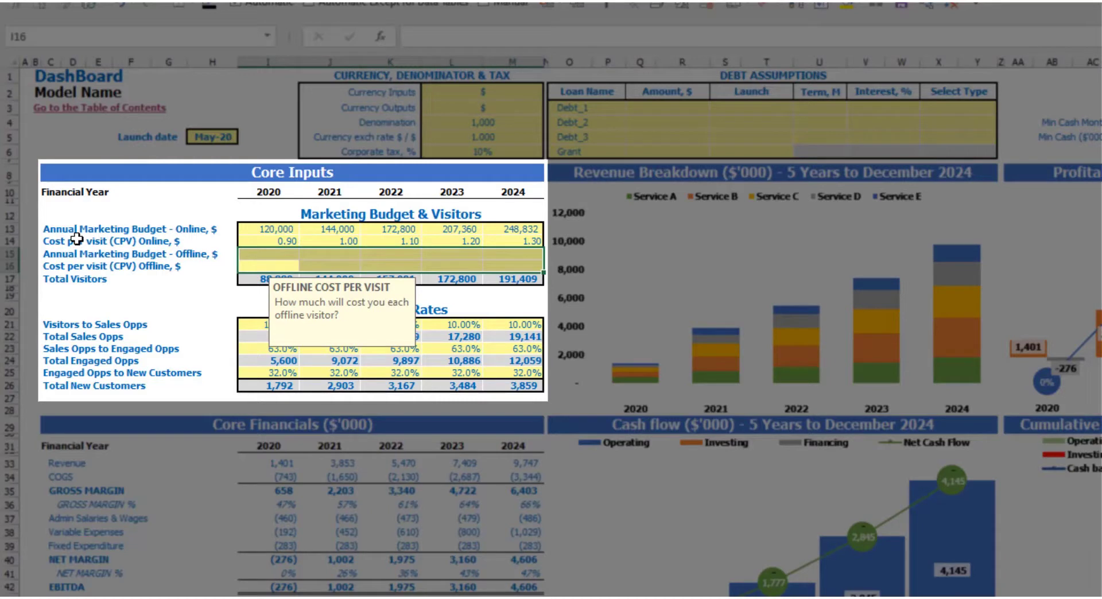
{"action": "key", "text": "ctrl+z"}
{"action": "left_click", "coordinate": [212, 325]}
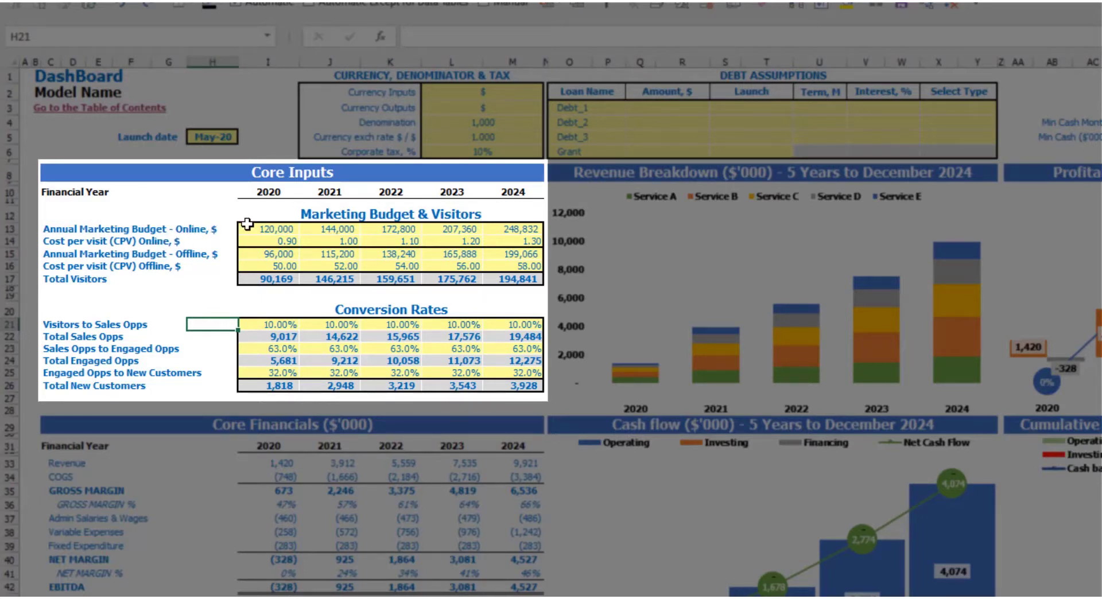
- Set the 2020 online marketing budget to 100,000 and make the 2021 budget a formula adding 20000 to the 2020 value
{"action": "left_click", "coordinate": [268, 232]}
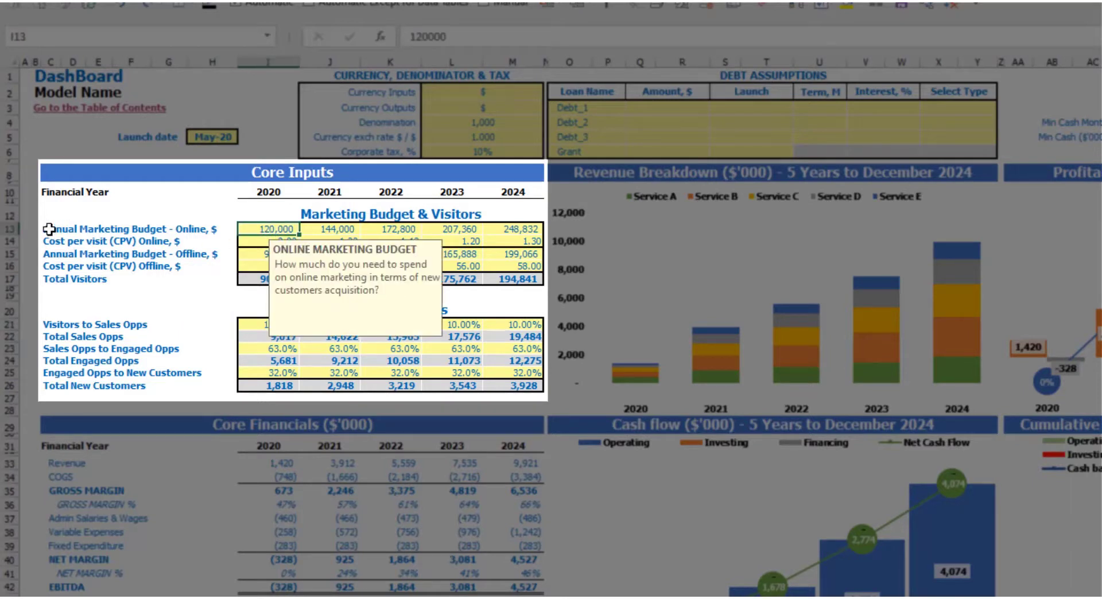
{"action": "type", "text": "100,000"}
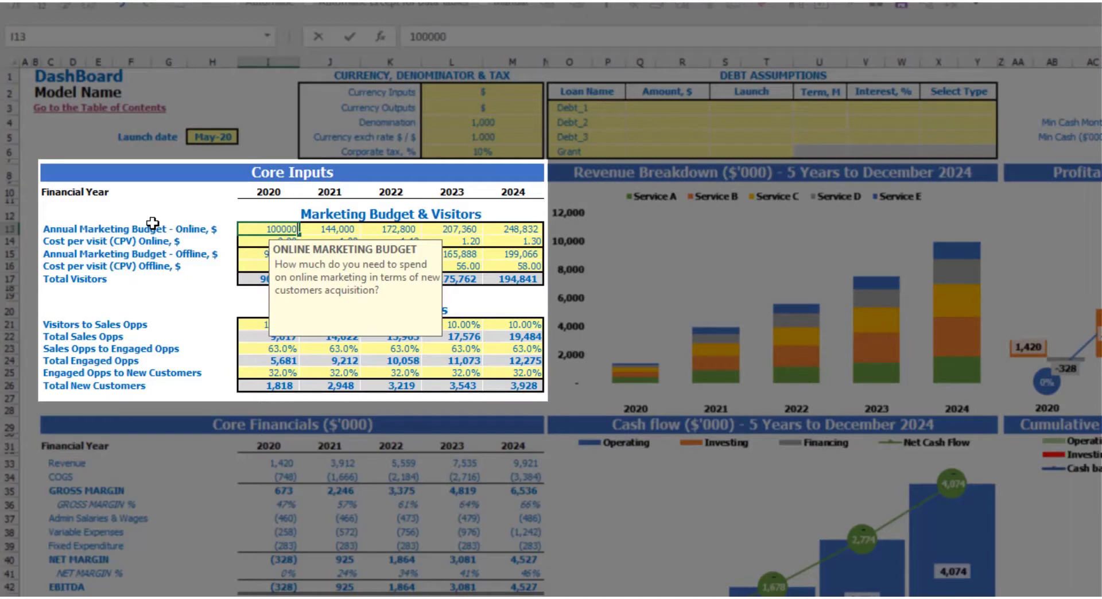
{"action": "key", "text": "Tab"}
{"action": "type", "text": "="}
{"action": "key", "text": "Left"}
{"action": "type", "text": "+20000"}
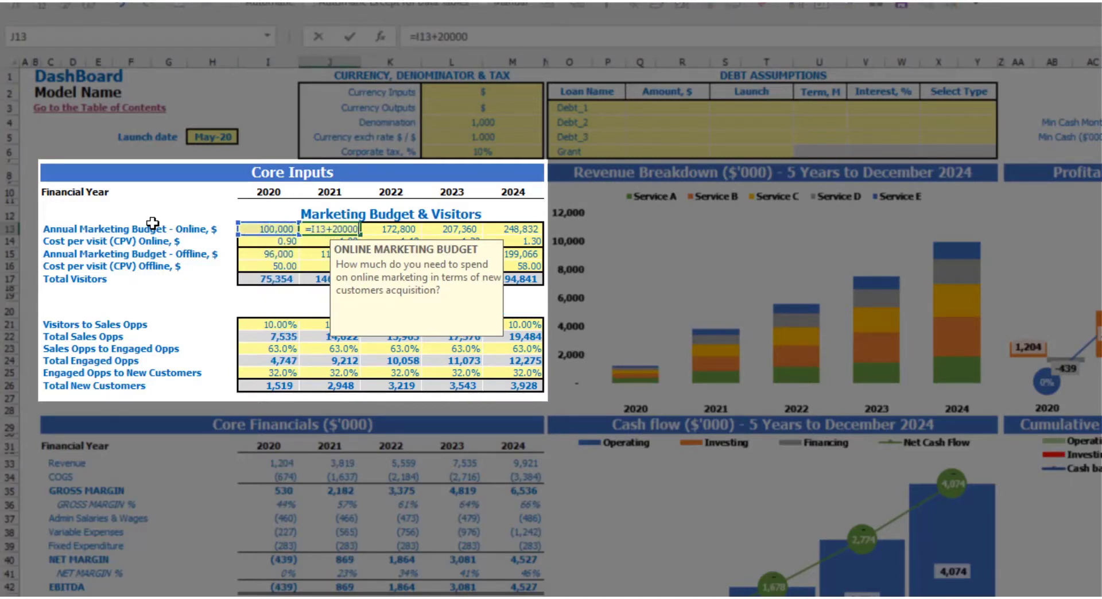
{"action": "key", "text": "Return"}
- Copy the 2021 online marketing budget formula across to 2022 through 2024
{"action": "key", "text": "Up"}
{"action": "key", "text": "ctrl+c"}
{"action": "key", "text": "Right"}
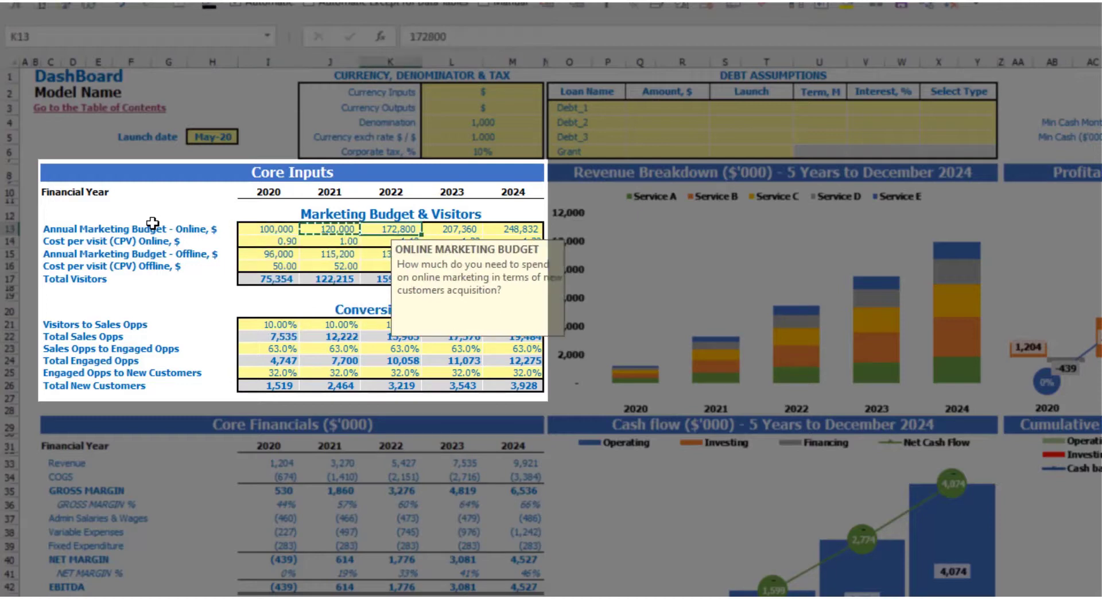
{"action": "key", "text": "shift+Right"}
{"action": "key", "text": "shift+Right"}
{"action": "key", "text": "ctrl+v"}
{"action": "left_click", "coordinate": [149, 217]}
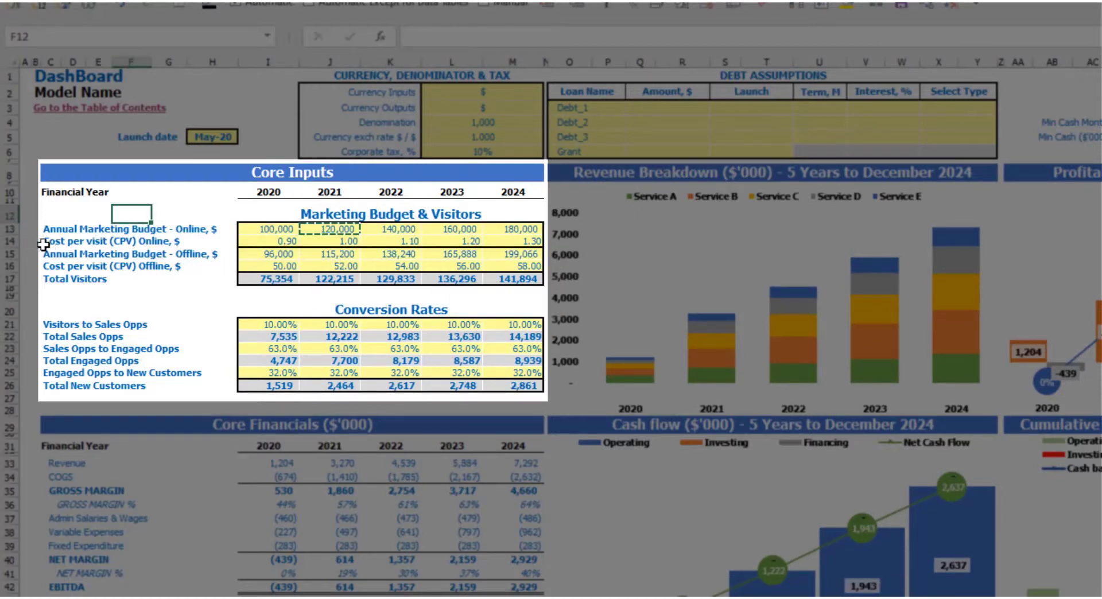
- Set the online cost per visit for 2020 to 2024 to 1, 1.2, 1.4, 1.6 and 1.8
{"action": "left_click", "coordinate": [253, 242]}
{"action": "type", "text": "1"}
{"action": "key", "text": "Tab"}
{"action": "type", "text": "1.2"}
{"action": "key", "text": "Tab"}
{"action": "type", "text": "1.4"}
{"action": "key", "text": "Tab"}
{"action": "type", "text": "1.6"}
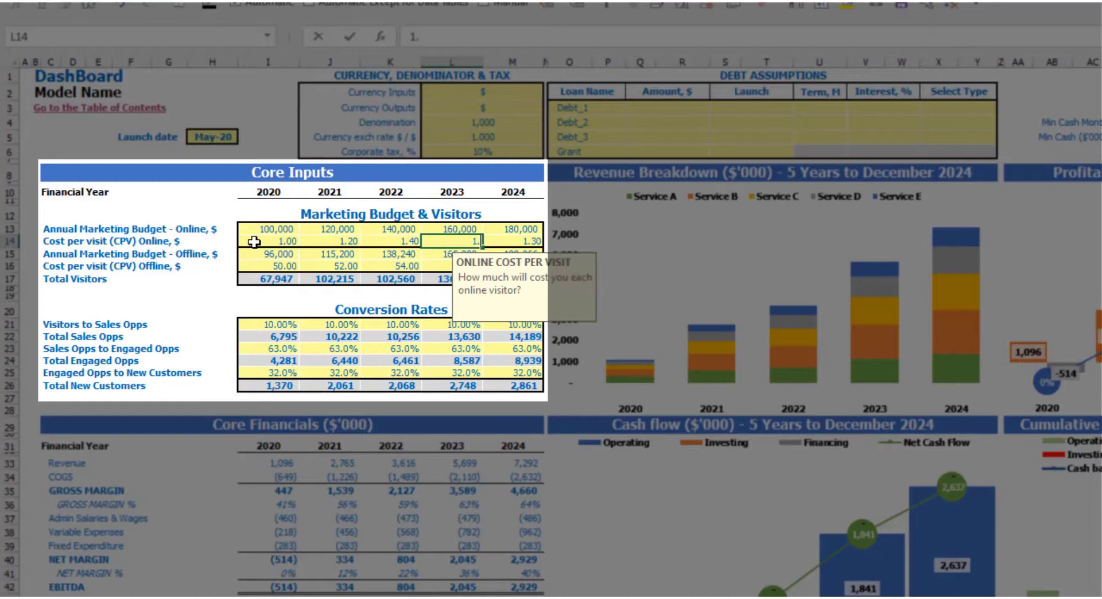
{"action": "key", "text": "Tab"}
{"action": "type", "text": "1."}
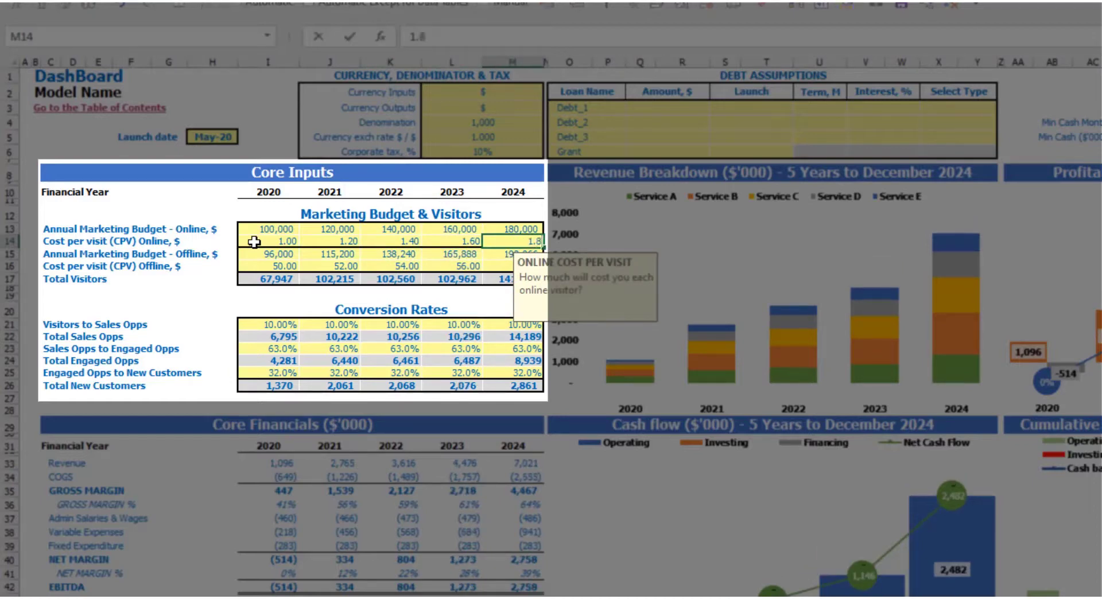
{"action": "type", "text": "8"}
{"action": "key", "text": "Return"}
{"action": "left_click", "coordinate": [209, 214]}
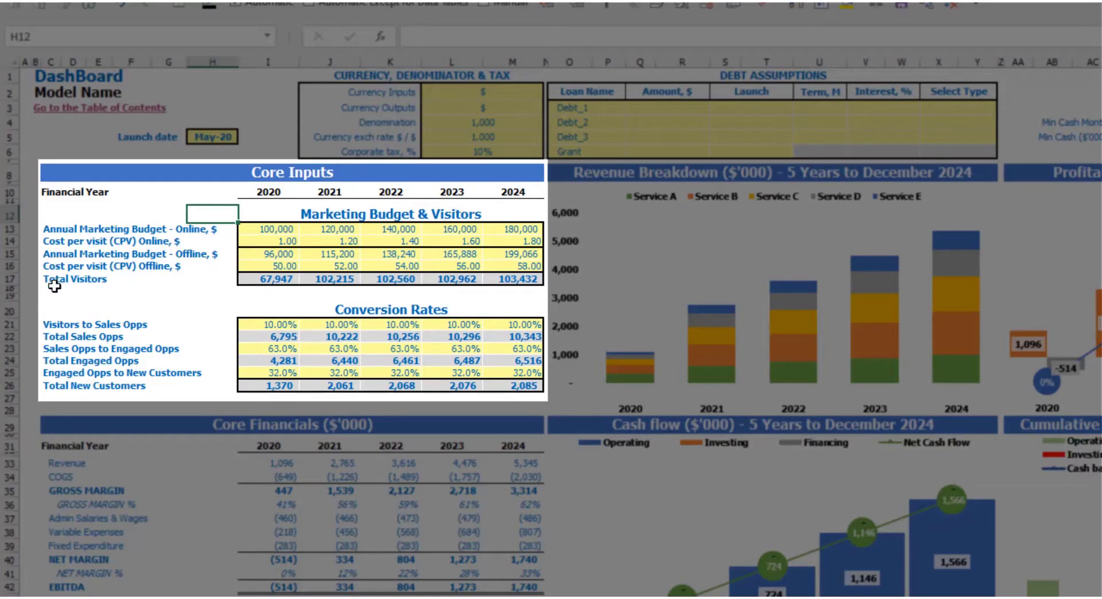
- Examine the Total Visitors row and the row labels of the Conversion Rates section
{"action": "left_click_drag", "start_coordinate": [273, 279], "coordinate": [505, 280]}
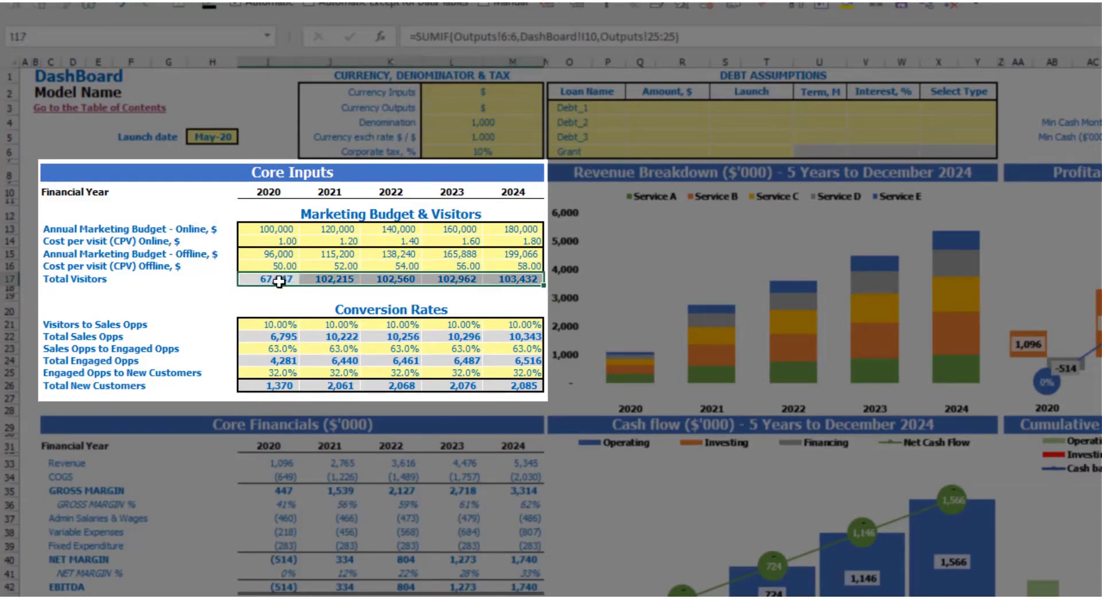
{"action": "left_click", "coordinate": [213, 291]}
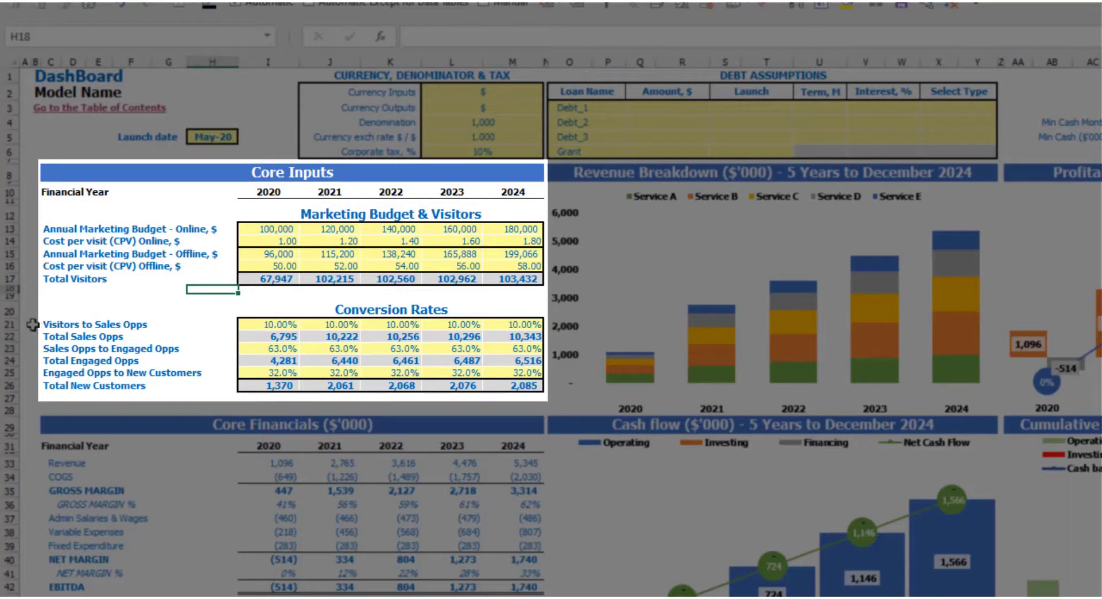
{"action": "left_click", "coordinate": [49, 325]}
{"action": "left_click", "coordinate": [51, 348]}
{"action": "left_click", "coordinate": [52, 361]}
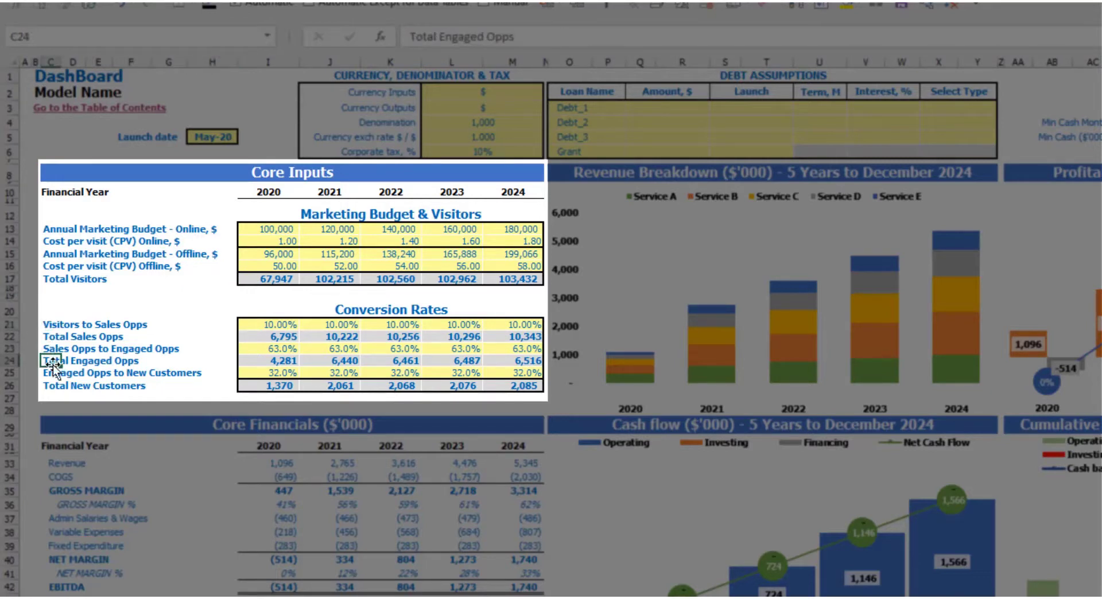
{"action": "left_click", "coordinate": [50, 325]}
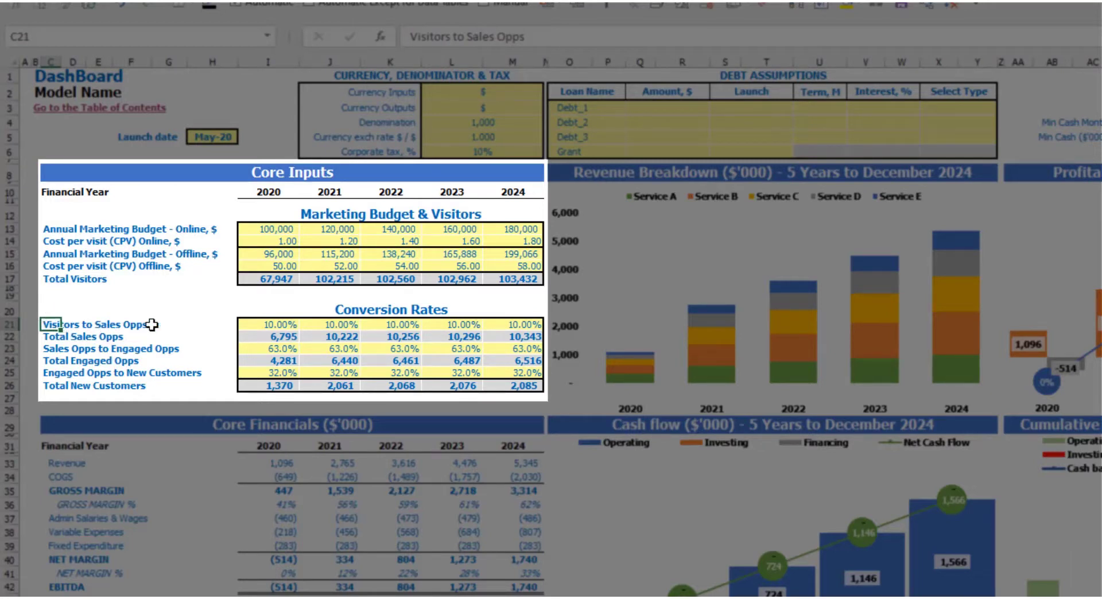
- Set the Visitors to Sales Opps conversion rates for 2020 to 2024 to 50%, 52%, 54%, 56% and 58%
{"action": "left_click", "coordinate": [263, 325]}
{"action": "type", "text": "50"}
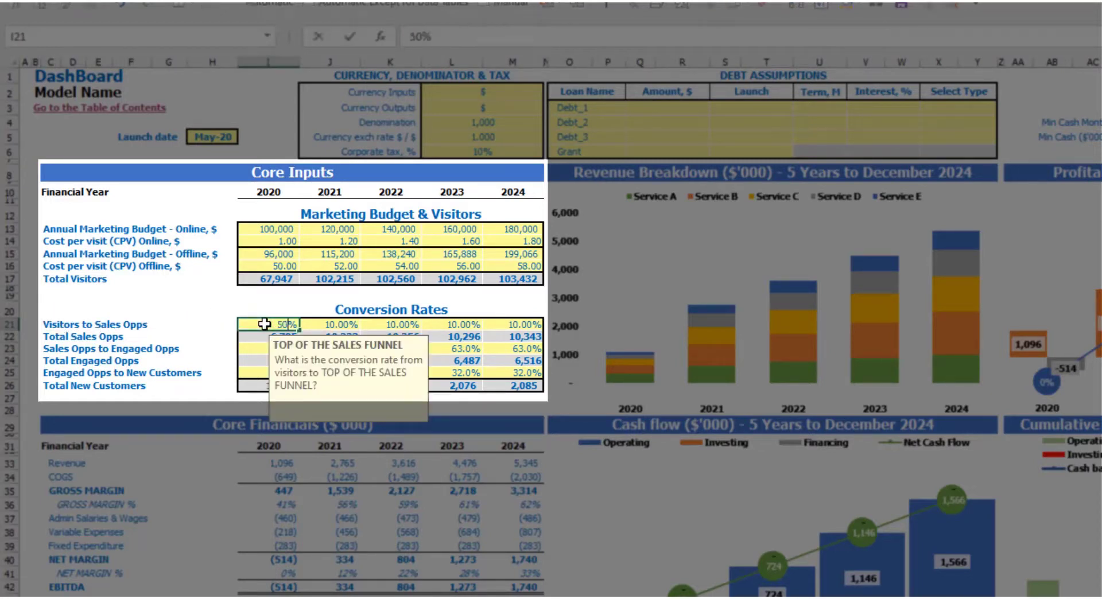
{"action": "key", "text": "Tab"}
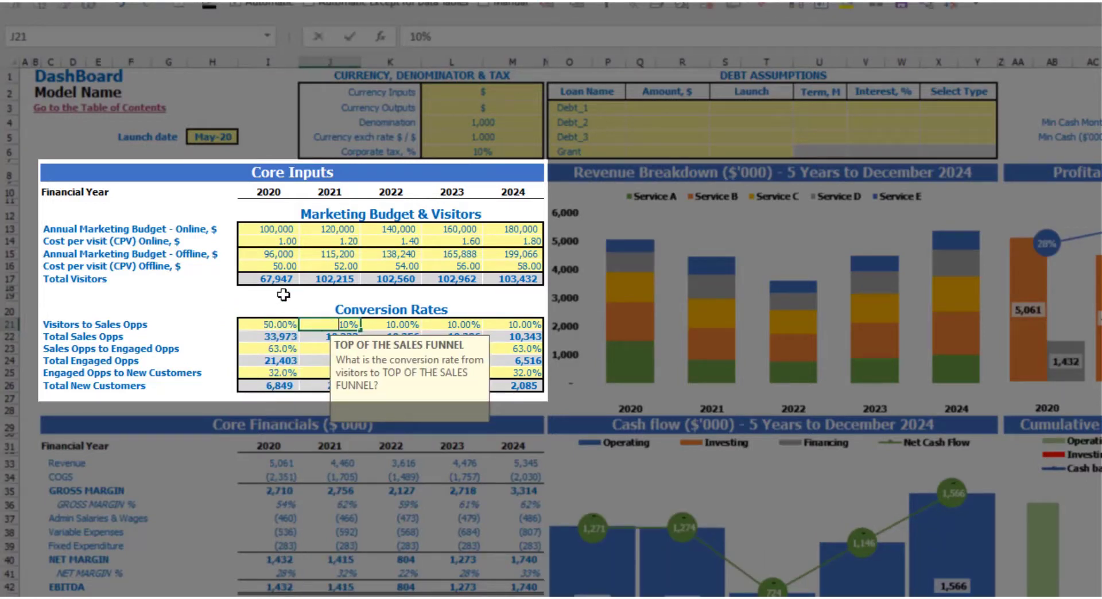
{"action": "type", "text": "52"}
{"action": "key", "text": "Tab"}
{"action": "type", "text": "54"}
{"action": "key", "text": "Tab"}
{"action": "type", "text": "5"}
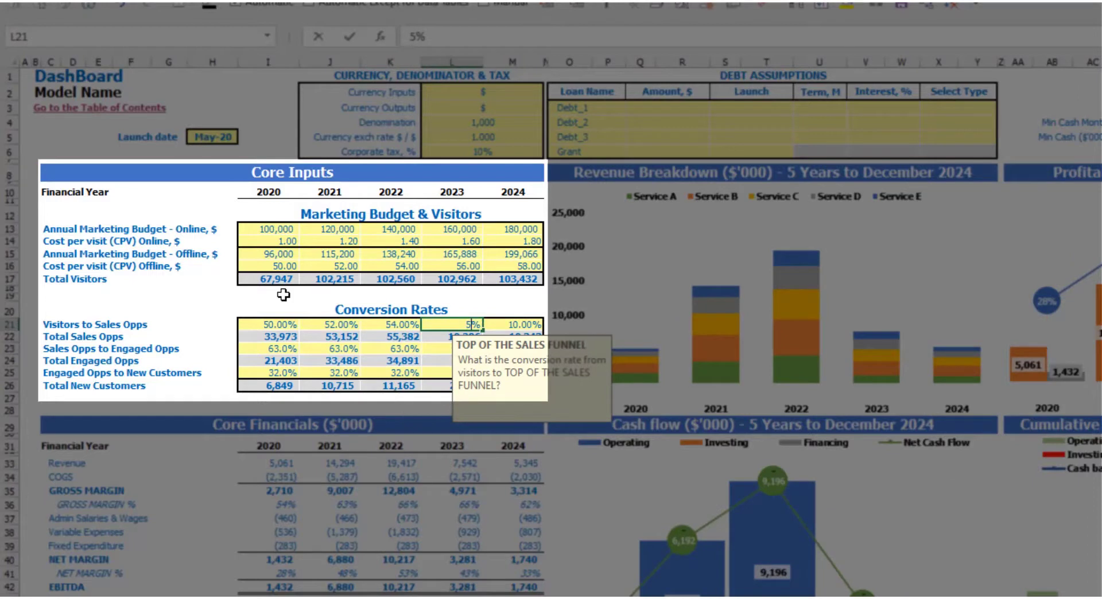
{"action": "type", "text": "6"}
{"action": "key", "text": "Tab"}
{"action": "type", "text": "5"}
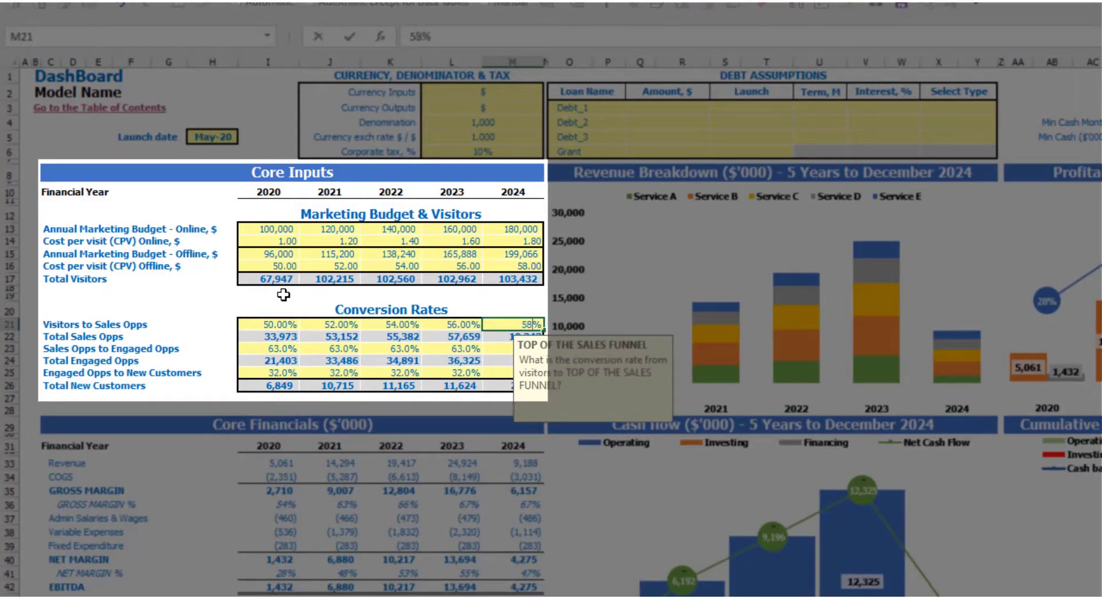
{"action": "key", "text": "Return"}
{"action": "left_click", "coordinate": [276, 279]}
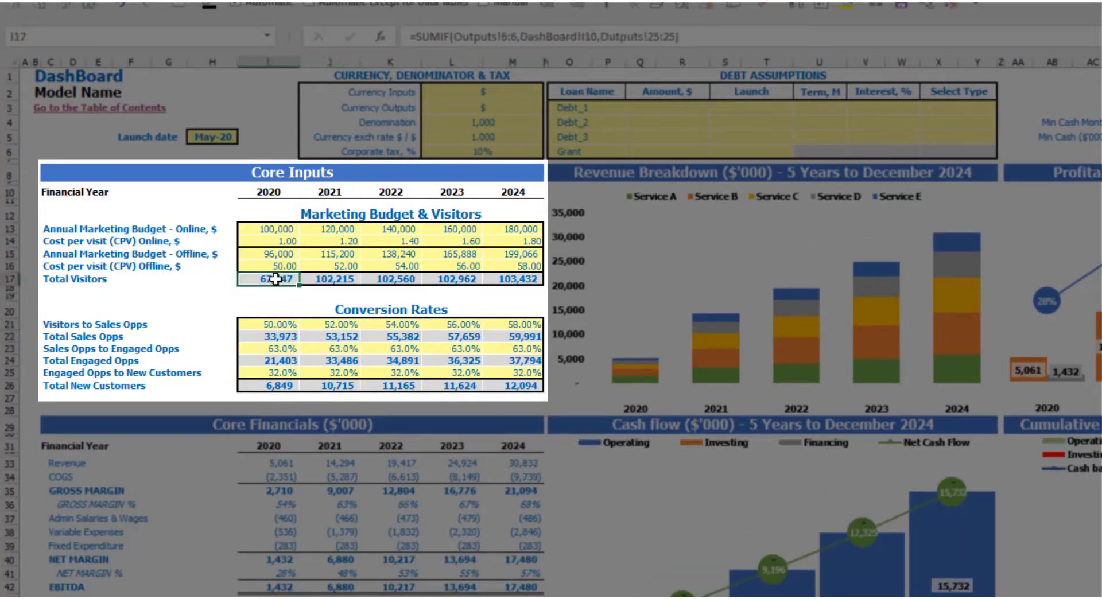
{"action": "left_click", "coordinate": [274, 339]}
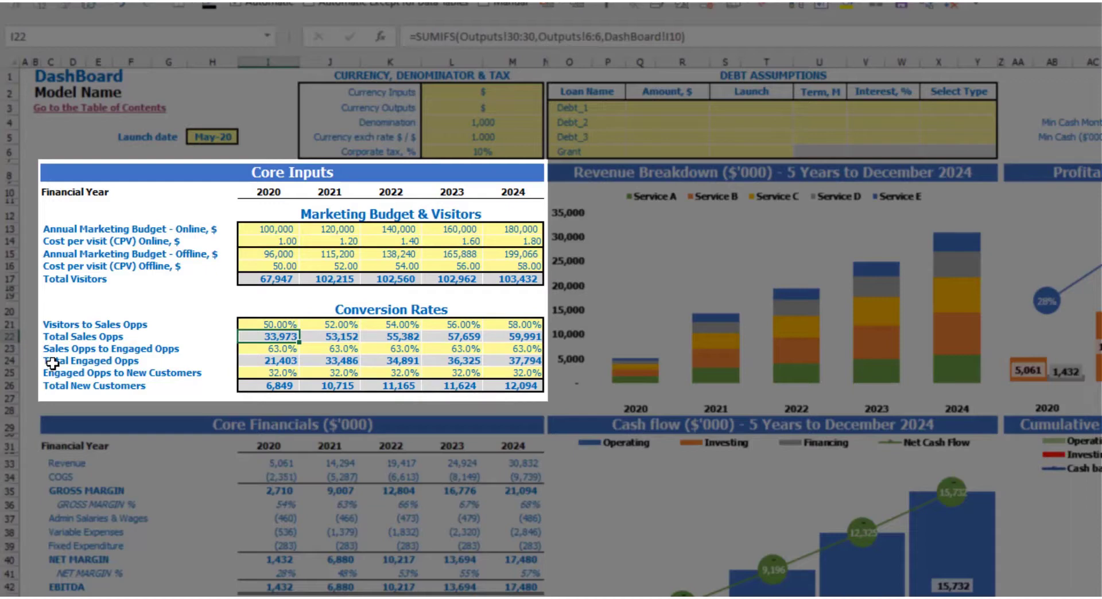
- Set the 2020 Sales Opps to Engaged Opps rate to 20% and copy it across to 2021 through 2024
{"action": "left_click", "coordinate": [257, 349]}
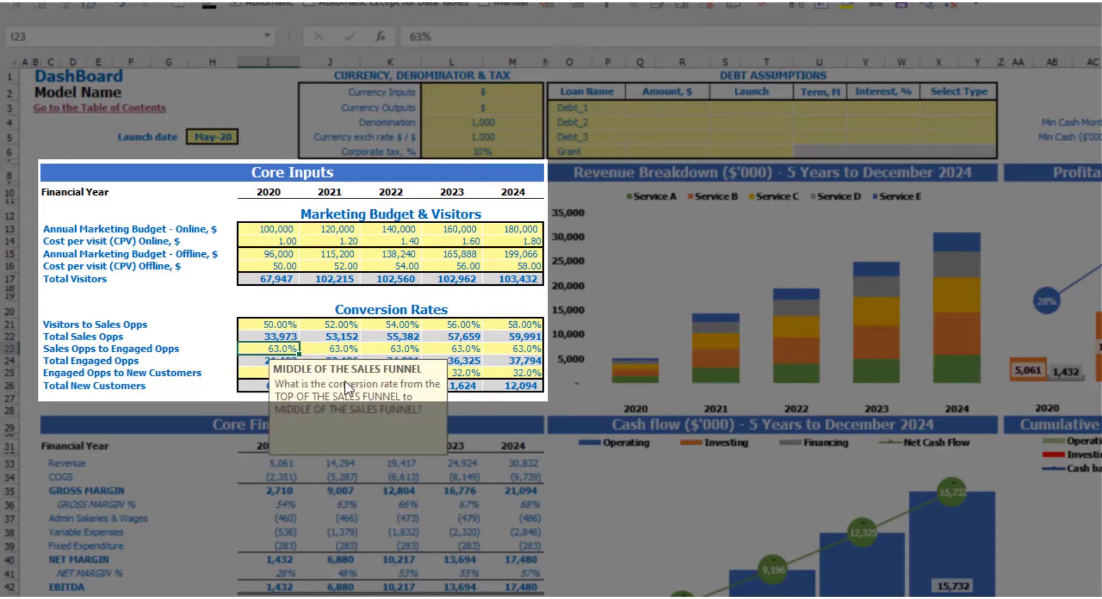
{"action": "type", "text": "20"}
{"action": "key", "text": "ctrl+Return"}
{"action": "key", "text": "ctrl+c"}
{"action": "key", "text": "Right"}
{"action": "key", "text": "shift+Right"}
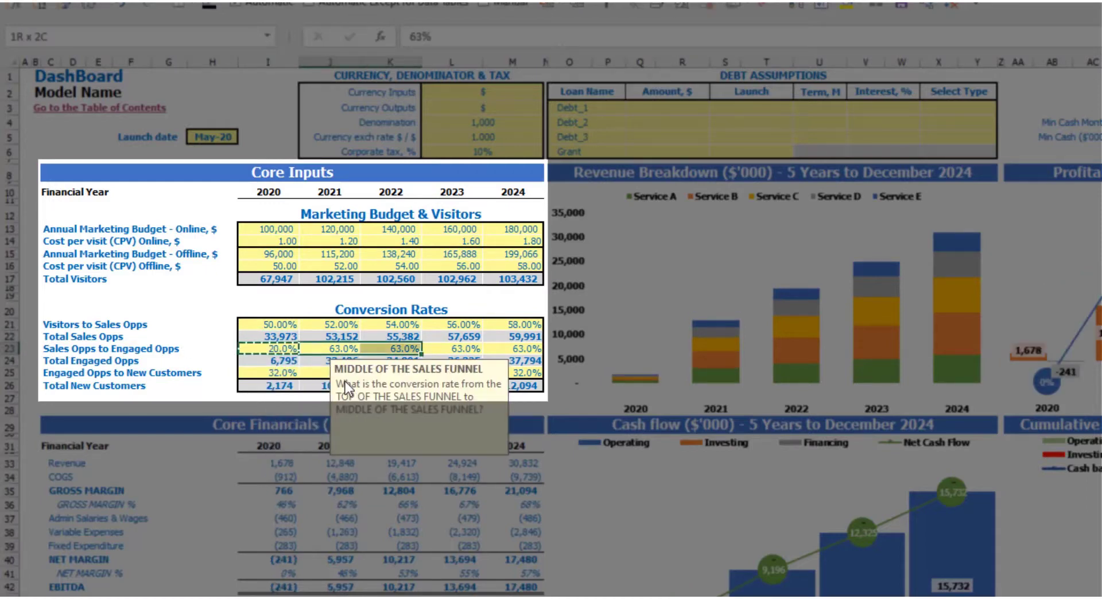
{"action": "key", "text": "shift+Right"}
{"action": "key", "text": "shift+Right"}
{"action": "key", "text": "ctrl+v"}
{"action": "left_click", "coordinate": [208, 308]}
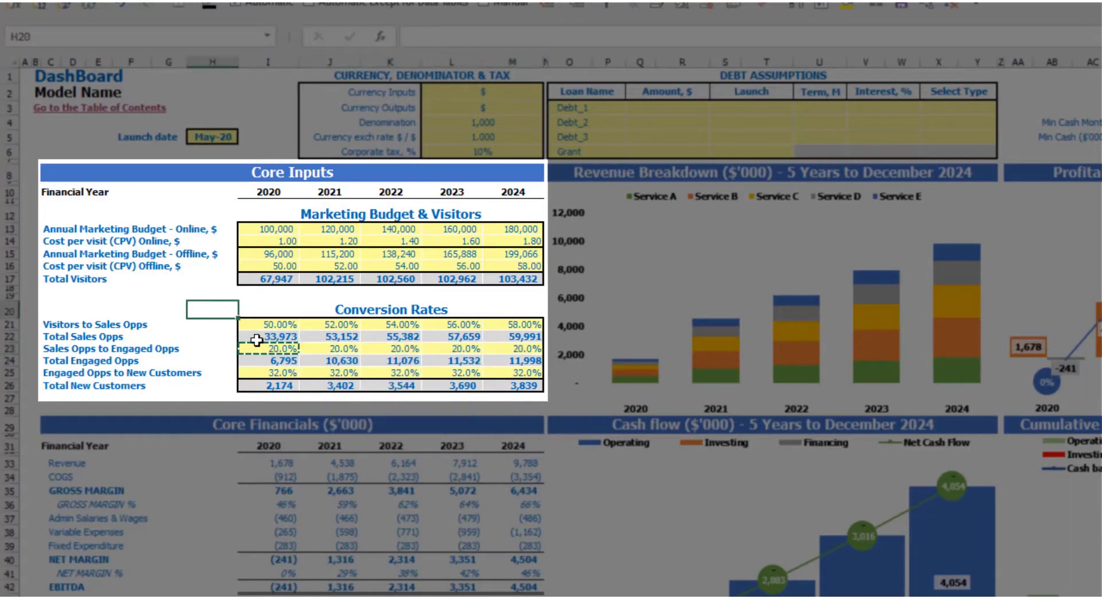
{"action": "left_click", "coordinate": [272, 349]}
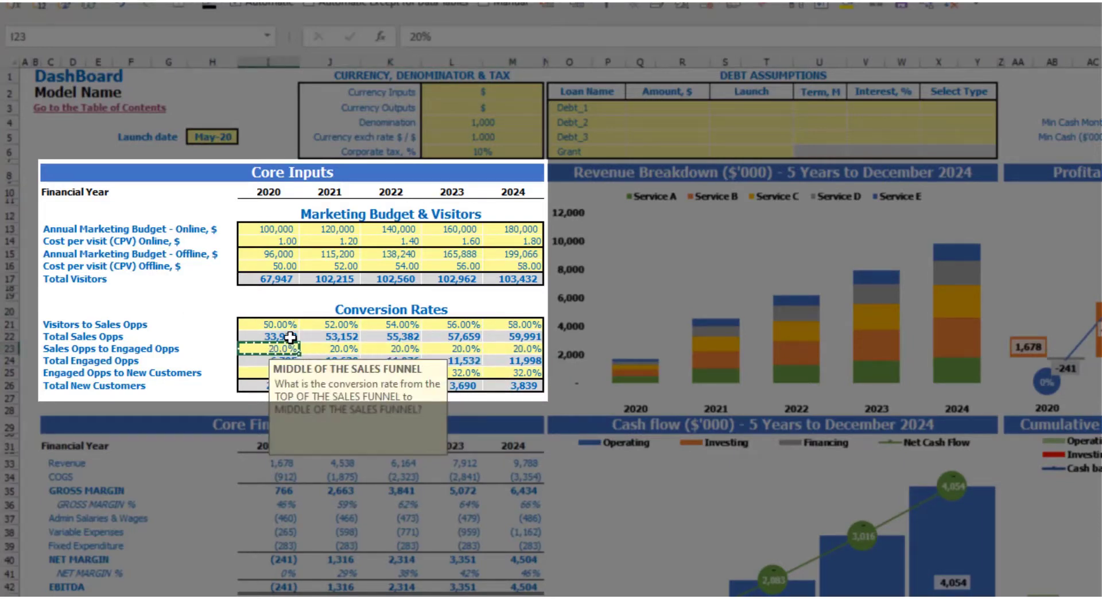
{"action": "left_click", "coordinate": [205, 307]}
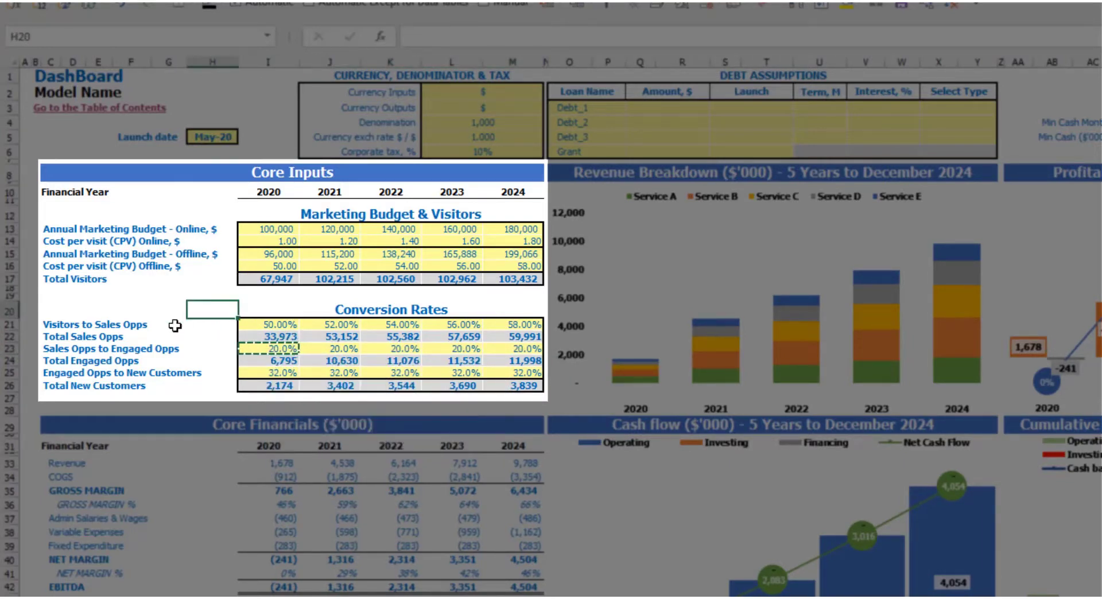
- Check the Total Engaged Opps figures for each year from 2020 to 2024
{"action": "left_click", "coordinate": [261, 363]}
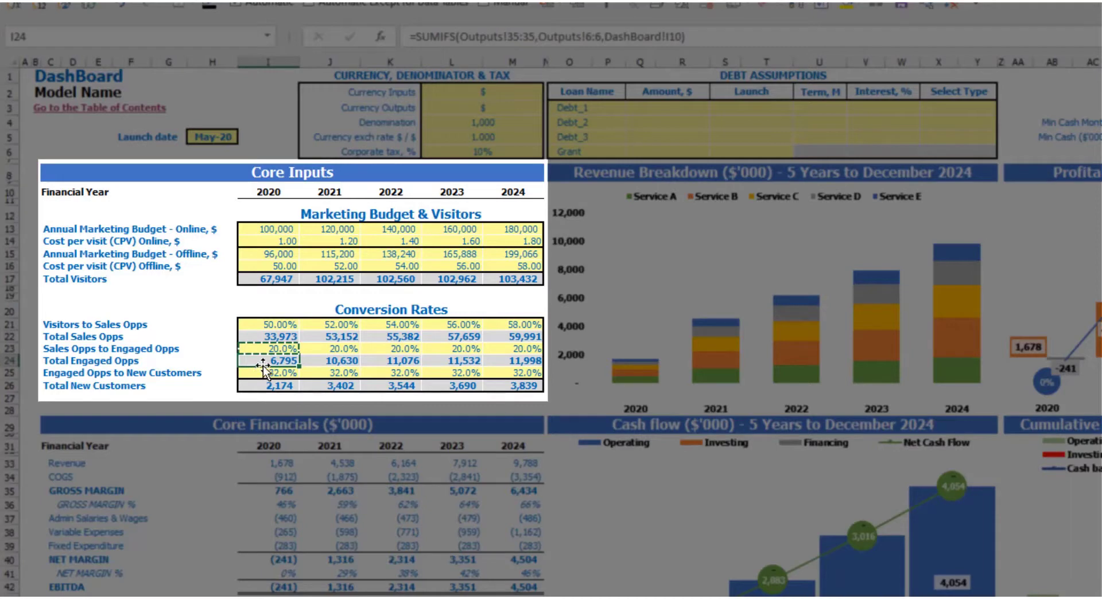
{"action": "left_click", "coordinate": [343, 360]}
{"action": "left_click", "coordinate": [398, 360]}
{"action": "left_click", "coordinate": [453, 361]}
{"action": "left_click", "coordinate": [505, 360]}
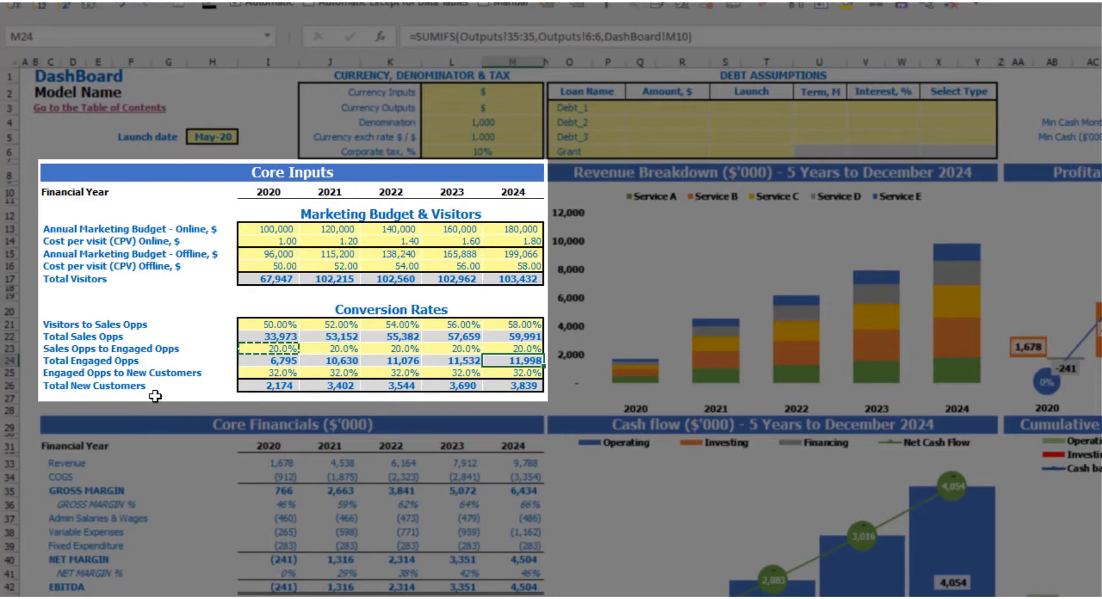
- Set the Engaged Opps to New Customers rates for 2020 to 2024 to 10%, 11%, 12%, 13% and 14%
{"action": "left_click", "coordinate": [266, 374]}
{"action": "type", "text": "10"}
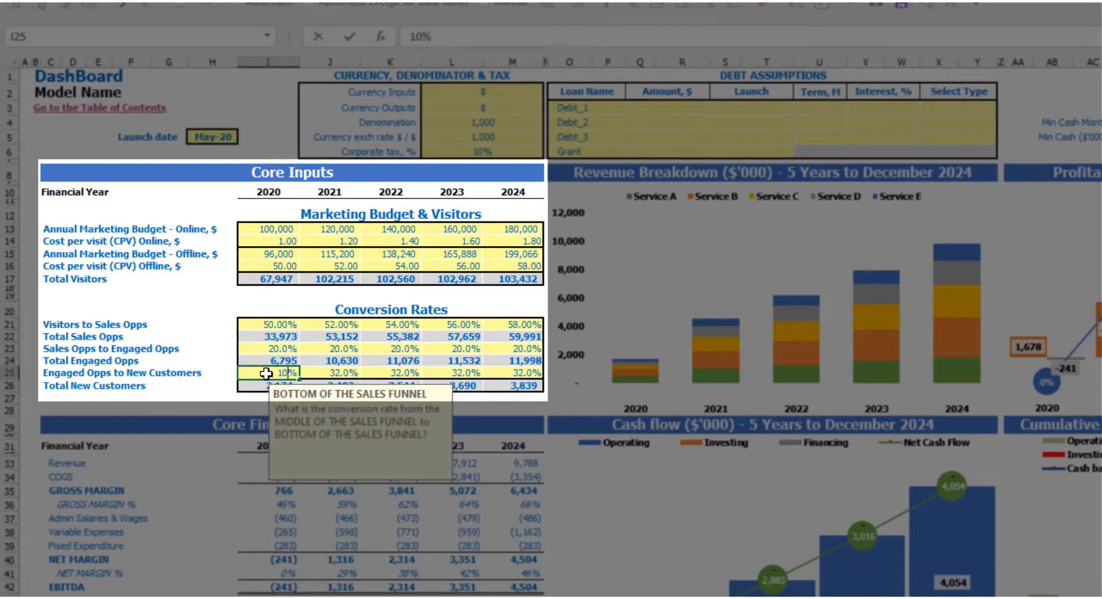
{"action": "key", "text": "Tab"}
{"action": "type", "text": "11"}
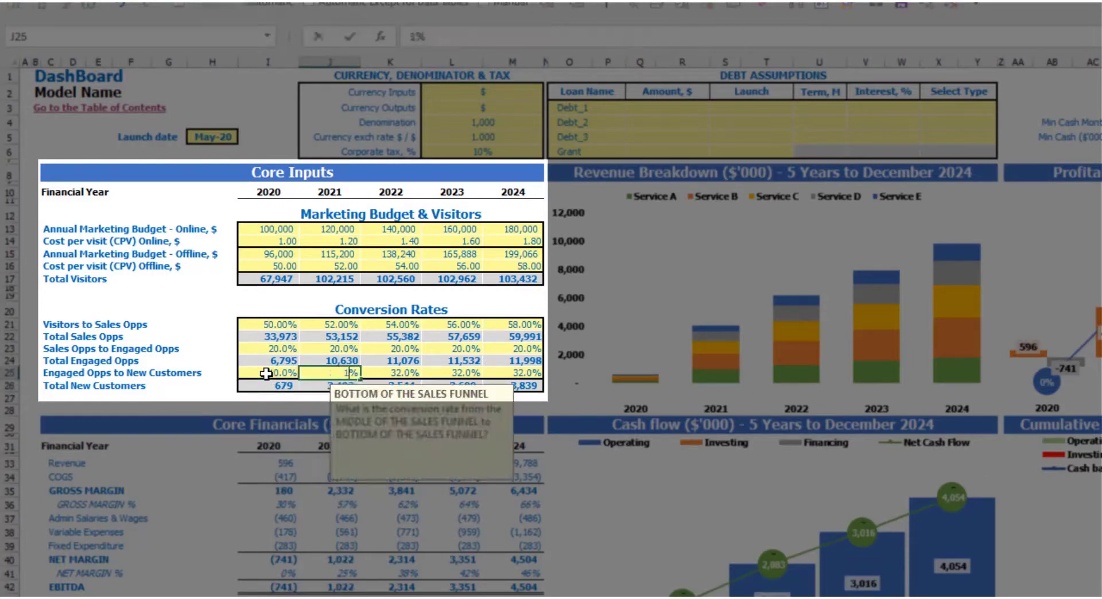
{"action": "key", "text": "Tab"}
{"action": "type", "text": "12"}
{"action": "key", "text": "Tab"}
{"action": "type", "text": "13"}
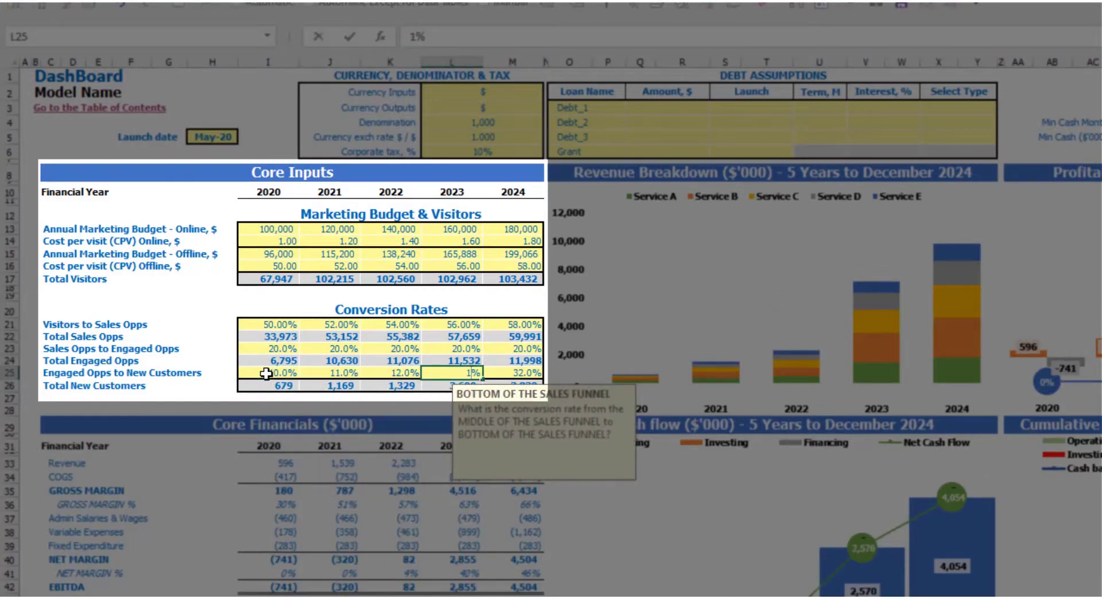
{"action": "key", "text": "Tab"}
{"action": "type", "text": "14"}
{"action": "key", "text": "Return"}
{"action": "left_click", "coordinate": [286, 361]}
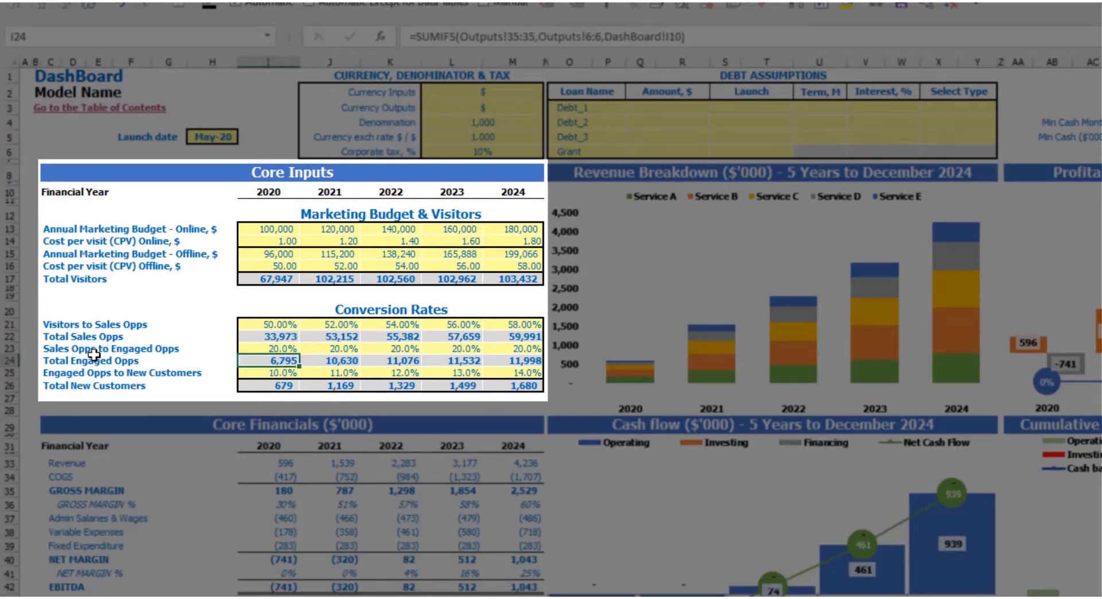
- Check the Total New Customers figure for 2020 in the Conversion Rates section
{"action": "left_click", "coordinate": [275, 386]}
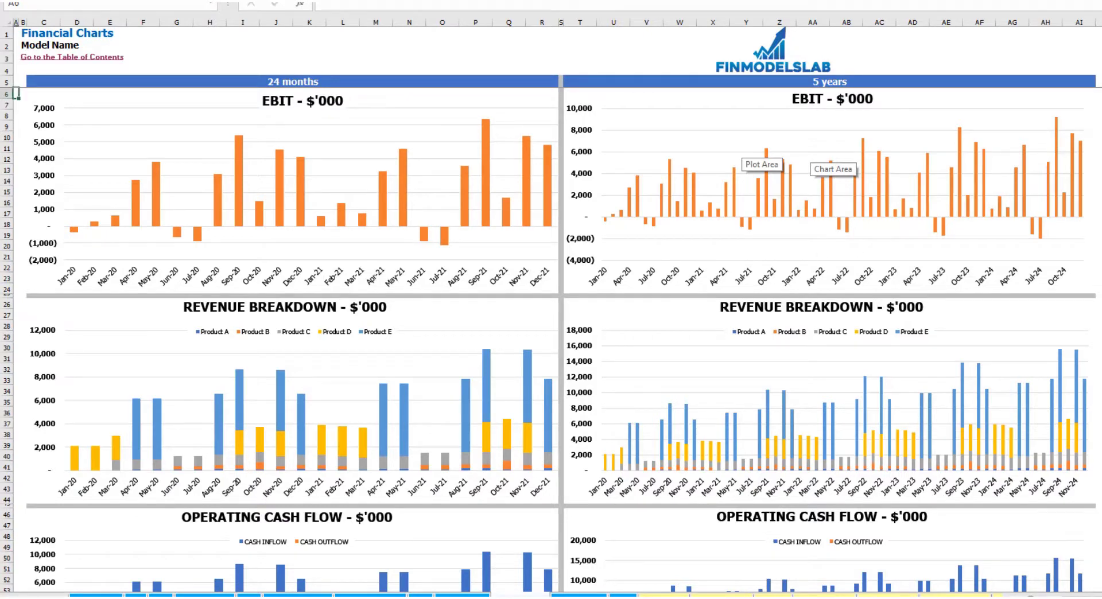
- Review the 24-month and 5-year EBIT, revenue breakdown, operating cash flow and cash balance charts on the Financial Charts sheet
{"action": "left_click", "coordinate": [1100, 205]}
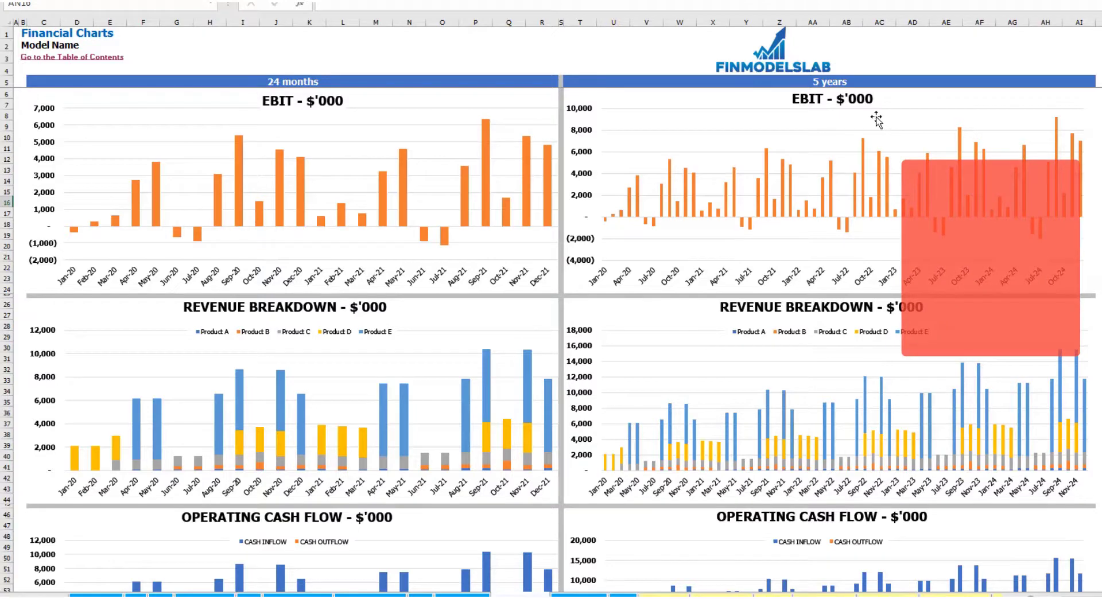
{"action": "scroll", "coordinate": [412, 227], "scroll_direction": "down", "scroll_amount": 3}
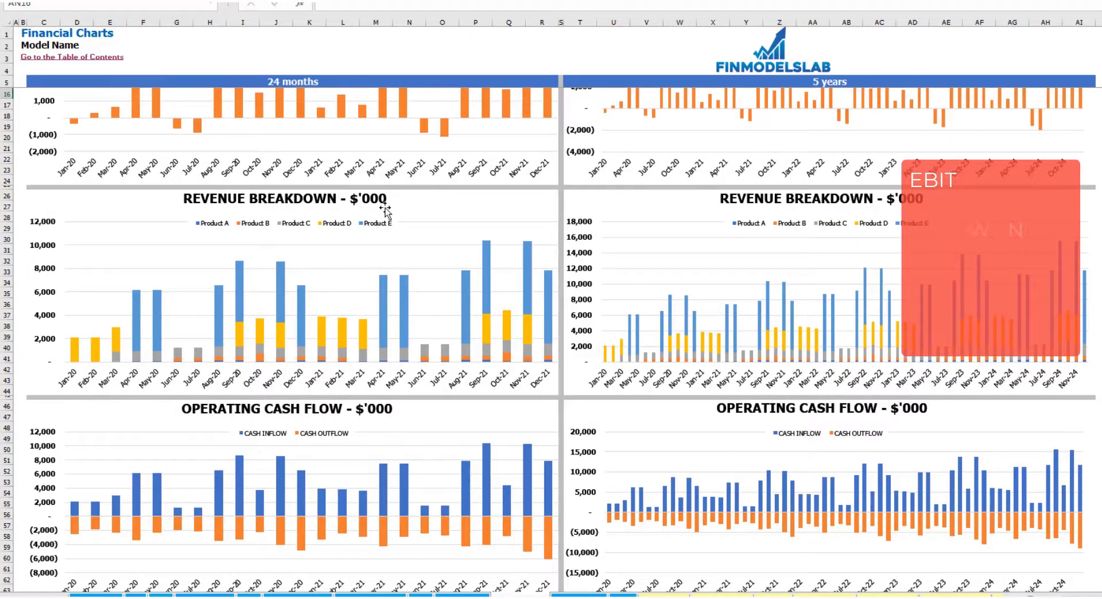
{"action": "scroll", "coordinate": [360, 237], "scroll_direction": "down", "scroll_amount": 7}
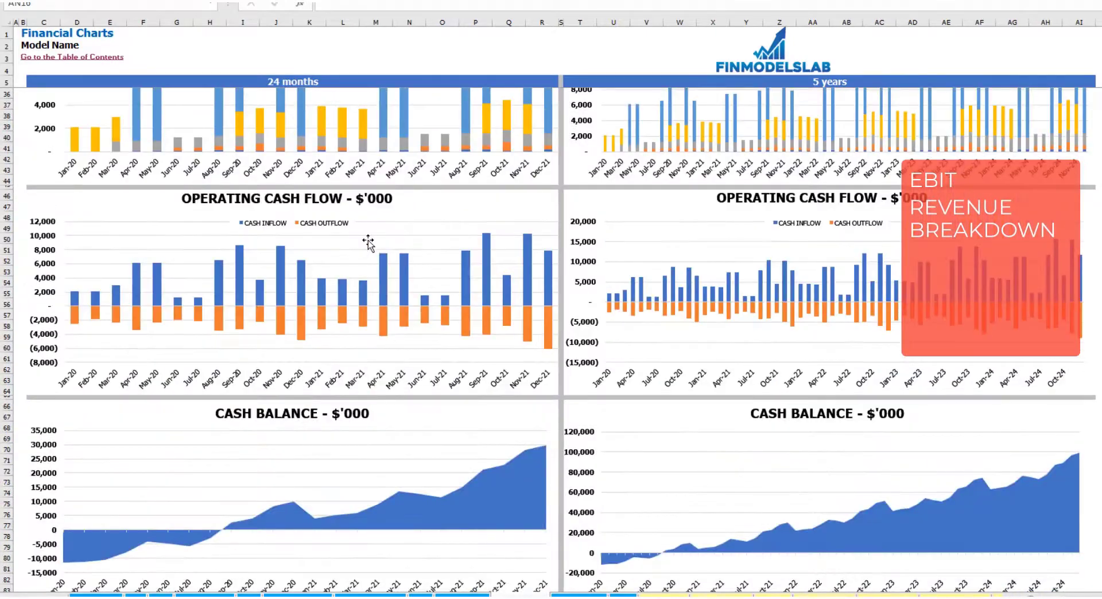
{"action": "scroll", "coordinate": [367, 242], "scroll_direction": "down", "scroll_amount": 3}
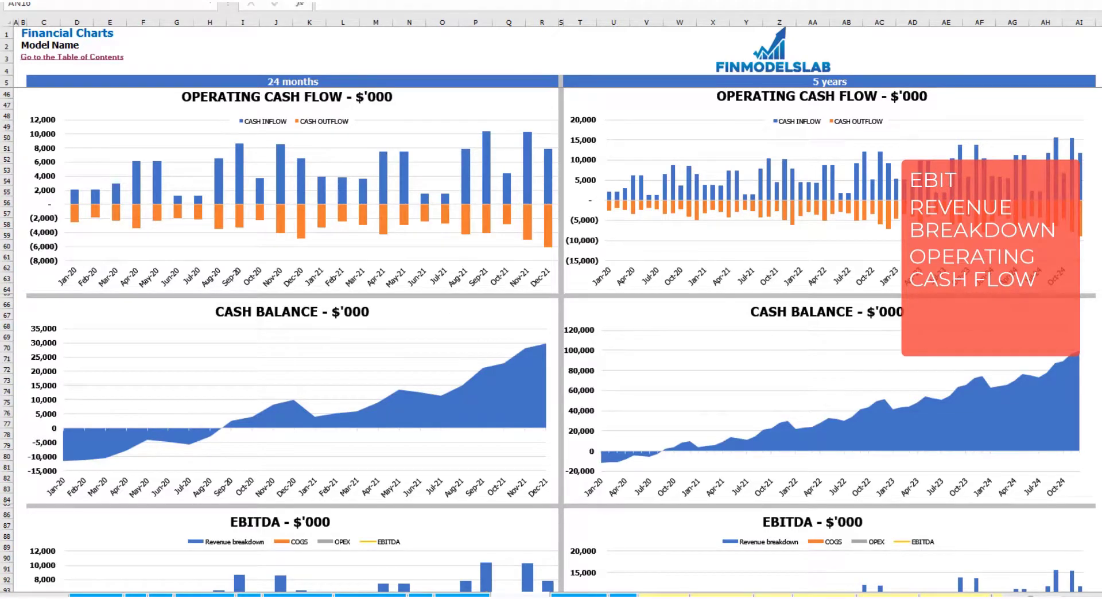
{"action": "scroll", "coordinate": [330, 338], "scroll_direction": "down", "scroll_amount": 4}
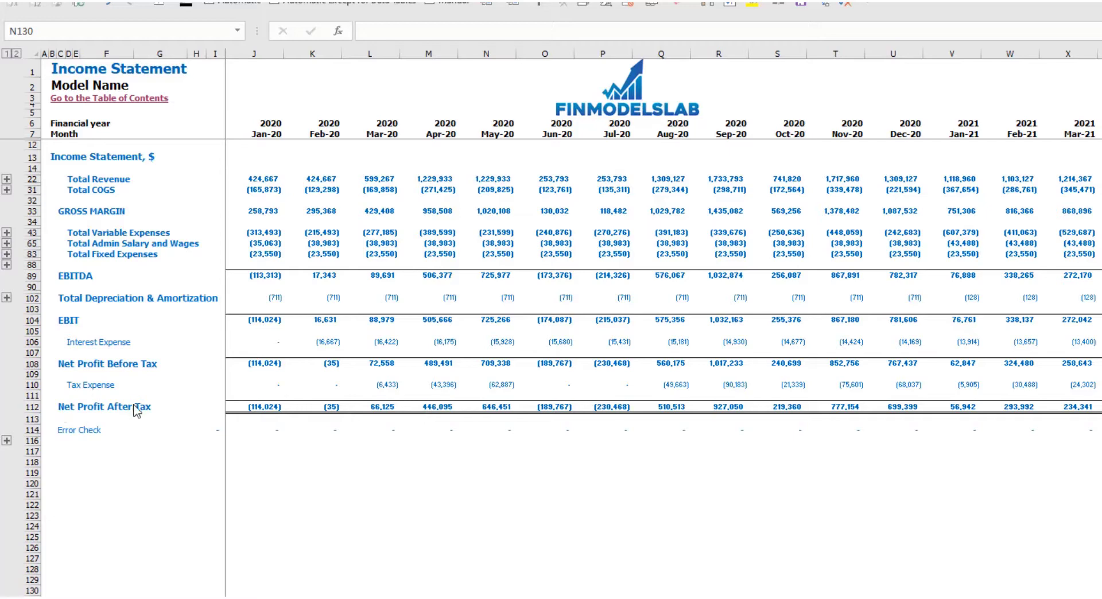
- Expand the fixed expenses, variable expenses and revenue row groups in the monthly Income Statement
{"action": "left_click", "coordinate": [7, 254]}
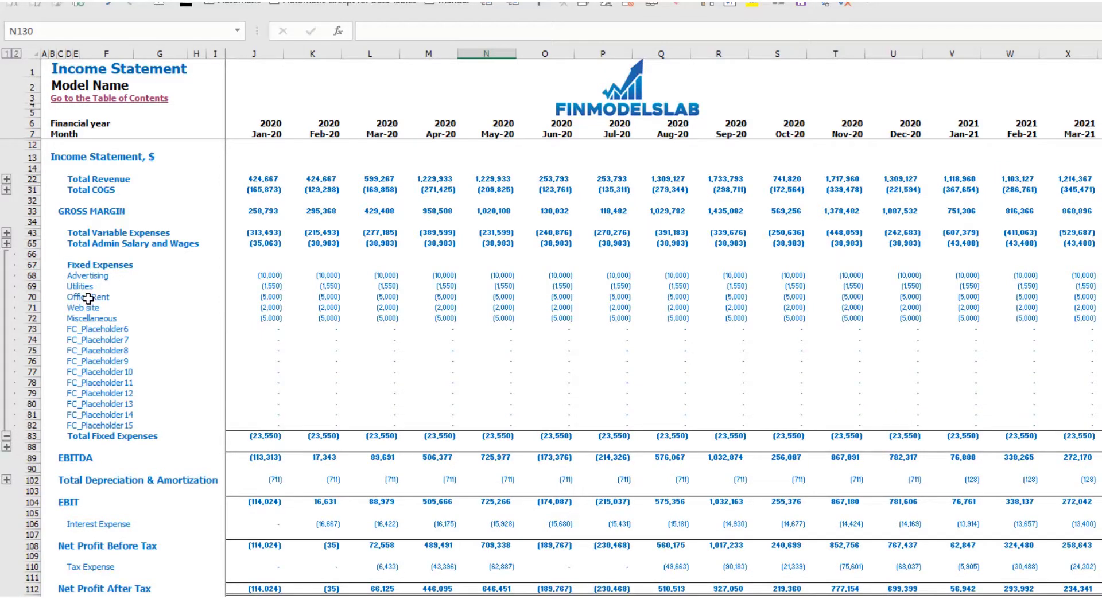
{"action": "left_click", "coordinate": [7, 233]}
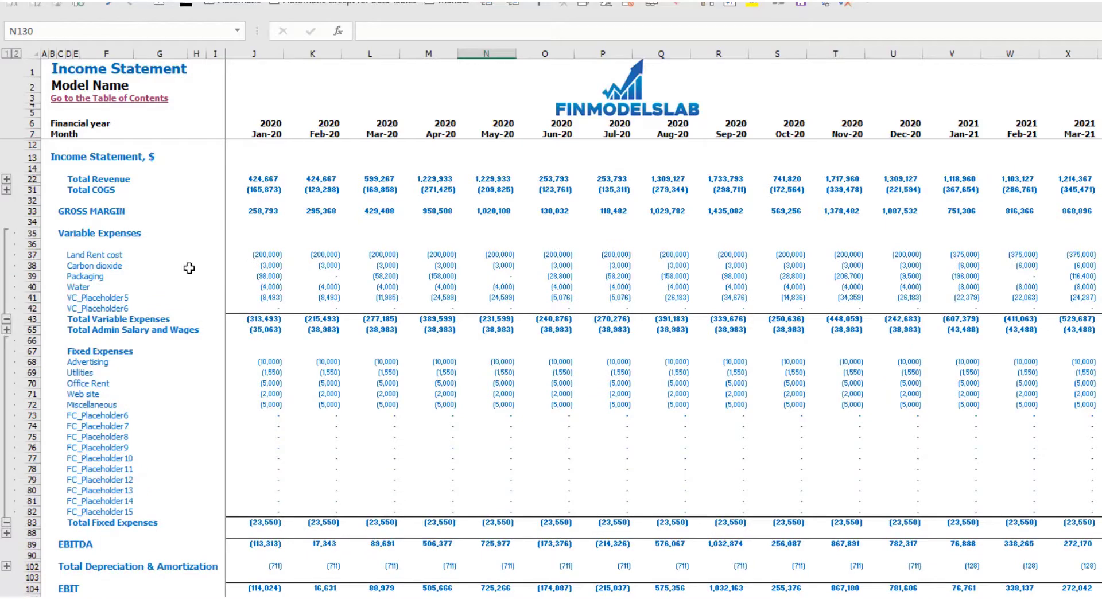
{"action": "left_click", "coordinate": [7, 179]}
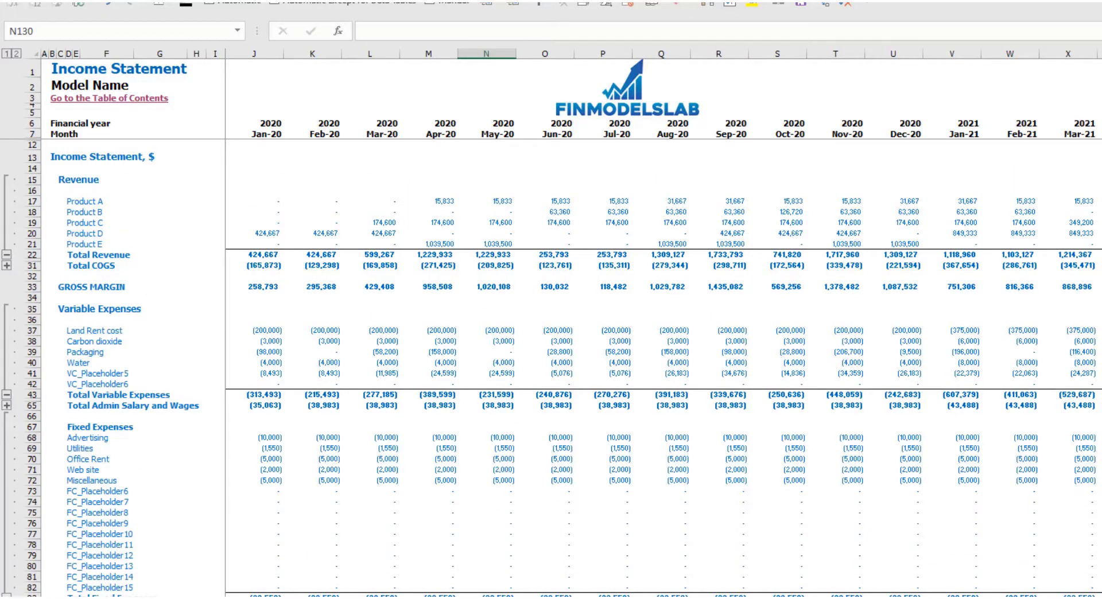
- View the monthly Cash Flow Statement and the Cash Flow Statement (indirect method) sheets
{"action": "key", "text": "ctrl+Page_Down"}
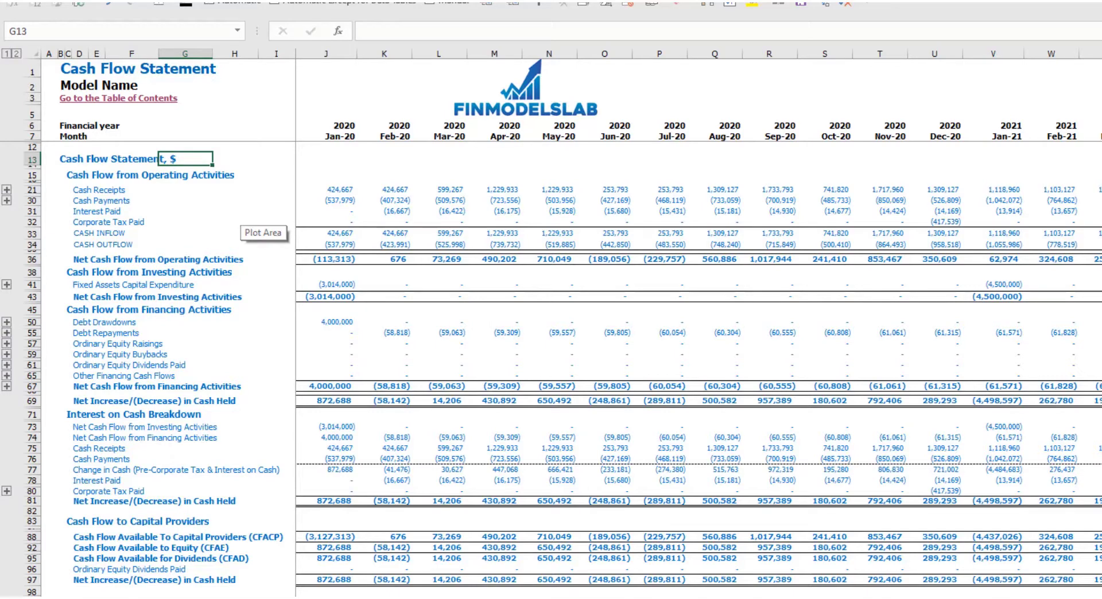
{"action": "key", "text": "ctrl+Page_Down"}
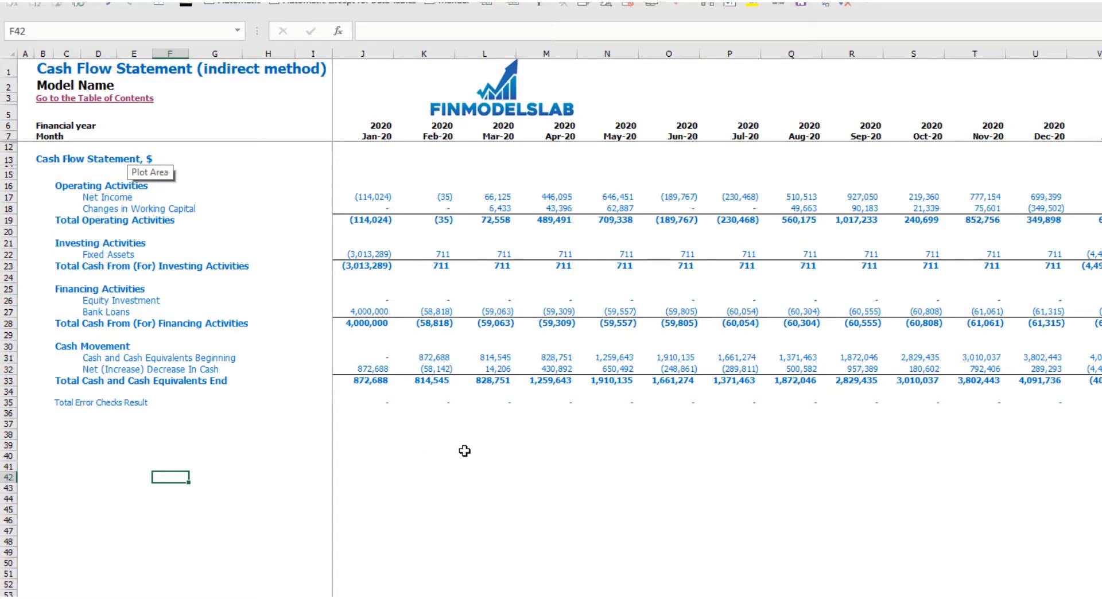
{"action": "key", "text": "ctrl+Page_Up"}
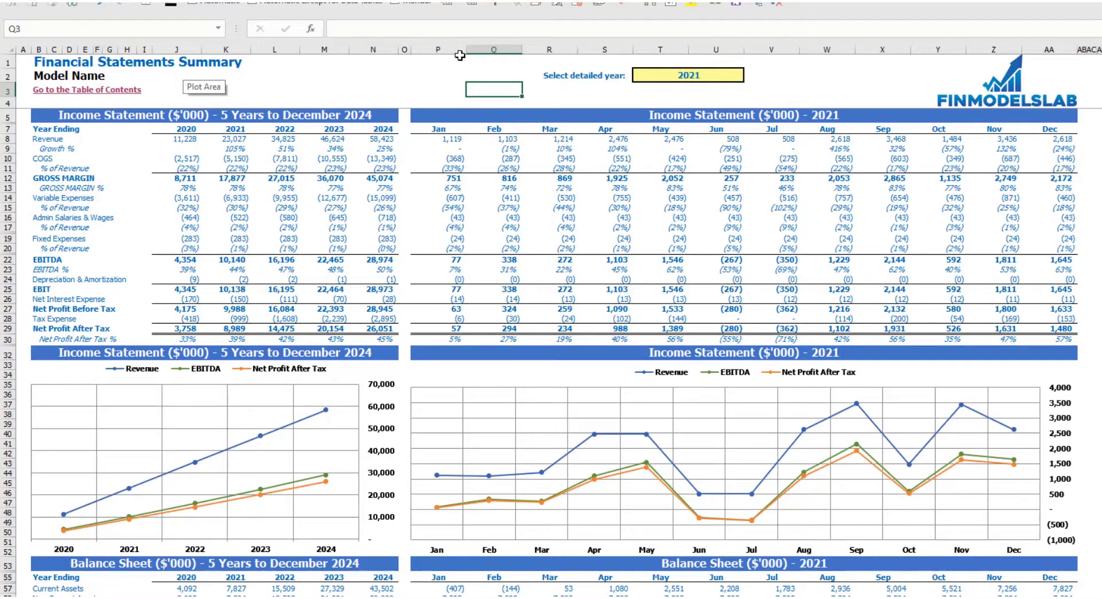
- Set the Financial Statements Summary's detailed year to 2022 and review its income statement and balance sheet tables and charts
{"action": "left_click", "coordinate": [740, 76]}
{"action": "left_click", "coordinate": [751, 75]}
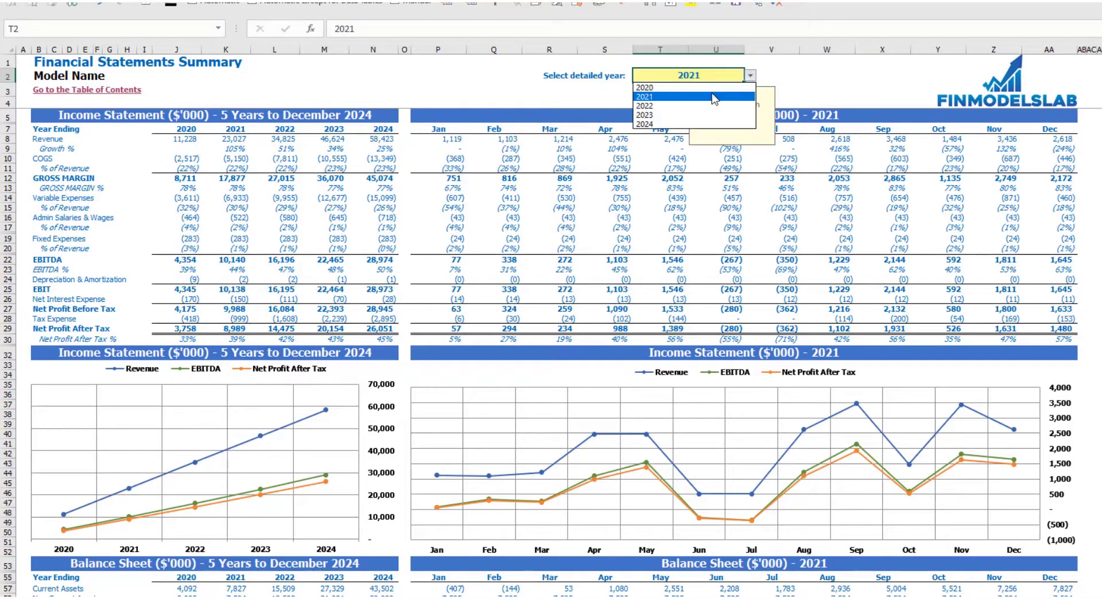
{"action": "left_click", "coordinate": [646, 103]}
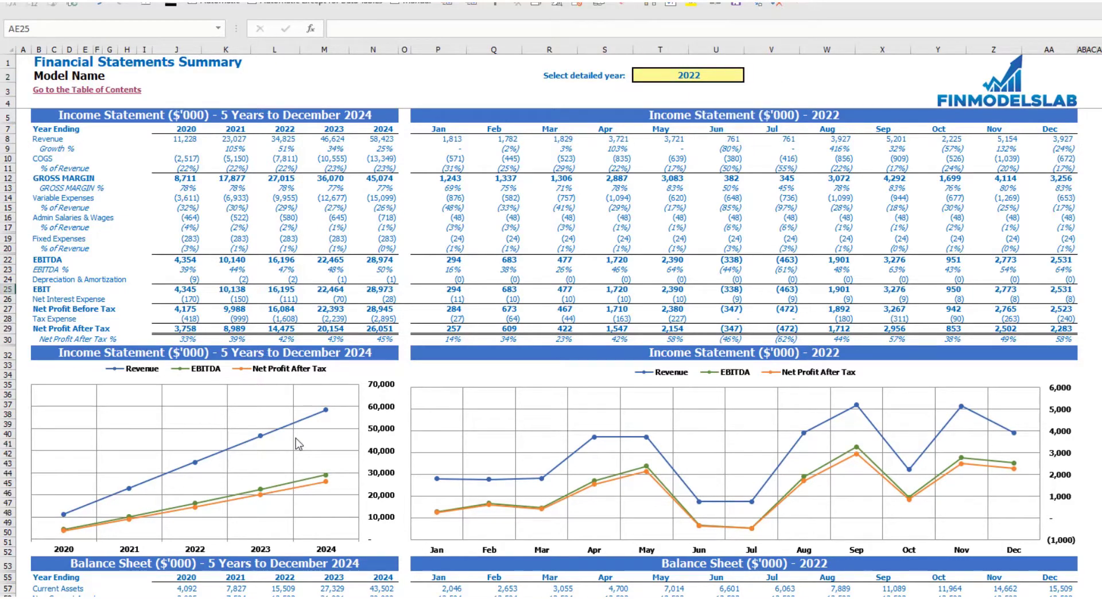
{"action": "scroll", "coordinate": [297, 445], "scroll_direction": "down", "scroll_amount": 10}
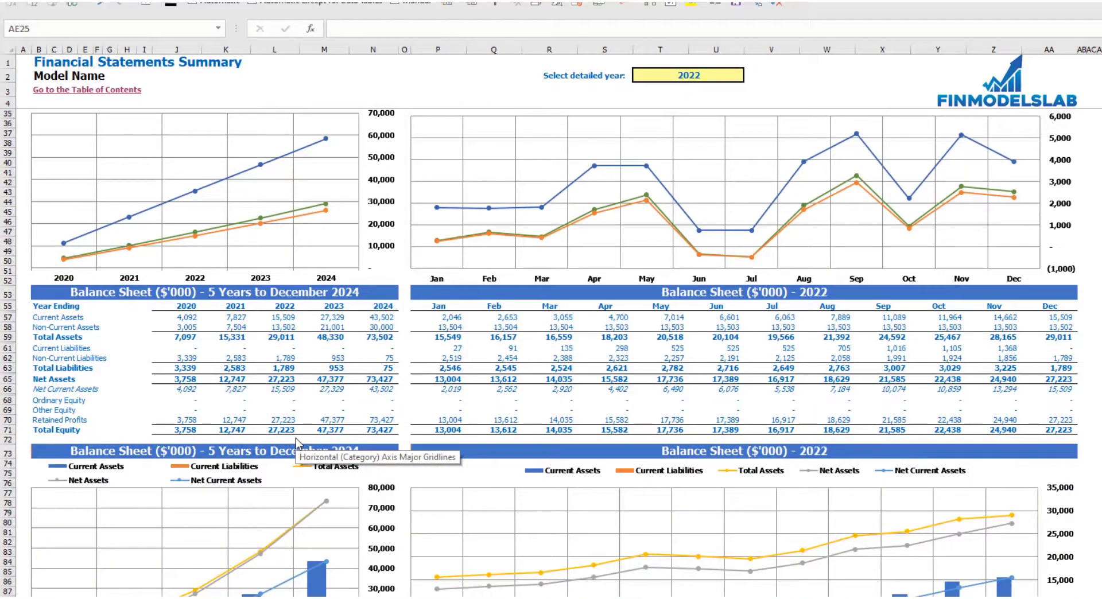
{"action": "scroll", "coordinate": [133, 330], "scroll_direction": "down", "scroll_amount": 3}
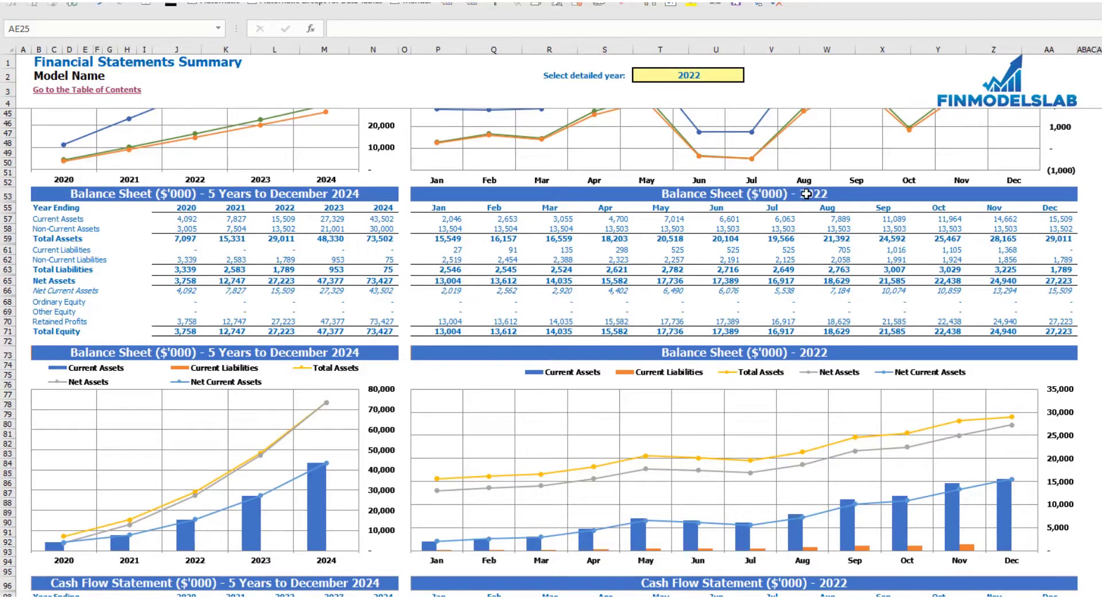
{"action": "scroll", "coordinate": [537, 339], "scroll_direction": "down", "scroll_amount": 15}
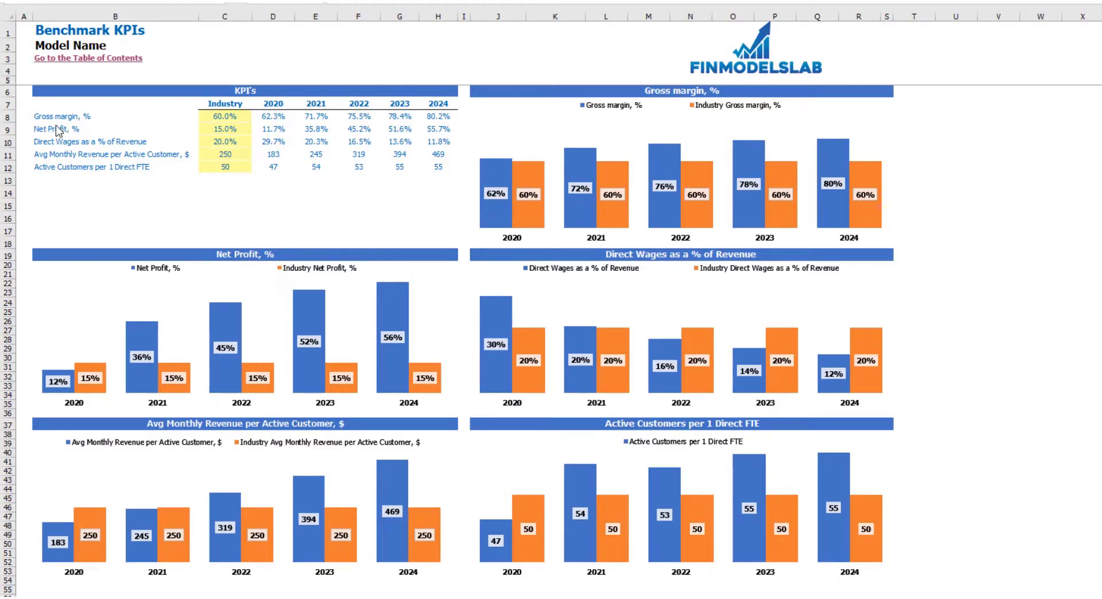
- Go through the Benchmark KPIs from Gross margin down to Active Customers per 1 Direct FTE
{"action": "left_click", "coordinate": [37, 117]}
{"action": "key", "text": "Down"}
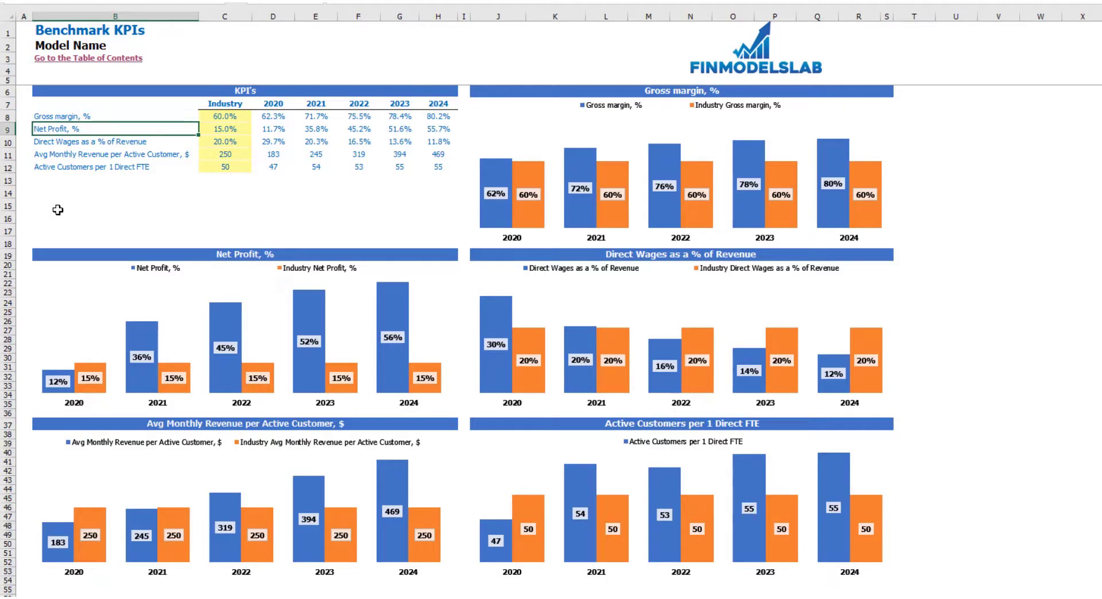
{"action": "key", "text": "Down"}
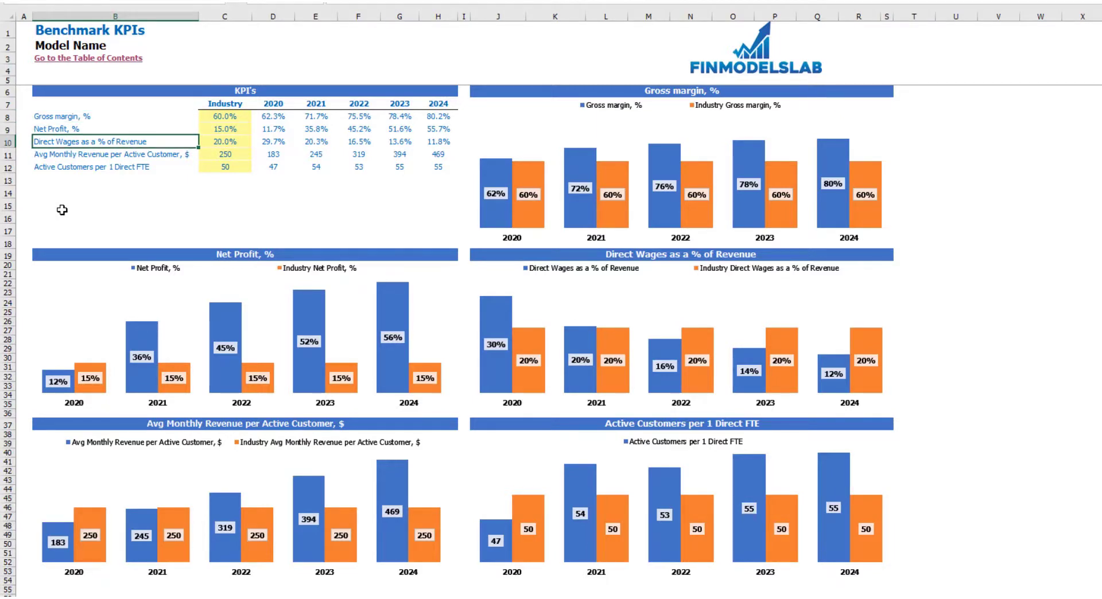
{"action": "key", "text": "Down"}
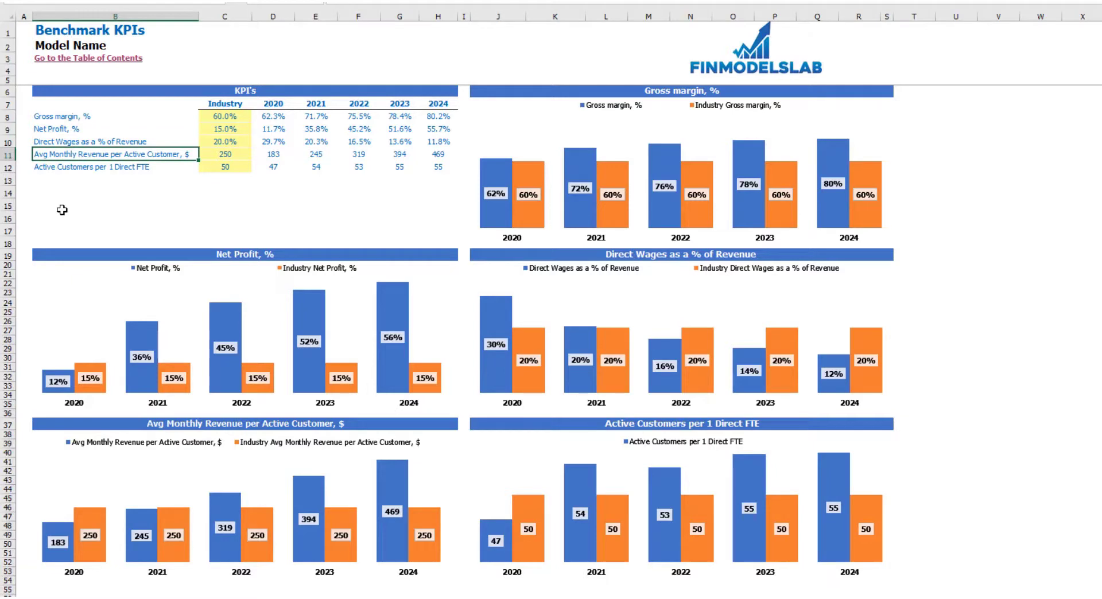
{"action": "key", "text": "Down"}
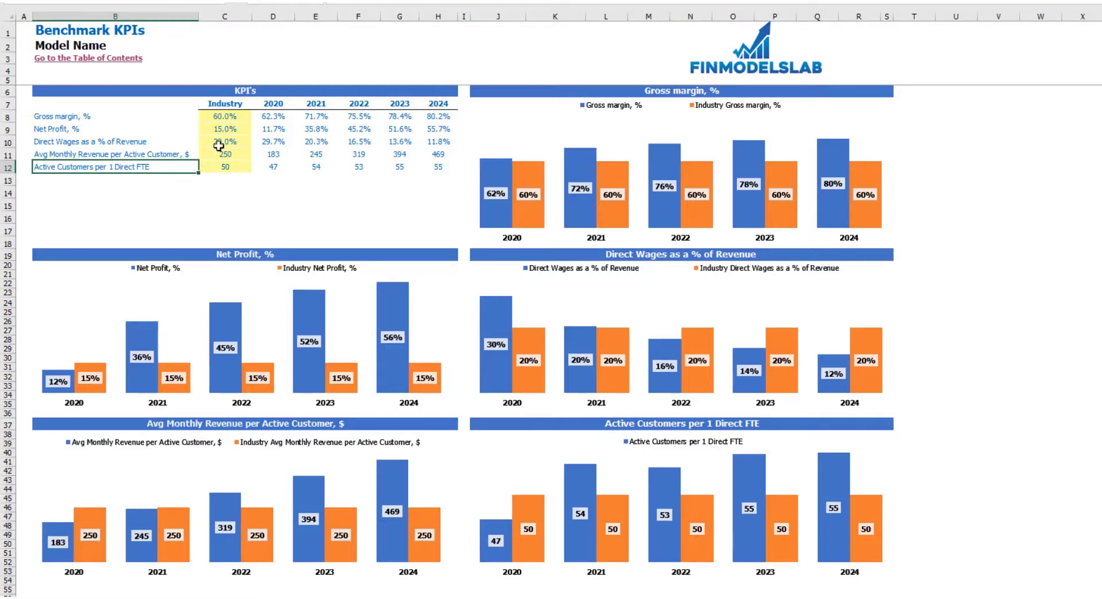
- Set the industry benchmark for Gross margin to 65%
{"action": "left_click", "coordinate": [215, 115]}
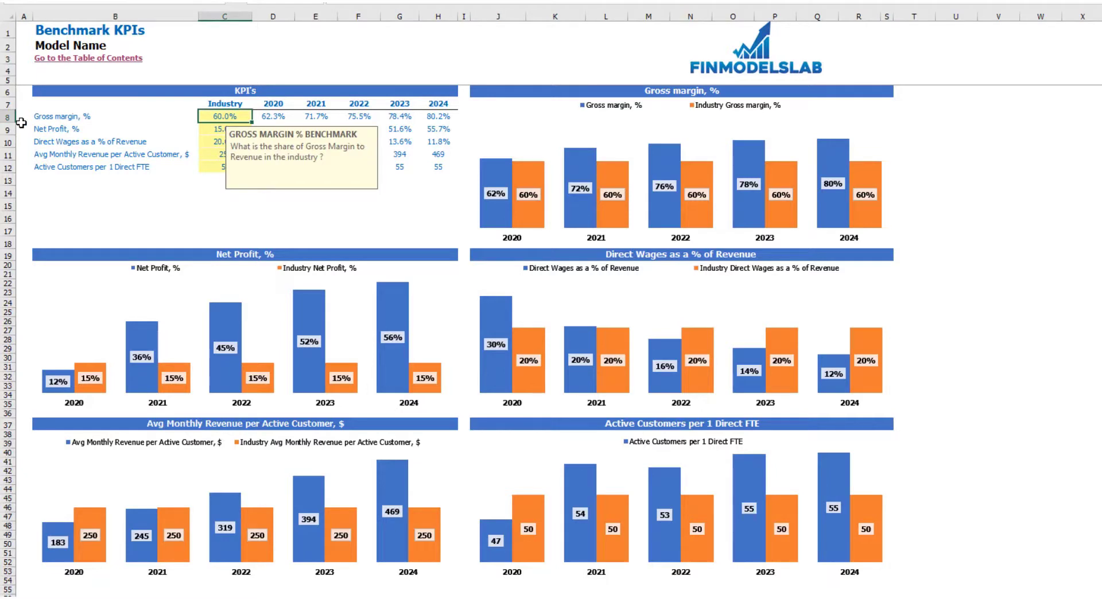
{"action": "type", "text": "65"}
{"action": "key", "text": "Return"}
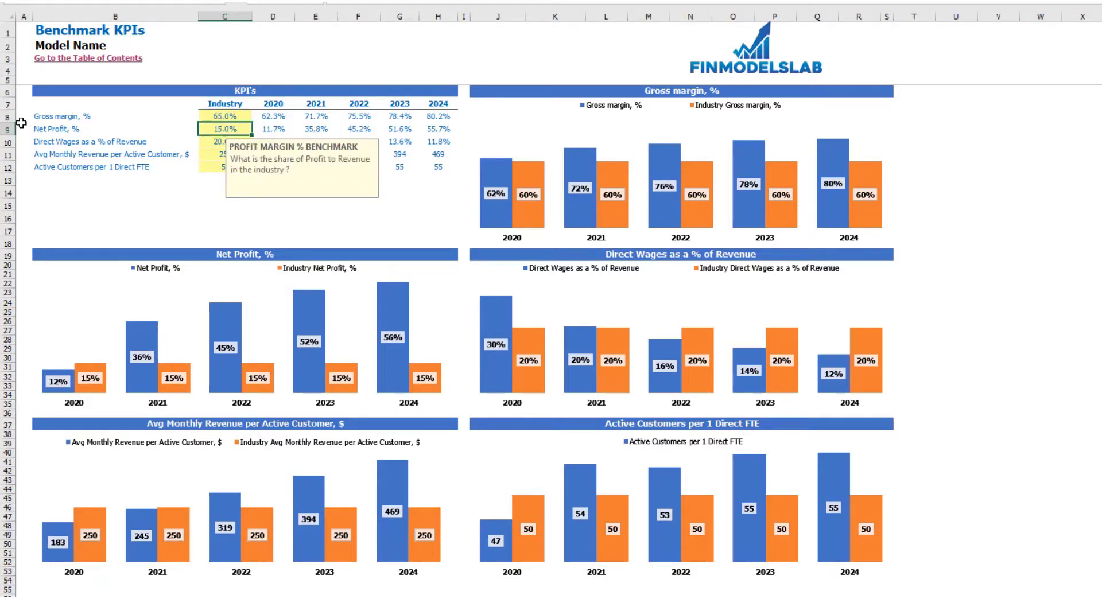
{"action": "left_click", "coordinate": [427, 192]}
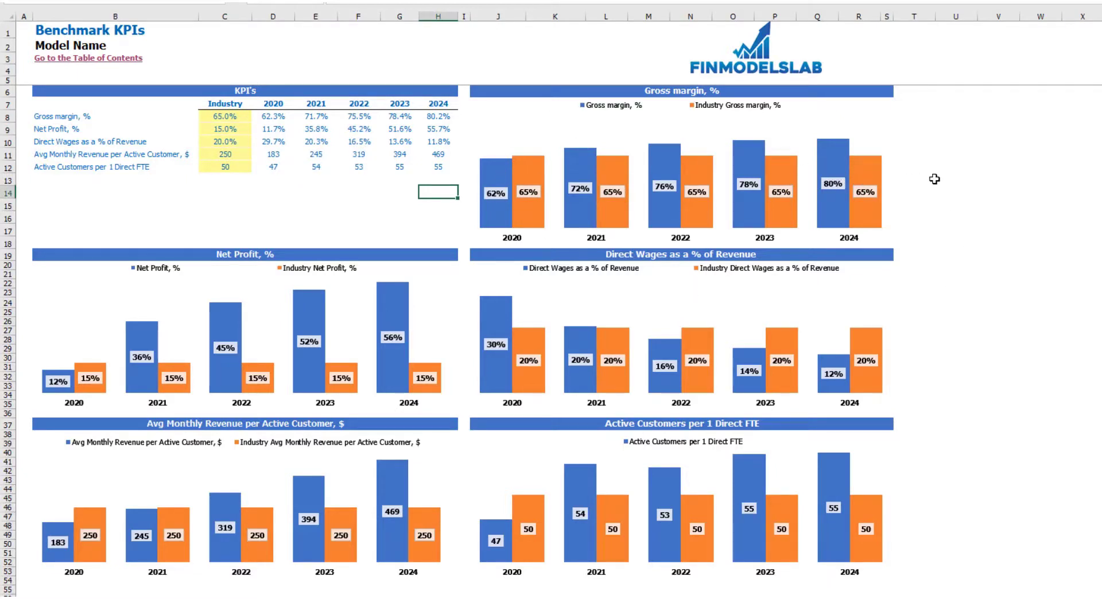
- Examine the model's KPI values for 2020 to 2024 beside the industry benchmarks
{"action": "left_click", "coordinate": [272, 117]}
{"action": "left_click_drag", "start_coordinate": [272, 117], "coordinate": [435, 168]}
{"action": "left_click", "coordinate": [304, 212]}
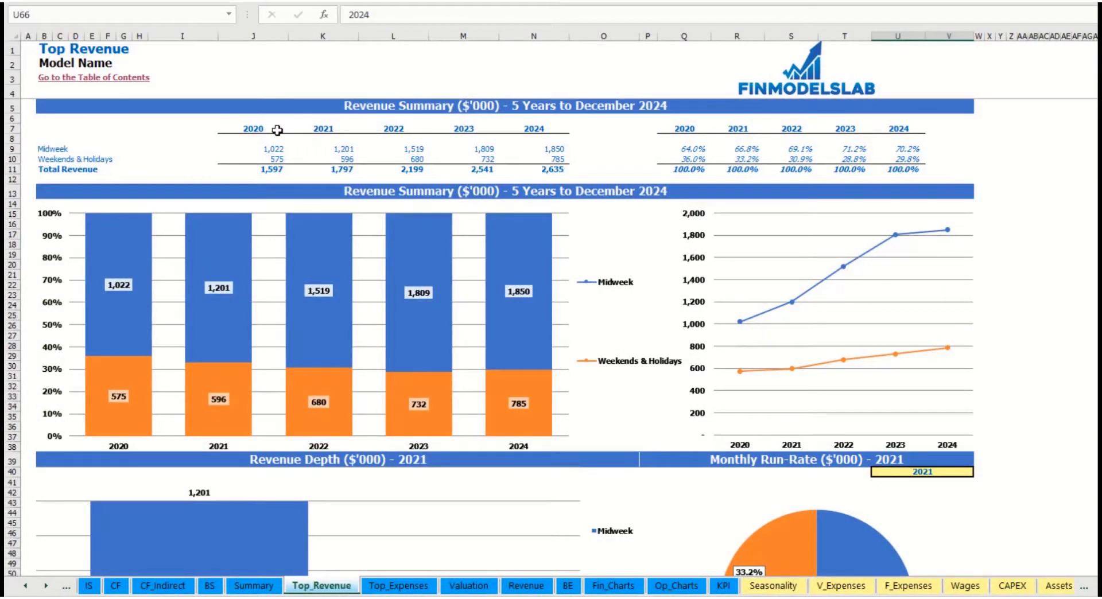
- Examine the 2020 to 2024 revenue summary amounts and percentage shares on the Top Revenue sheet
{"action": "left_click_drag", "start_coordinate": [262, 147], "coordinate": [545, 168]}
{"action": "left_click_drag", "start_coordinate": [689, 152], "coordinate": [909, 170]}
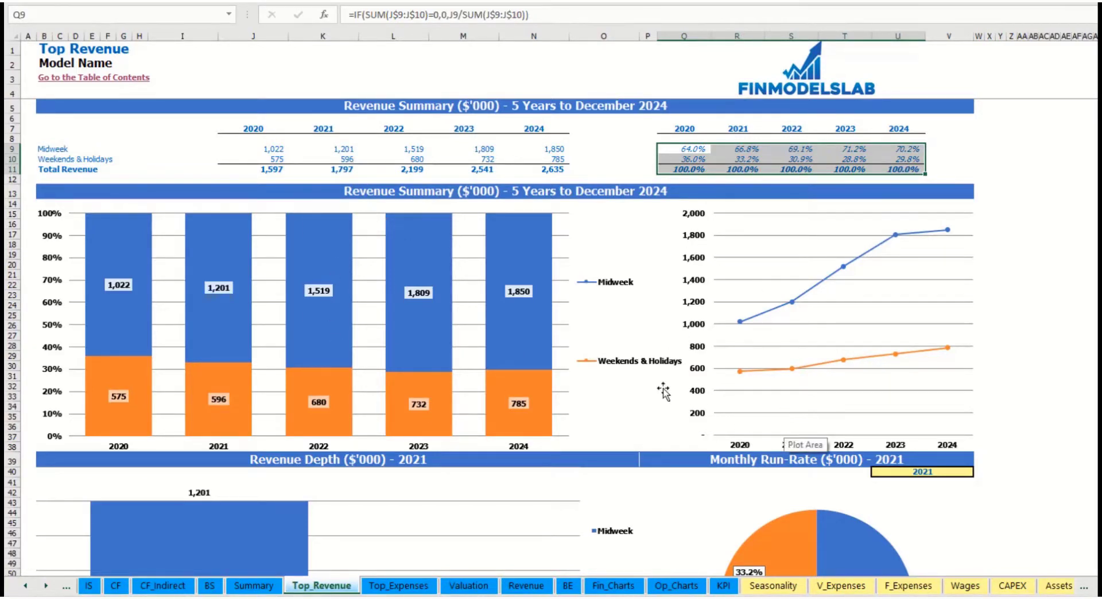
- Set the year of the Revenue Depth and Monthly Run-Rate charts to 2022
{"action": "scroll", "coordinate": [803, 430], "scroll_direction": "down", "scroll_amount": 7}
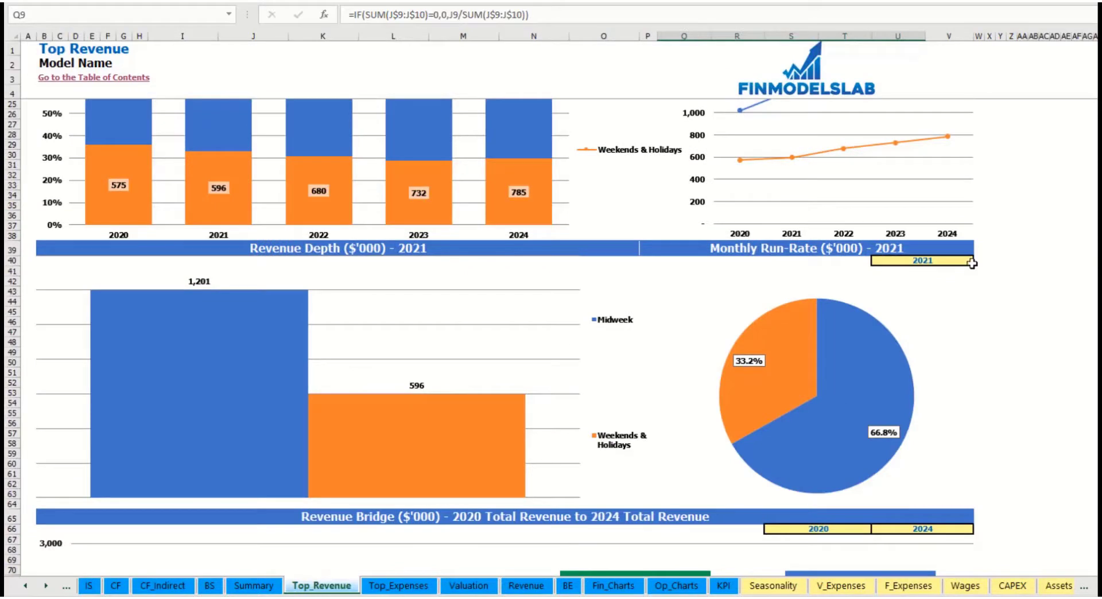
{"action": "left_click", "coordinate": [969, 261]}
{"action": "left_click", "coordinate": [978, 261]}
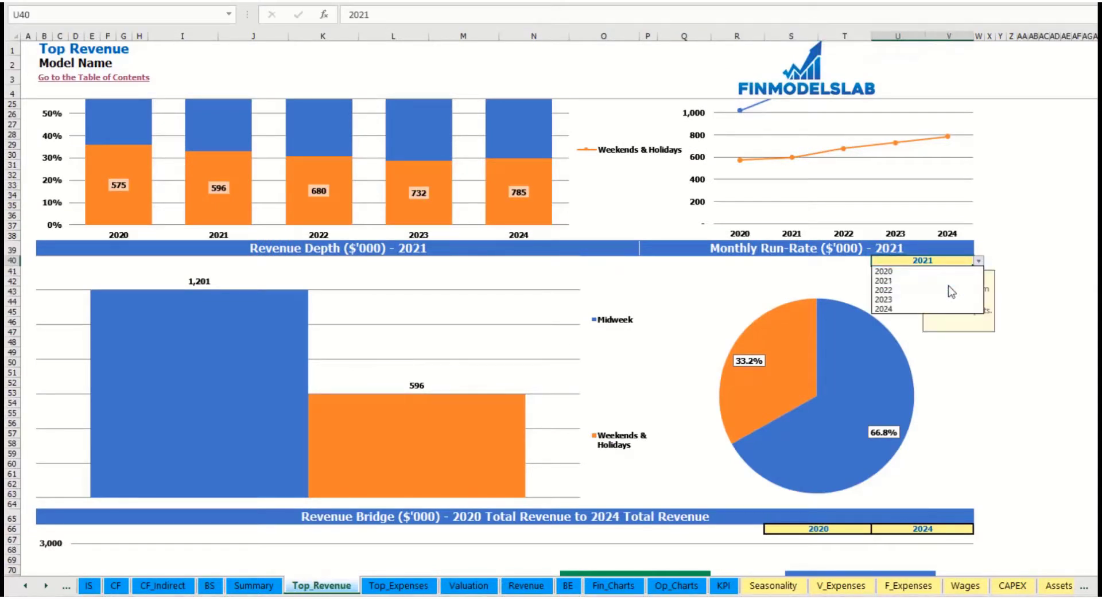
{"action": "left_click", "coordinate": [950, 289]}
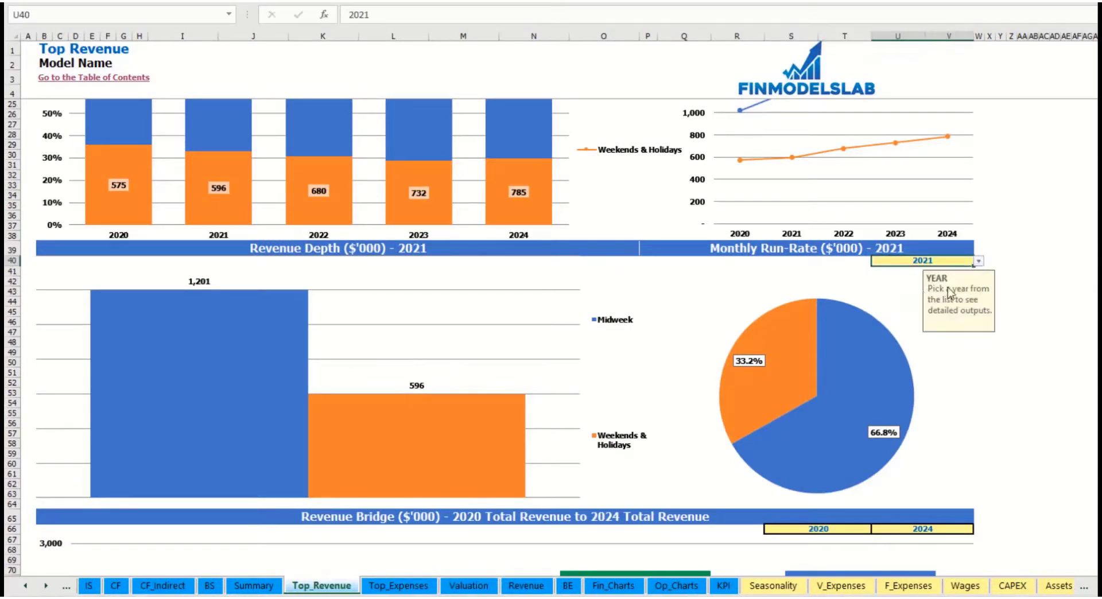
{"action": "left_click", "coordinate": [734, 251]}
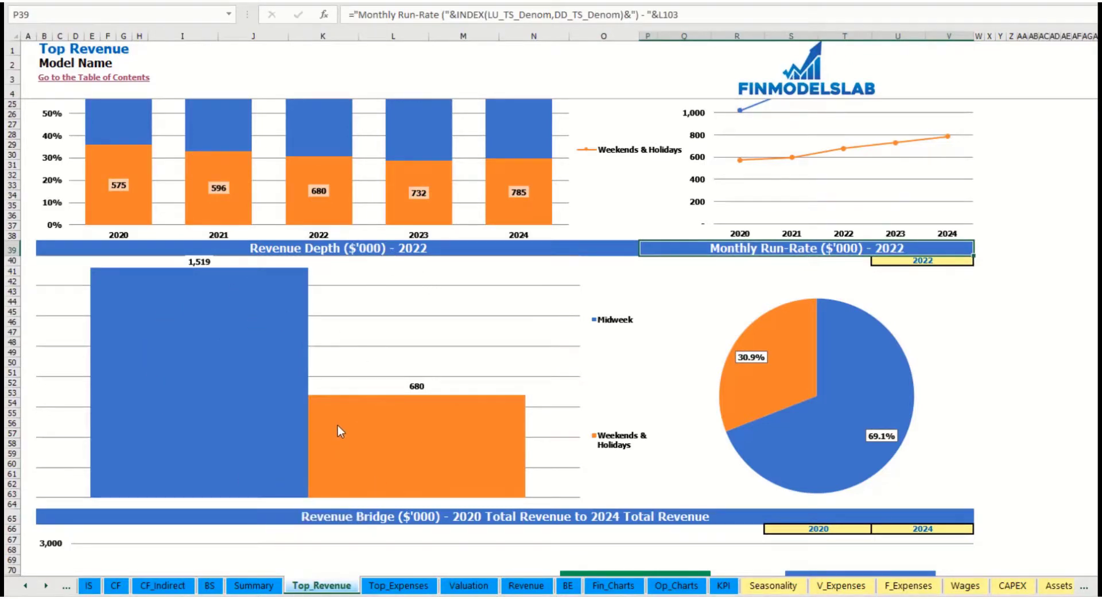
- Set the Revenue Bridge chart to run from 2021 to 2023
{"action": "scroll", "coordinate": [345, 433], "scroll_direction": "down", "scroll_amount": 3}
{"action": "scroll", "coordinate": [344, 428], "scroll_direction": "down", "scroll_amount": 7}
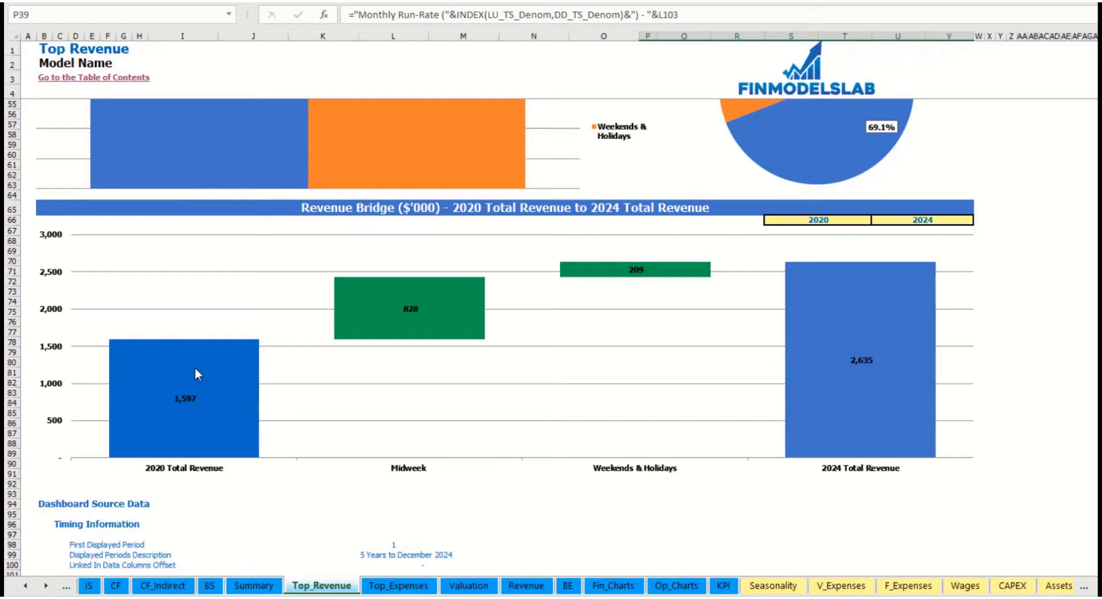
{"action": "left_click", "coordinate": [863, 219]}
{"action": "left_click", "coordinate": [876, 220]}
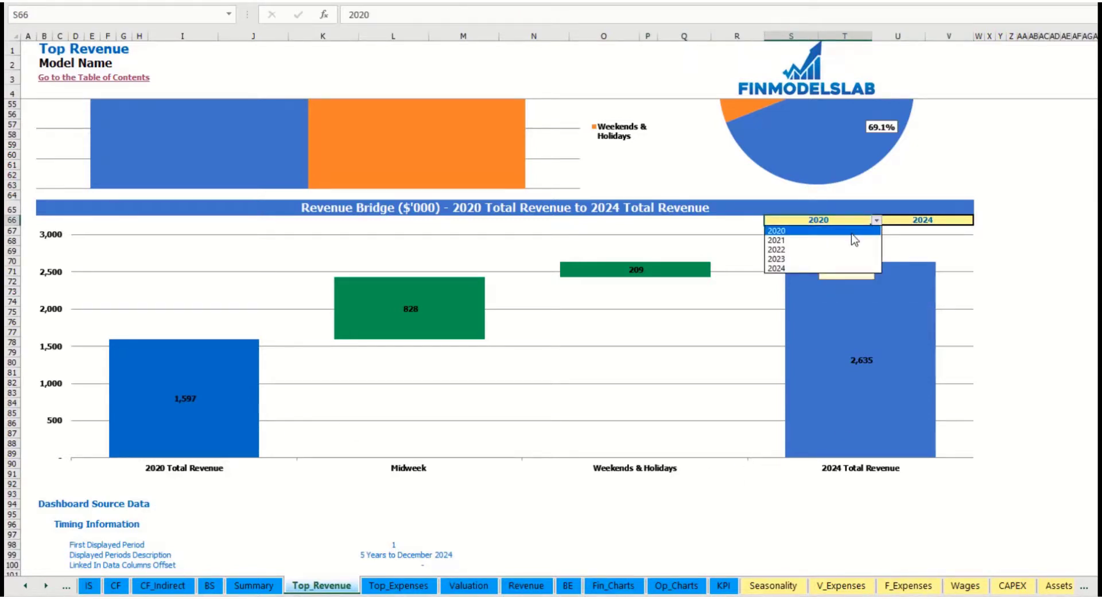
{"action": "left_click", "coordinate": [854, 240]}
{"action": "left_click", "coordinate": [969, 220]}
{"action": "left_click", "coordinate": [977, 220]}
{"action": "left_click", "coordinate": [973, 220]}
{"action": "left_click", "coordinate": [979, 220]}
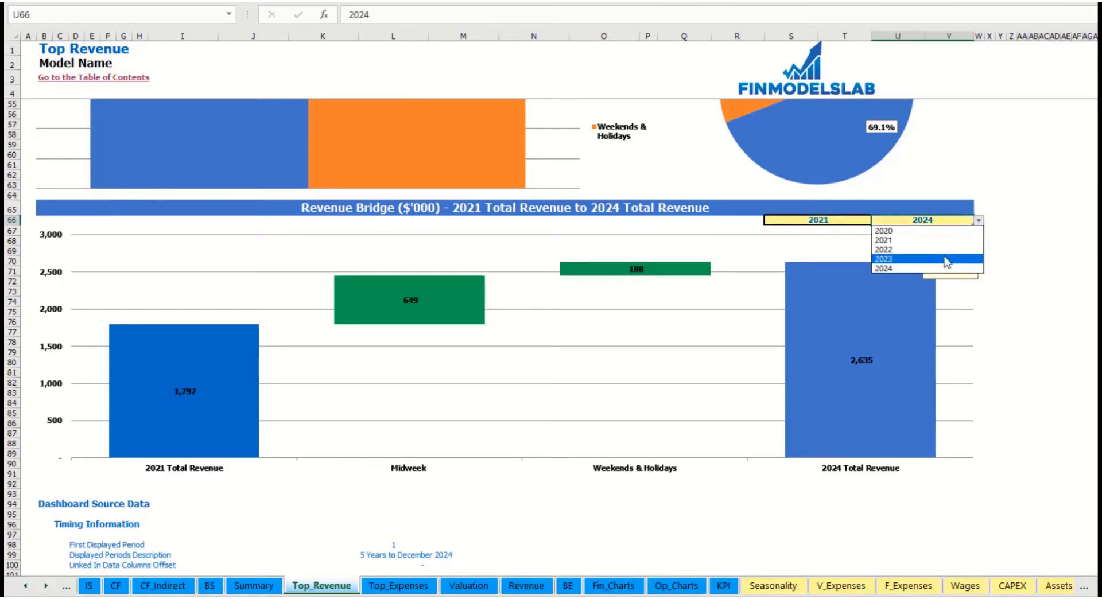
{"action": "left_click", "coordinate": [946, 262]}
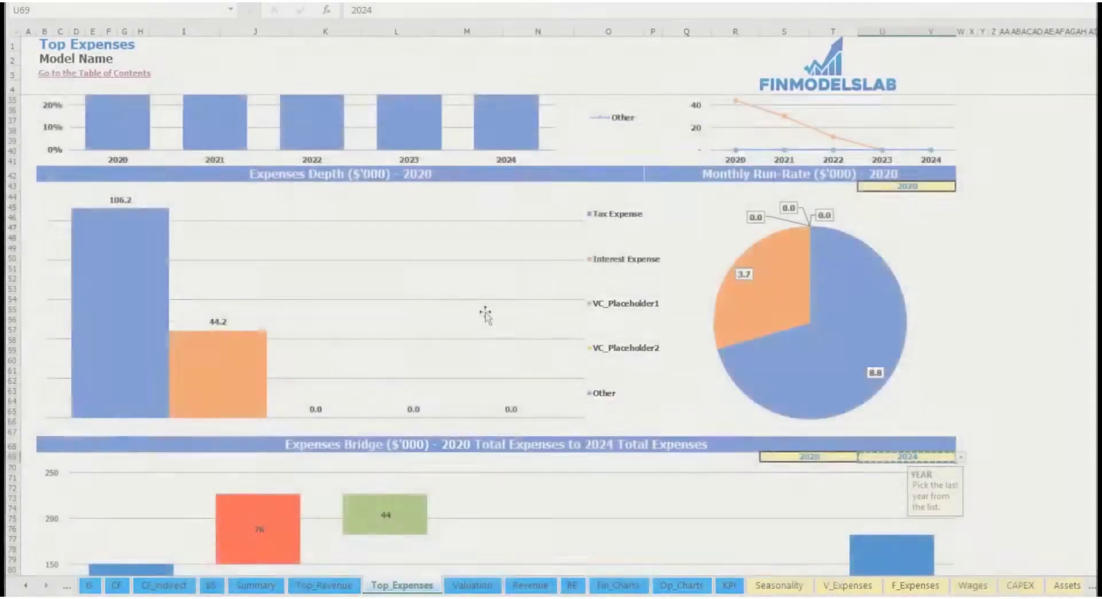
- Review the Top 5 Expense Categories tables and charts on the Top Expenses sheet
{"action": "scroll", "coordinate": [485, 319], "scroll_direction": "up", "scroll_amount": 10}
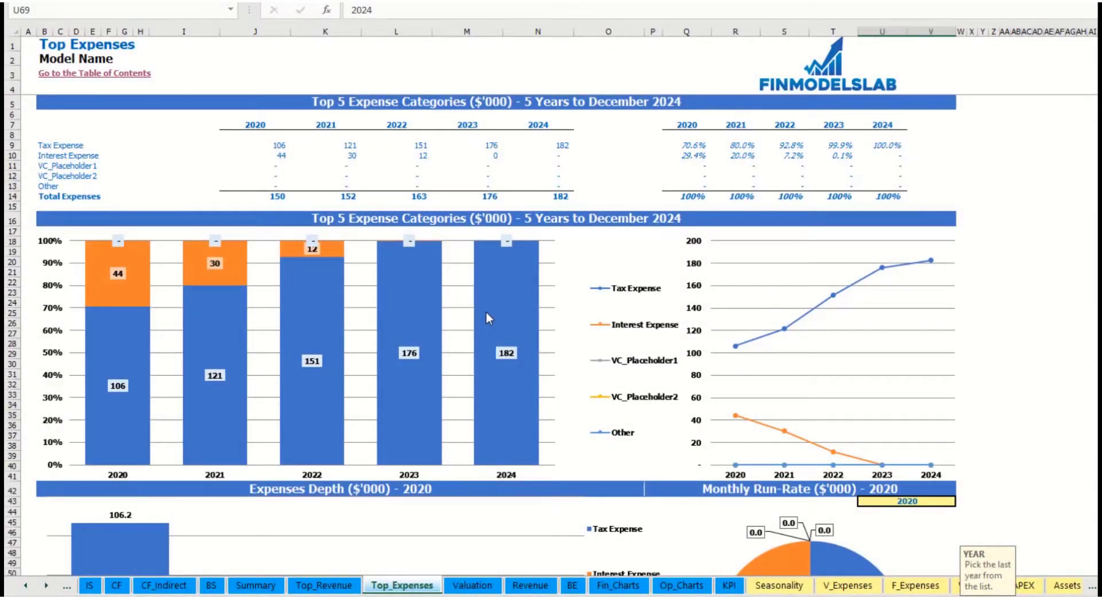
- Examine the four largest expense categories and the Other row in the Top 5 Expense Categories table
{"action": "left_click_drag", "start_coordinate": [41, 147], "coordinate": [95, 175]}
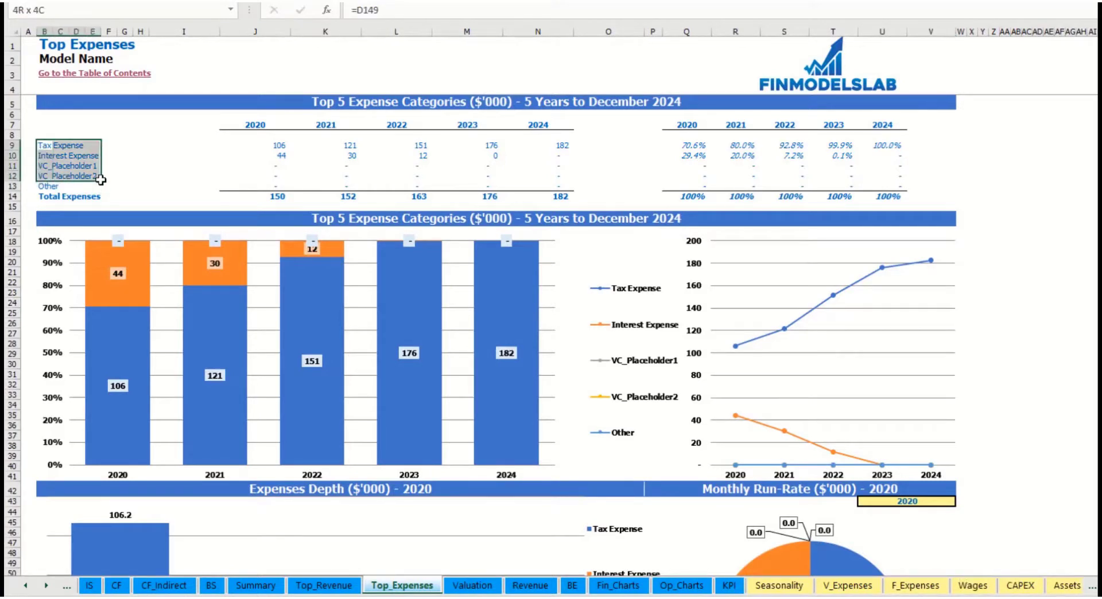
{"action": "left_click", "coordinate": [42, 187]}
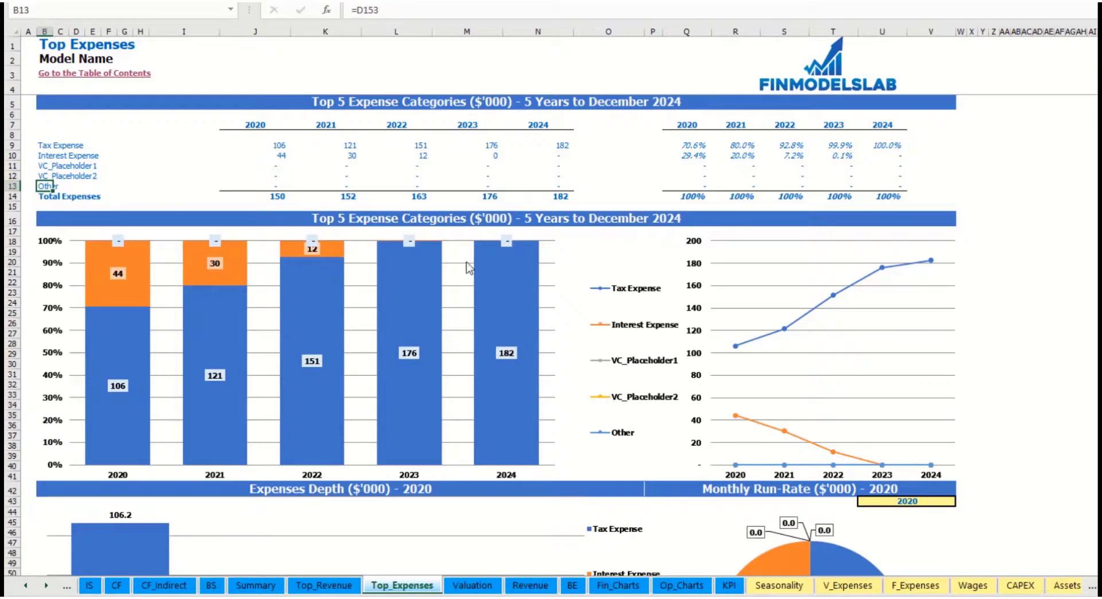
{"action": "scroll", "coordinate": [459, 241], "scroll_direction": "down", "scroll_amount": 3}
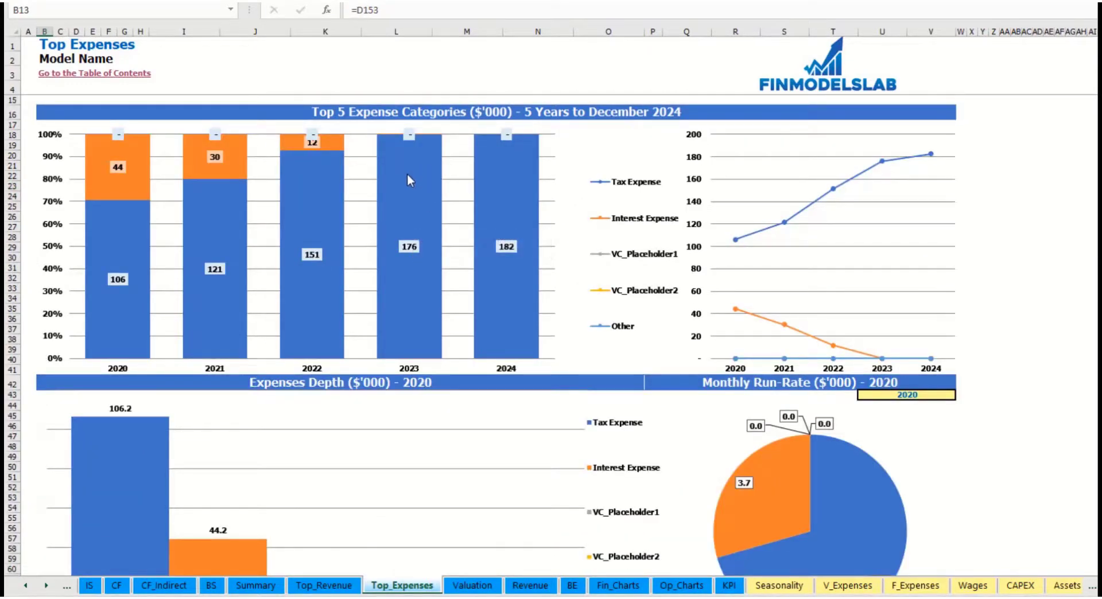
- Set the year of the Expenses Depth and Monthly Run-Rate charts to 2022 and view the Expenses Bridge chart
{"action": "scroll", "coordinate": [355, 258], "scroll_direction": "down", "scroll_amount": 7}
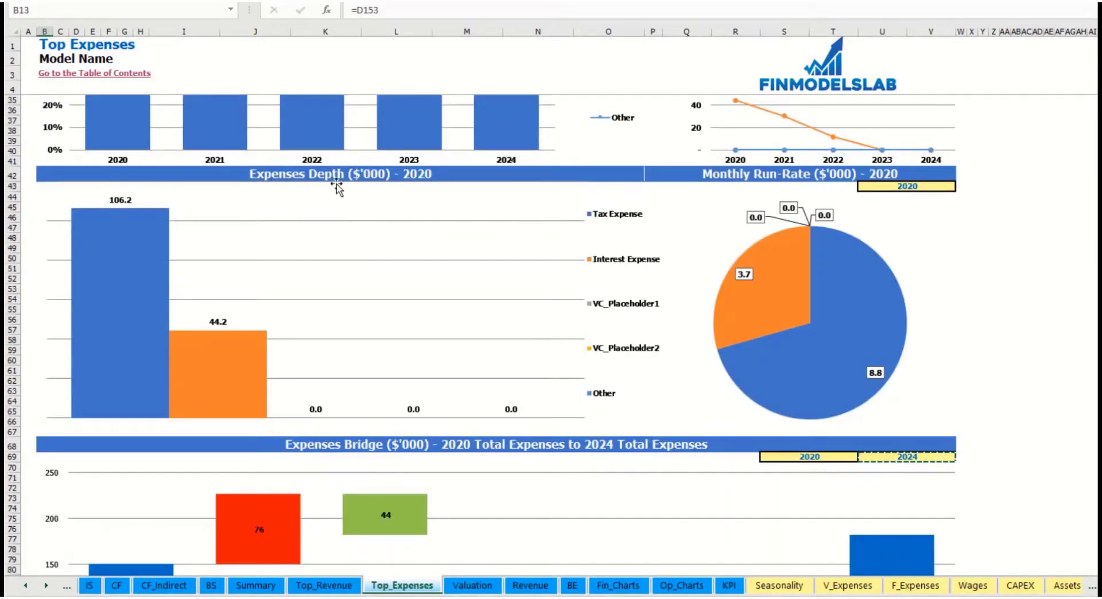
{"action": "left_click", "coordinate": [933, 186]}
{"action": "left_click", "coordinate": [960, 187]}
{"action": "left_click", "coordinate": [936, 217]}
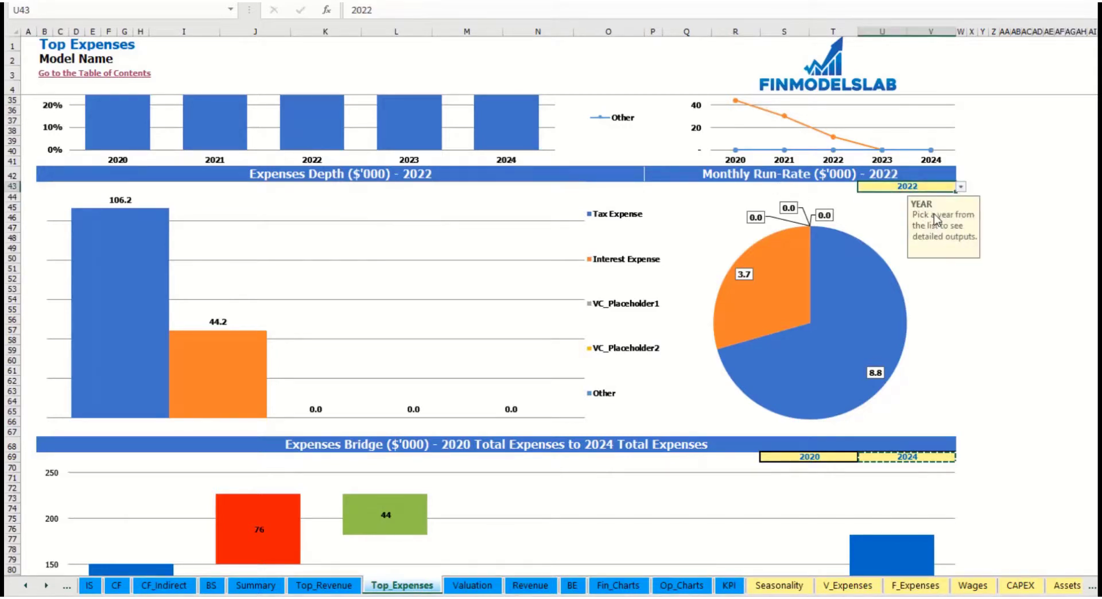
{"action": "scroll", "coordinate": [615, 323], "scroll_direction": "down", "scroll_amount": 7}
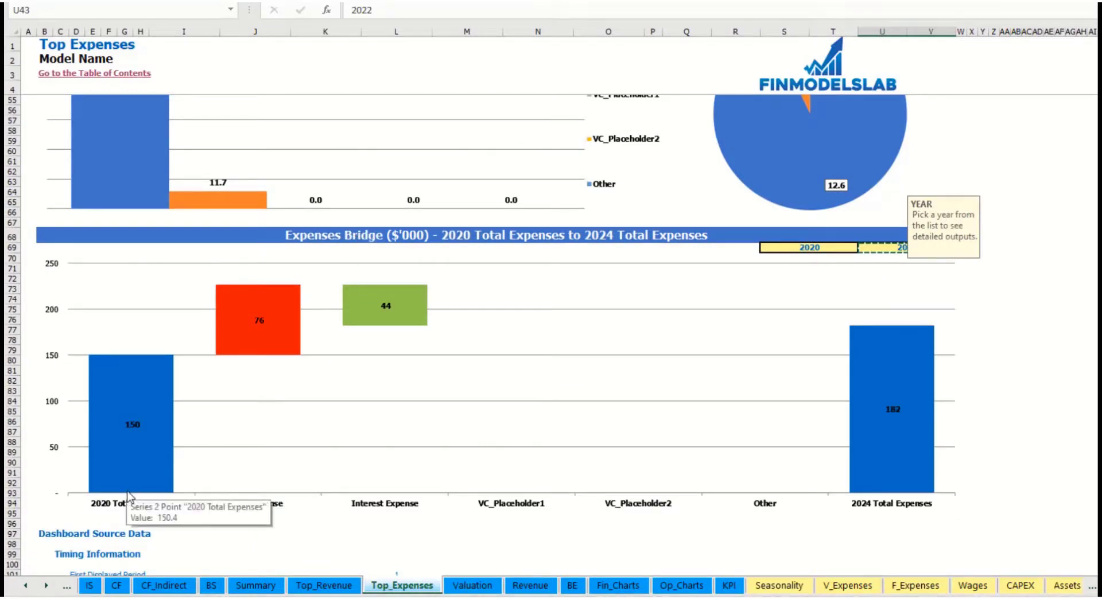
{"action": "left_click", "coordinate": [1015, 309]}
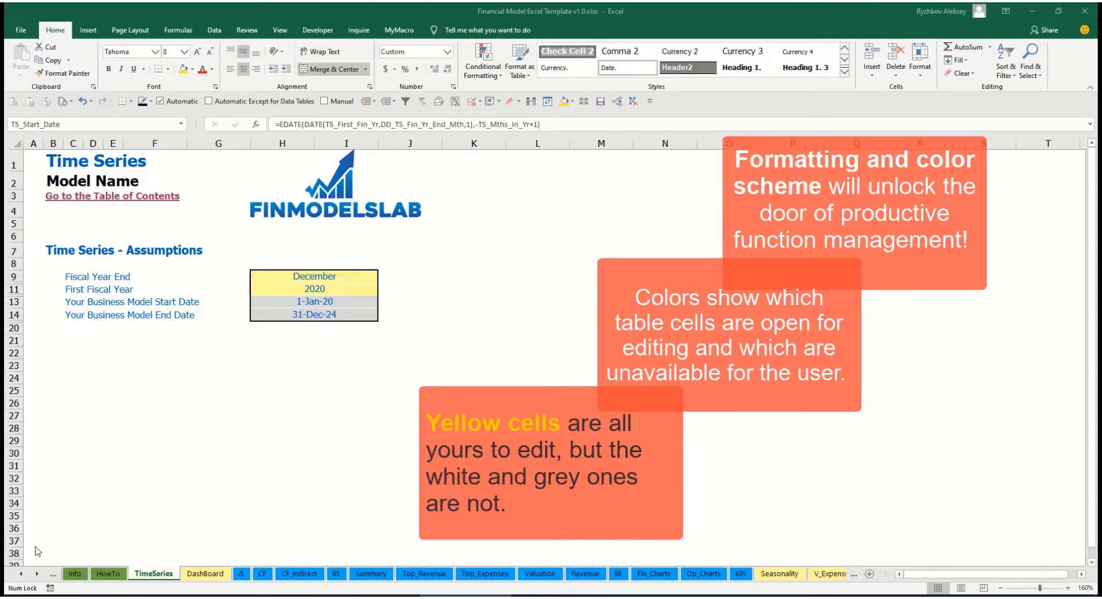
- Look through the workbook's color-coded sheets, from the reports to the calculation sheets and back to the instruction sheets
{"action": "left_click", "coordinate": [38, 574]}
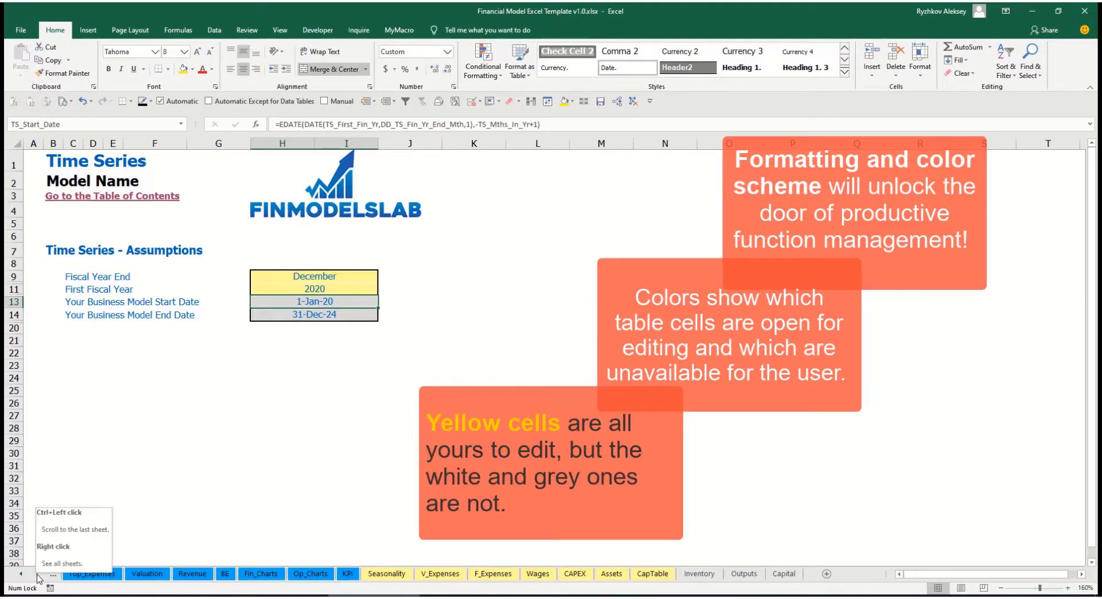
{"action": "left_click", "coordinate": [22, 575]}
{"action": "left_click", "coordinate": [22, 575]}
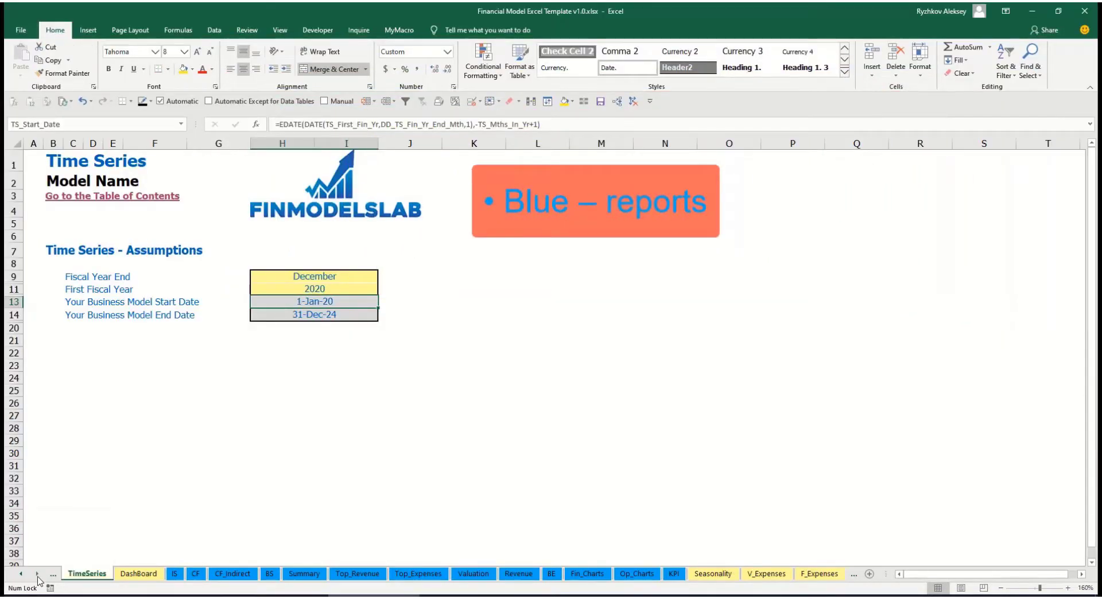
{"action": "left_click", "coordinate": [38, 576]}
{"action": "left_click", "coordinate": [38, 574]}
{"action": "left_click", "coordinate": [37, 574]}
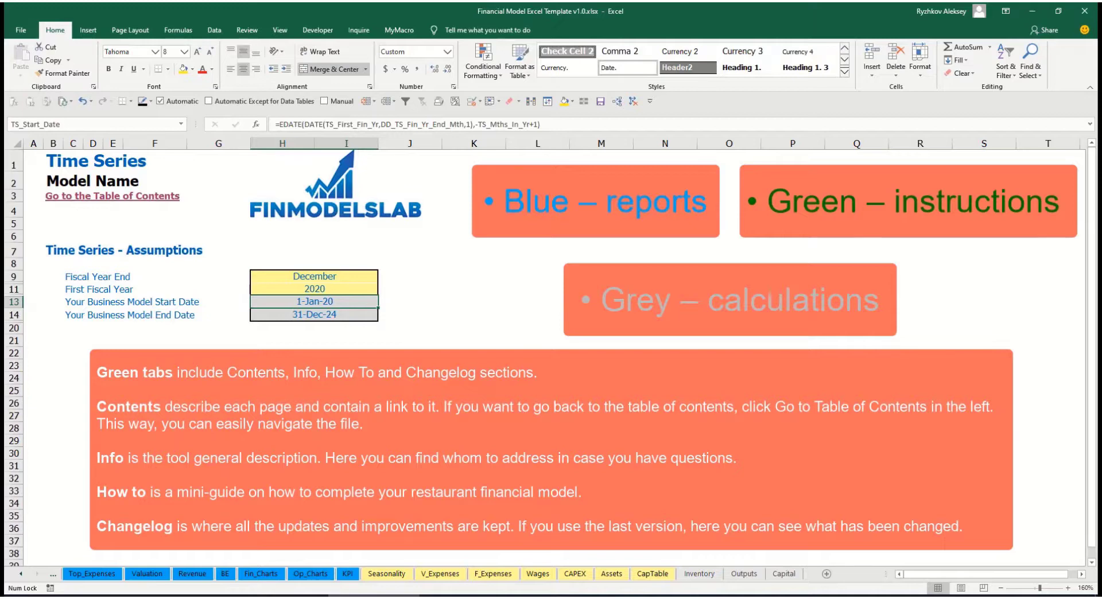
{"action": "left_click", "coordinate": [21, 575]}
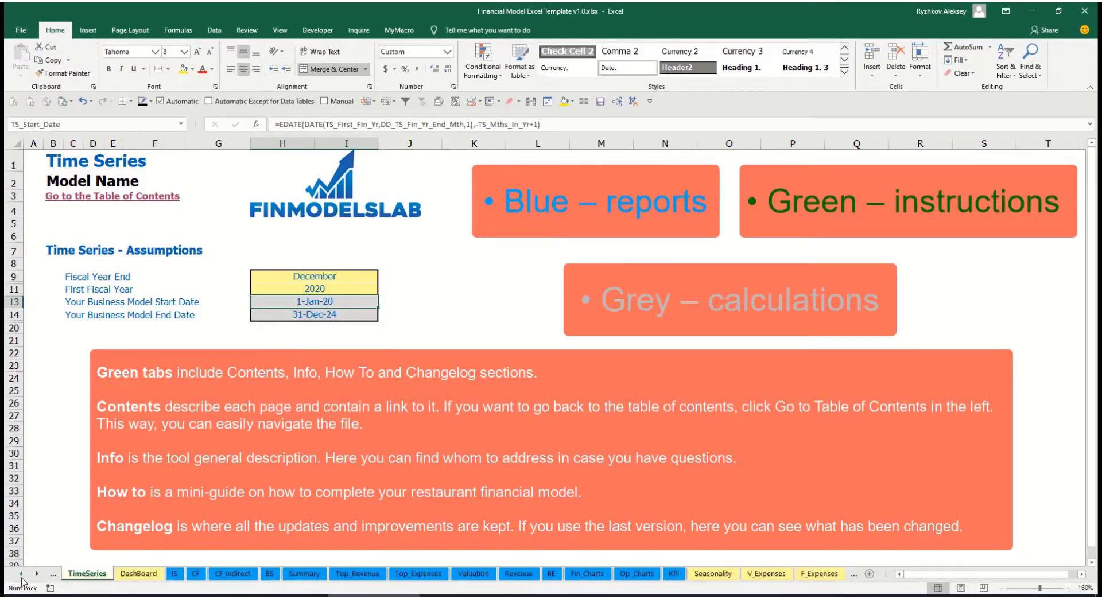
{"action": "left_click", "coordinate": [21, 575]}
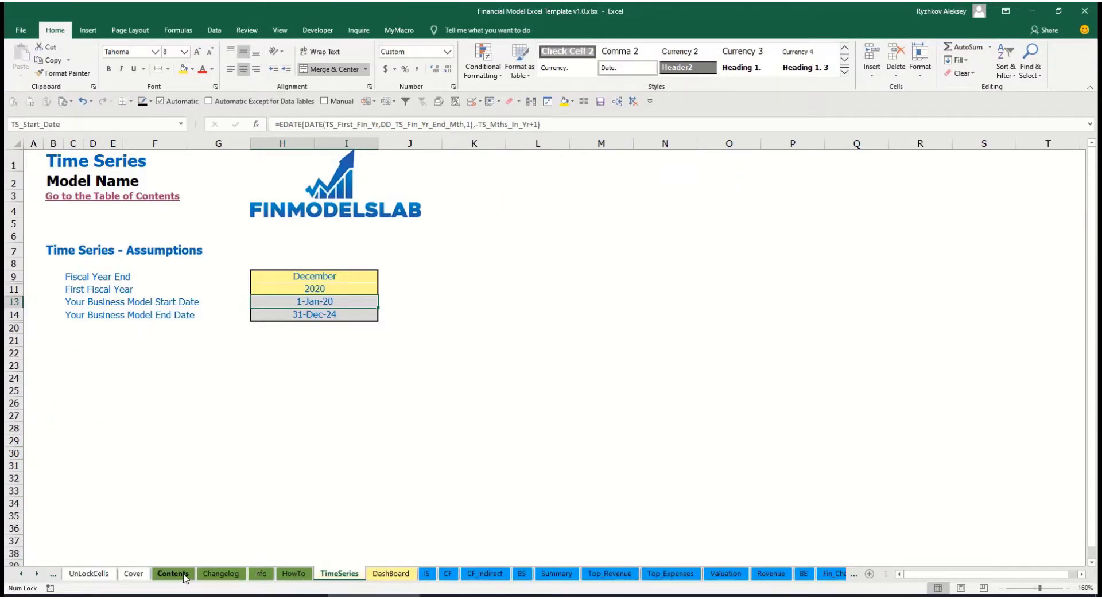
- Open the Contents sheet, follow its Financial Statements Summary link and return to the table of contents
{"action": "left_click", "coordinate": [172, 574]}
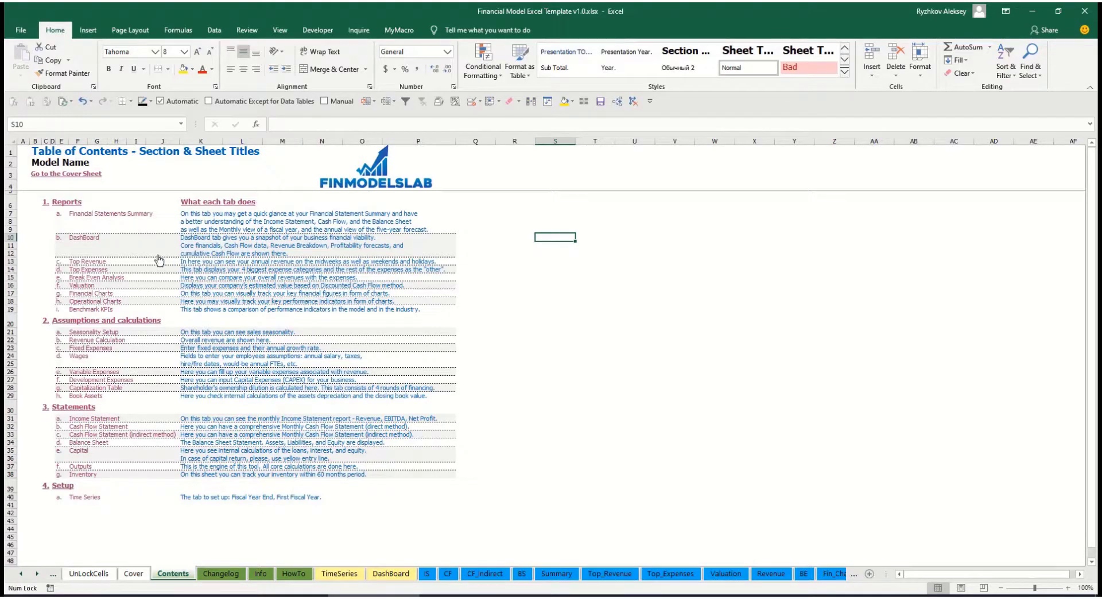
{"action": "left_click", "coordinate": [104, 218]}
{"action": "left_click", "coordinate": [40, 176]}
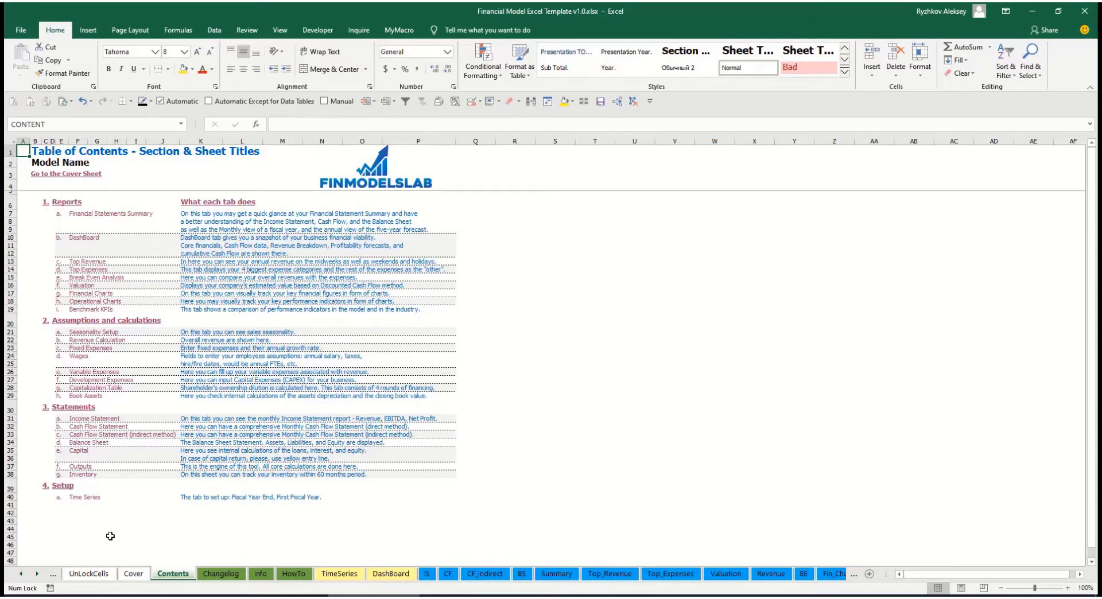
- Read the How To guide from the overall business model principles through the sheet instructions and follow its Book Assets link
{"action": "left_click", "coordinate": [293, 573]}
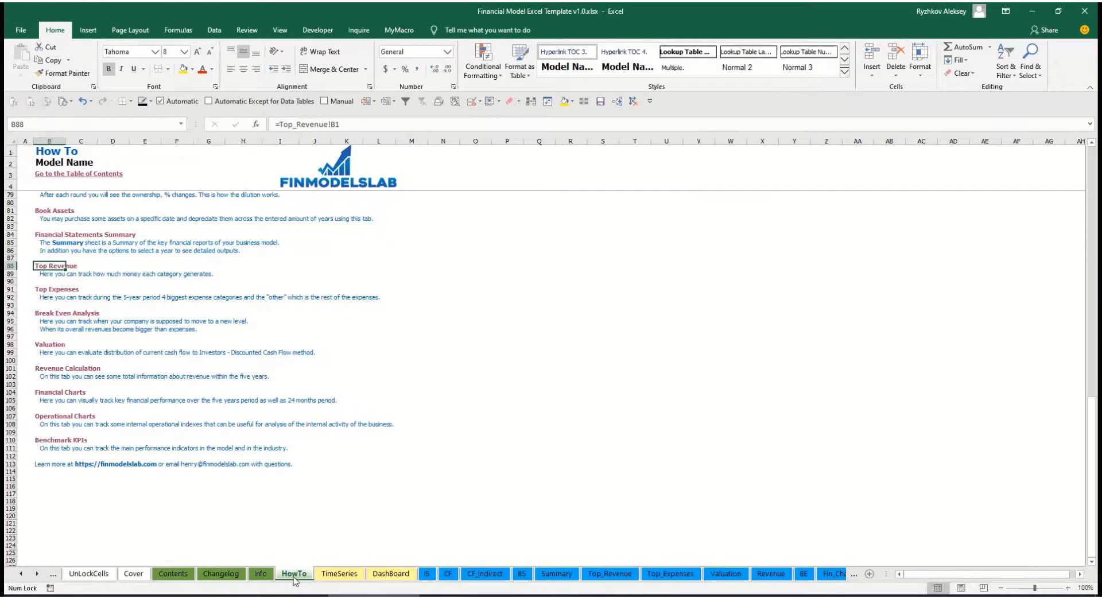
{"action": "scroll", "coordinate": [119, 314], "scroll_direction": "up", "scroll_amount": 5}
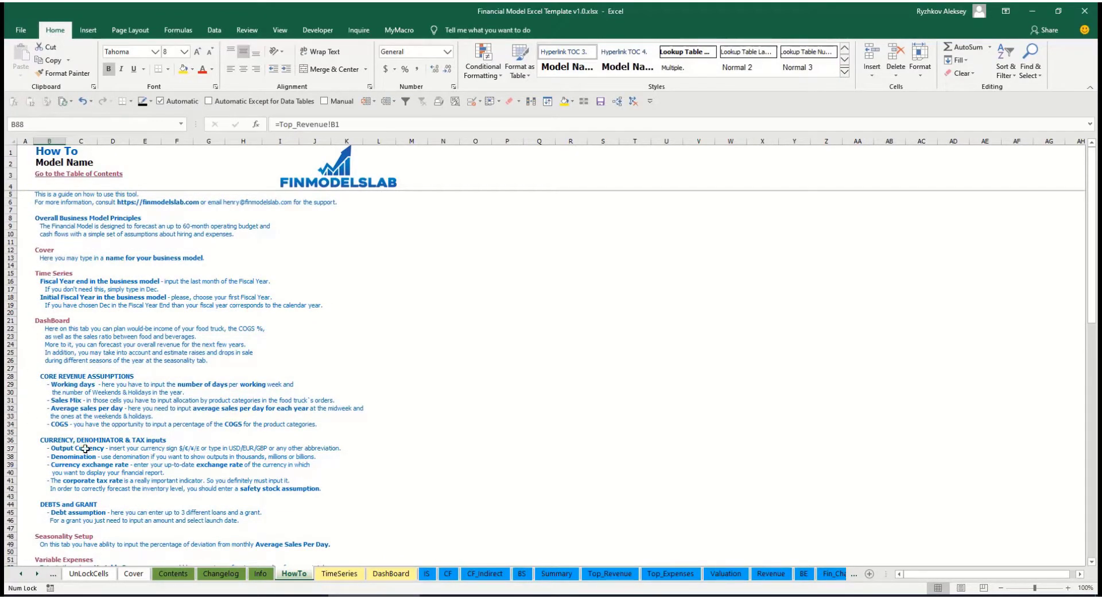
{"action": "scroll", "coordinate": [58, 383], "scroll_direction": "down", "scroll_amount": 3}
{"action": "scroll", "coordinate": [68, 426], "scroll_direction": "down", "scroll_amount": 7}
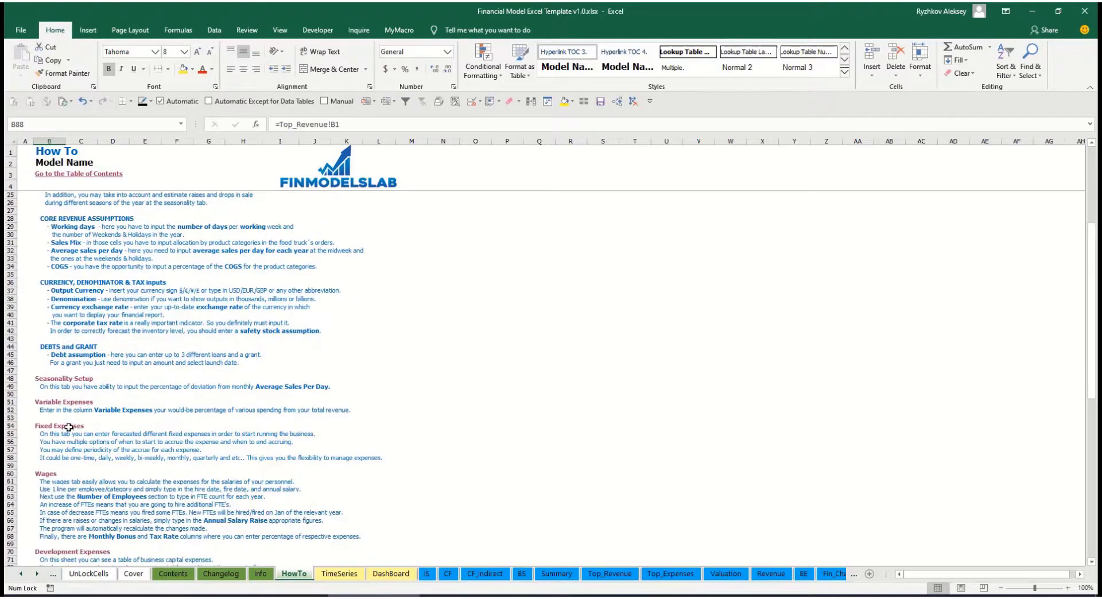
{"action": "scroll", "coordinate": [55, 455], "scroll_direction": "down", "scroll_amount": 3}
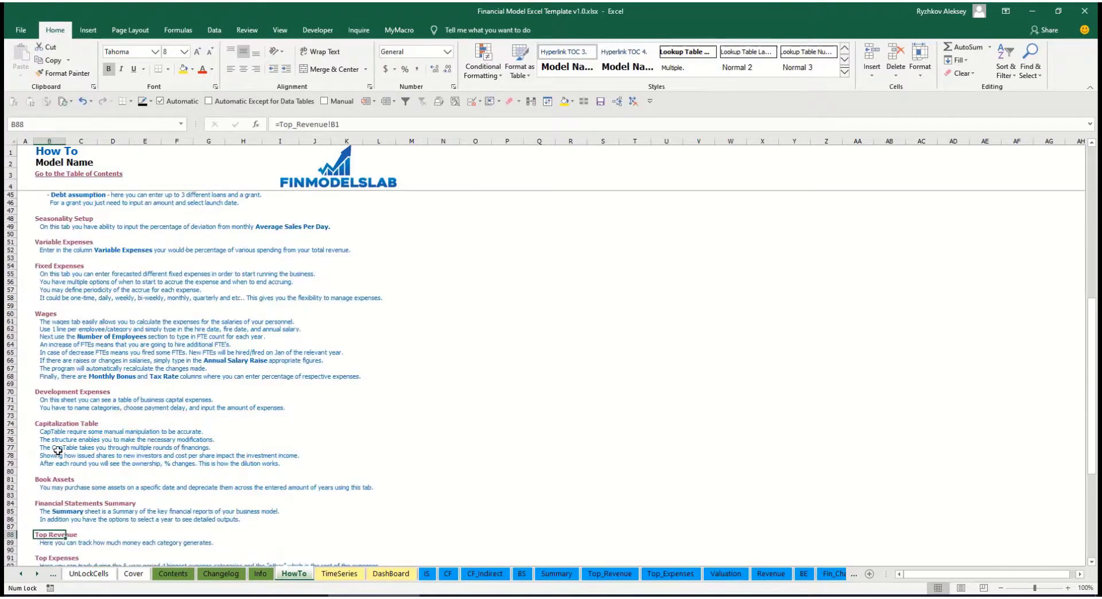
{"action": "scroll", "coordinate": [62, 379], "scroll_direction": "up", "scroll_amount": 13}
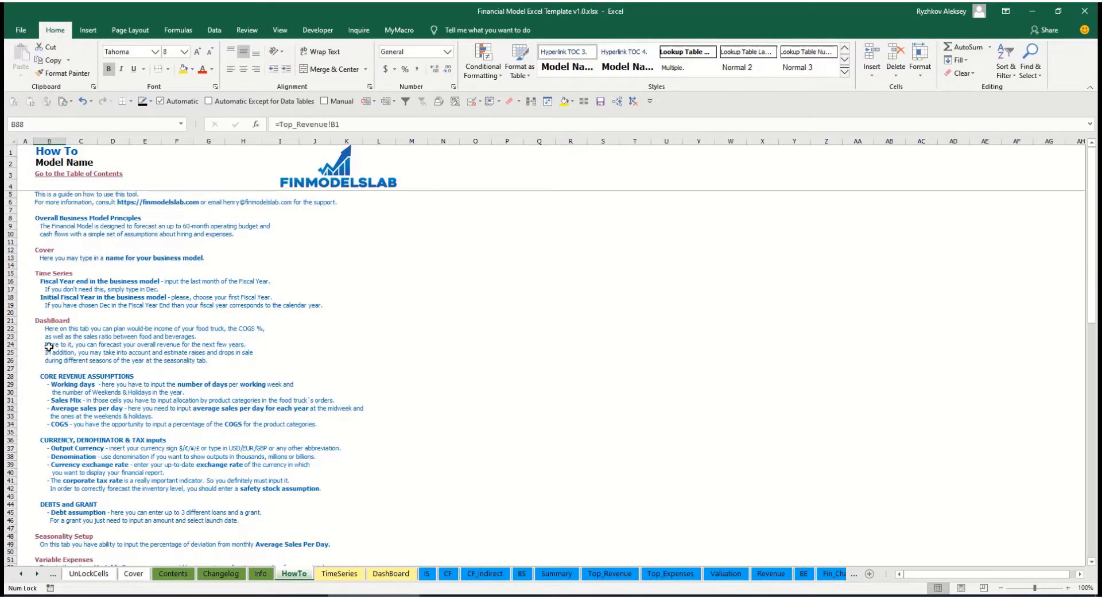
{"action": "scroll", "coordinate": [48, 341], "scroll_direction": "down", "scroll_amount": 10}
{"action": "scroll", "coordinate": [56, 329], "scroll_direction": "down", "scroll_amount": 3}
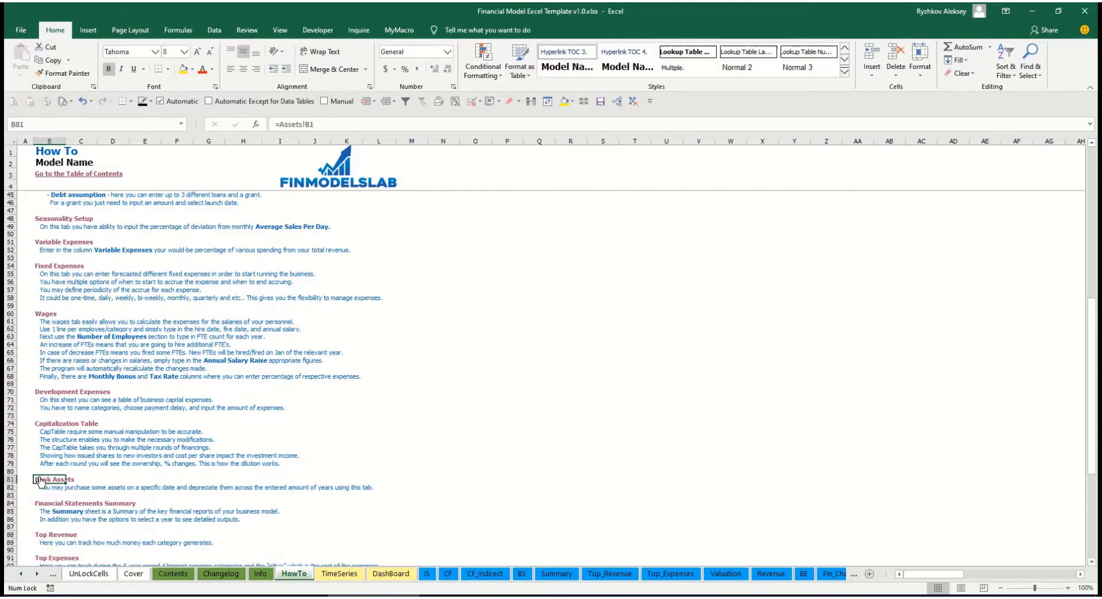
{"action": "left_click", "coordinate": [41, 481]}
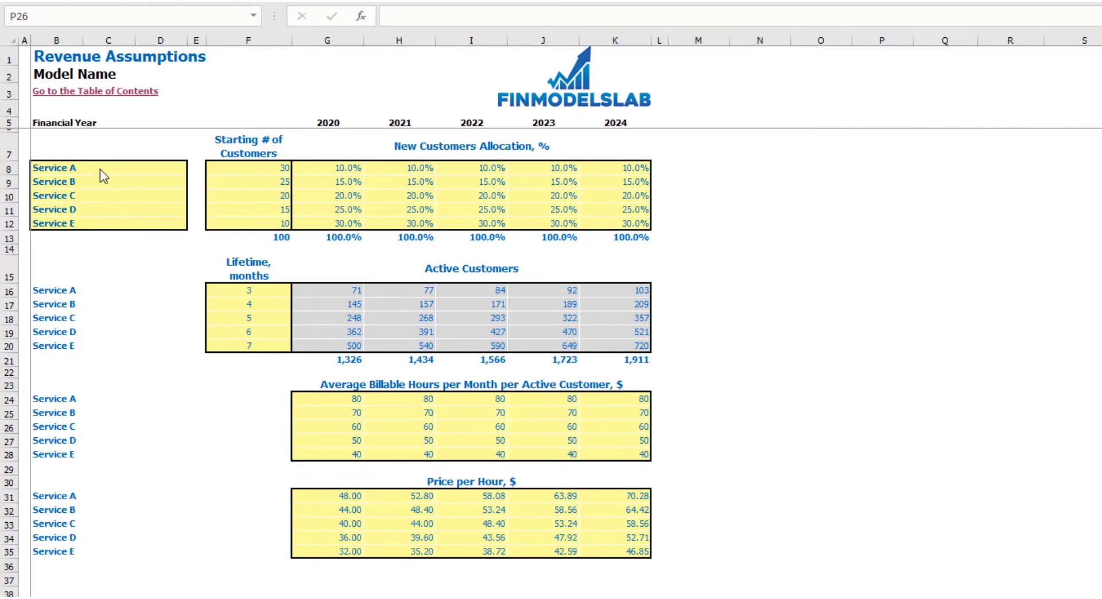
- Rename Service A in the Revenue Assumptions services list as Offering 1
{"action": "left_click_drag", "start_coordinate": [106, 170], "coordinate": [89, 214]}
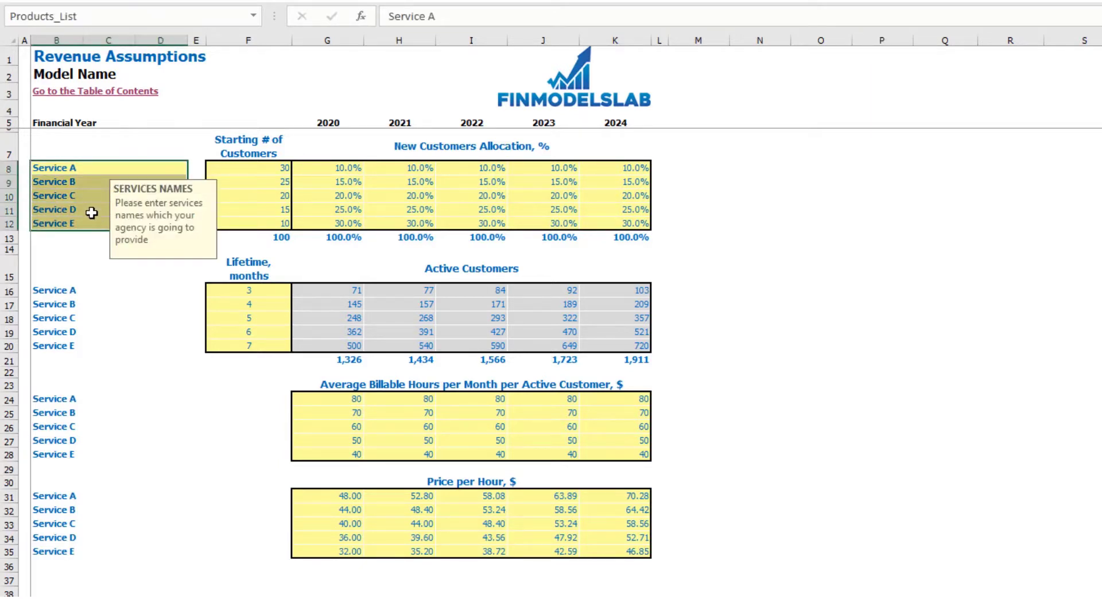
{"action": "left_click", "coordinate": [63, 169]}
{"action": "type", "text": "Offering"}
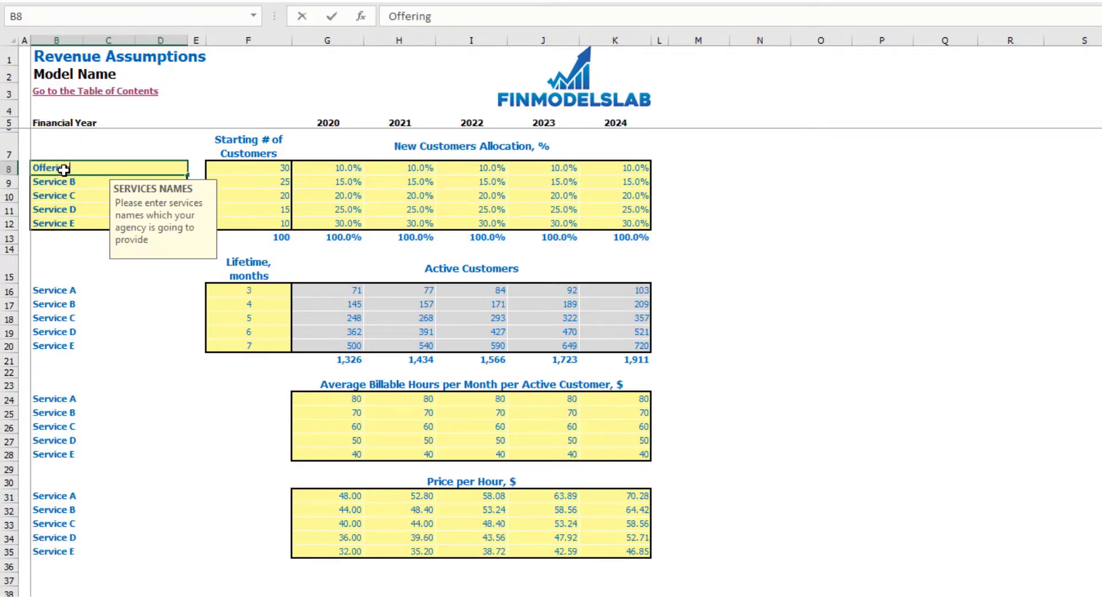
{"action": "type", "text": " 1"}
{"action": "key", "text": "Return"}
{"action": "left_click", "coordinate": [71, 240]}
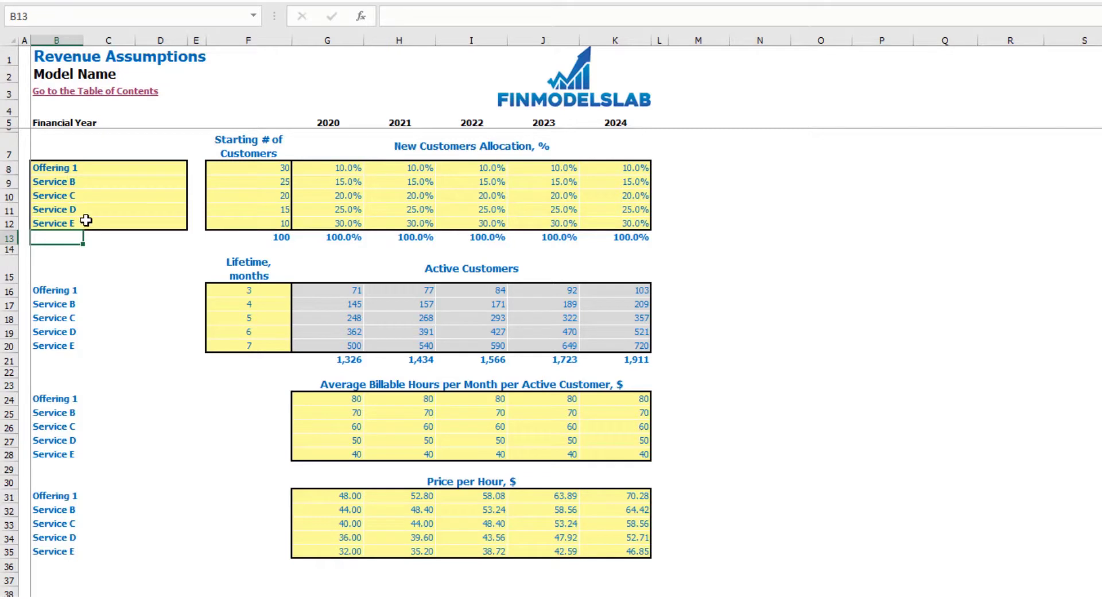
- Clear the names, starting customer counts and allocation percentages of Service D and Service E
{"action": "left_click_drag", "start_coordinate": [87, 209], "coordinate": [620, 220]}
{"action": "key", "text": "Delete"}
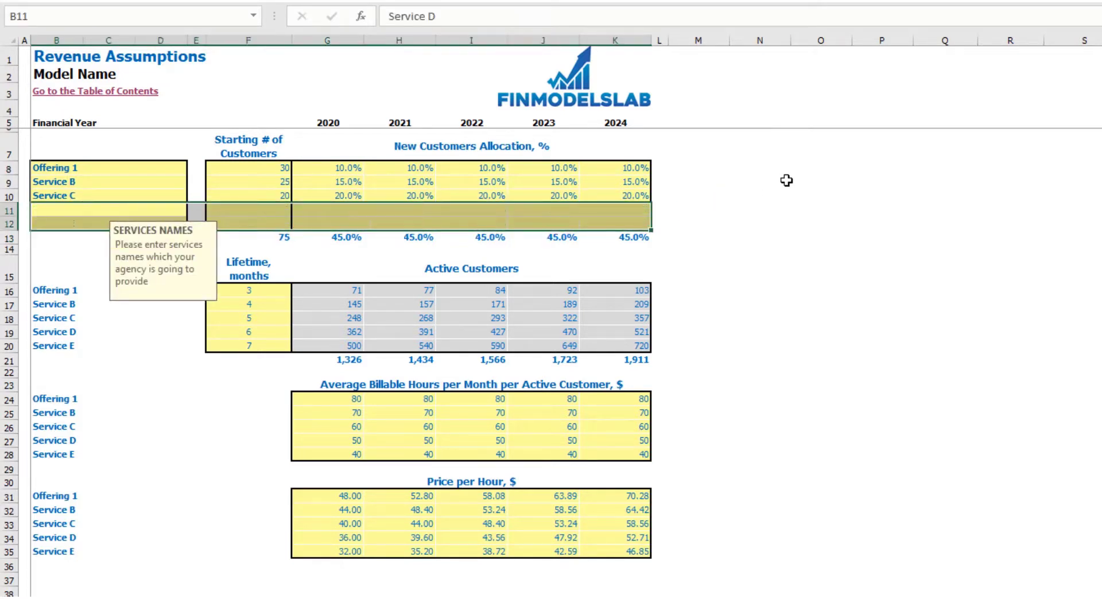
{"action": "left_click", "coordinate": [794, 181]}
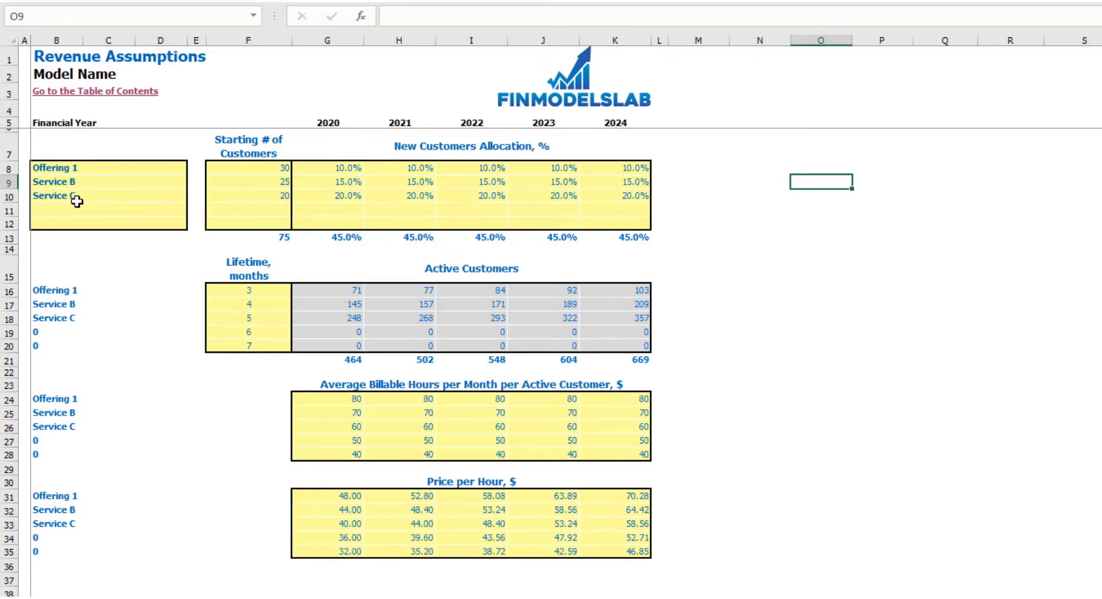
- Undo the clearing of the Service D and Service E rows and the renaming of the first service
{"action": "key", "text": "ctrl+z"}
{"action": "key", "text": "ctrl+z"}
{"action": "left_click", "coordinate": [785, 240]}
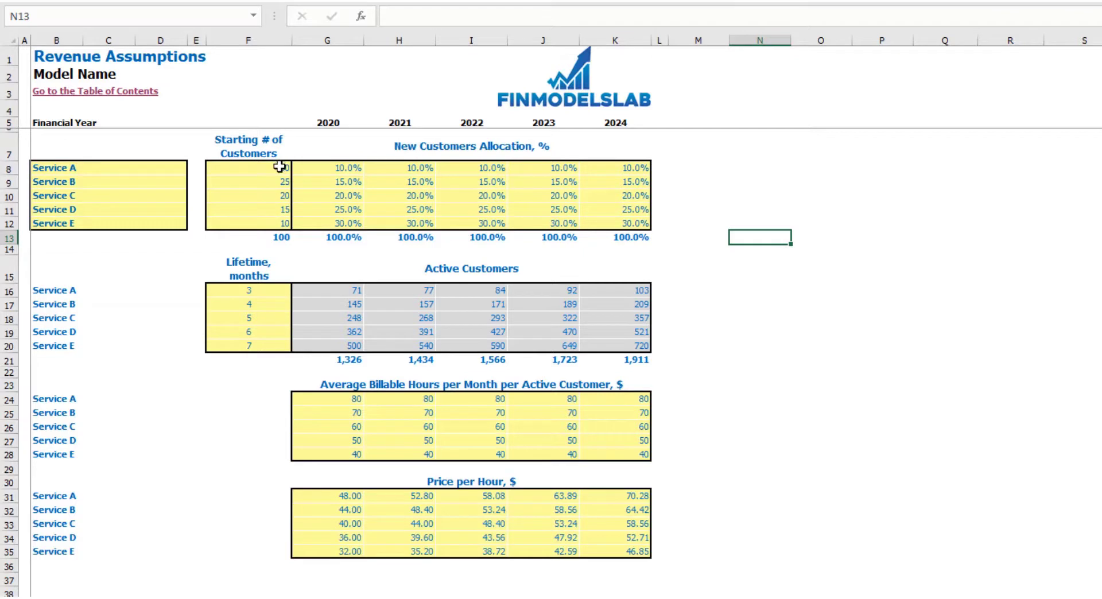
- Set the starting number of customers to 50 for Service A and 60 for Service B
{"action": "left_click", "coordinate": [257, 172]}
{"action": "type", "text": "50"}
{"action": "key", "text": "Return"}
{"action": "type", "text": "60"}
{"action": "key", "text": "Return"}
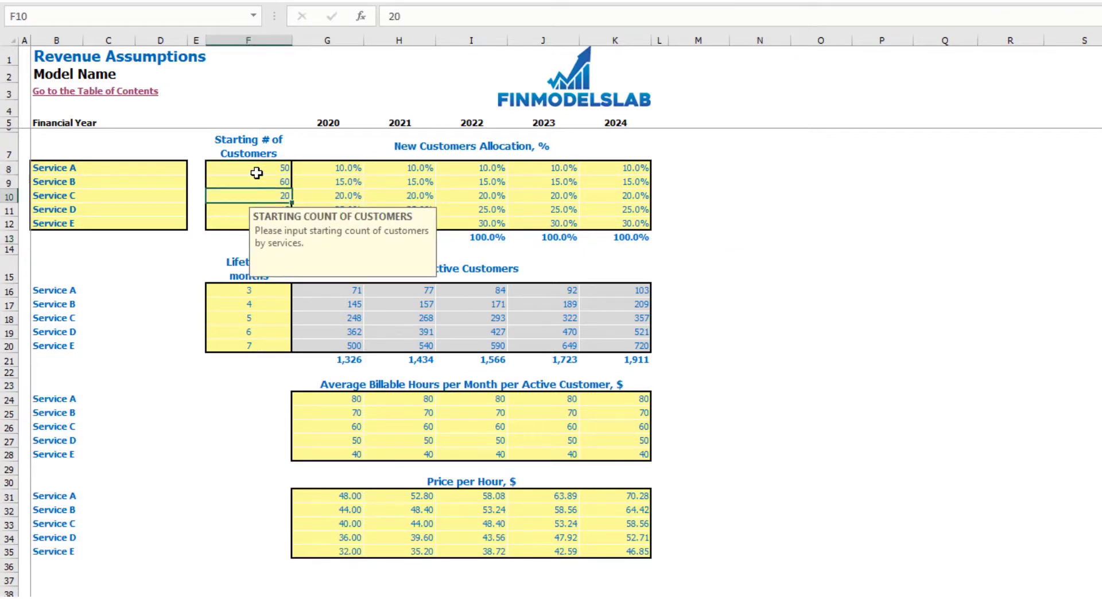
- Clear the starting number of customers for all five services and check the total below them
{"action": "left_click_drag", "start_coordinate": [252, 167], "coordinate": [234, 221]}
{"action": "key", "text": "Delete"}
{"action": "left_click", "coordinate": [974, 181]}
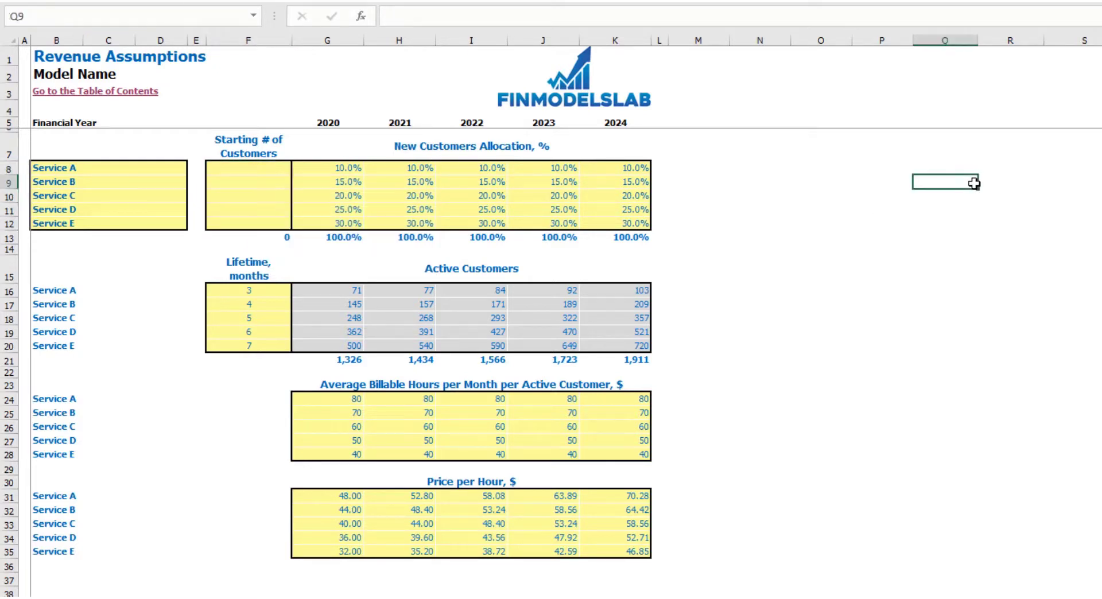
{"action": "left_click", "coordinate": [279, 235]}
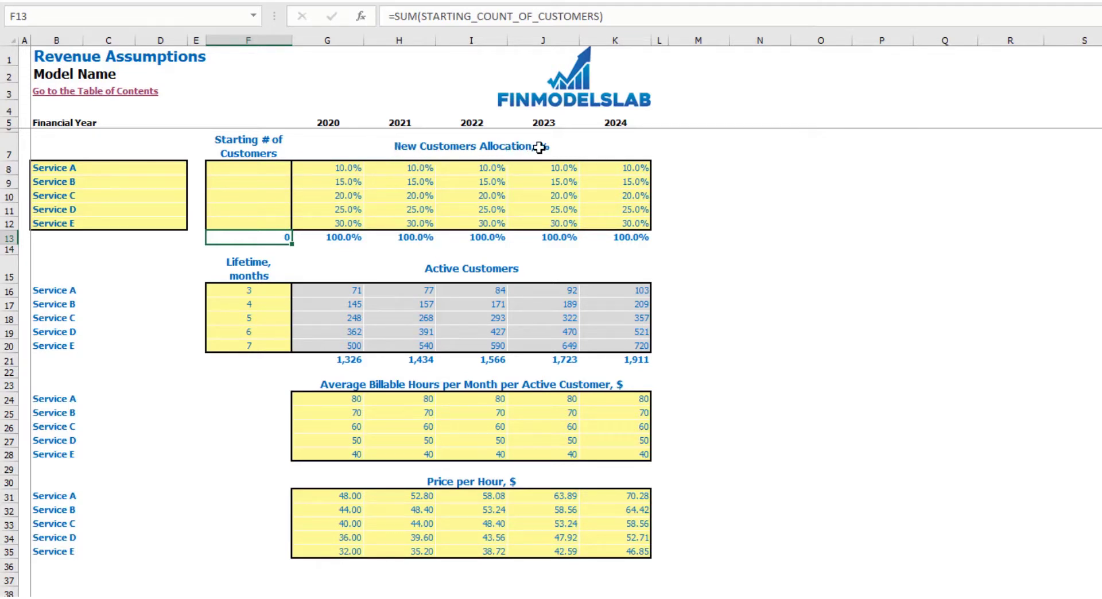
- Set Service A's New Customers Allocation to 15% for 2021 and 20% for 2022, and check the yearly allocation totals
{"action": "left_click", "coordinate": [359, 167]}
{"action": "left_click_drag", "start_coordinate": [350, 224], "coordinate": [611, 221]}
{"action": "left_click", "coordinate": [808, 195]}
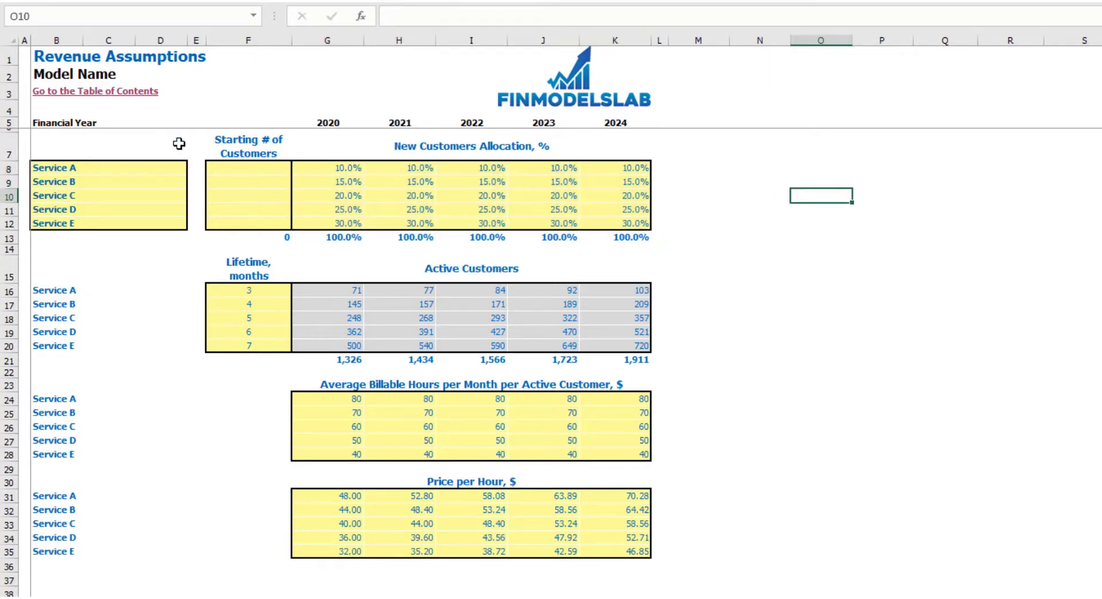
{"action": "left_click", "coordinate": [373, 172]}
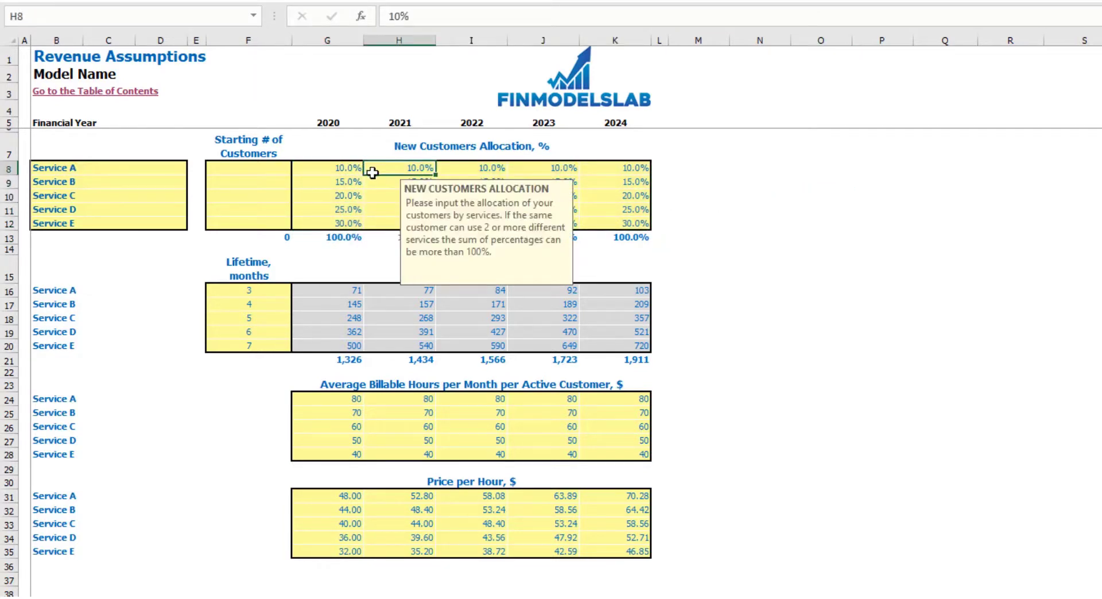
{"action": "key", "text": "Left"}
{"action": "key", "text": "Right"}
{"action": "type", "text": "15%"}
{"action": "key", "text": "Tab"}
{"action": "type", "text": "20%"}
{"action": "key", "text": "Return"}
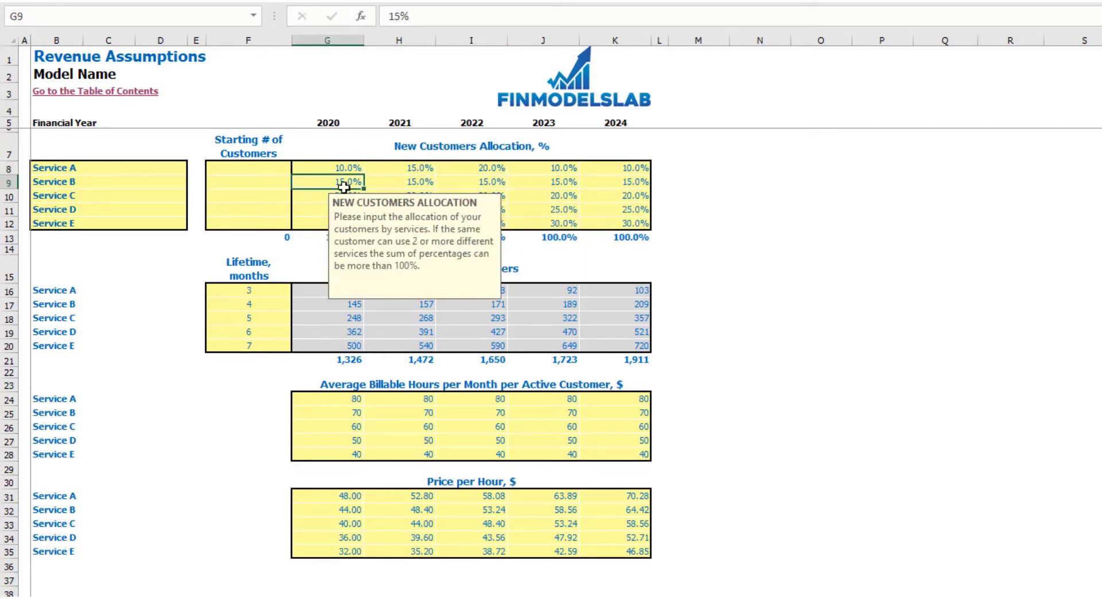
{"action": "left_click", "coordinate": [762, 221]}
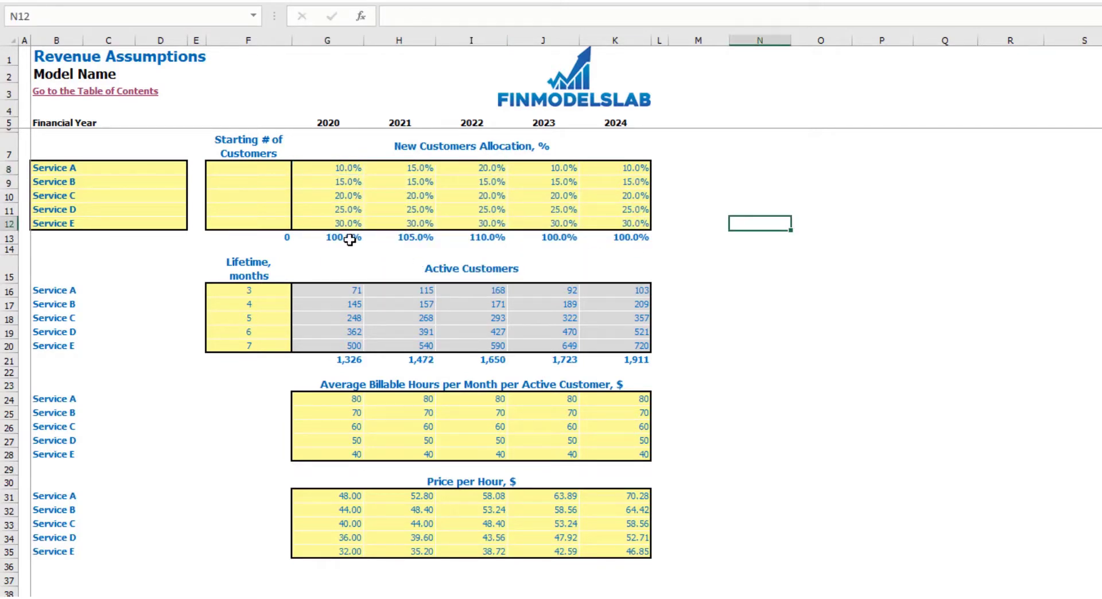
{"action": "left_click_drag", "start_coordinate": [339, 237], "coordinate": [635, 239]}
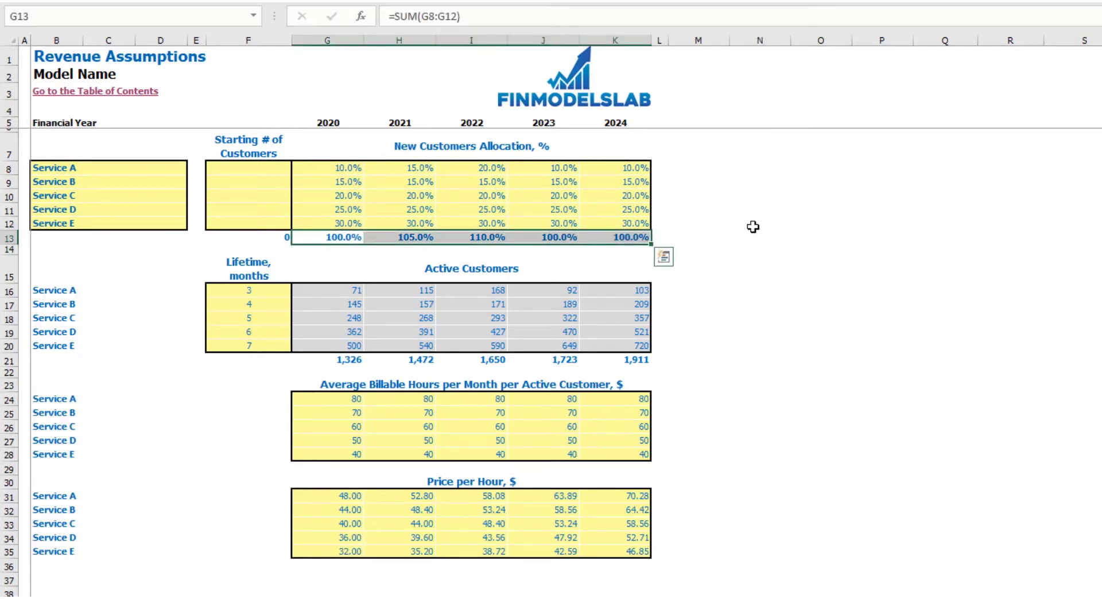
- Set Service E's New Customers Allocation to 25% for 2021 and 20% for 2022, and check the yearly allocation totals
{"action": "left_click", "coordinate": [778, 221]}
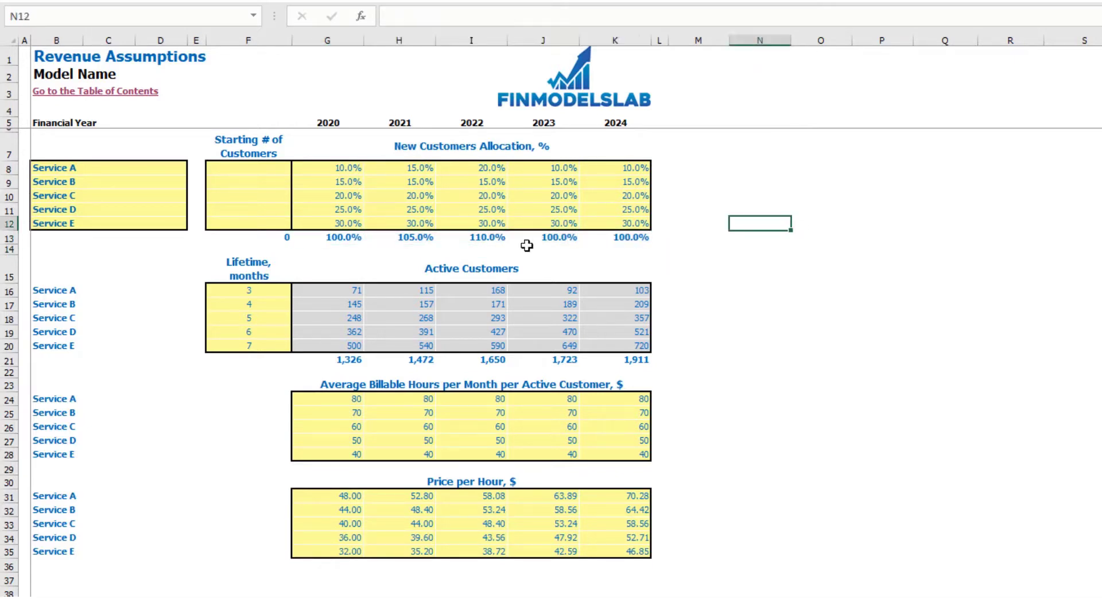
{"action": "left_click", "coordinate": [427, 227]}
{"action": "type", "text": "25"}
{"action": "key", "text": "Tab"}
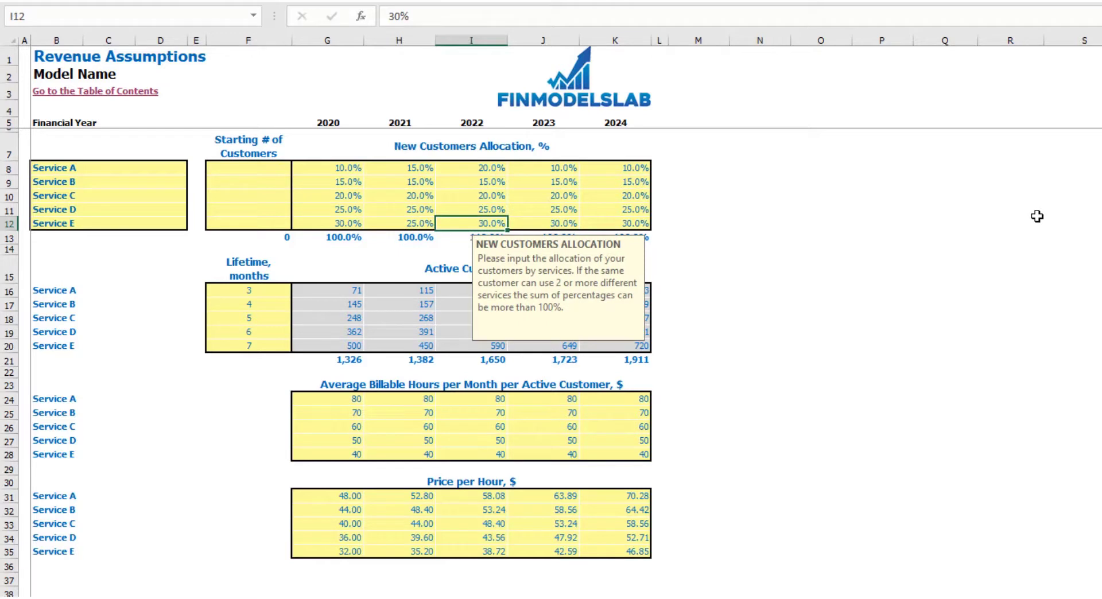
{"action": "type", "text": "20"}
{"action": "left_click", "coordinate": [1036, 216]}
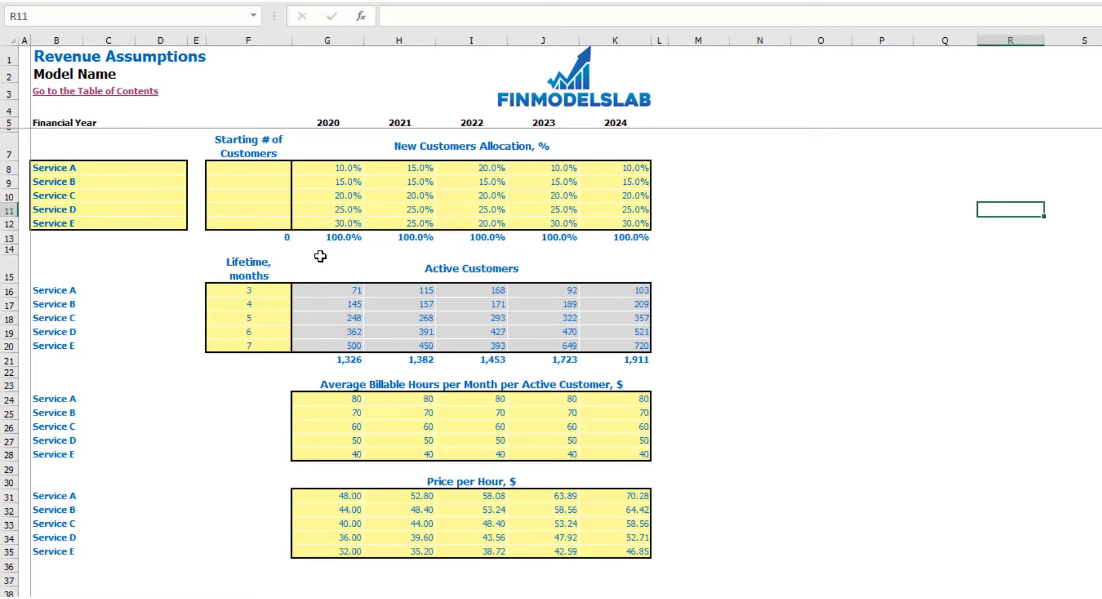
{"action": "left_click_drag", "start_coordinate": [337, 235], "coordinate": [618, 236]}
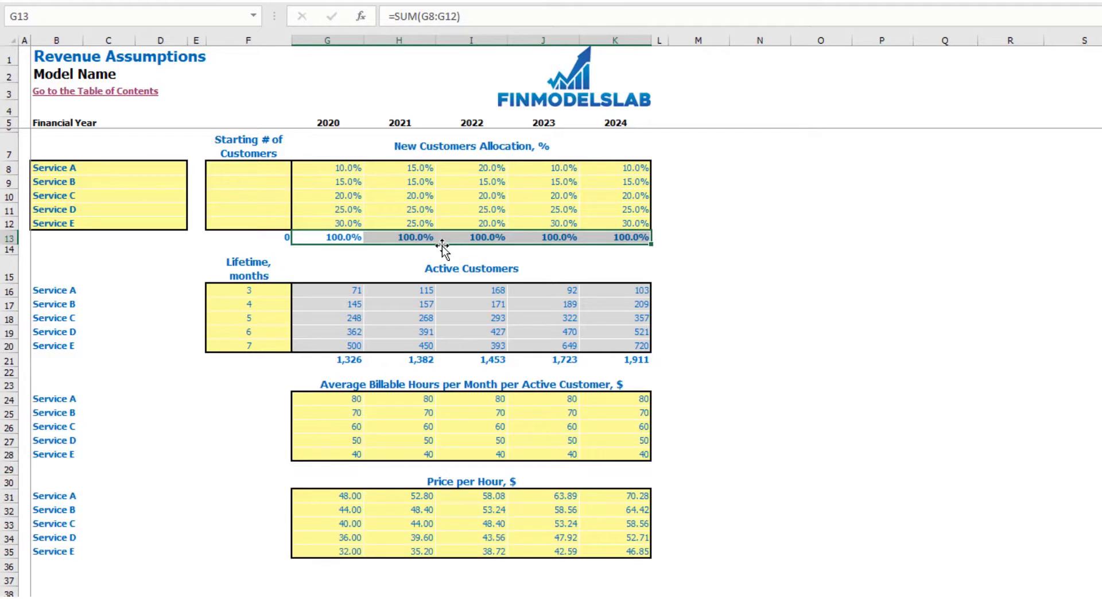
{"action": "left_click", "coordinate": [749, 224]}
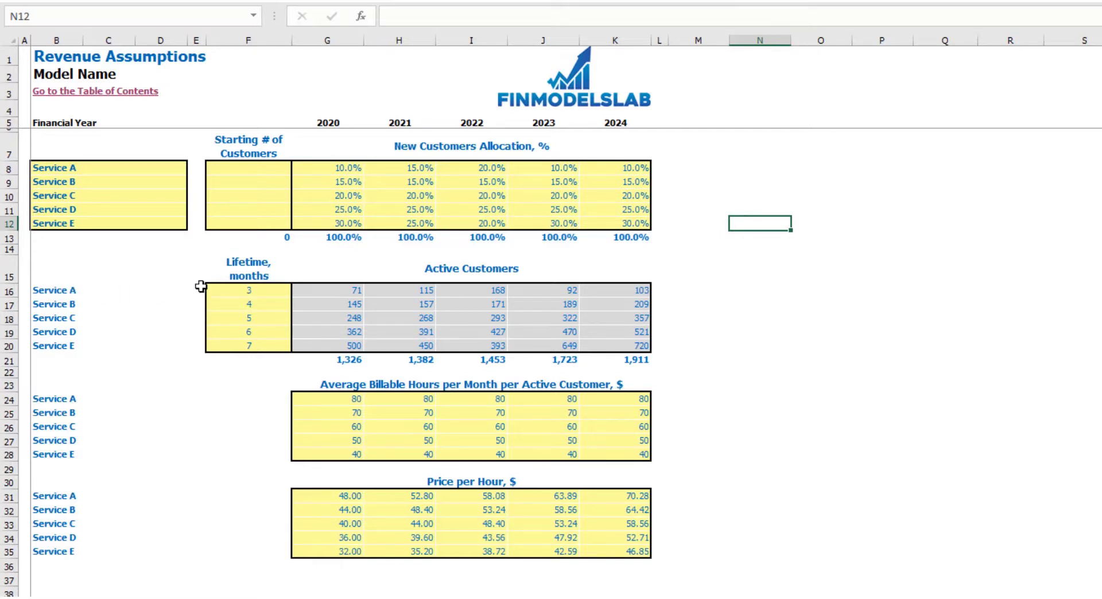
- Set the customer lifetimes to 5, 6, 10, 12 and 15 months for Services A through E
{"action": "left_click", "coordinate": [222, 287]}
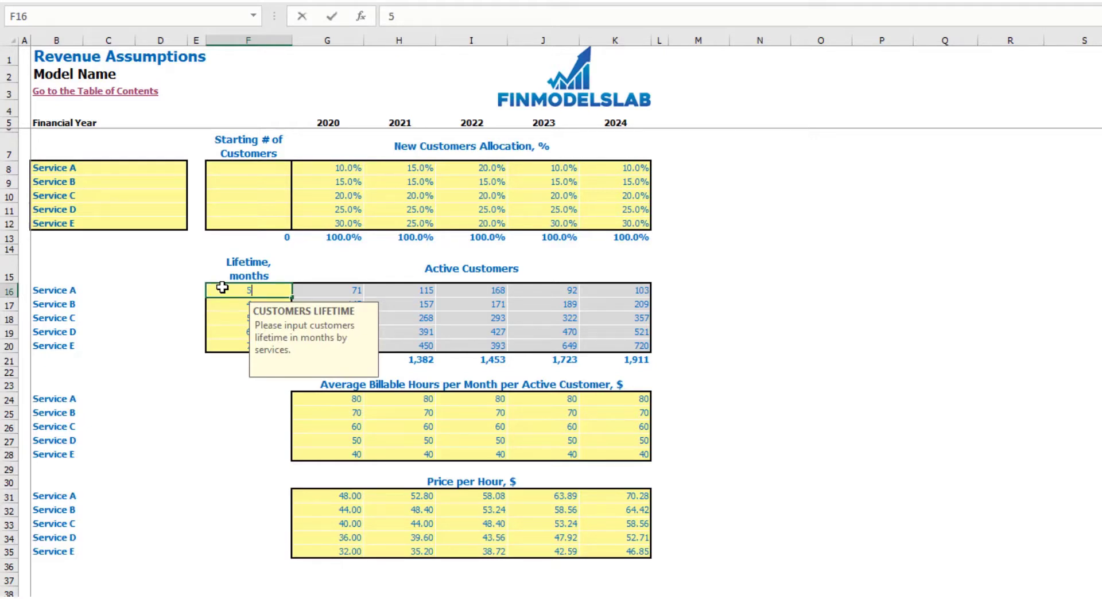
{"action": "key", "text": "Return"}
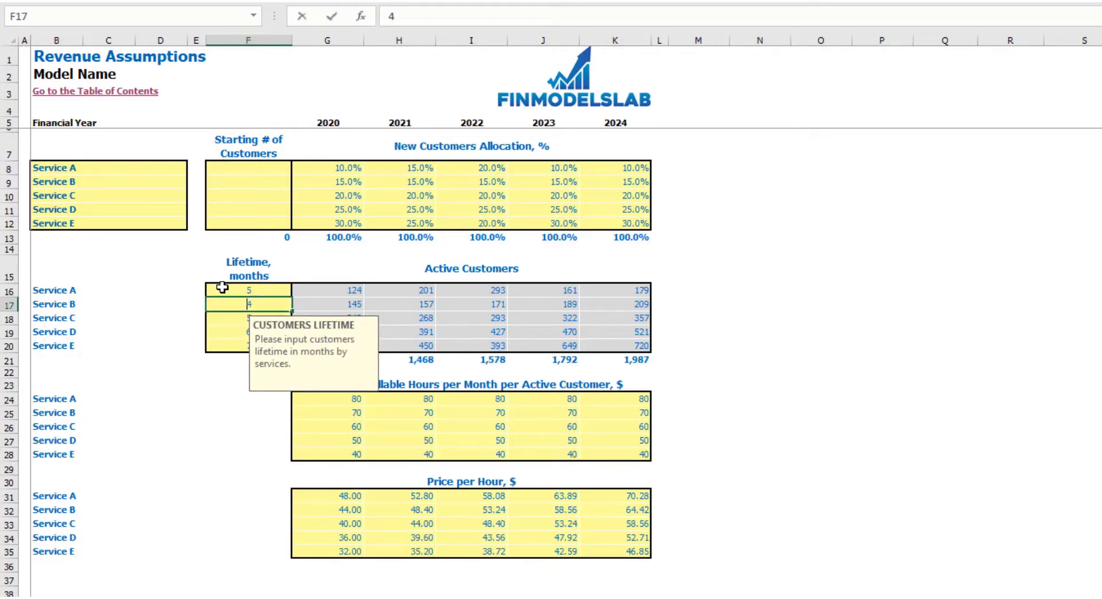
{"action": "type", "text": "6"}
{"action": "key", "text": "Return"}
{"action": "type", "text": "10"}
{"action": "key", "text": "Return"}
{"action": "type", "text": "12"}
{"action": "key", "text": "Return"}
{"action": "type", "text": "15"}
{"action": "key", "text": "Return"}
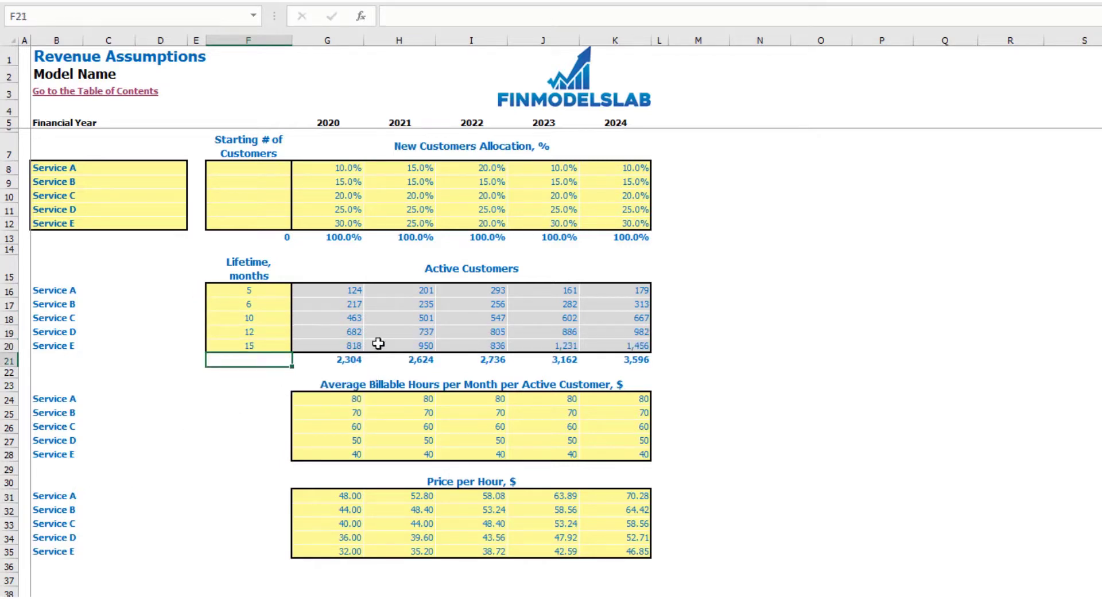
- Set Service A's customer lifetime to 8 months and check the yearly Active Customers totals
{"action": "left_click_drag", "start_coordinate": [351, 292], "coordinate": [646, 346]}
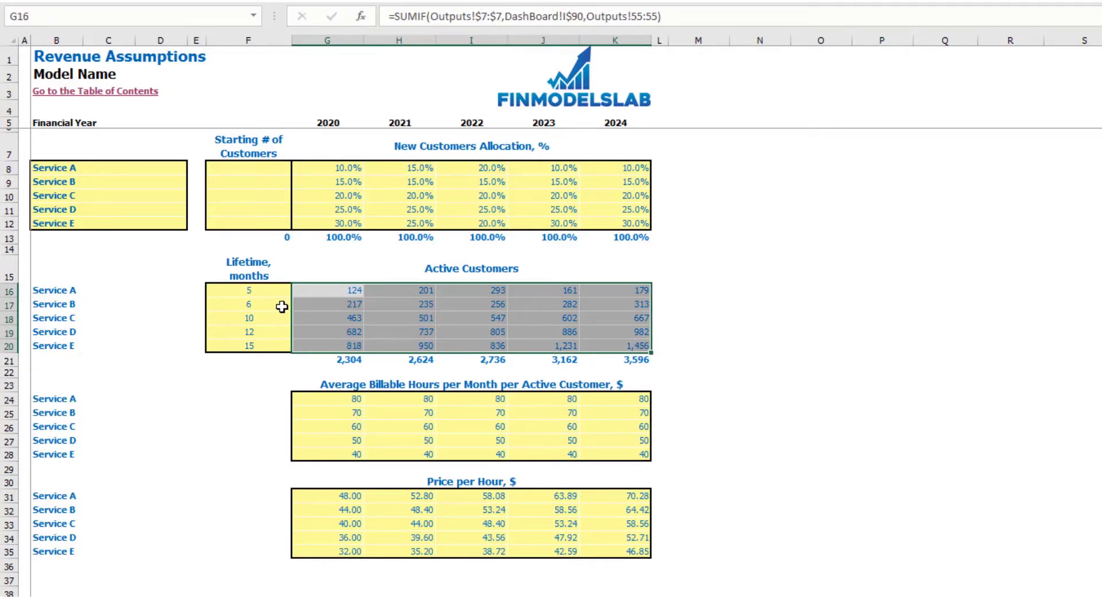
{"action": "left_click", "coordinate": [274, 290]}
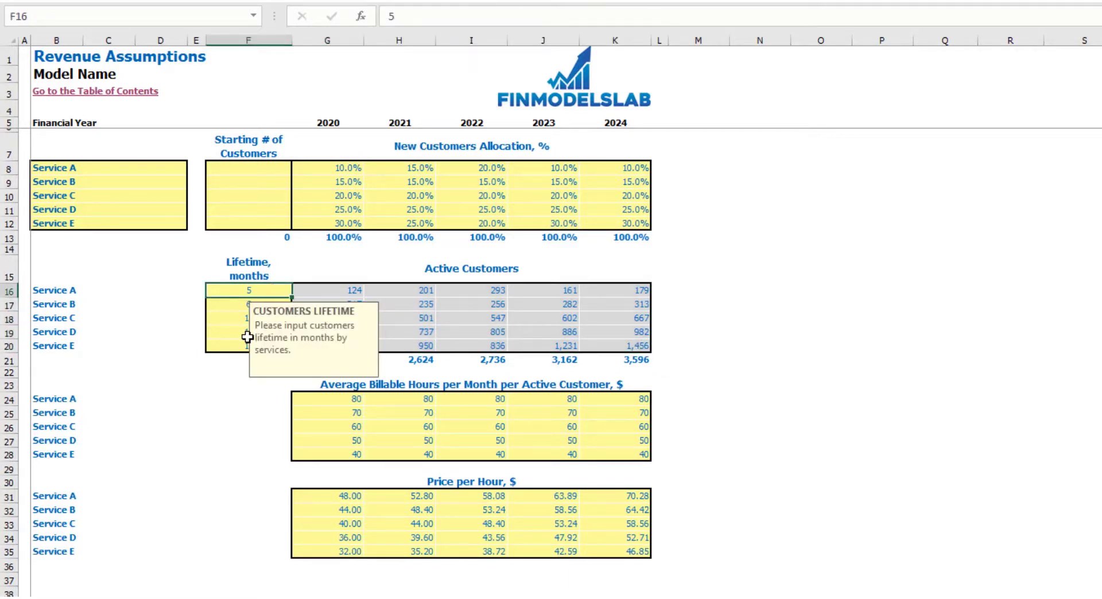
{"action": "type", "text": "8"}
{"action": "key", "text": "Return"}
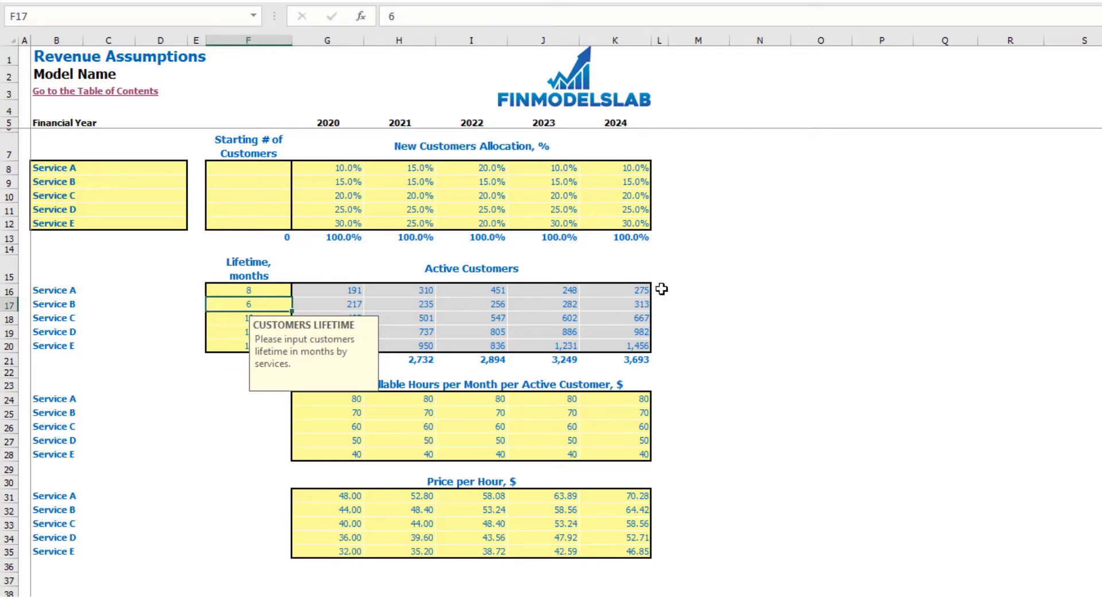
{"action": "left_click", "coordinate": [713, 257]}
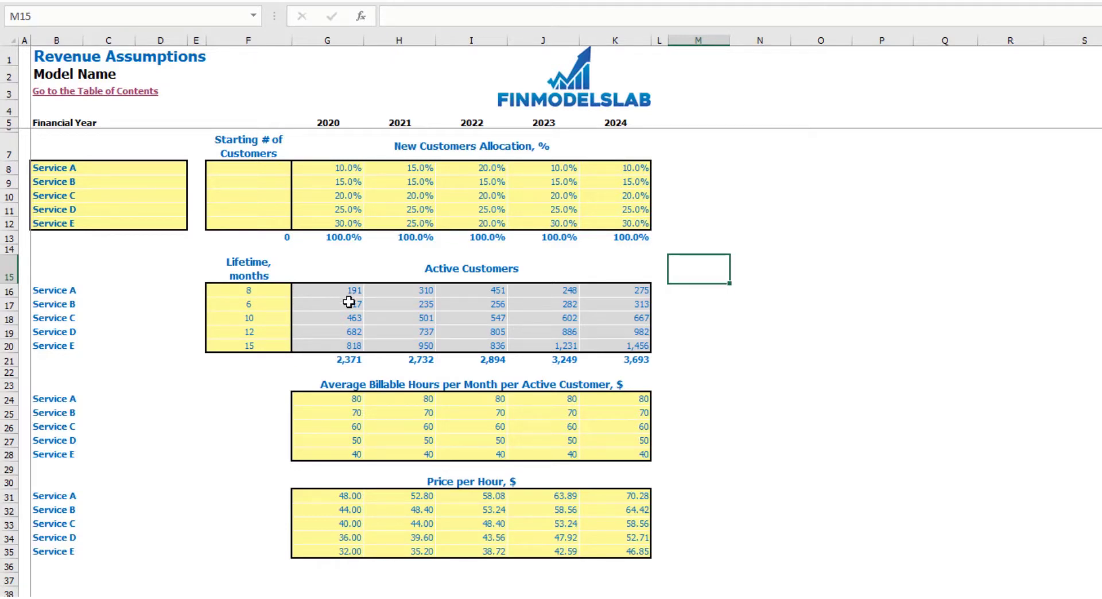
{"action": "left_click", "coordinate": [348, 361]}
{"action": "left_click_drag", "start_coordinate": [348, 360], "coordinate": [617, 360]}
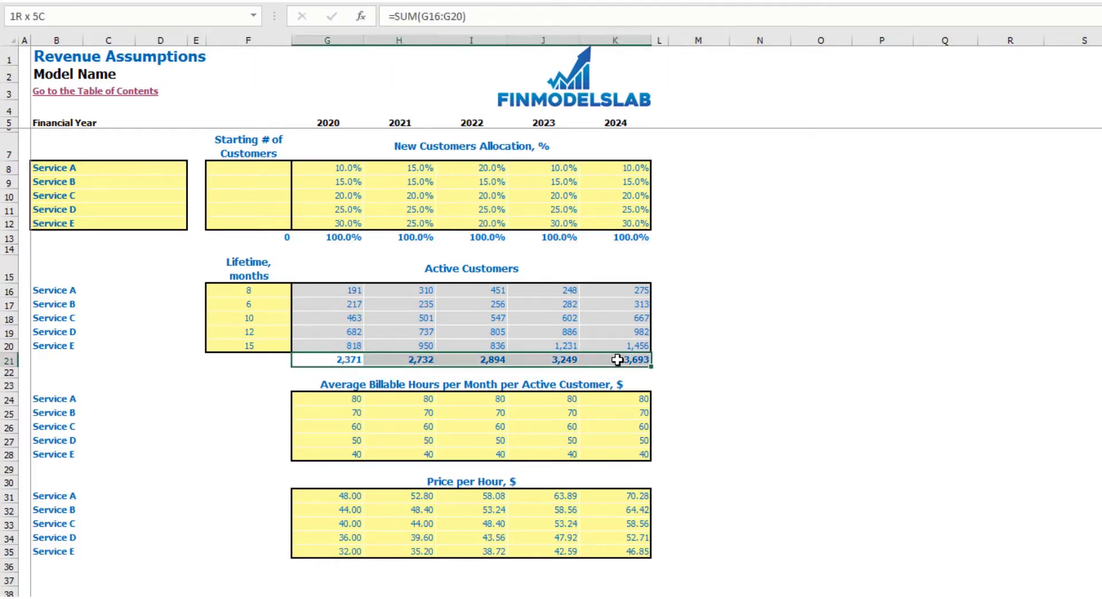
{"action": "left_click", "coordinate": [767, 337]}
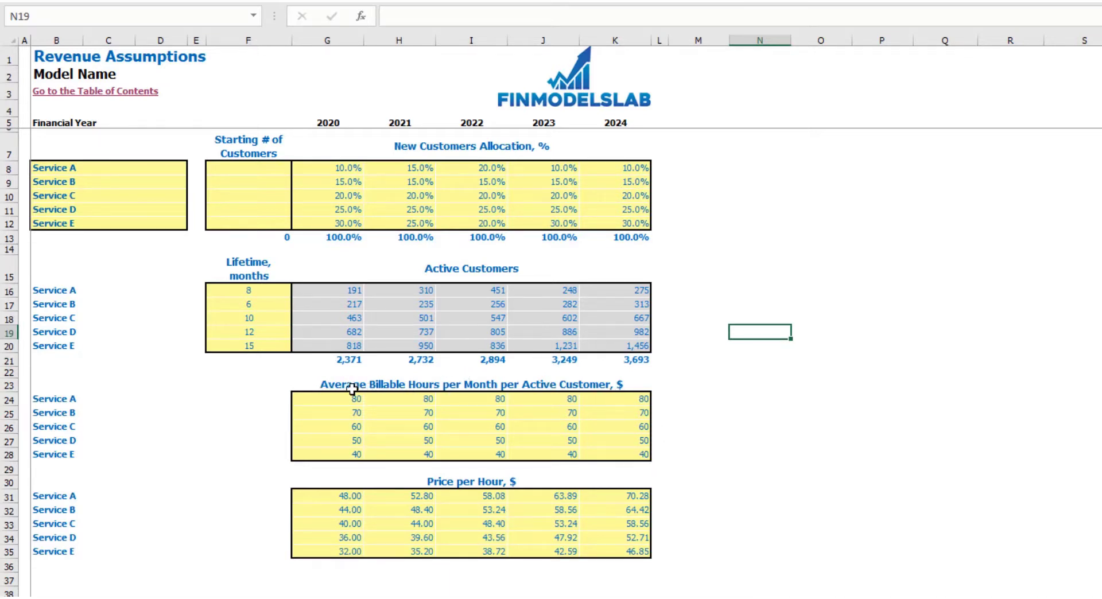
- Set Service A's average billable hours per month to 100, 110, 120, 130 and 140 for 2020 through 2024
{"action": "left_click", "coordinate": [53, 402]}
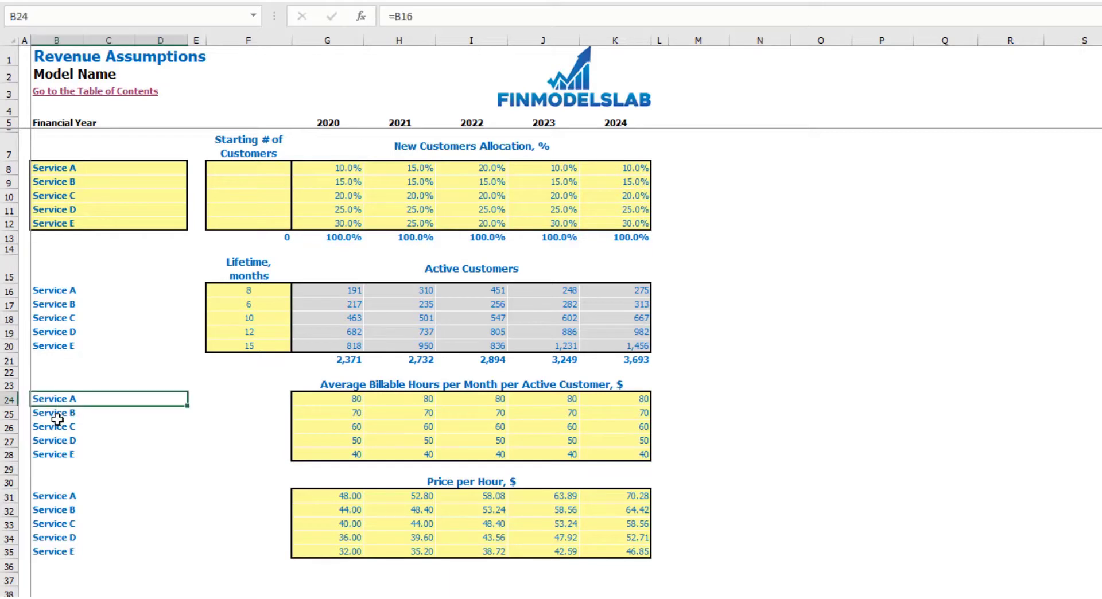
{"action": "left_click_drag", "start_coordinate": [55, 413], "coordinate": [56, 455]}
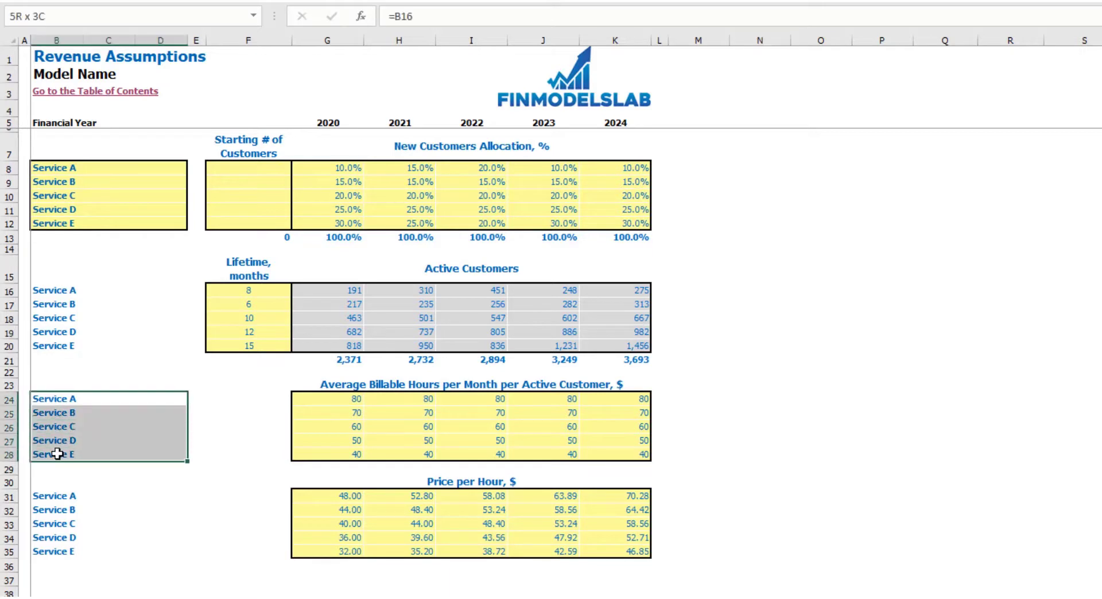
{"action": "left_click", "coordinate": [320, 403]}
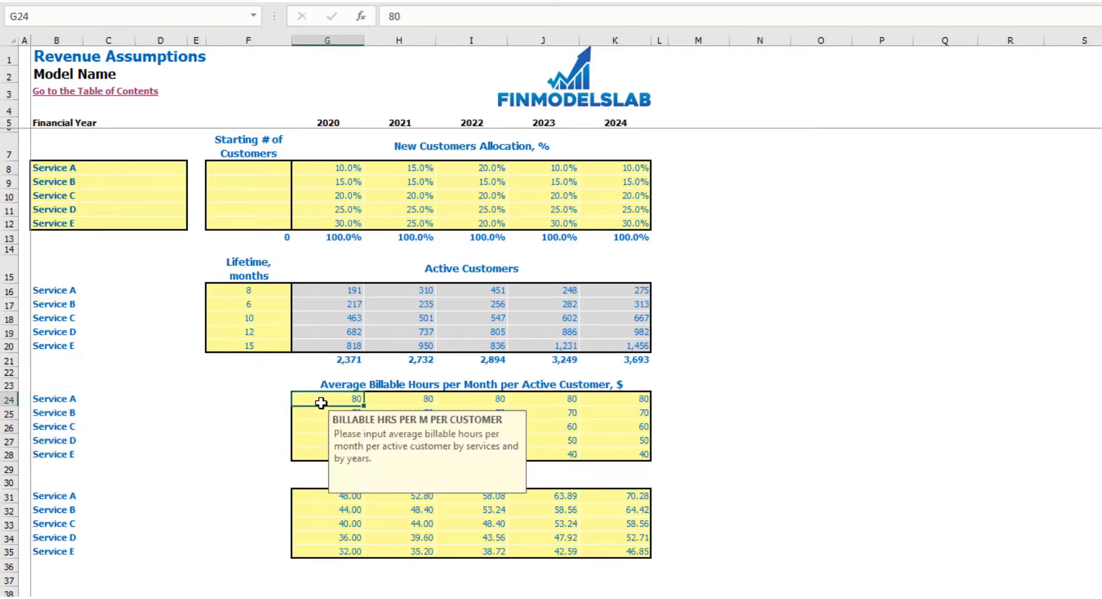
{"action": "type", "text": "100"}
{"action": "key", "text": "Tab"}
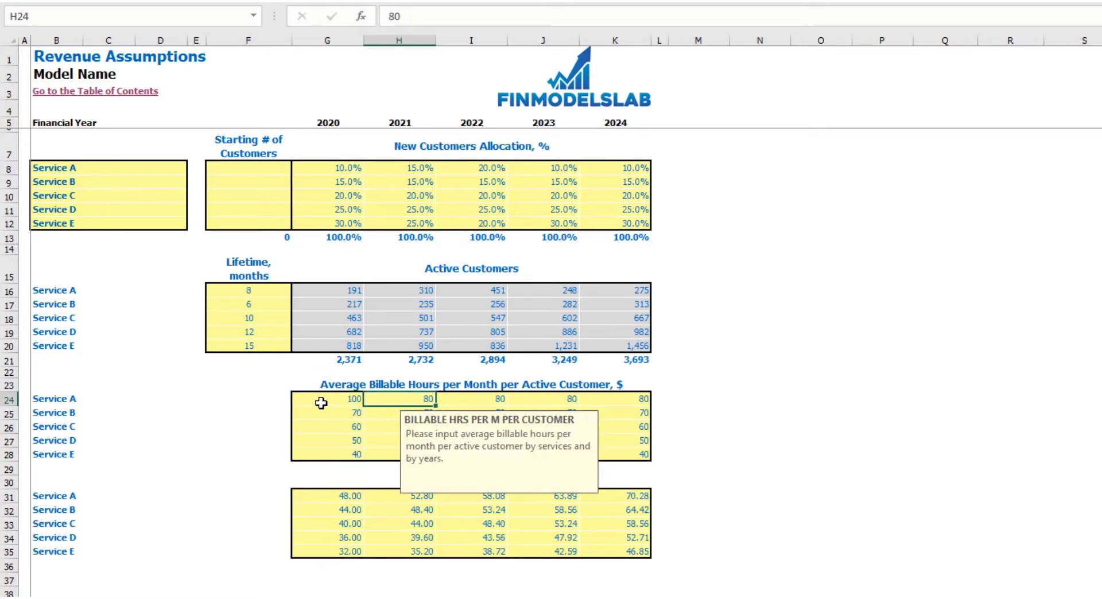
{"action": "type", "text": "110"}
{"action": "key", "text": "Tab"}
{"action": "type", "text": "120"}
{"action": "key", "text": "Tab"}
{"action": "type", "text": "130"}
{"action": "key", "text": "Tab"}
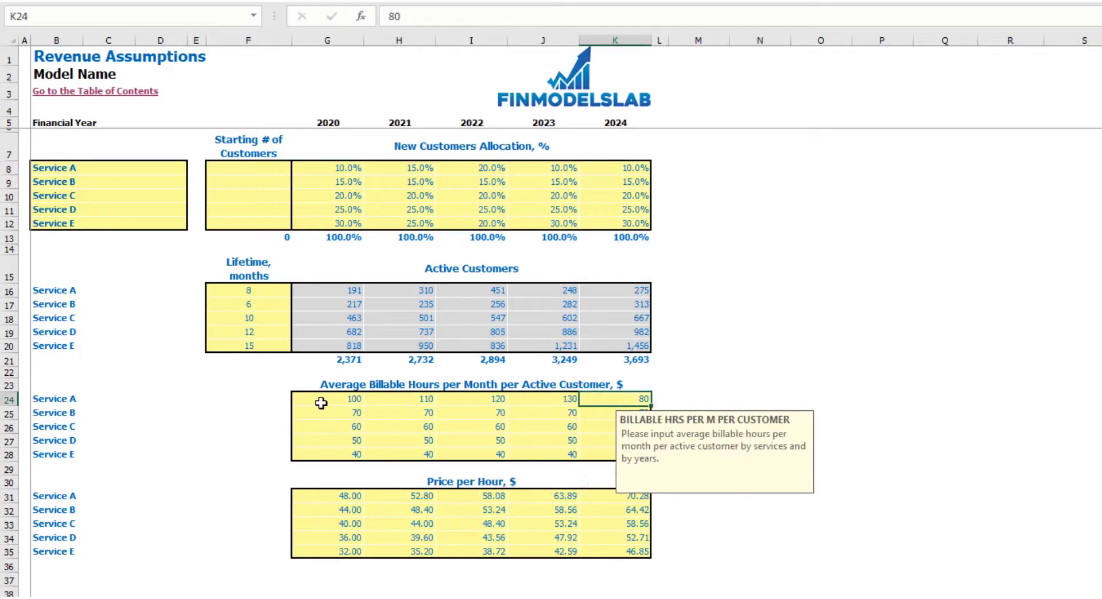
{"action": "type", "text": "140"}
{"action": "key", "text": "Return"}
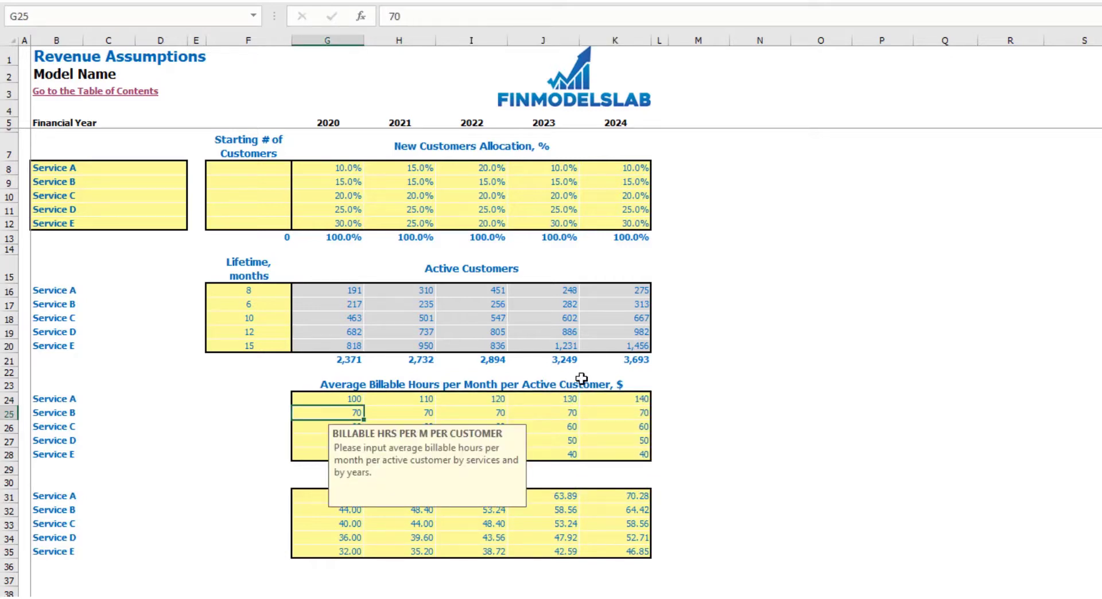
{"action": "left_click", "coordinate": [753, 346]}
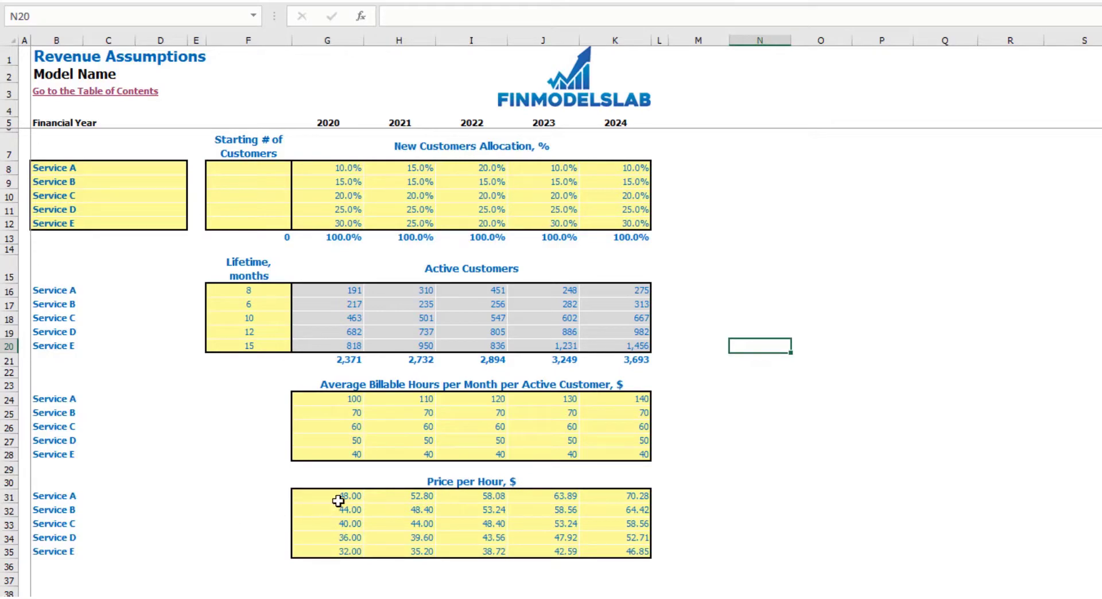
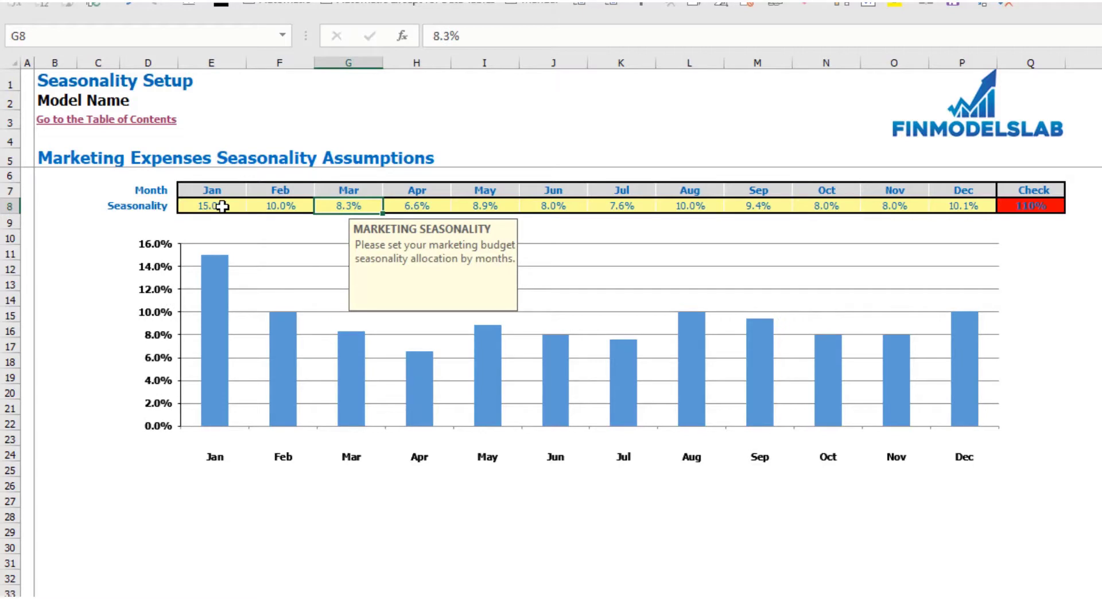
- Set the marketing seasonality to 5% for March, 10% for April, 8% for May, 6% for June and 7% for July
{"action": "type", "text": "10"}
{"action": "key", "text": "Tab"}
{"action": "type", "text": "8"}
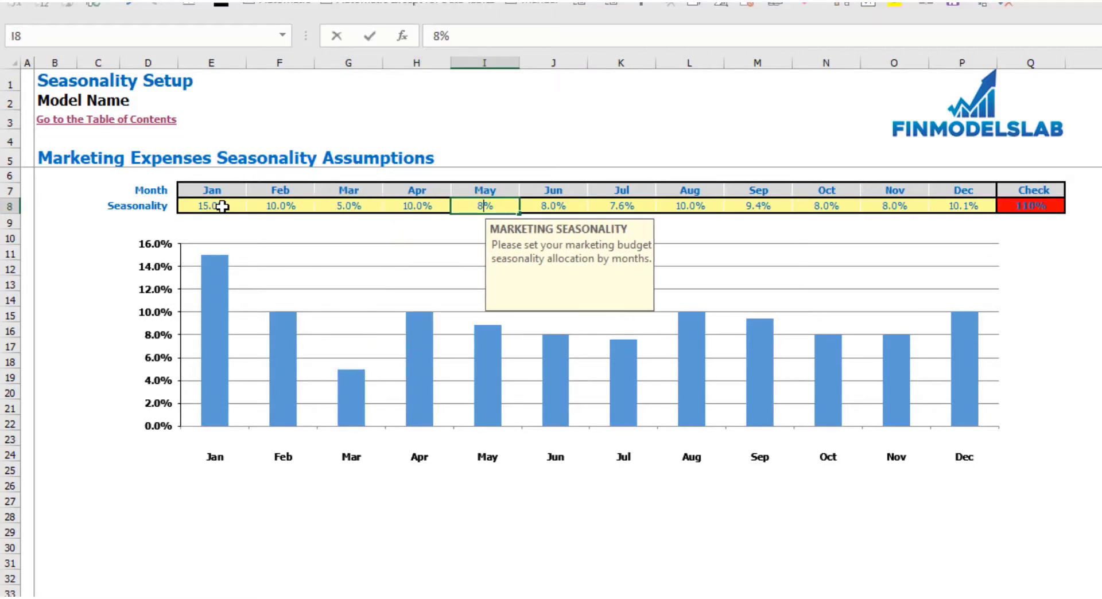
{"action": "key", "text": "Tab"}
{"action": "type", "text": "6"}
{"action": "key", "text": "Tab"}
{"action": "type", "text": "7"}
{"action": "key", "text": "Tab"}
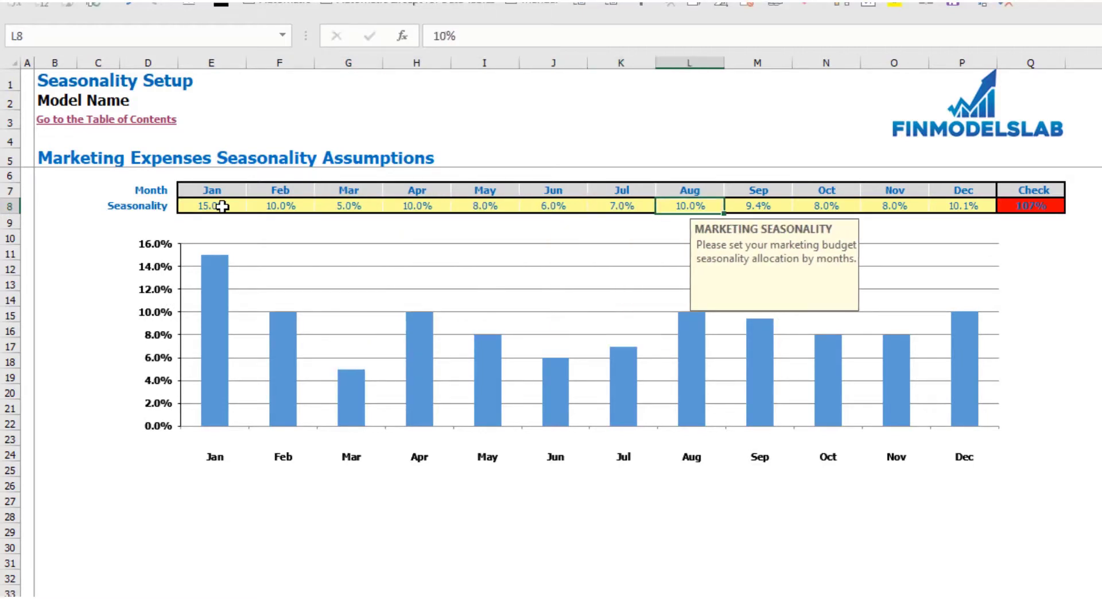
- Set the marketing seasonality to 5% for August, 10% for September, 15% for October, and 5% for both November and December
{"action": "type", "text": "5"}
{"action": "key", "text": "Tab"}
{"action": "type", "text": "10"}
{"action": "key", "text": "Tab"}
{"action": "type", "text": "15"}
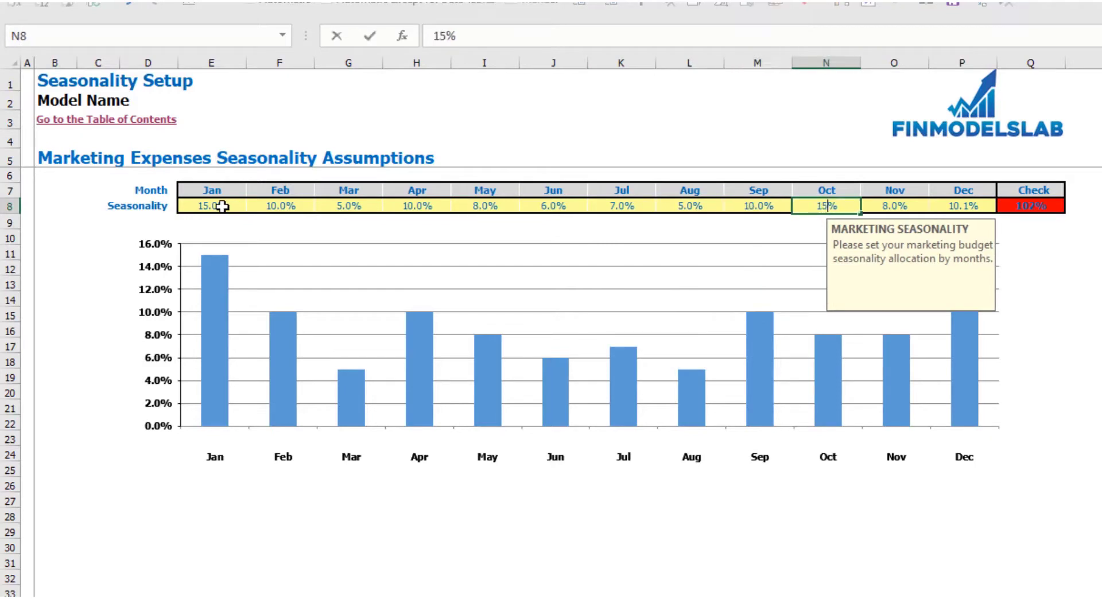
{"action": "key", "text": "Tab"}
{"action": "type", "text": "5"}
{"action": "key", "text": "Tab"}
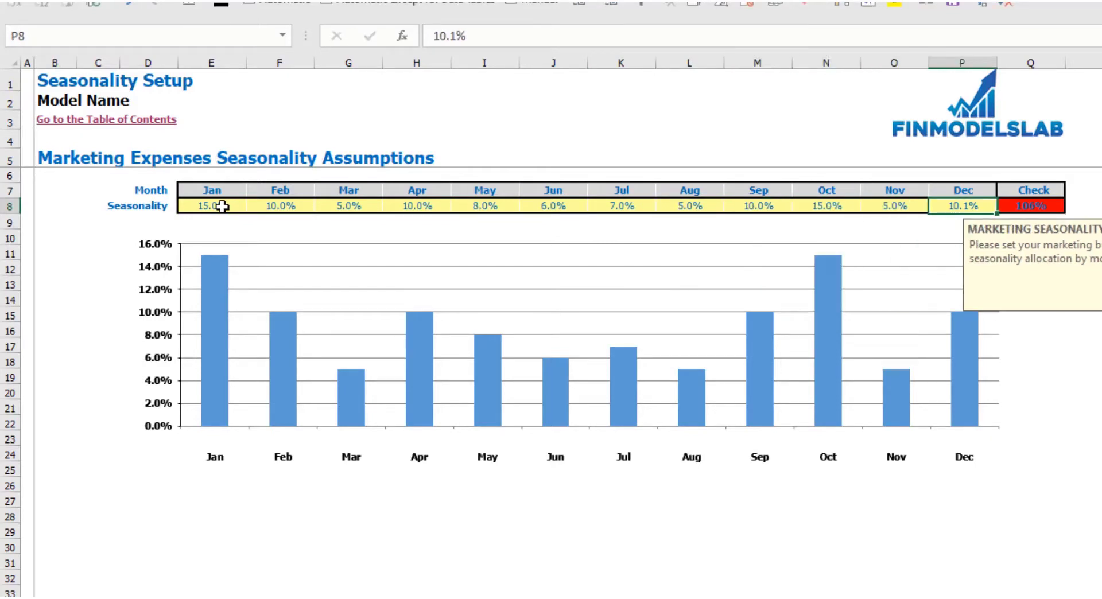
{"action": "type", "text": "5"}
{"action": "key", "text": "Return"}
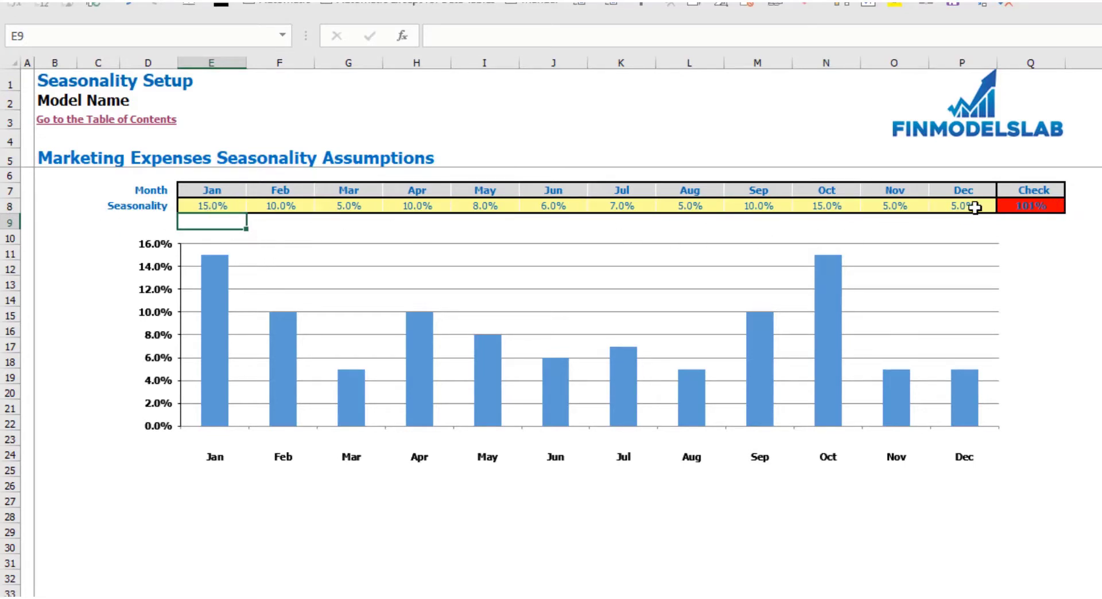
- Set October's marketing seasonality to 14% and review the Check total of the monthly percentages
{"action": "left_click", "coordinate": [1052, 208]}
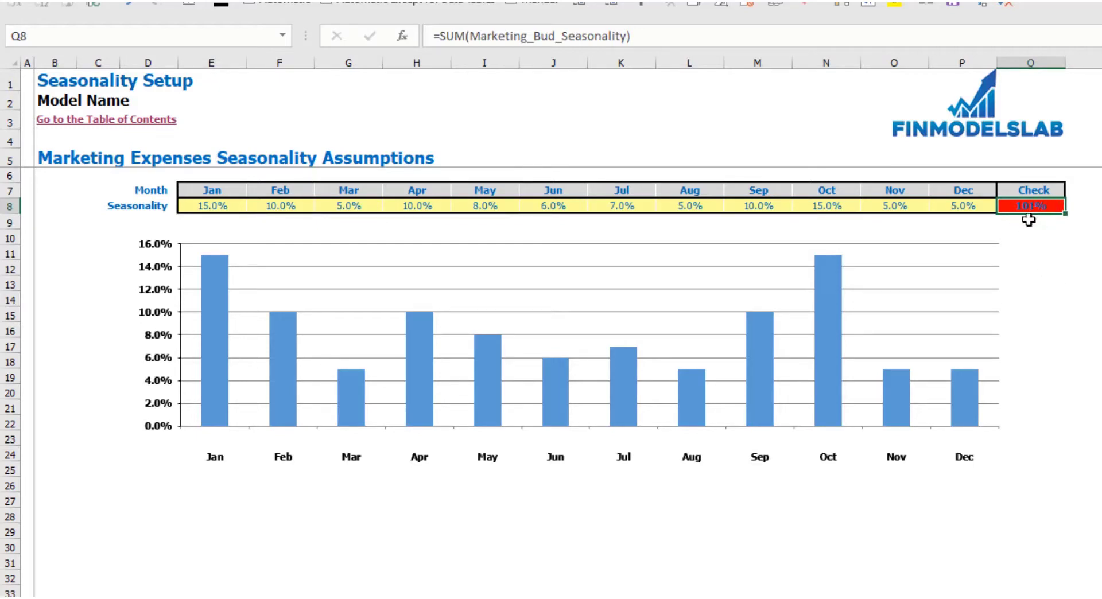
{"action": "left_click", "coordinate": [843, 210]}
{"action": "type", "text": "14"}
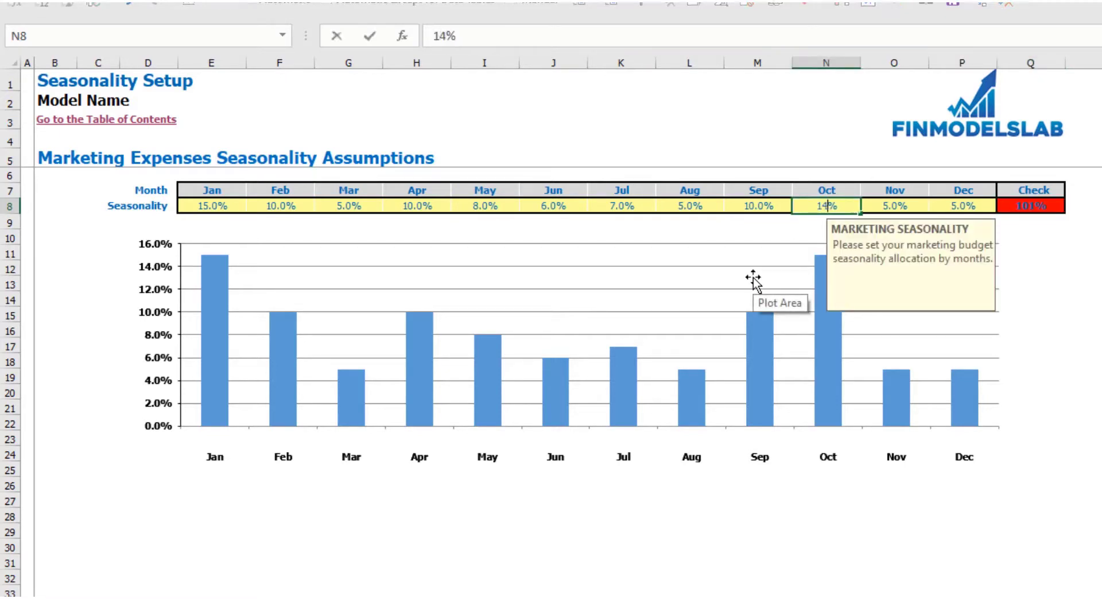
{"action": "key", "text": "Return"}
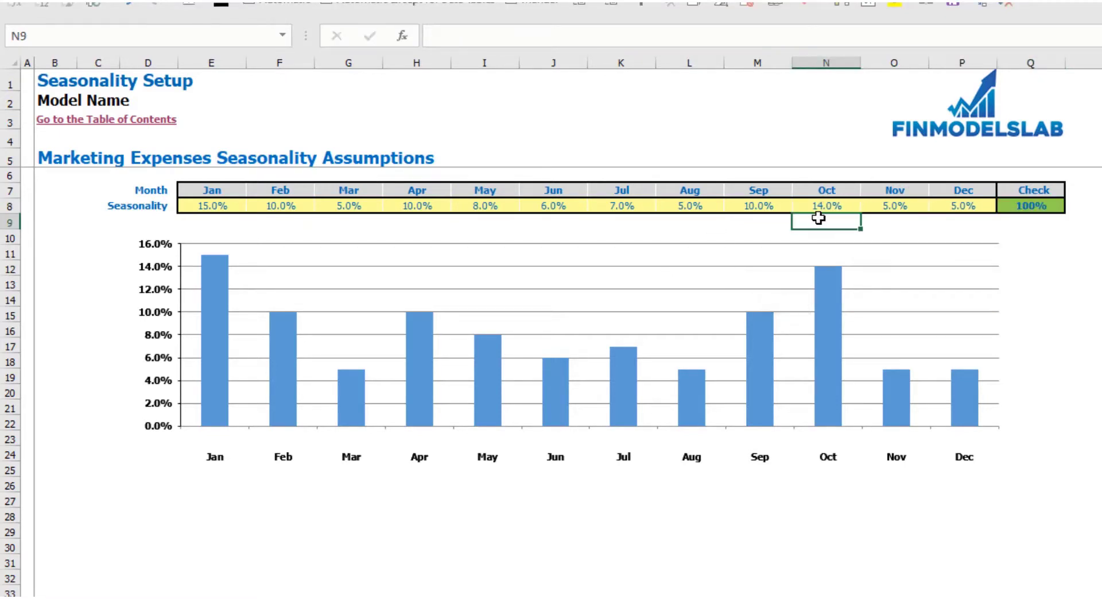
{"action": "left_click", "coordinate": [1055, 206]}
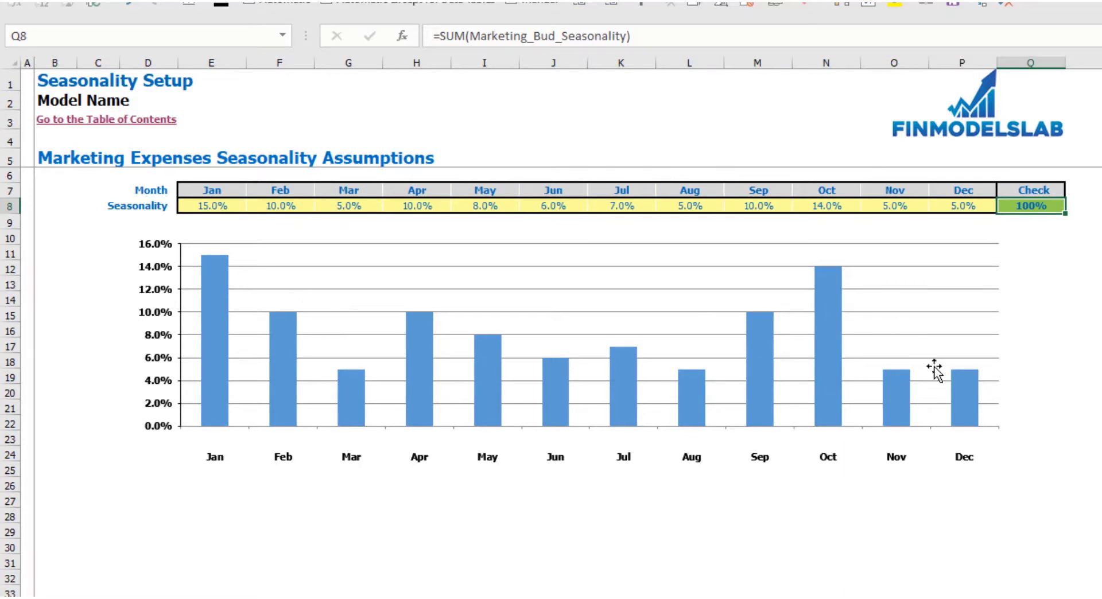
- Enter the formula =1/12 as January's marketing seasonality
{"action": "left_click", "coordinate": [222, 206]}
{"action": "type", "text": "="}
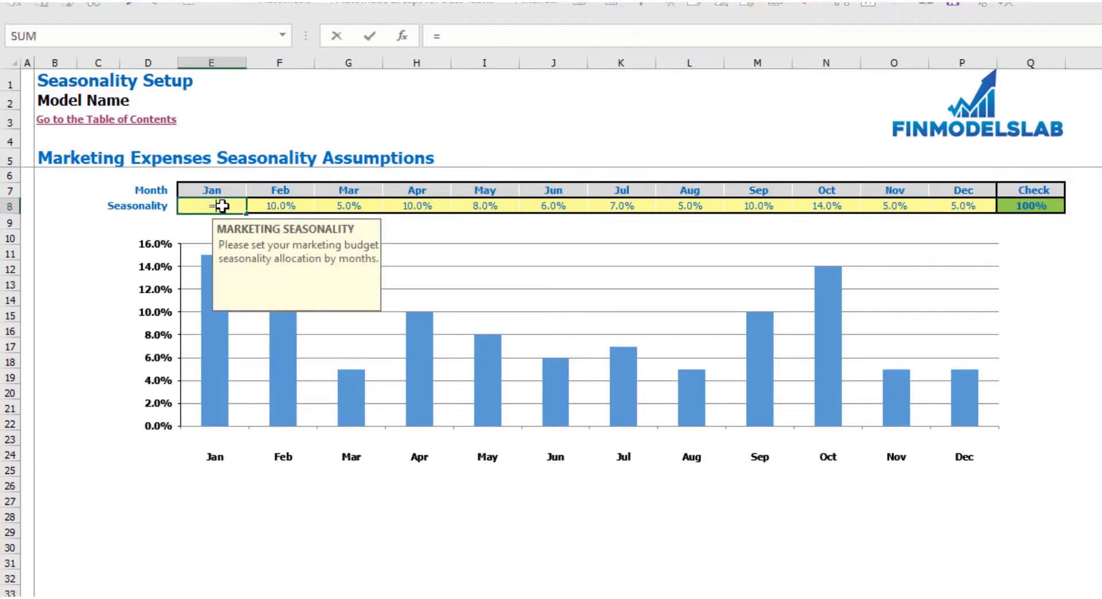
{"action": "type", "text": "1/12"}
{"action": "key", "text": "Return"}
- Copy January's seasonality formula to February through December for an even monthly allocation
{"action": "left_click", "coordinate": [222, 206]}
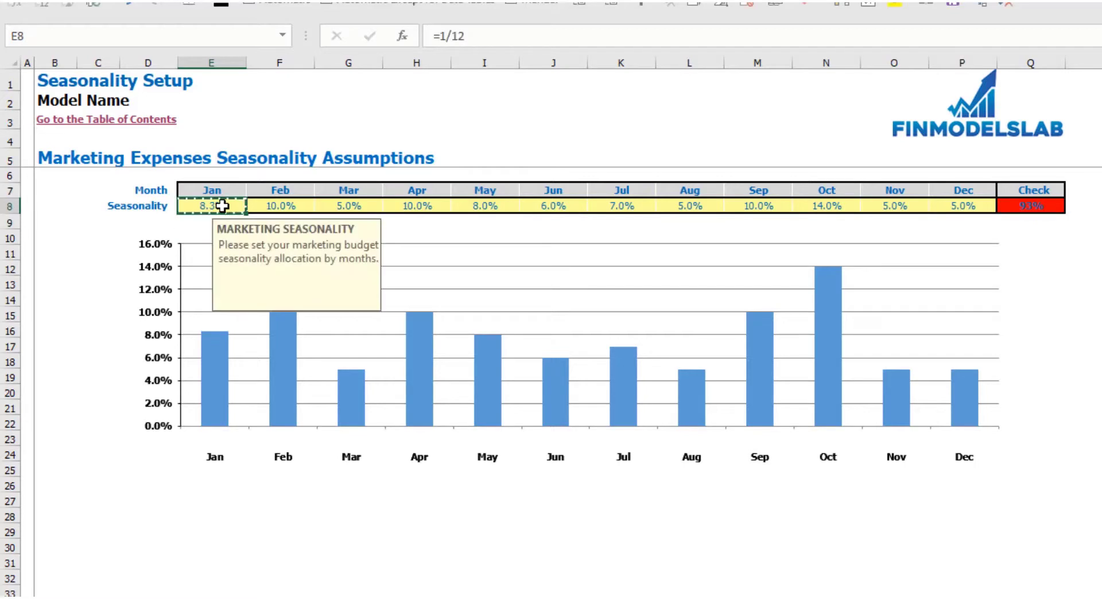
{"action": "key", "text": "ctrl+c"}
{"action": "key", "text": "Right"}
{"action": "key", "text": "shift+Right"}
{"action": "key", "text": "shift+Right"}
{"action": "key", "text": "shift+Right"}
{"action": "key", "text": "shift+Right"}
{"action": "key", "text": "shift+Right"}
{"action": "key", "text": "shift+Right"}
{"action": "key", "text": "shift+Right"}
{"action": "key", "text": "shift+Right"}
{"action": "key", "text": "shift+Right"}
{"action": "key", "text": "shift+Right"}
{"action": "key", "text": "ctrl+v"}
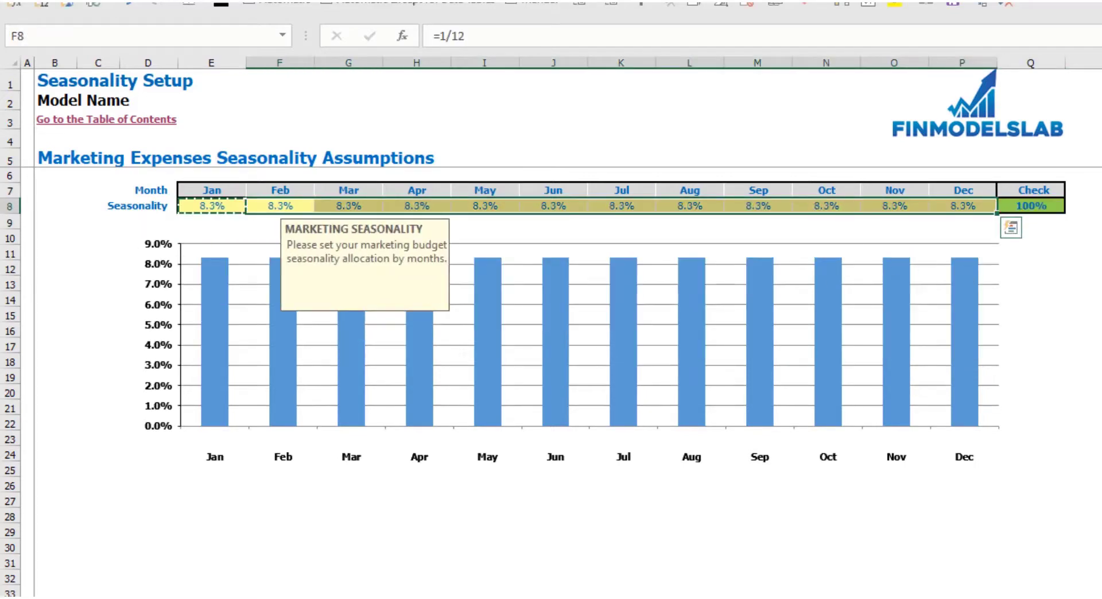
{"action": "left_click", "coordinate": [1082, 284]}
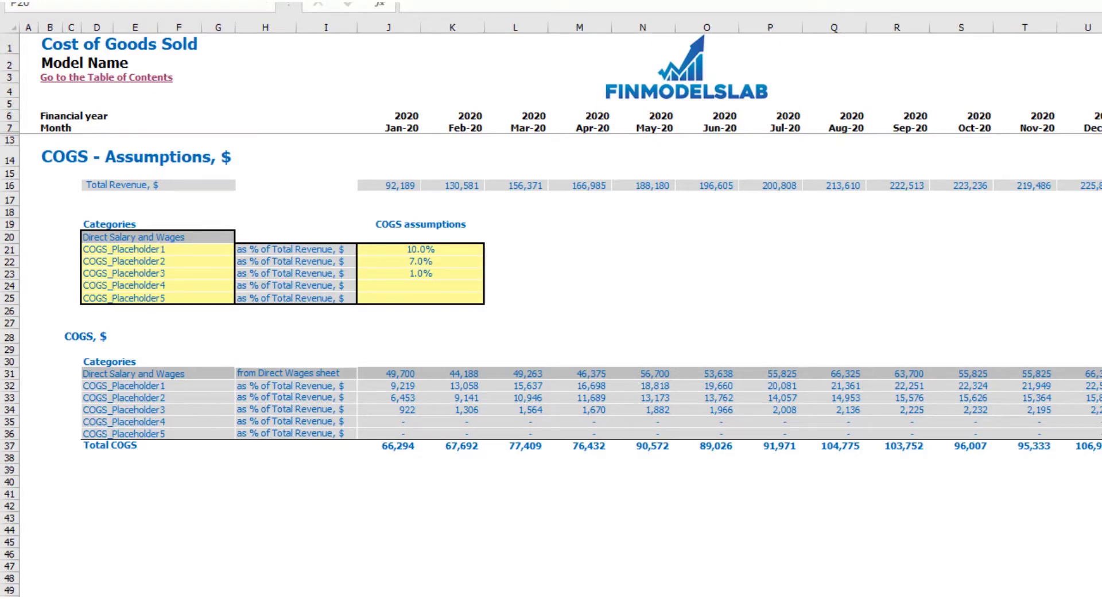
- Rename COGS_Placeholder1 as Hosting and set its COGS assumption to 15% of total revenue
{"action": "left_click", "coordinate": [193, 257]}
{"action": "left_click_drag", "start_coordinate": [192, 252], "coordinate": [159, 249]}
{"action": "type", "text": "Hosting"}
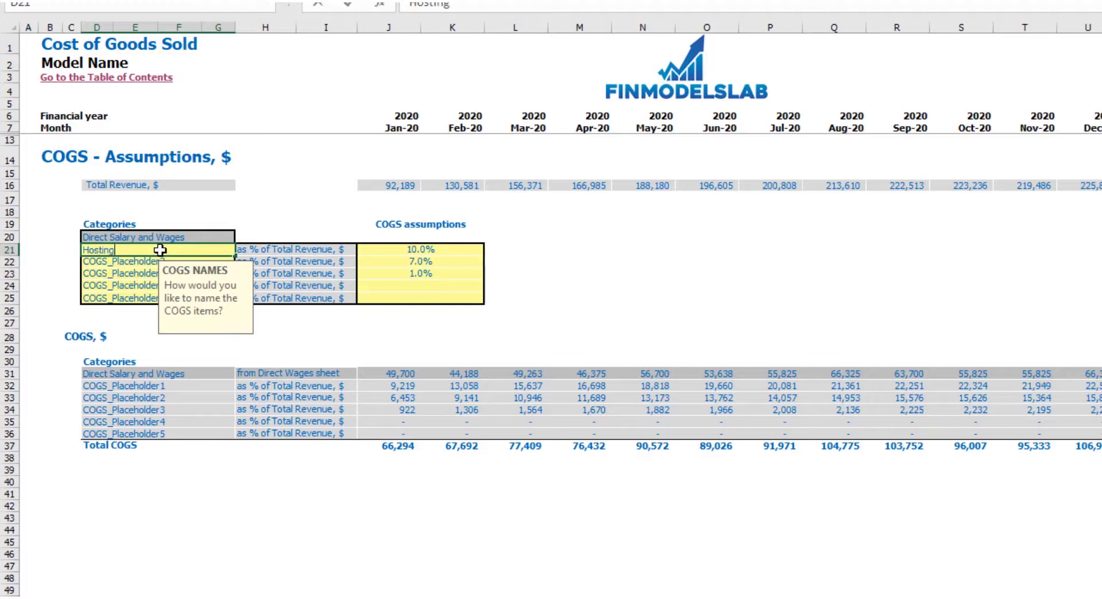
{"action": "left_click", "coordinate": [583, 285]}
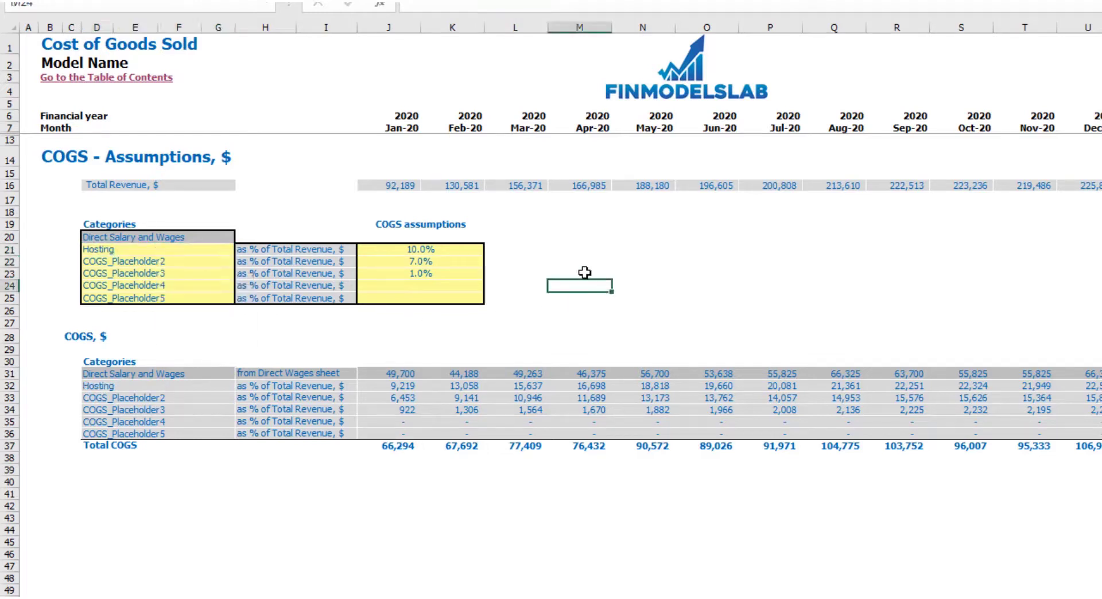
{"action": "left_click", "coordinate": [445, 254]}
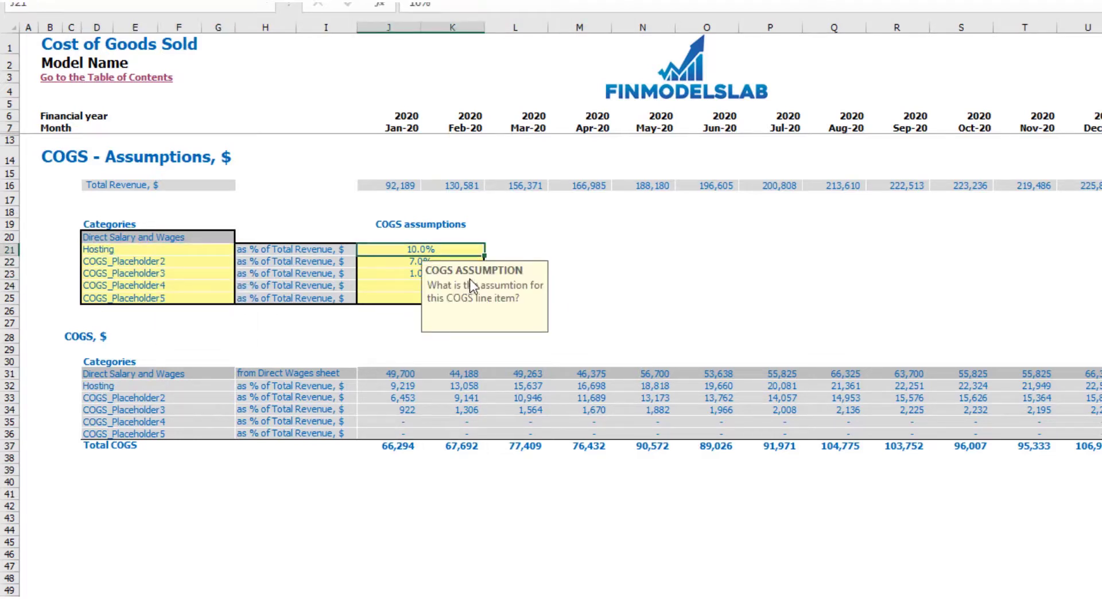
{"action": "type", "text": "15"}
{"action": "key", "text": "Return"}
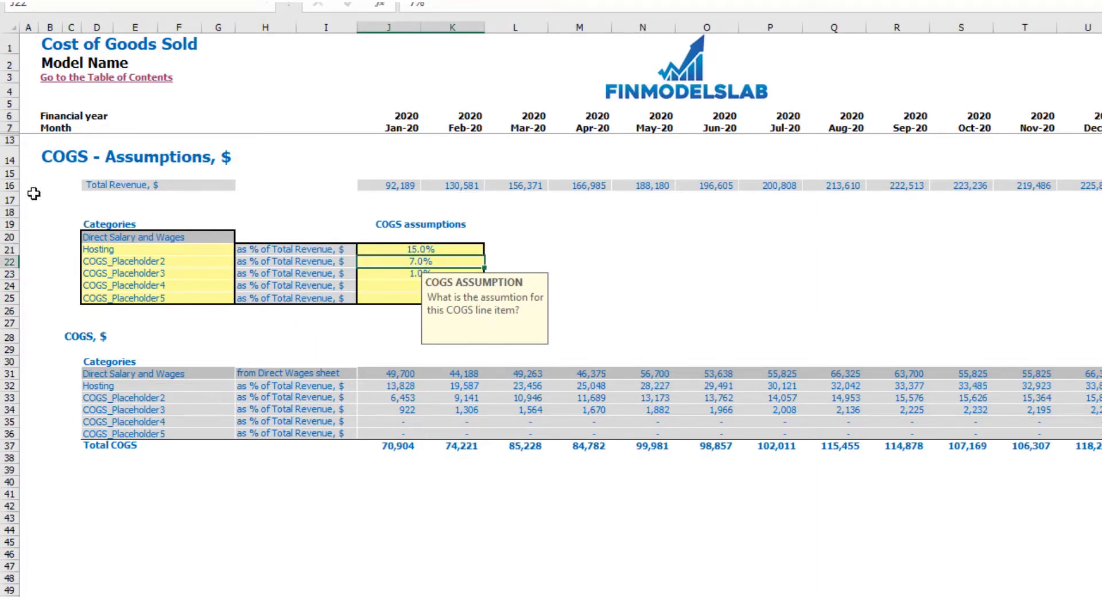
- Review the Total Revenue row that Hosting's percentage is based on and expand the Total COGS details in the Income Statement
{"action": "left_click", "coordinate": [9, 186]}
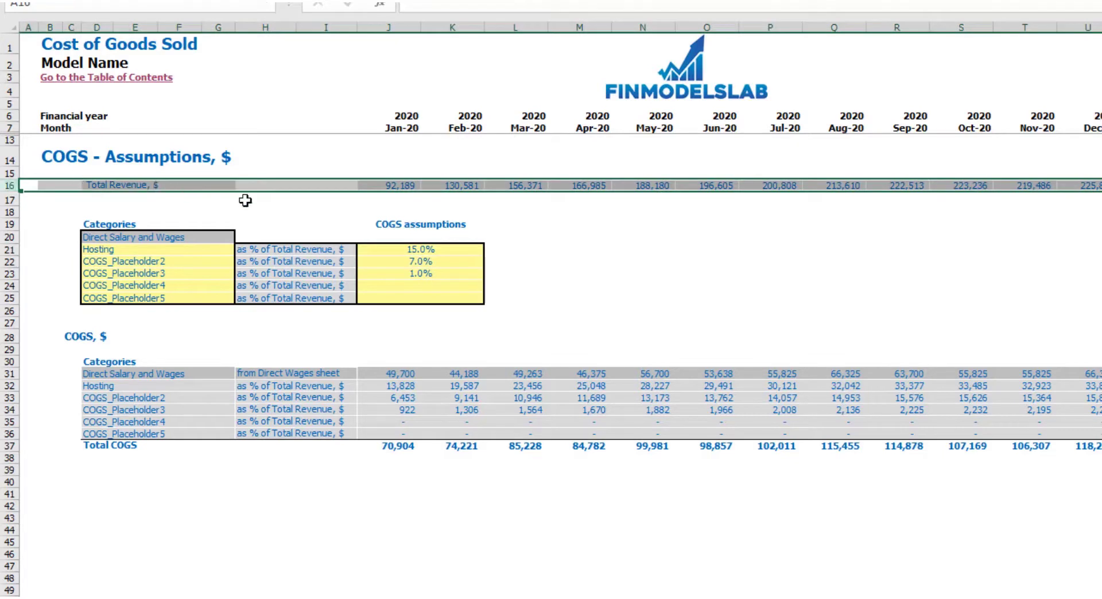
{"action": "left_click", "coordinate": [408, 216]}
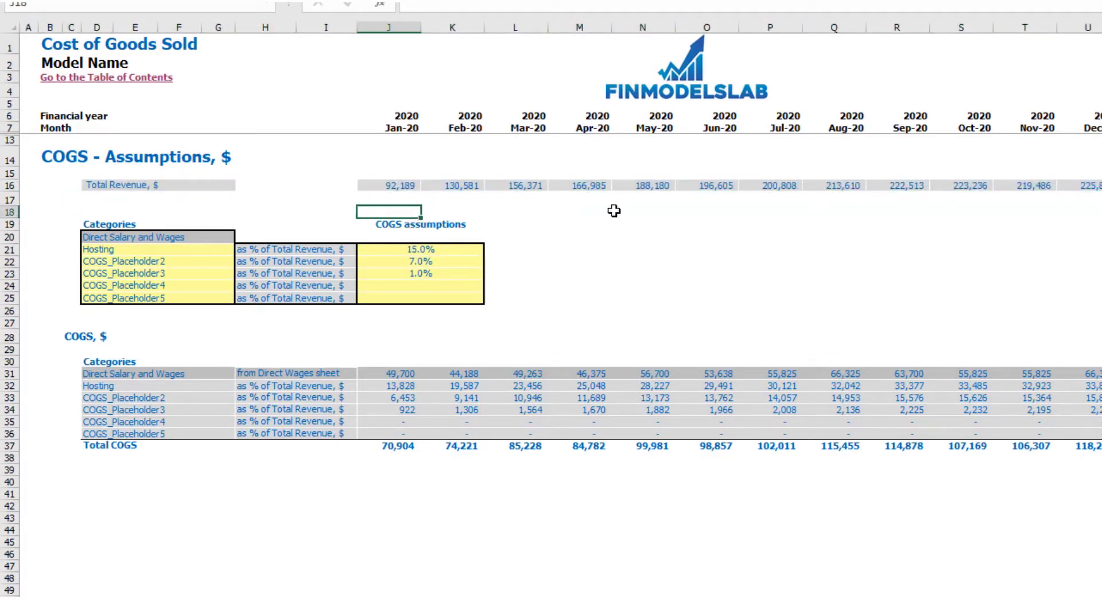
{"action": "left_click", "coordinate": [400, 253]}
{"action": "left_click", "coordinate": [542, 216]}
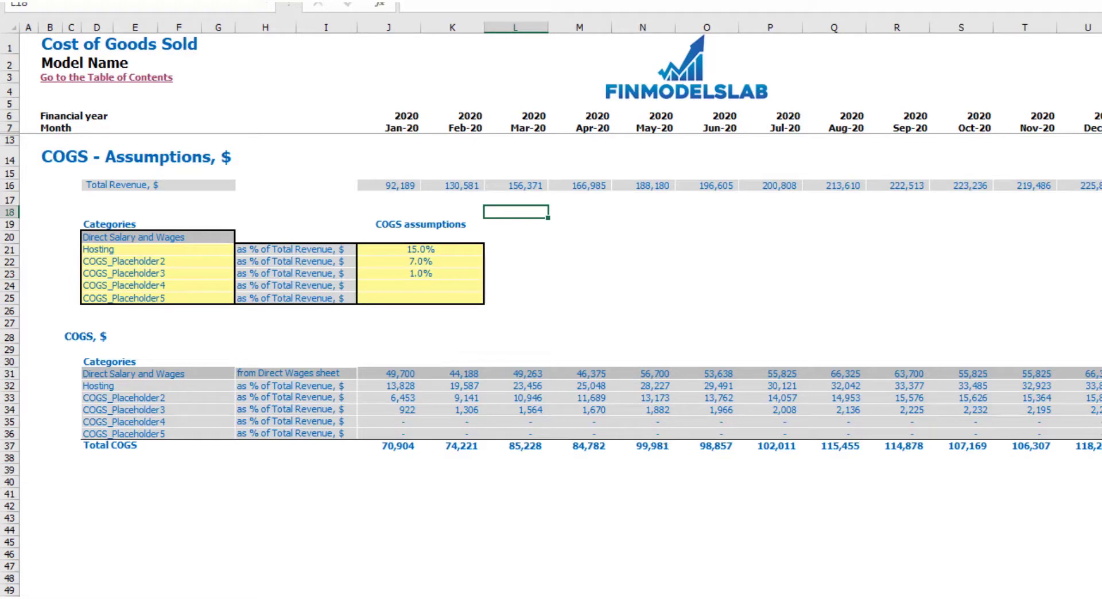
{"action": "key", "text": "ctrl+Page_Down"}
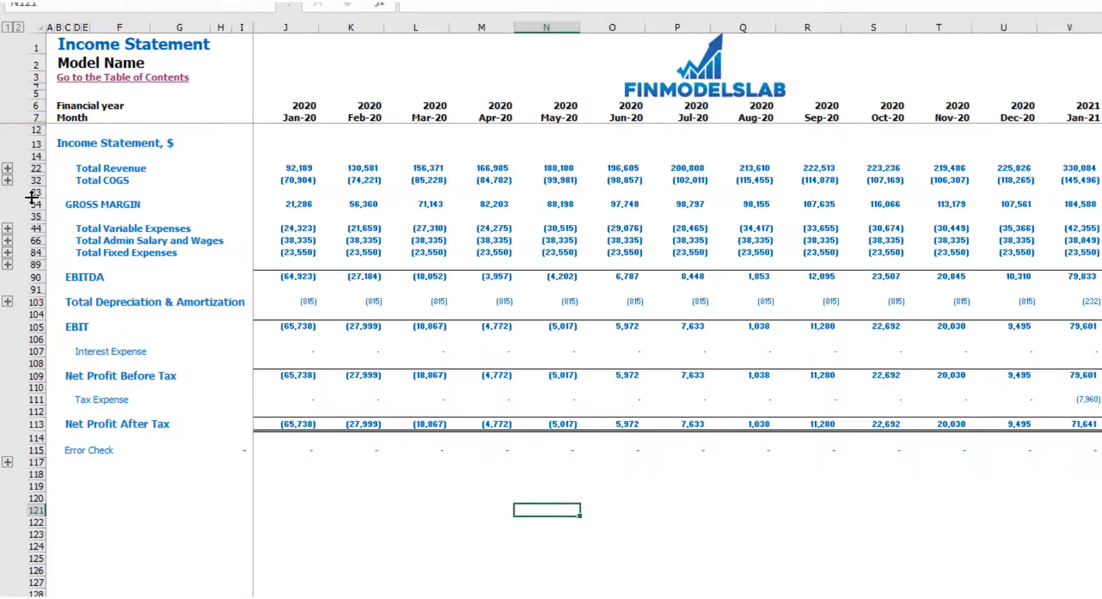
{"action": "left_click", "coordinate": [8, 181]}
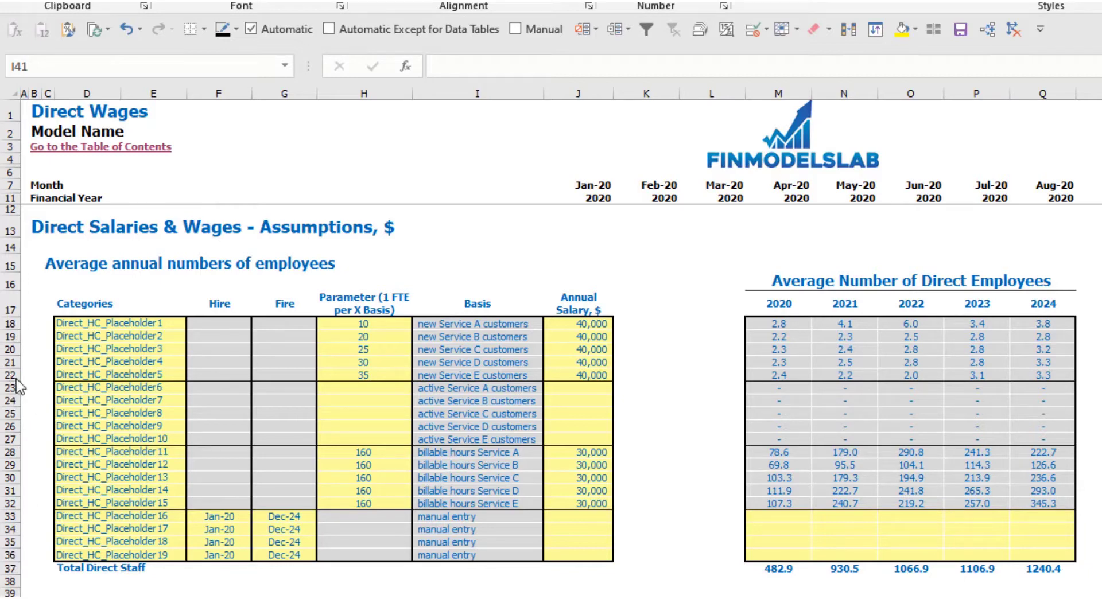
- Rename the first two staff categories in the Direct Wages assumptions as AE and SDR
{"action": "left_click_drag", "start_coordinate": [22, 323], "coordinate": [20, 376]}
{"action": "left_click", "coordinate": [33, 352]}
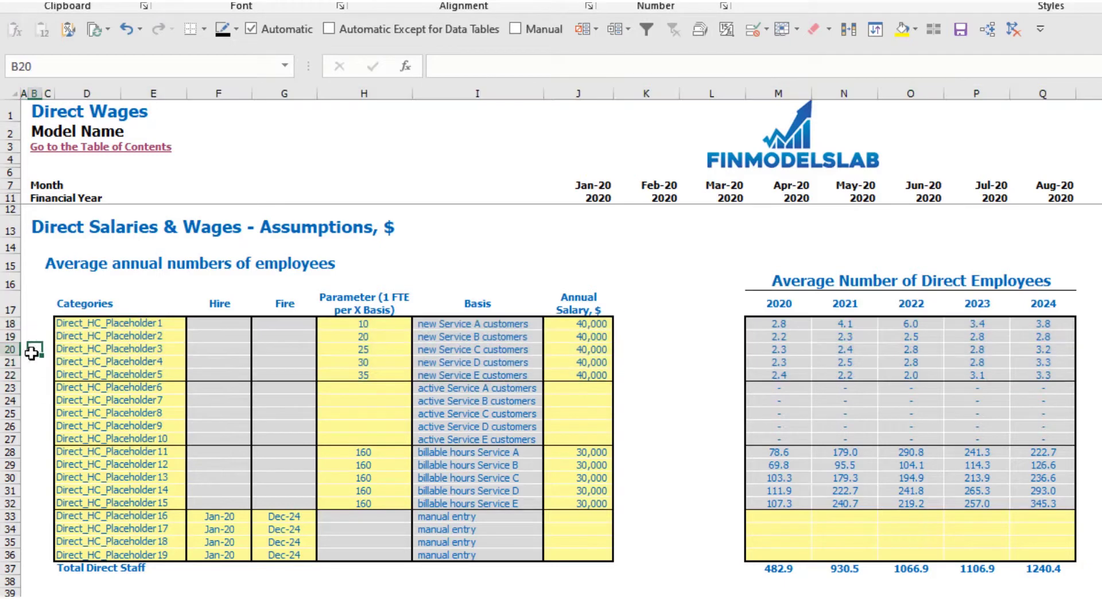
{"action": "left_click", "coordinate": [108, 324]}
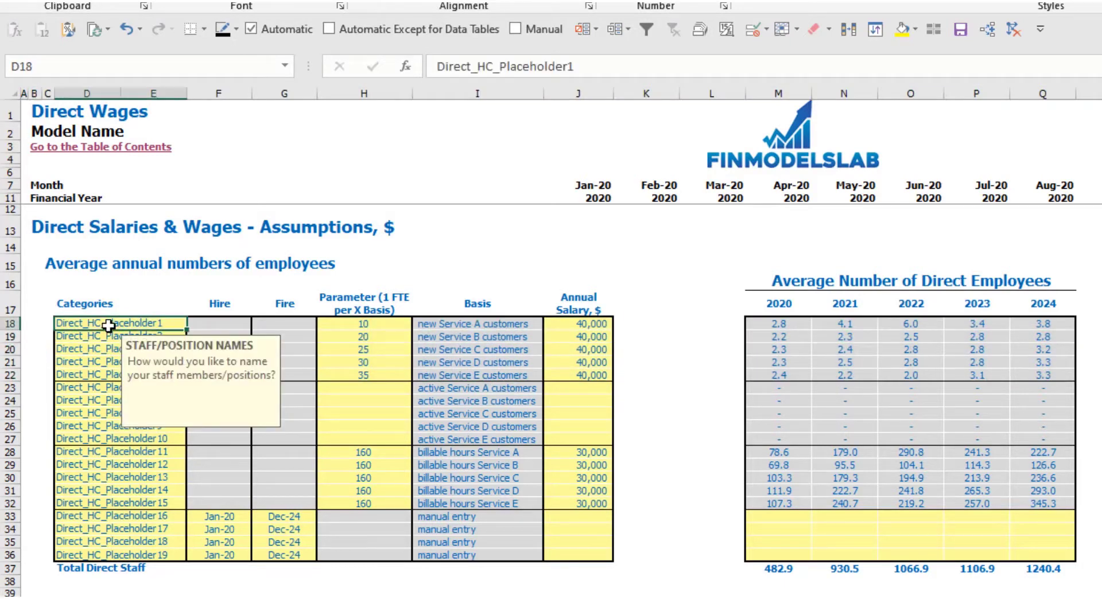
{"action": "type", "text": "AE"}
{"action": "key", "text": "Return"}
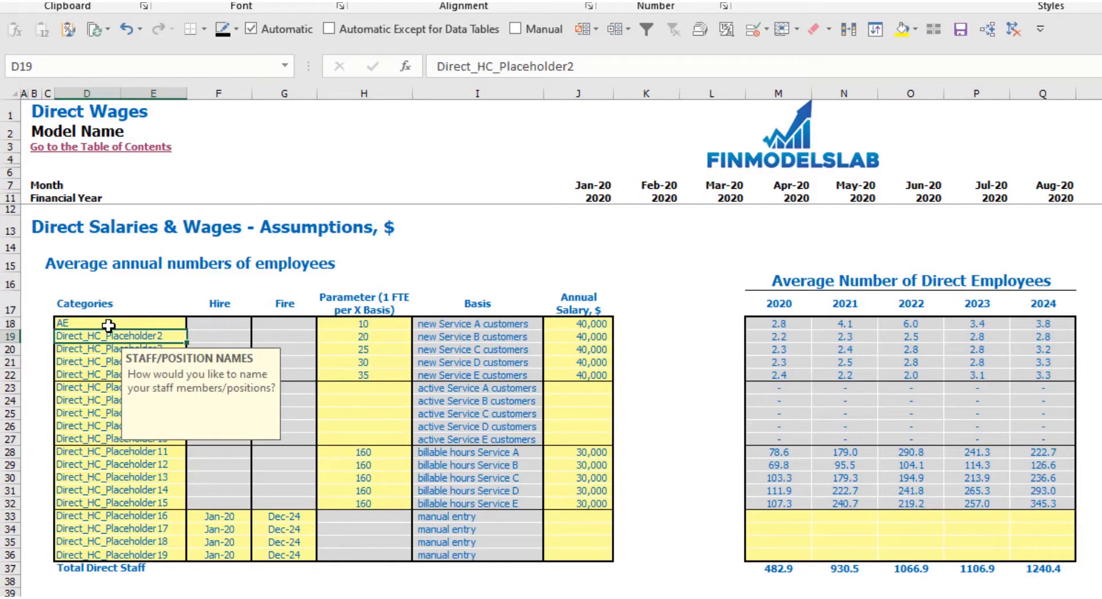
{"action": "type", "text": "SDR"}
{"action": "key", "text": "Return"}
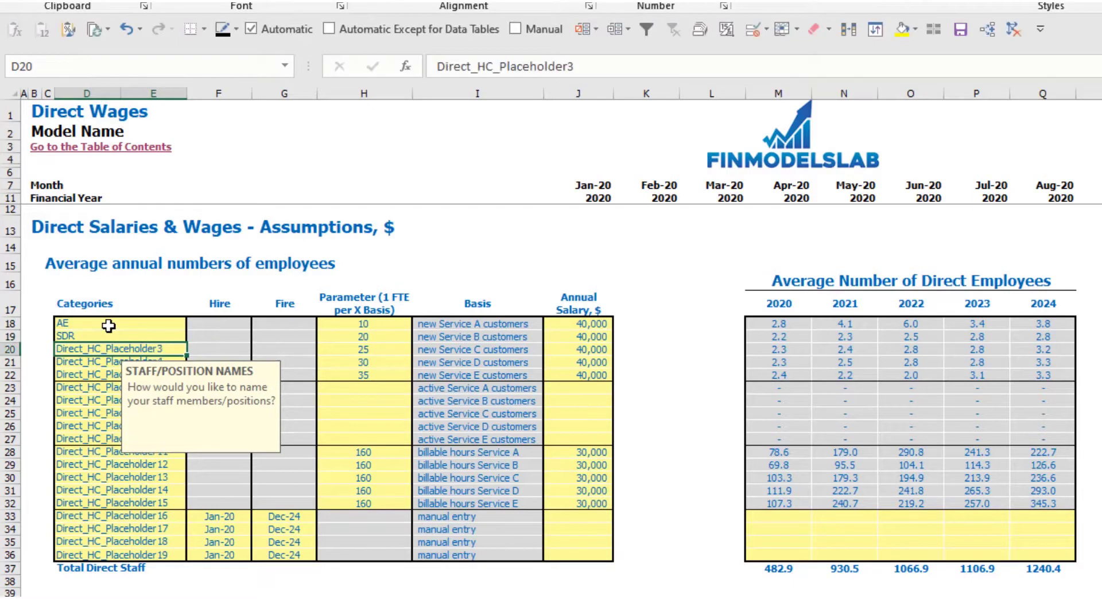
- Set AE's parameter to one FTE per 15 new Service A customers
{"action": "left_click", "coordinate": [423, 251]}
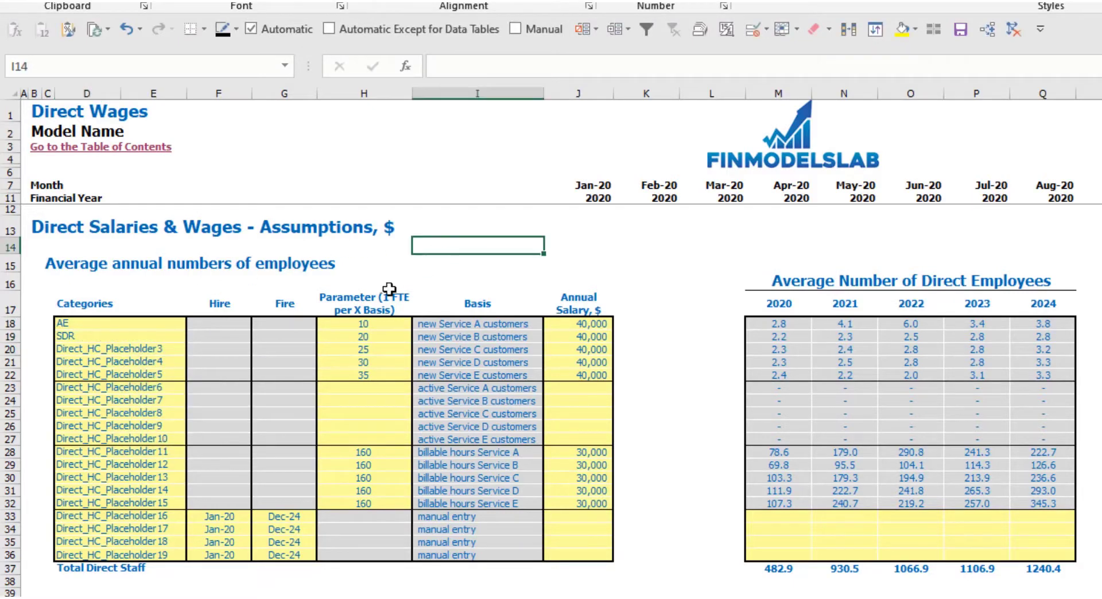
{"action": "left_click", "coordinate": [451, 308]}
{"action": "left_click", "coordinate": [369, 310]}
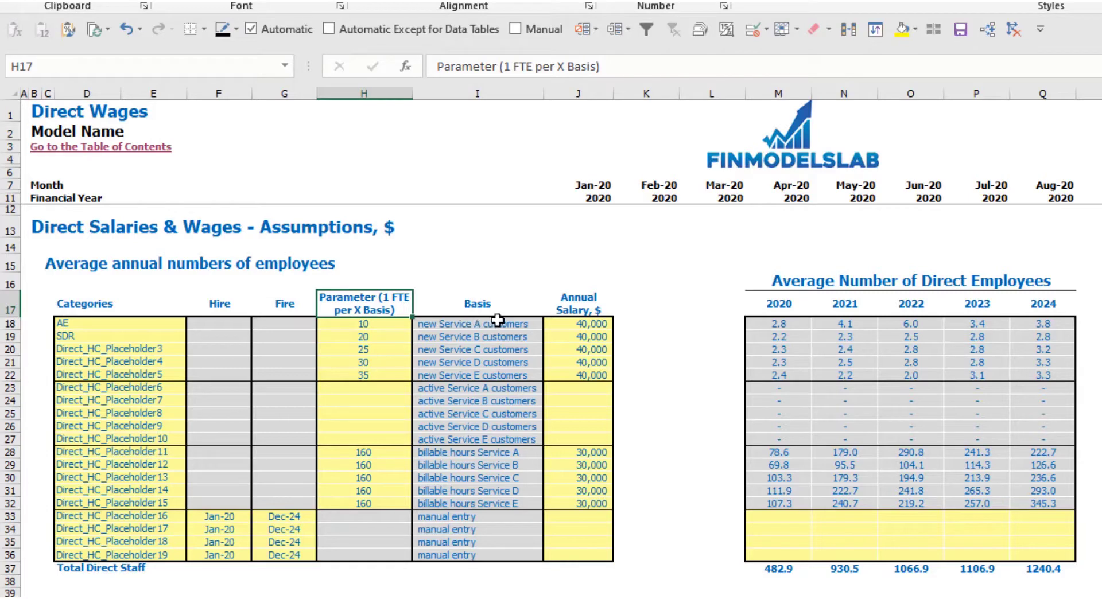
{"action": "left_click", "coordinate": [396, 333]}
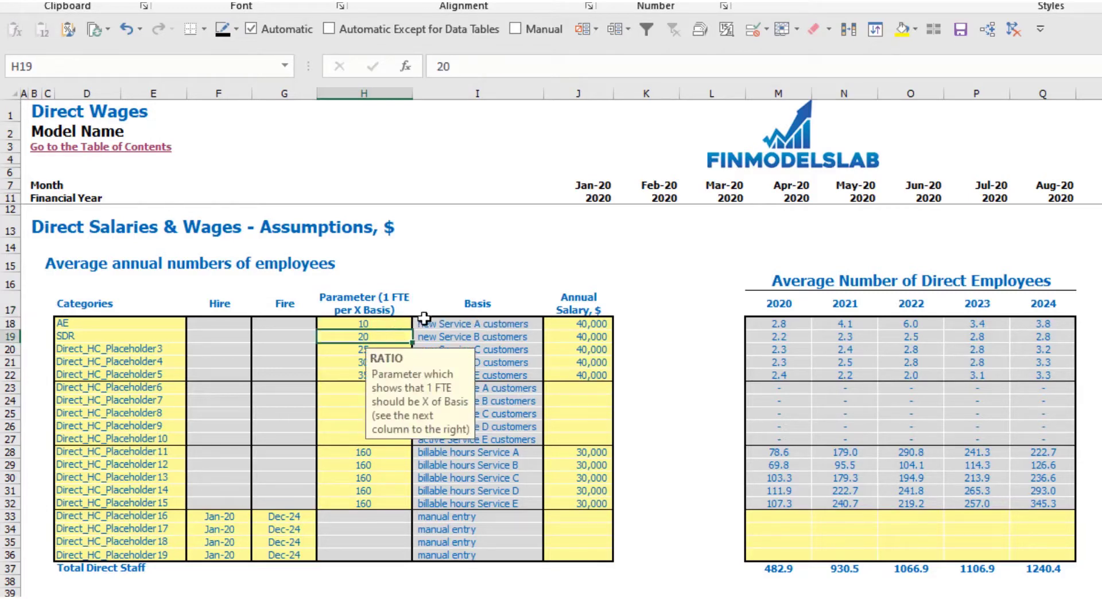
{"action": "left_click", "coordinate": [385, 322]}
{"action": "type", "text": "15"}
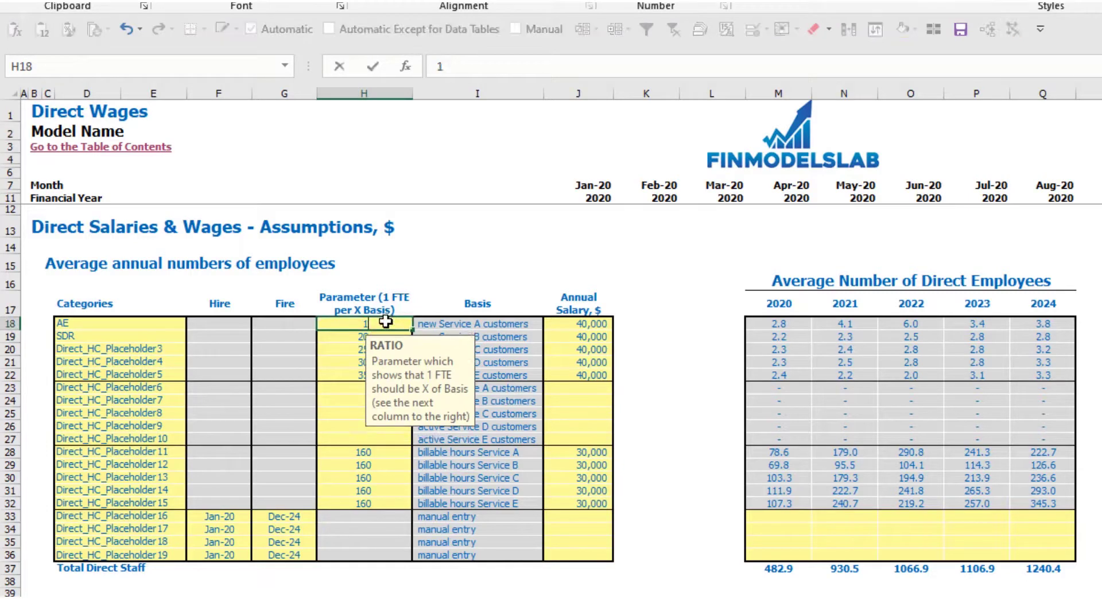
{"action": "key", "text": "Return"}
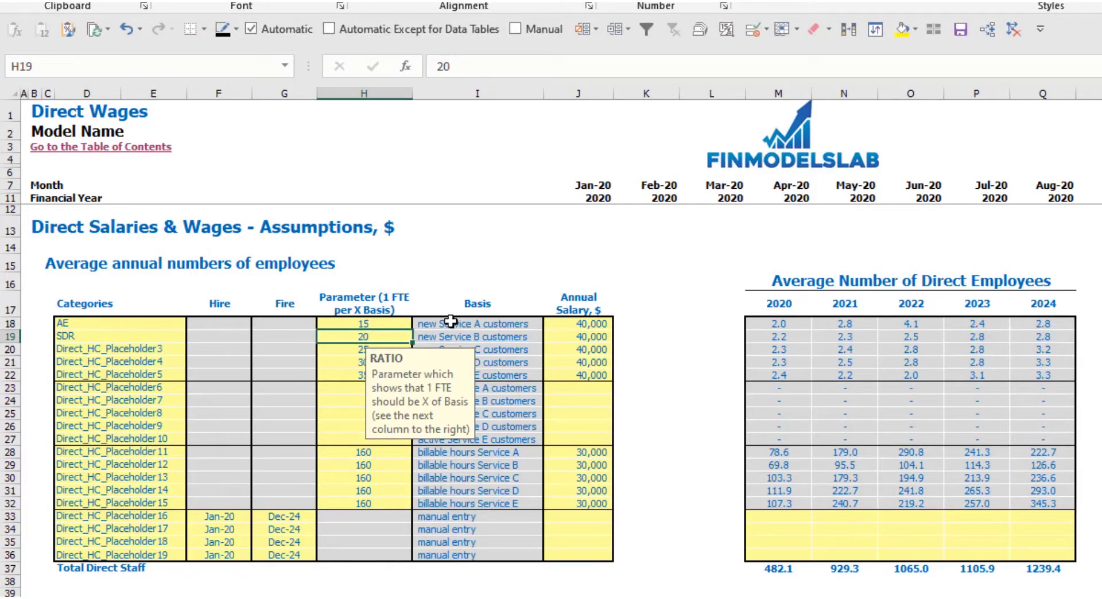
- Examine AE's average number of direct employees for 2020 through 2024 against its FTE parameter
{"action": "left_click", "coordinate": [373, 325]}
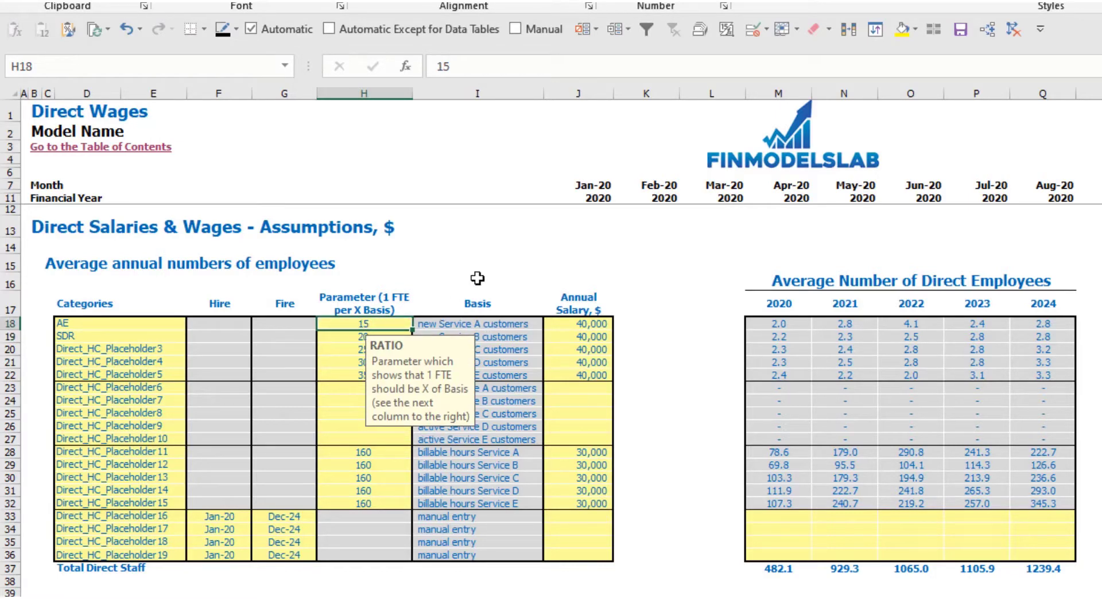
{"action": "left_click", "coordinate": [847, 255]}
{"action": "left_click", "coordinate": [804, 324]}
{"action": "mouse_move", "coordinate": [804, 325]}
{"action": "left_mouse_down"}
{"action": "mouse_move", "coordinate": [1043, 339]}
{"action": "mouse_move", "coordinate": [1050, 324]}
{"action": "left_mouse_up"}
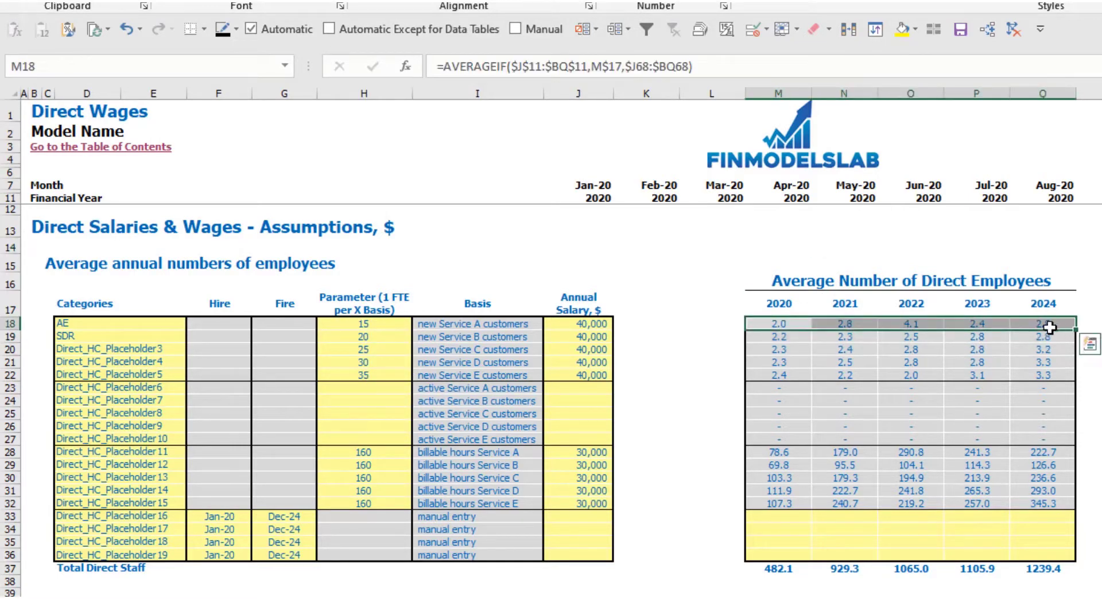
{"action": "left_click", "coordinate": [641, 264]}
- Set AE's annual salary to 25,000
{"action": "left_click", "coordinate": [597, 323]}
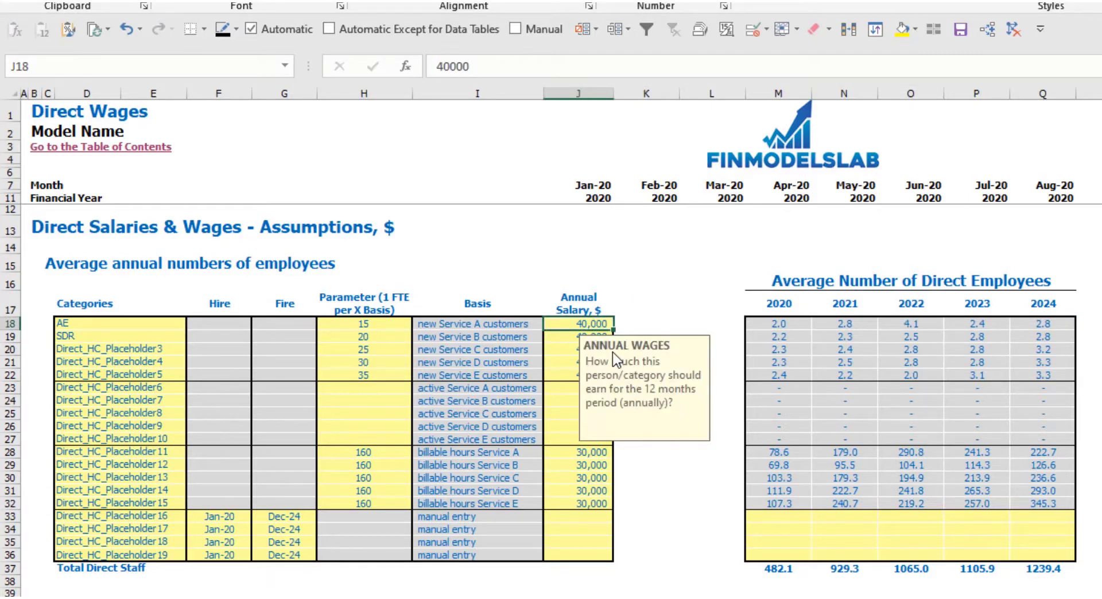
{"action": "type", "text": "25,000"}
{"action": "key", "text": "Return"}
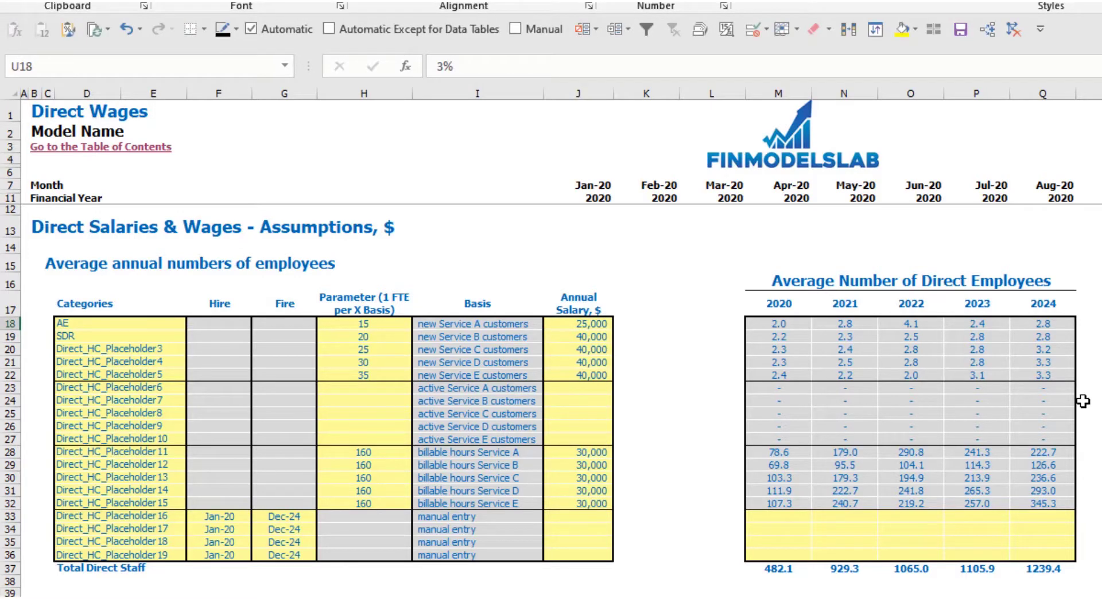
- Set AE's annual salary raise to 5% for 2021, 4% for 2022, 3% for 2023 and 2% for 2024
{"action": "key", "text": "Right"}
{"action": "key", "text": "Right"}
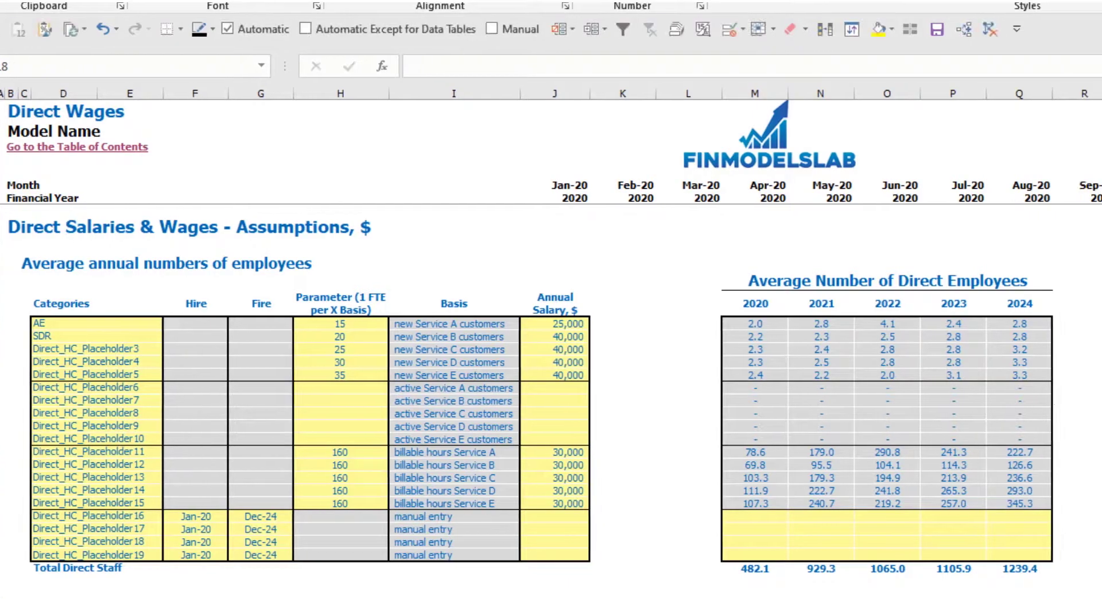
{"action": "key", "text": "Right"}
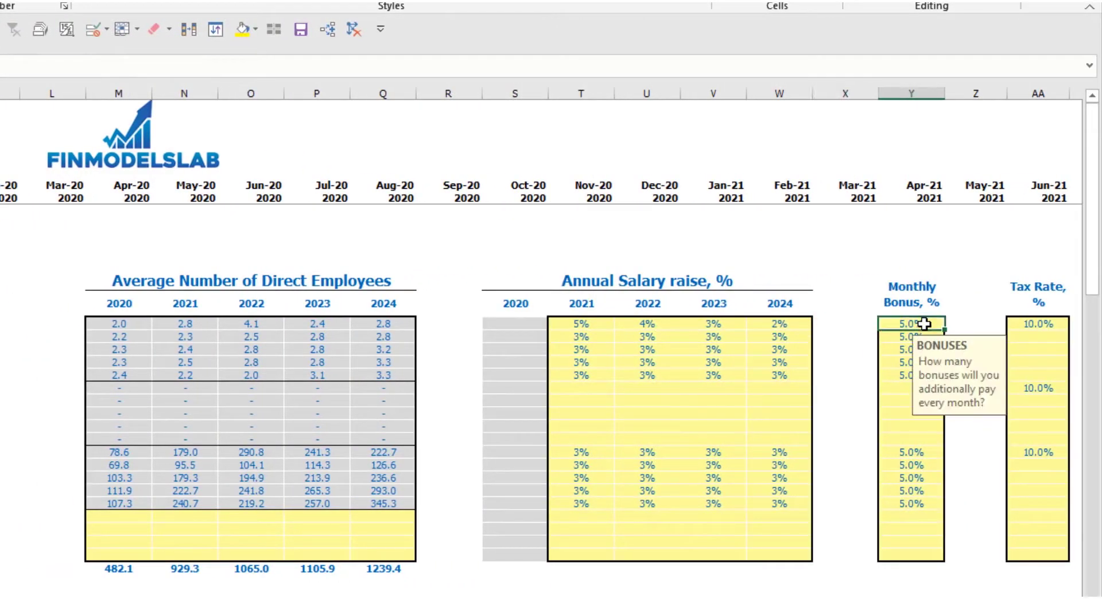
- Set AE's monthly bonus to 10% and its tax rate to 12%
{"action": "type", "text": "10"}
{"action": "key", "text": "ctrl+Return"}
{"action": "left_click", "coordinate": [1030, 320]}
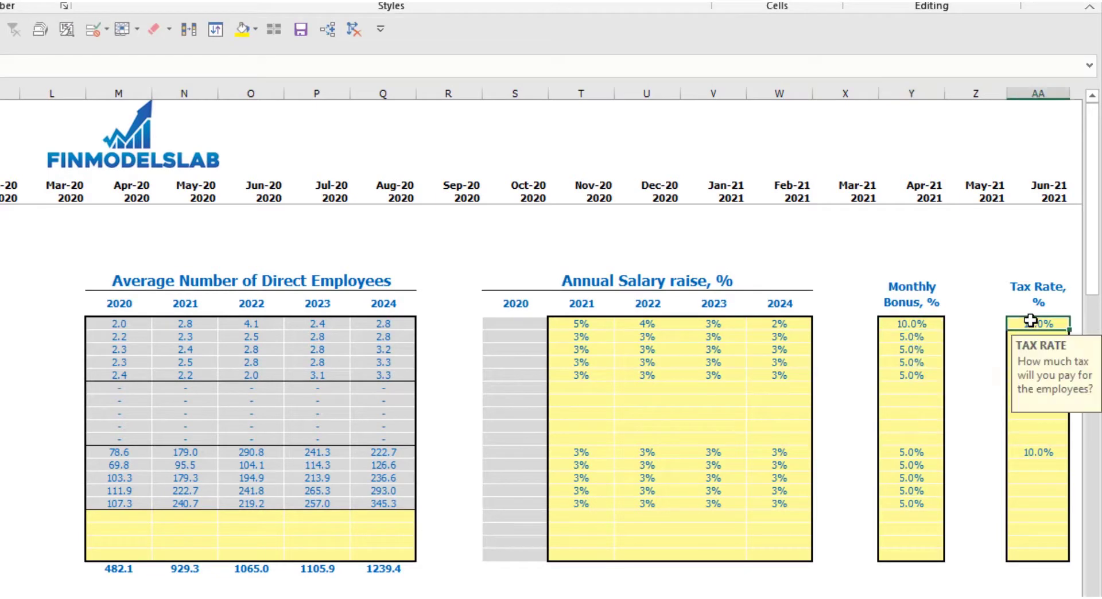
{"action": "type", "text": "2"}
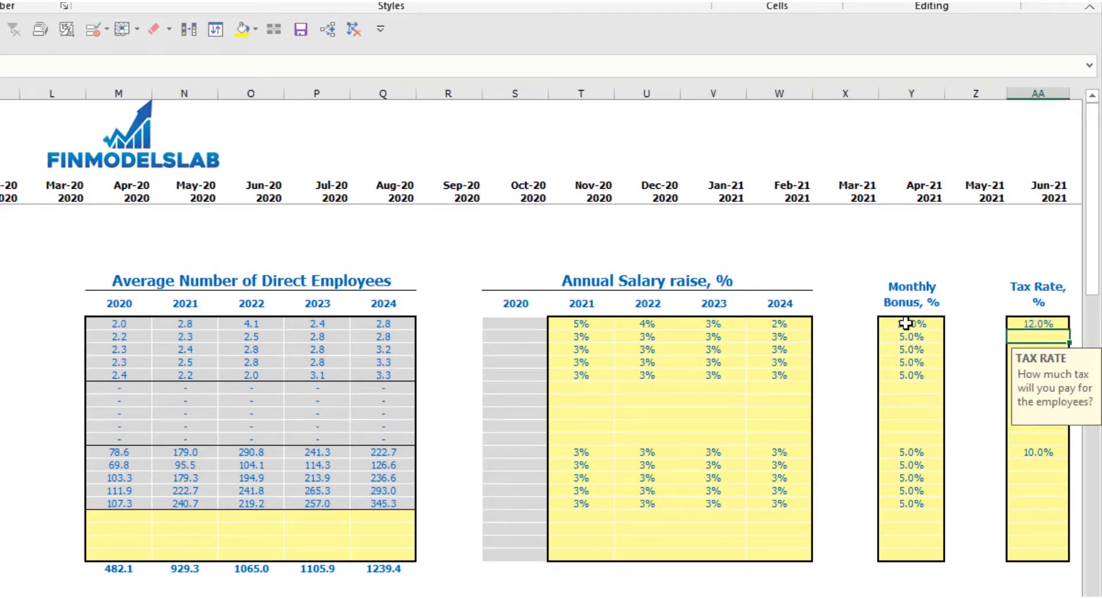
- Clear AE's monthly bonus and tax rate
{"action": "left_click", "coordinate": [912, 325]}
{"action": "key", "text": "Delete"}
{"action": "left_click", "coordinate": [1033, 323]}
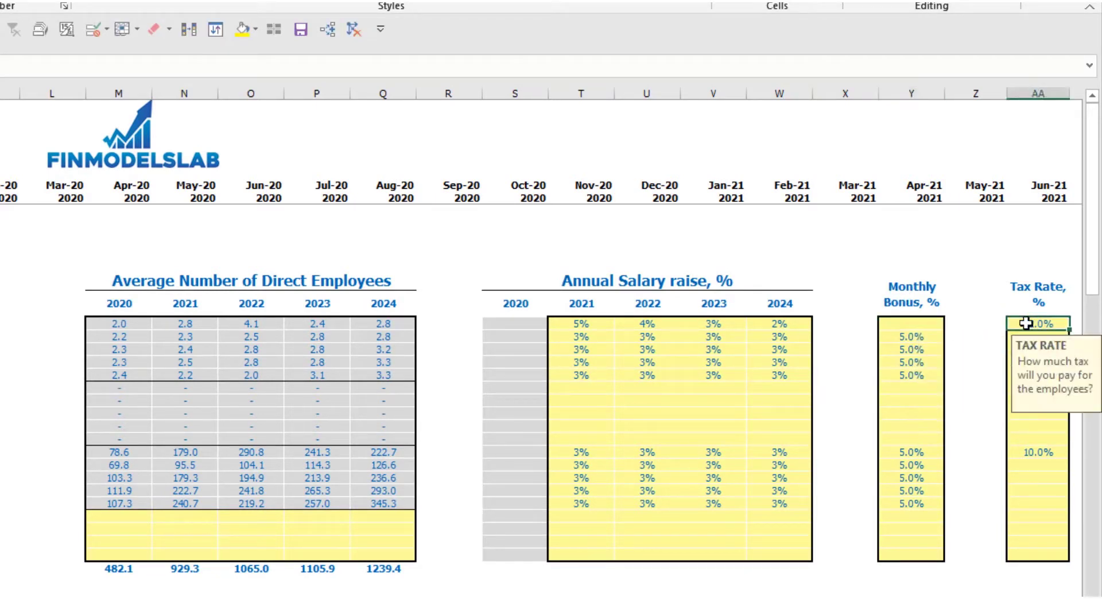
{"action": "key", "text": "Delete"}
{"action": "key", "text": "ctrl+z"}
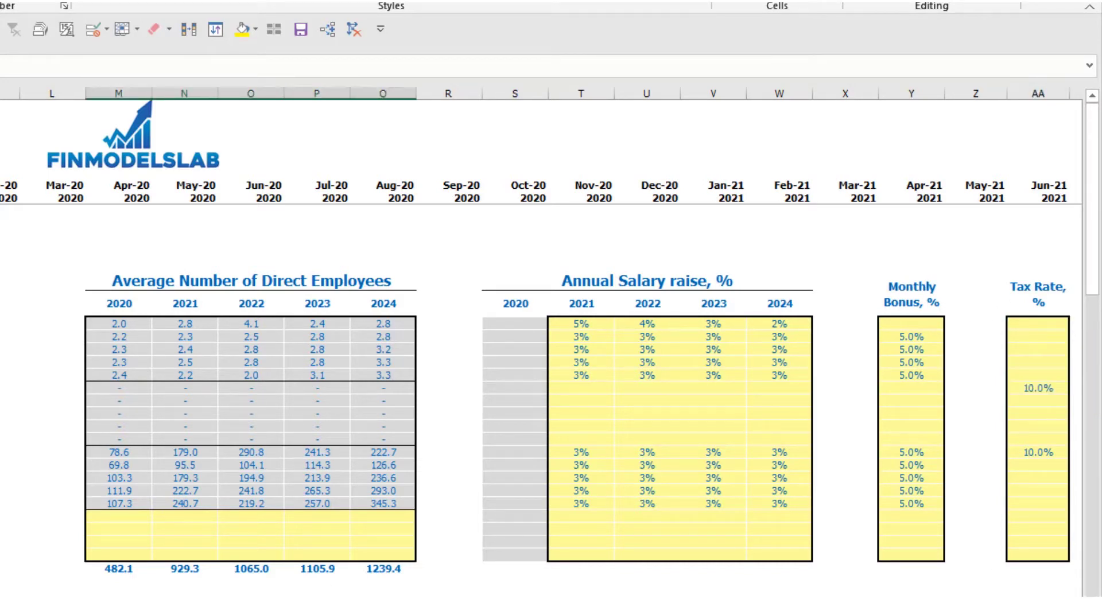
{"action": "key", "text": "ctrl+z"}
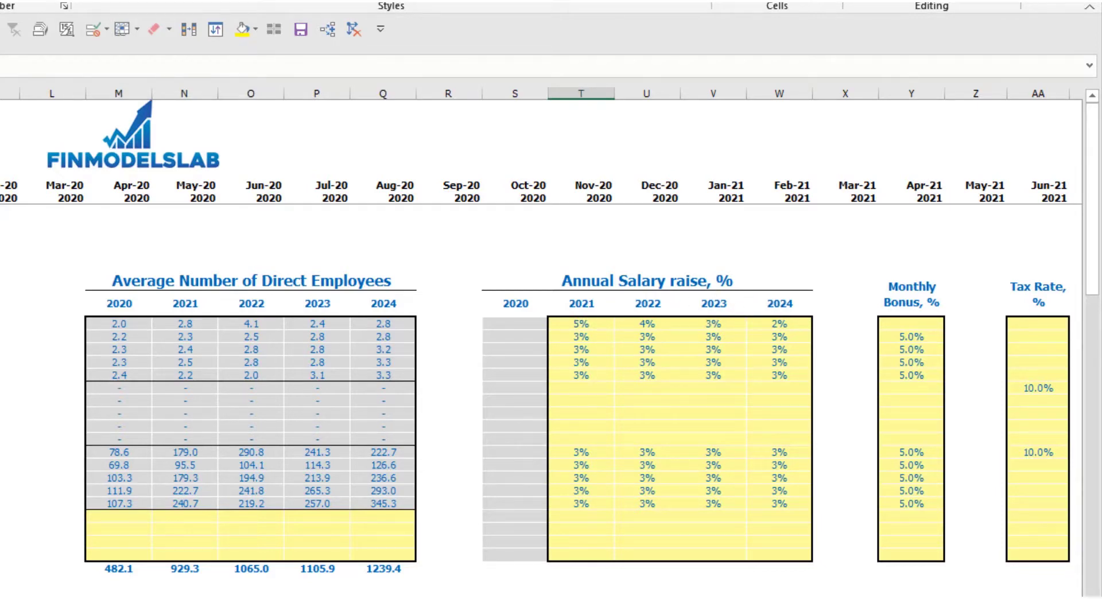
- Examine the direct staff numbers, monthly base salaries, bonuses and base taxes tables, and the staff rows based on active customers
{"action": "scroll", "coordinate": [551, 402], "scroll_direction": "down", "scroll_amount": 8}
{"action": "scroll", "coordinate": [550, 402], "scroll_direction": "down", "scroll_amount": 7}
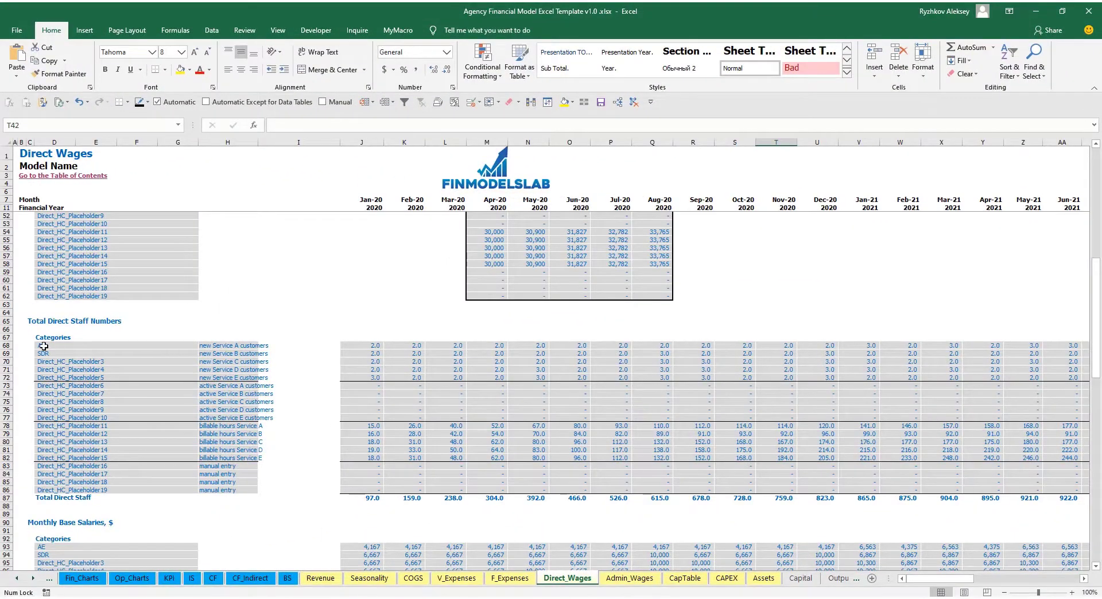
{"action": "scroll", "coordinate": [197, 377], "scroll_direction": "down", "scroll_amount": 7}
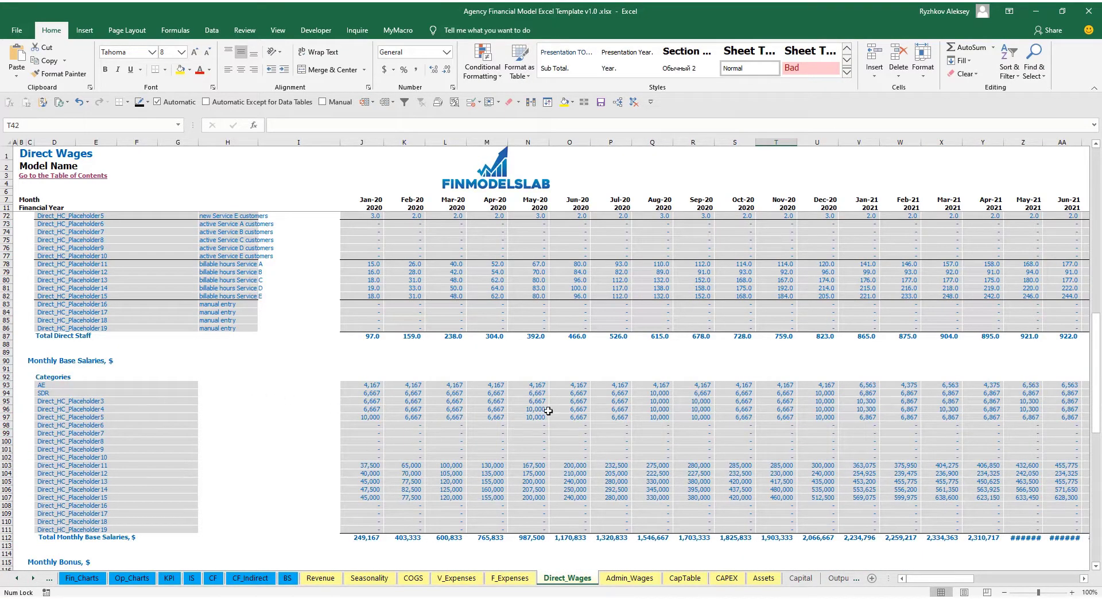
{"action": "scroll", "coordinate": [533, 414], "scroll_direction": "down", "scroll_amount": 10}
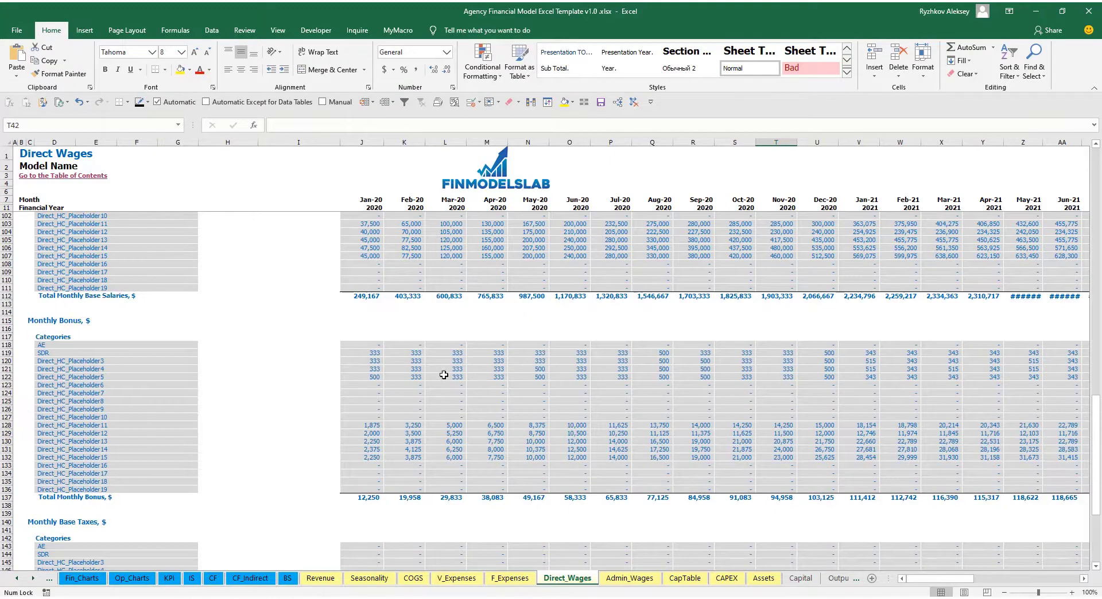
{"action": "scroll", "coordinate": [441, 379], "scroll_direction": "down", "scroll_amount": 7}
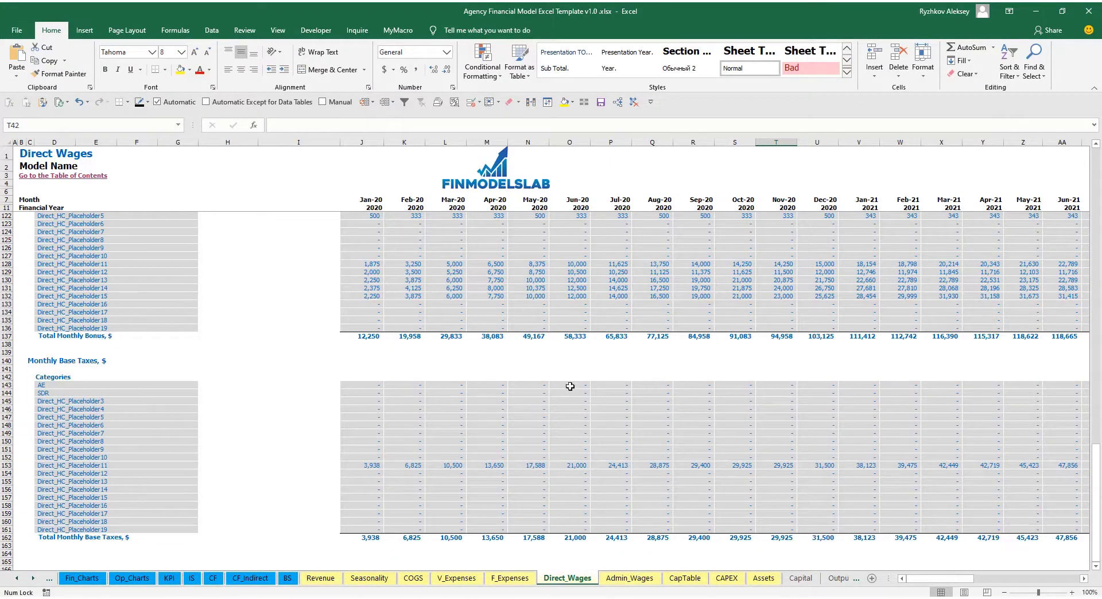
{"action": "scroll", "coordinate": [574, 404], "scroll_direction": "up", "scroll_amount": 20}
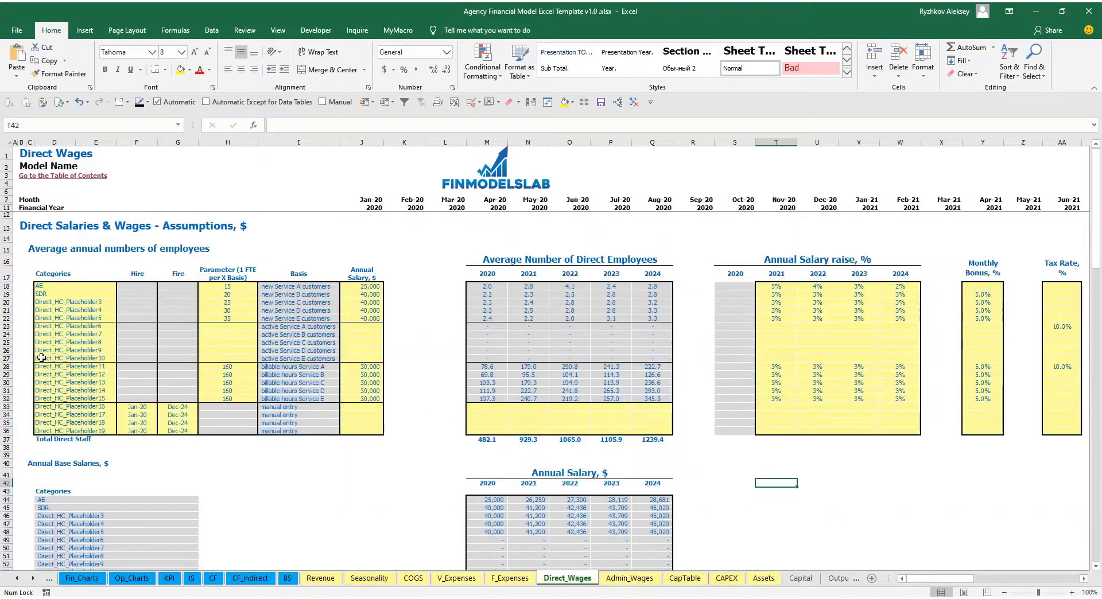
{"action": "left_click_drag", "start_coordinate": [6, 326], "coordinate": [2, 357]}
{"action": "left_click", "coordinate": [296, 326]}
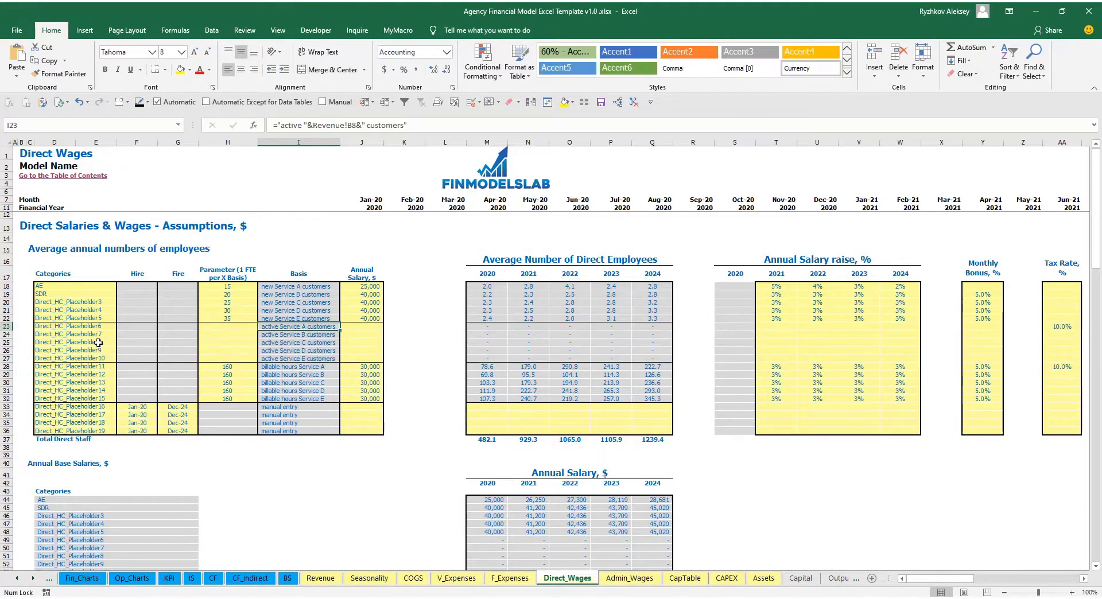
- Name the staff row based on active Service A customers Cust Success and set its FTE parameter to 20
{"action": "left_click", "coordinate": [95, 330]}
{"action": "type", "text": "Cust Success"}
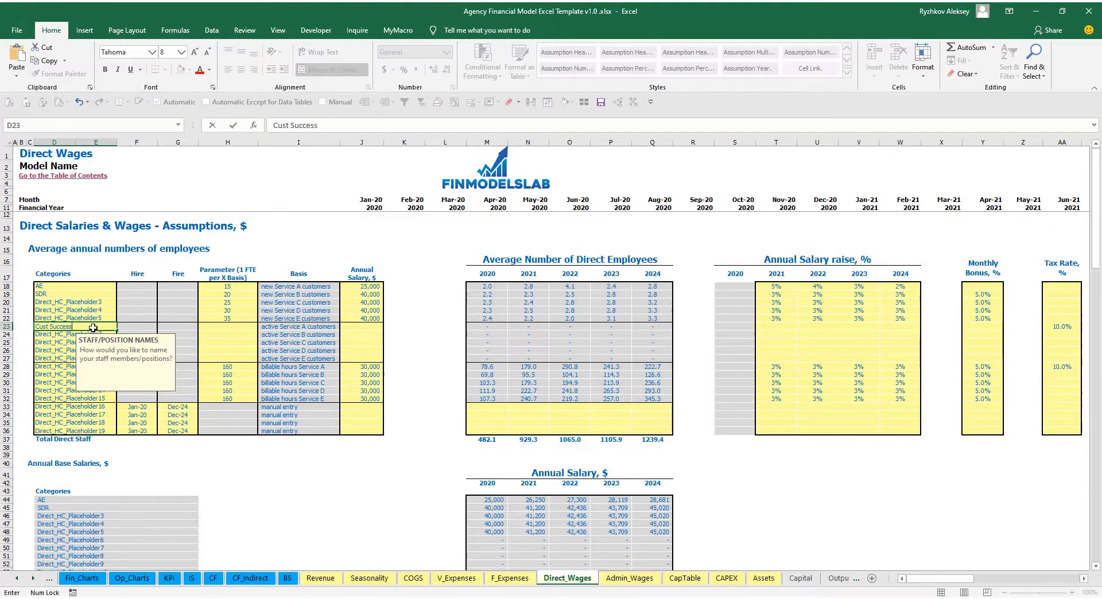
{"action": "key", "text": "Return"}
{"action": "left_click", "coordinate": [204, 325]}
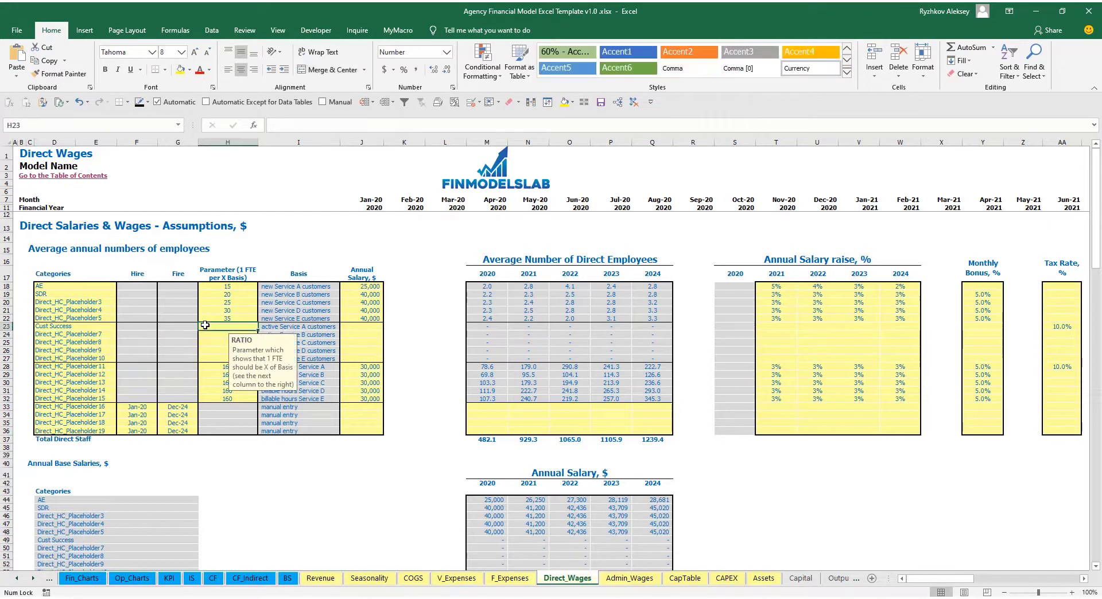
{"action": "type", "text": "20"}
{"action": "key", "text": "Return"}
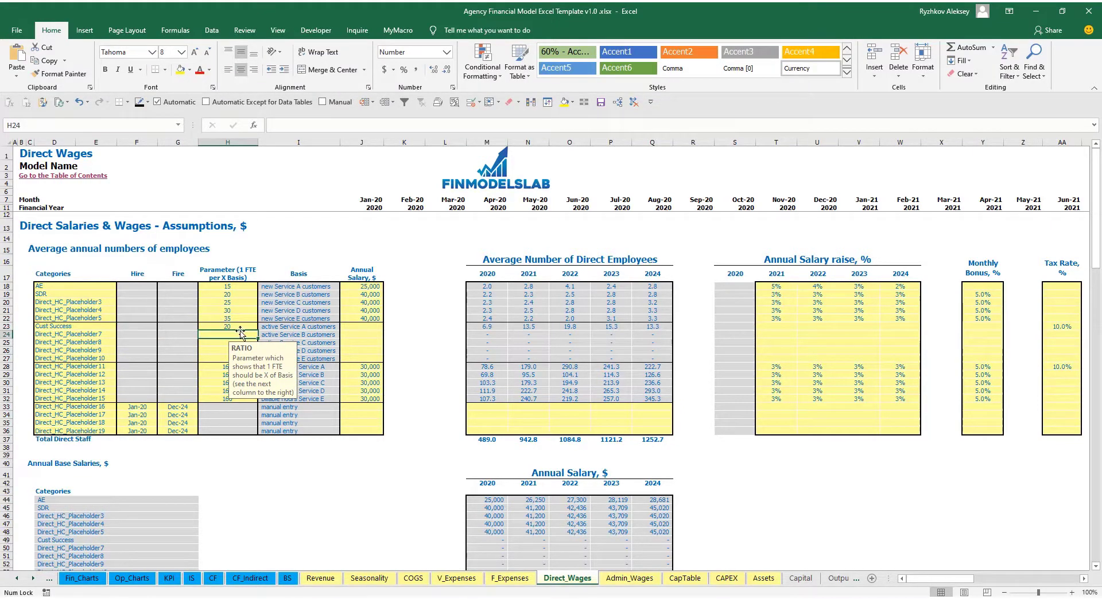
- Set Cust Success's annual salary to 3,000 and copy the 3% salary raise into its row for 2021 through 2024
{"action": "left_click", "coordinate": [371, 325]}
{"action": "type", "text": "3000"}
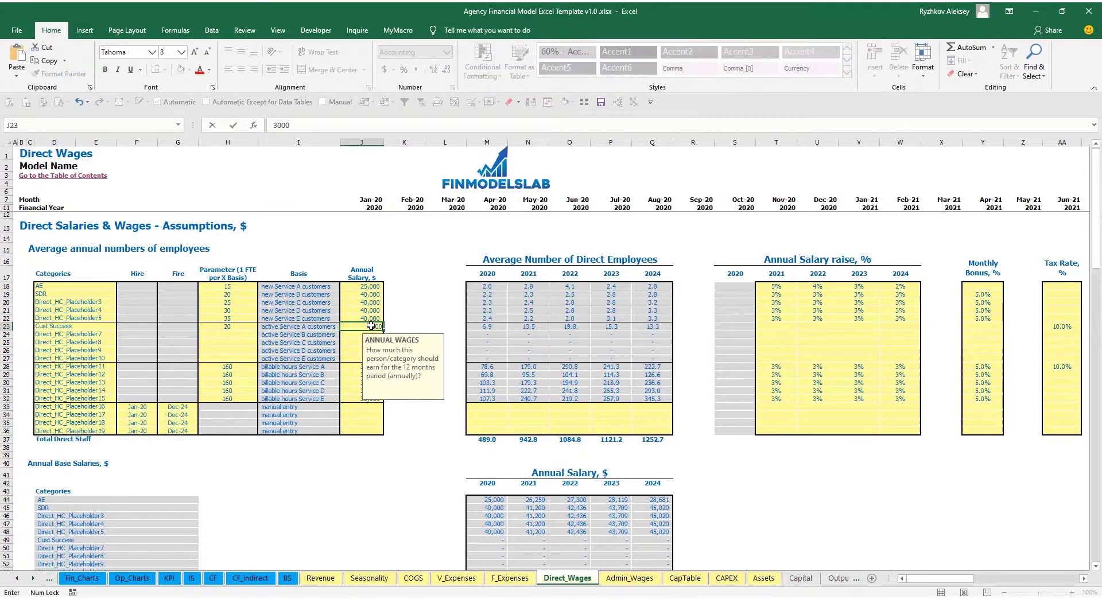
{"action": "key", "text": "Return"}
{"action": "left_click", "coordinate": [782, 319]}
{"action": "key", "text": "ctrl+c"}
{"action": "left_click_drag", "start_coordinate": [776, 326], "coordinate": [900, 326]}
{"action": "key", "text": "ctrl+v"}
- Set Cust Success's monthly bonus to 5% and its tax rate to 12%
{"action": "left_click", "coordinate": [982, 326]}
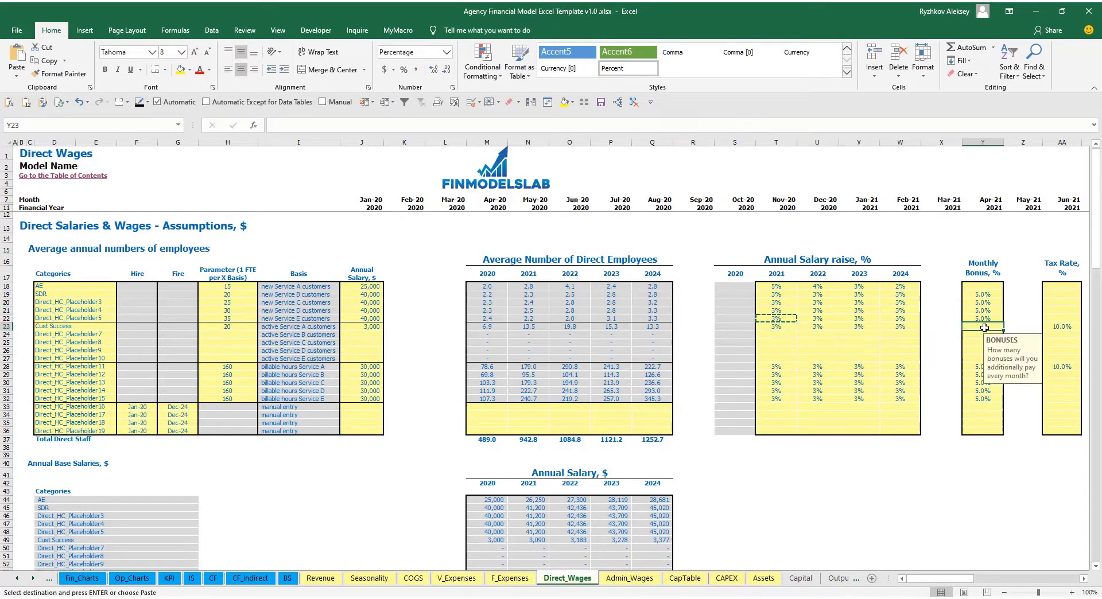
{"action": "type", "text": "5%"}
{"action": "key", "text": "Tab"}
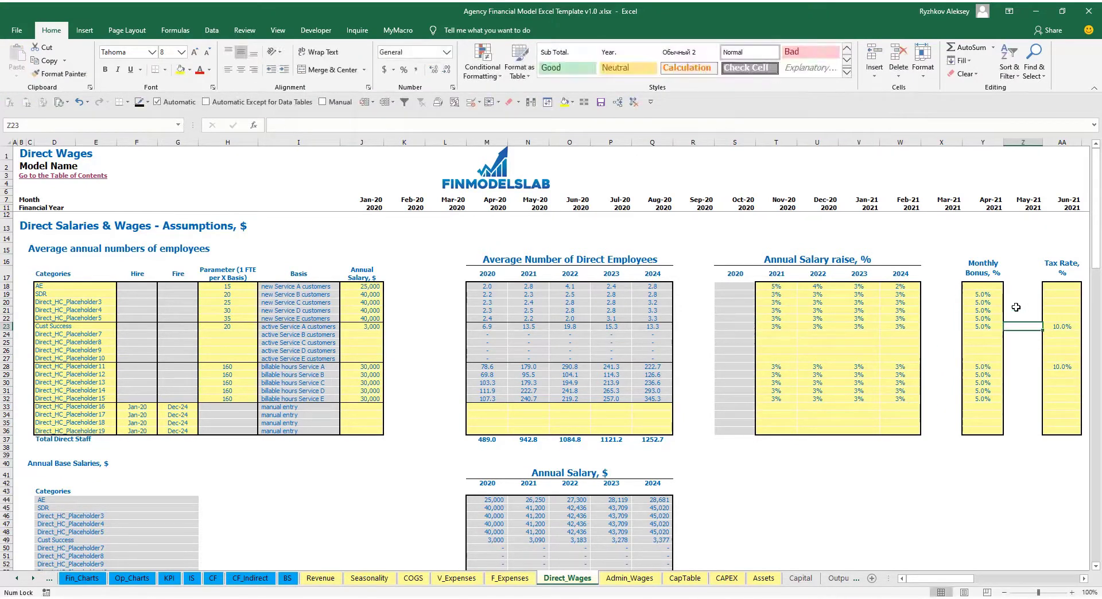
{"action": "left_click", "coordinate": [1055, 324]}
{"action": "type", "text": "12%"}
{"action": "key", "text": "Return"}
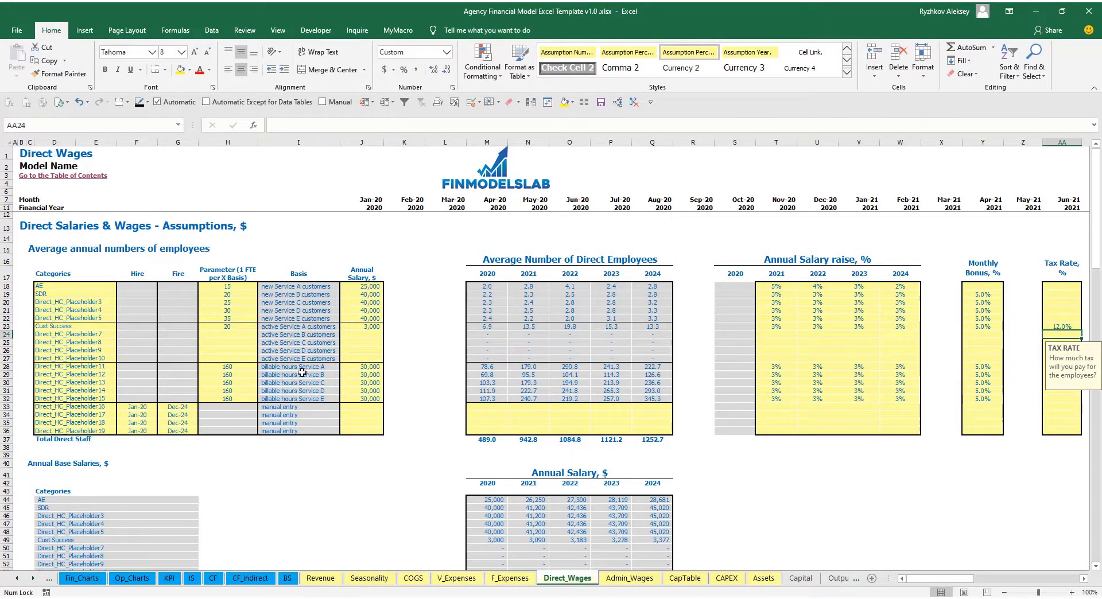
- Rename the staff row based on billable hours of Service A as Engineer
{"action": "left_click", "coordinate": [232, 369]}
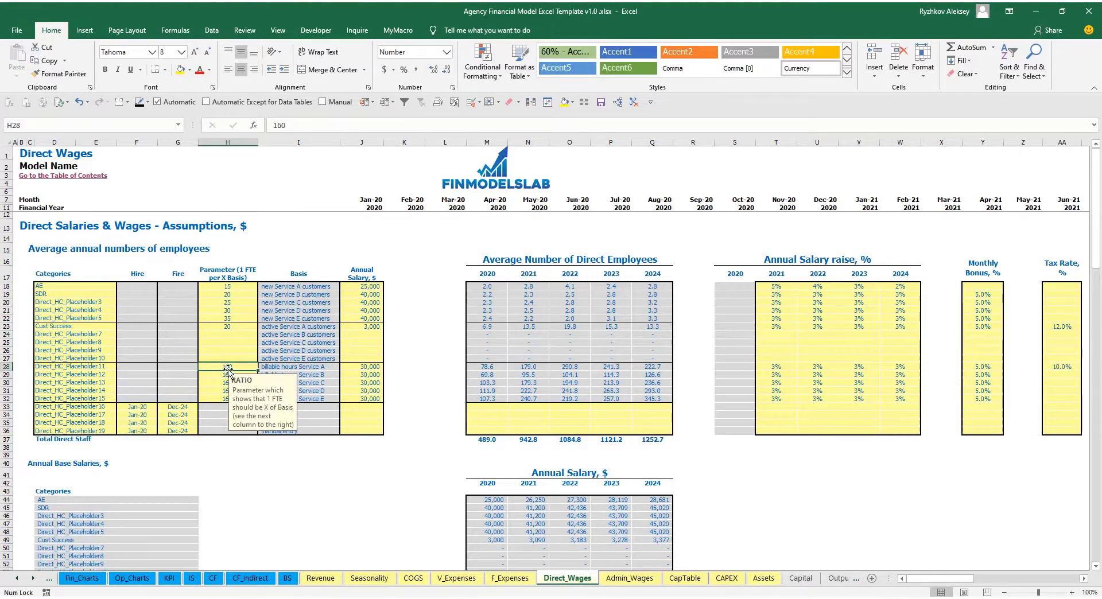
{"action": "left_click", "coordinate": [97, 367]}
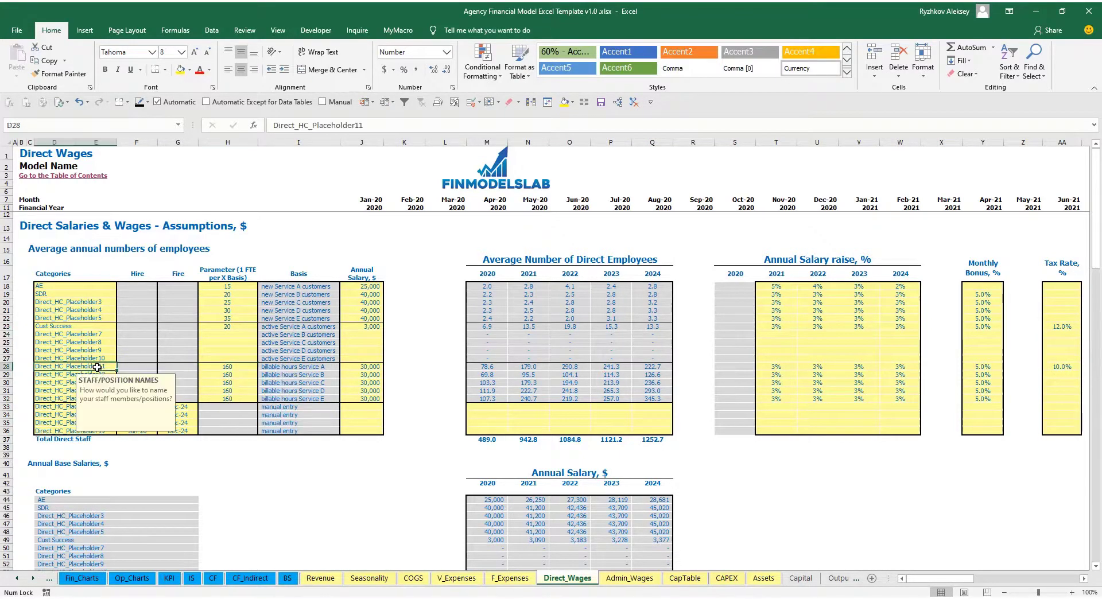
{"action": "type", "text": "En"}
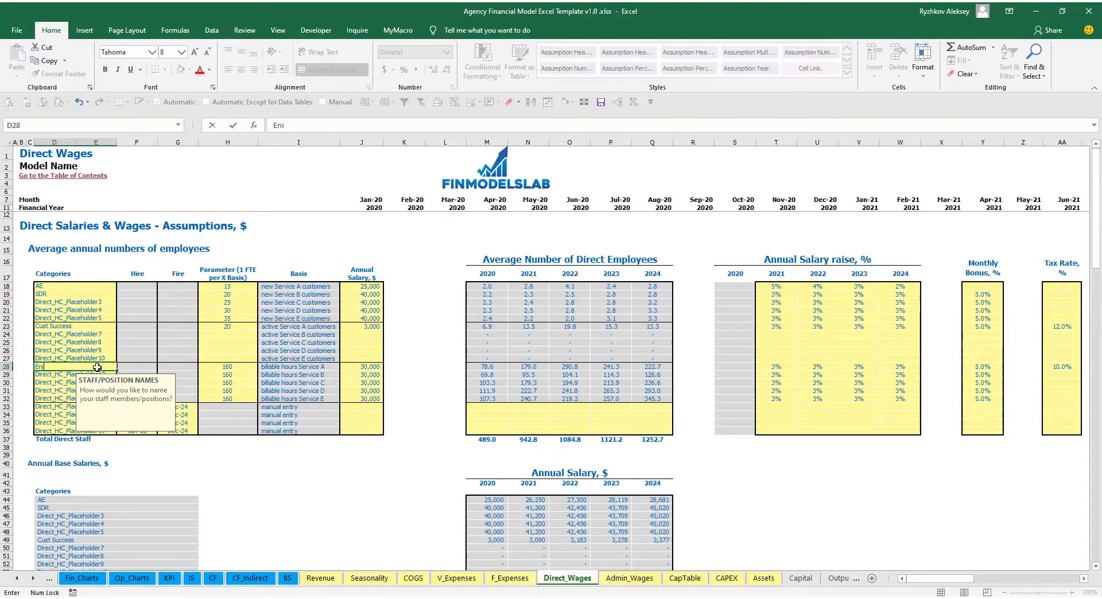
{"action": "type", "text": "gineer"}
{"action": "key", "text": "Return"}
- Examine the billable-hours parameter and the annual salary in the Engineer row
{"action": "left_click", "coordinate": [242, 375]}
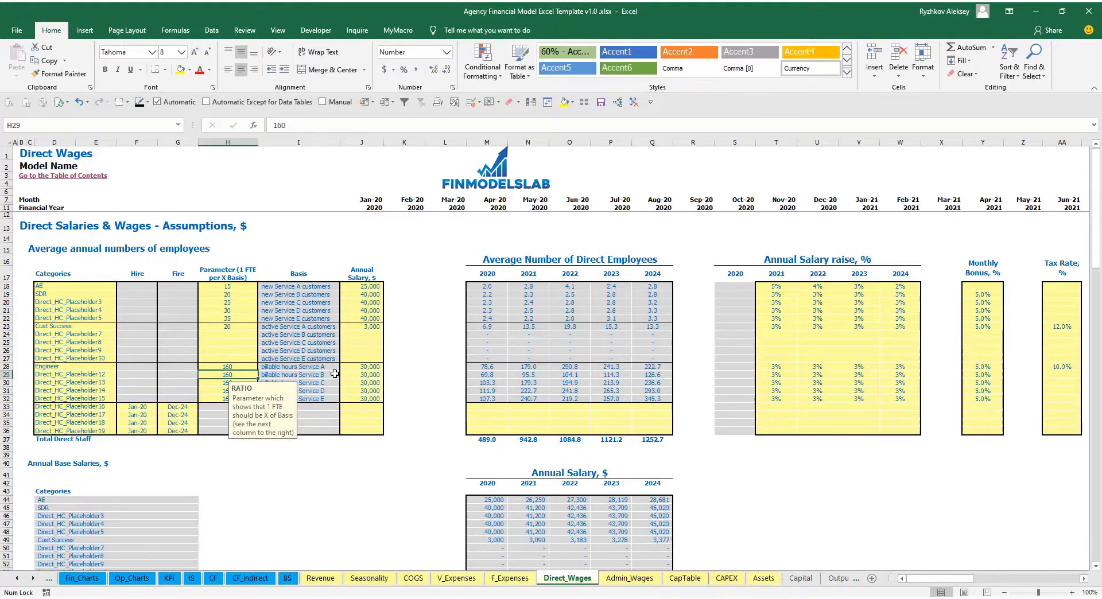
{"action": "left_click", "coordinate": [361, 367]}
{"action": "left_click", "coordinate": [241, 367]}
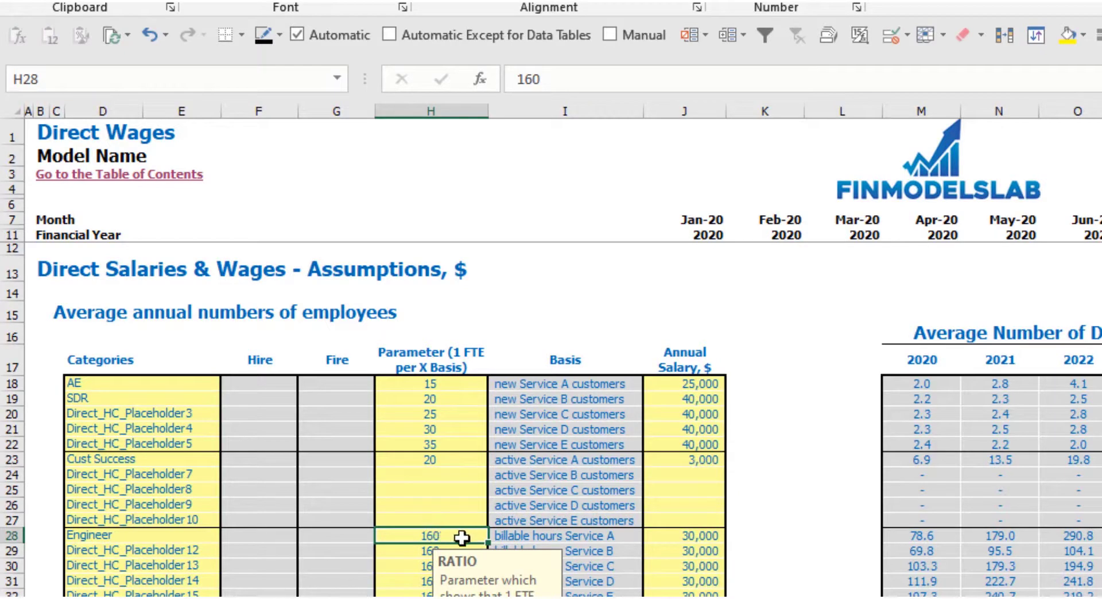
{"action": "left_click", "coordinate": [699, 541]}
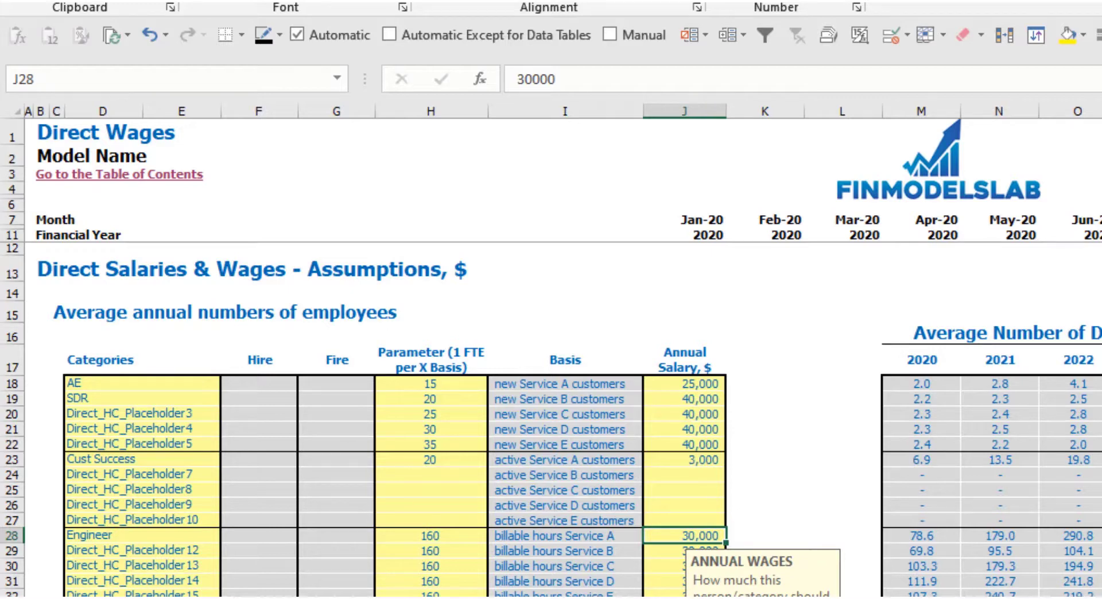
{"action": "left_click", "coordinate": [565, 598]}
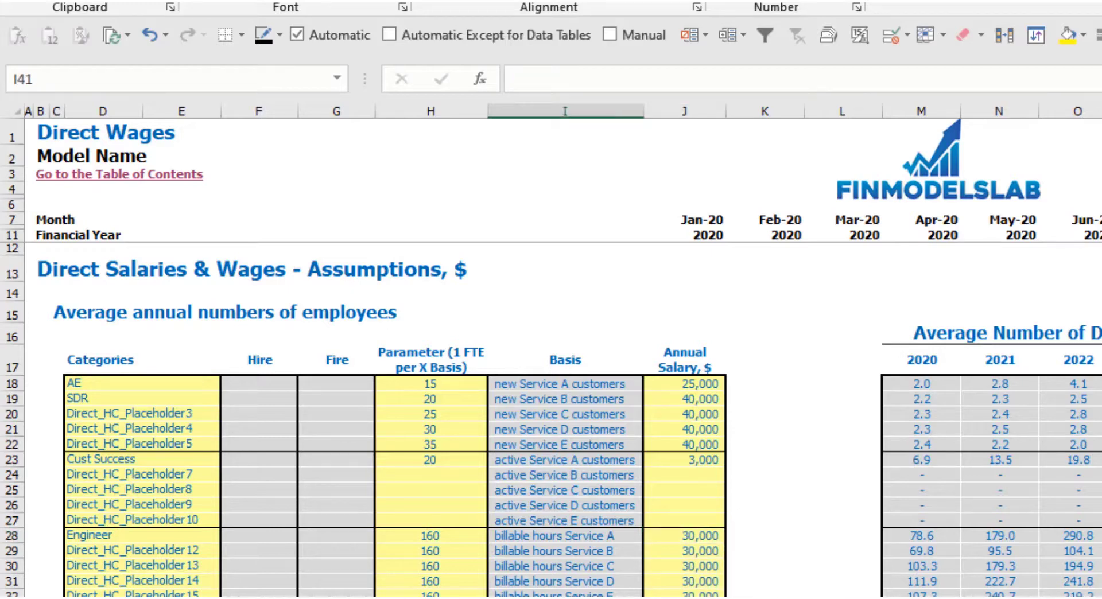
- Rename the first manual-entry staff row as Manager
{"action": "key", "text": "shift+space"}
{"action": "left_click", "coordinate": [12, 597]}
{"action": "left_click", "coordinate": [155, 596]}
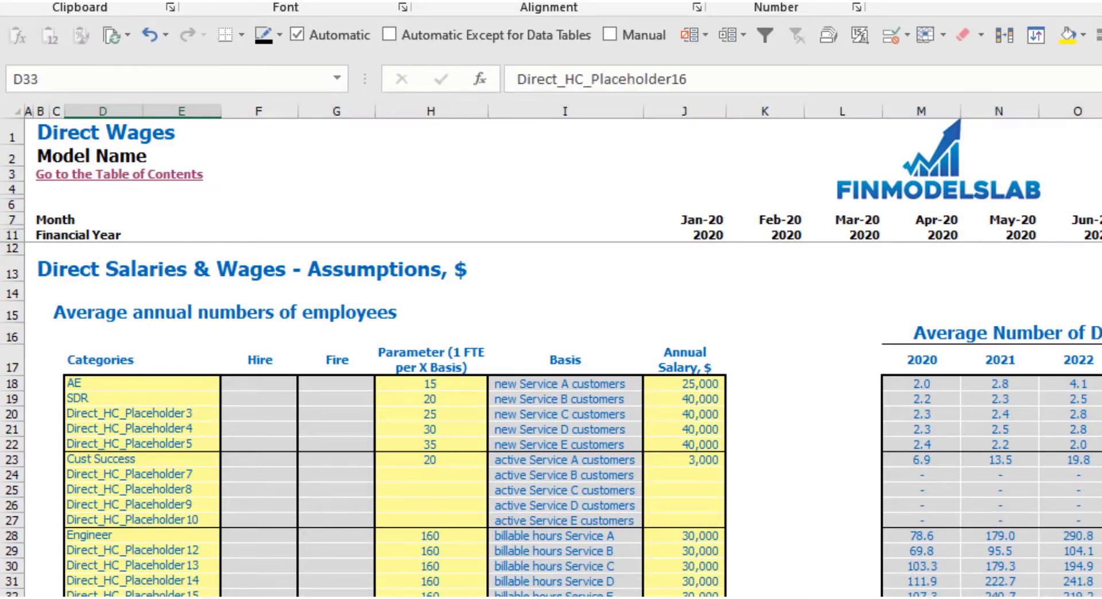
{"action": "type", "text": "Manage"}
{"action": "key", "text": "Return"}
- Set the Manager's hire date to Mar-20 and annual salary to 50,000
{"action": "left_click", "coordinate": [259, 597]}
{"action": "key", "text": "Right"}
{"action": "key", "text": "Right"}
{"action": "key", "text": "Right"}
{"action": "key", "text": "Right"}
{"action": "key", "text": "Right"}
{"action": "key", "text": "Right"}
{"action": "key", "text": "Right"}
{"action": "key", "text": "Right"}
{"action": "key", "text": "Right"}
{"action": "key", "text": "Right"}
{"action": "key", "text": "Right"}
{"action": "key", "text": "Right"}
{"action": "key", "text": "Right"}
{"action": "key", "text": "Right"}
{"action": "key", "text": "Right"}
{"action": "key", "text": "Right"}
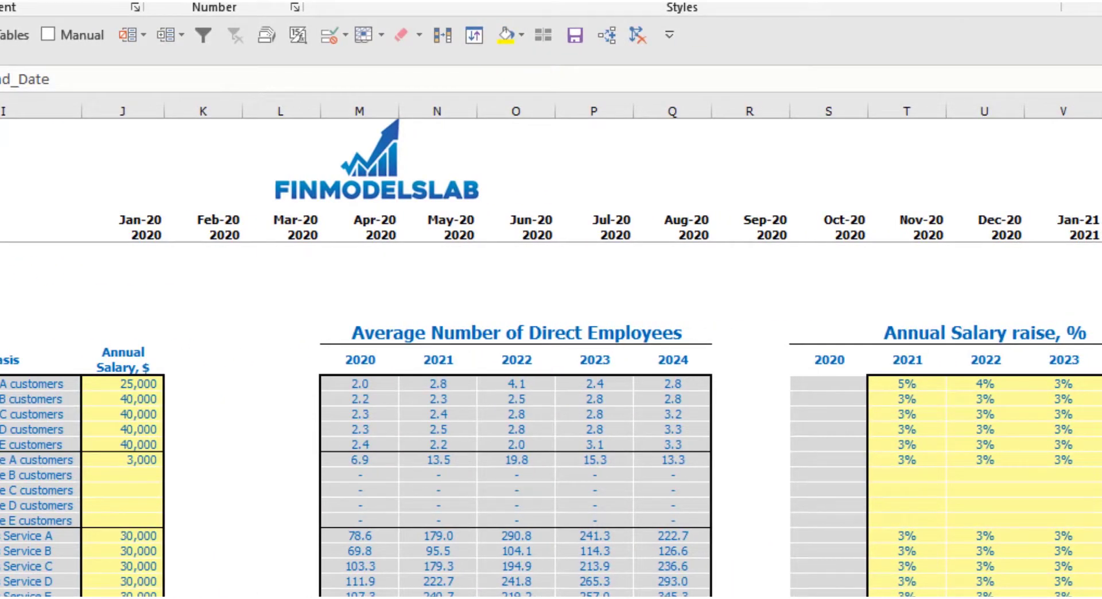
{"action": "key", "text": "Right"}
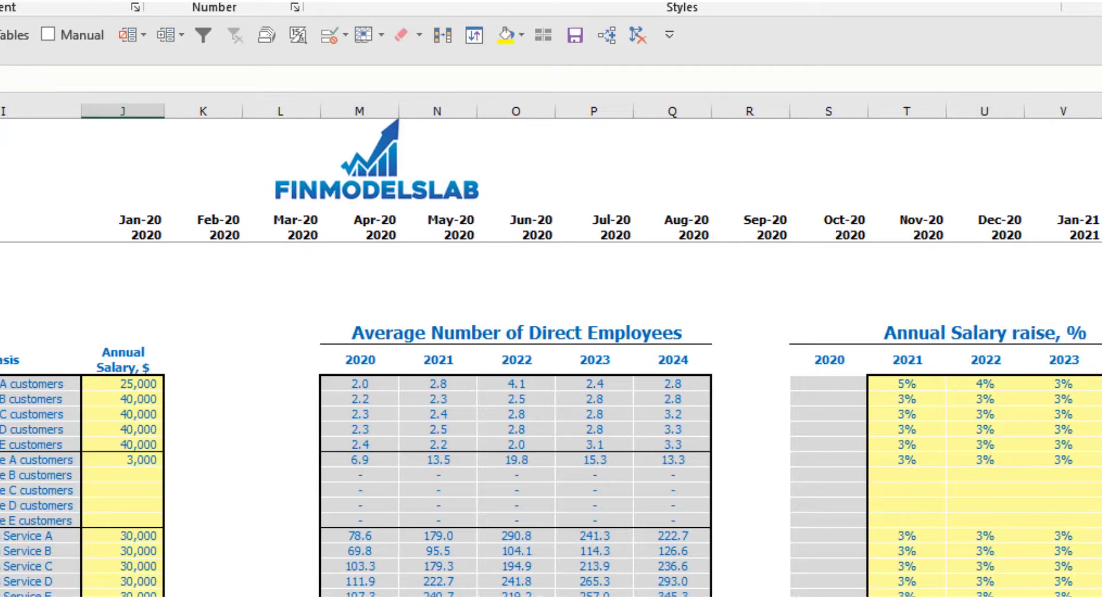
{"action": "key", "text": "F2"}
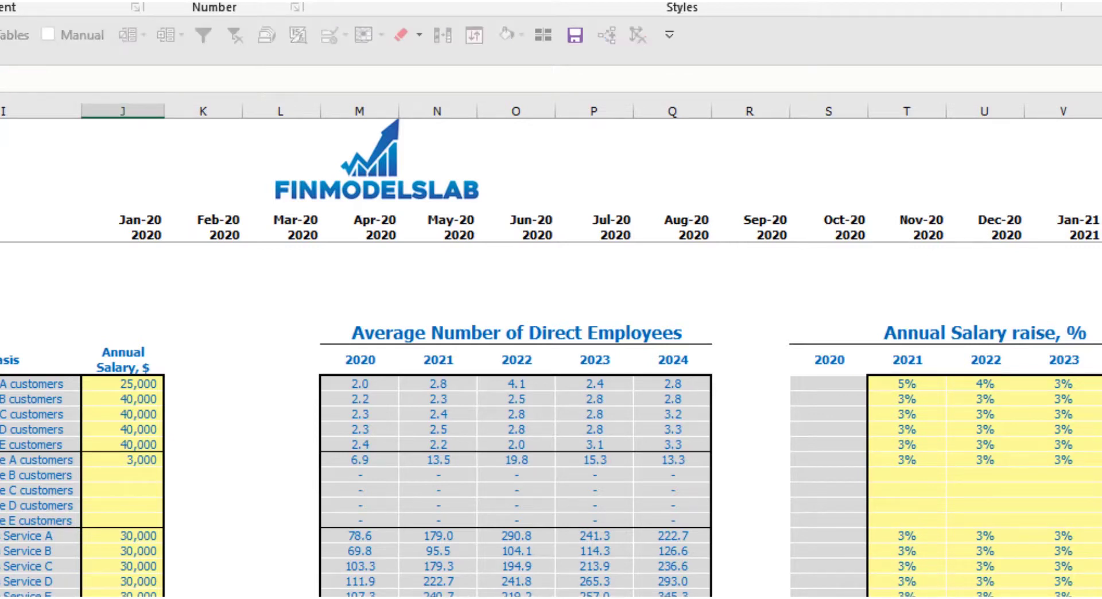
{"action": "key", "text": "Escape"}
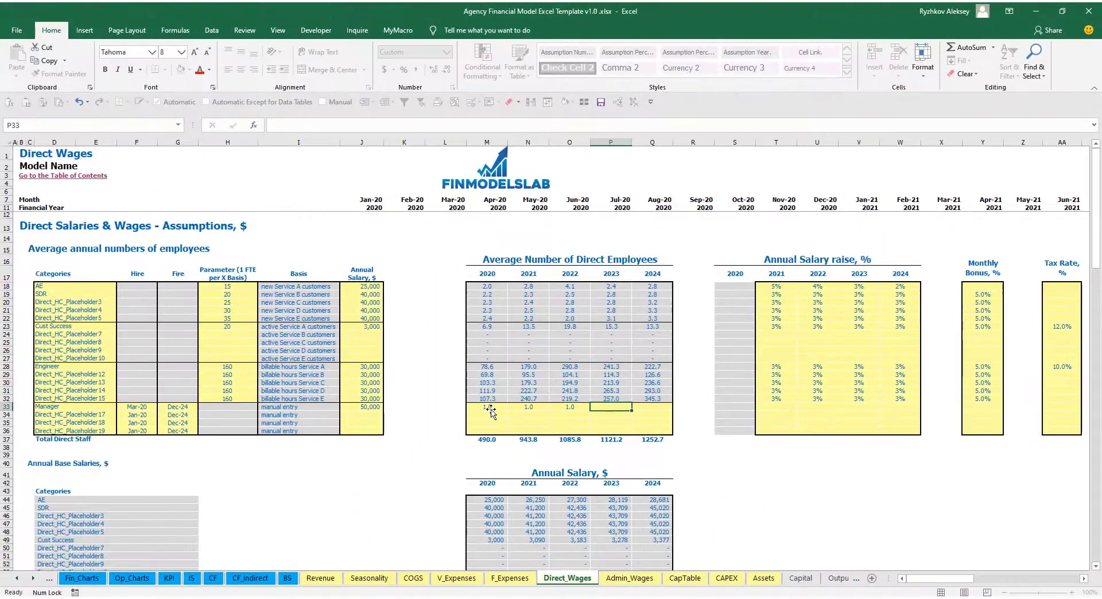
- Set the Manager's headcount to 1 for 2020, 2 for 2021, 3 for 2022, 4 for 2023 and 5 for 2024
{"action": "key", "text": "Right"}
{"action": "key", "text": "Left"}
{"action": "type", "text": "1"}
{"action": "key", "text": "Left"}
{"action": "key", "text": "Left"}
{"action": "key", "text": "Left"}
{"action": "type", "text": "2"}
{"action": "key", "text": "Right"}
{"action": "type", "text": "3"}
{"action": "key", "text": "Right"}
{"action": "type", "text": "4"}
{"action": "key", "text": "Right"}
{"action": "type", "text": "5"}
{"action": "key", "text": "Right"}
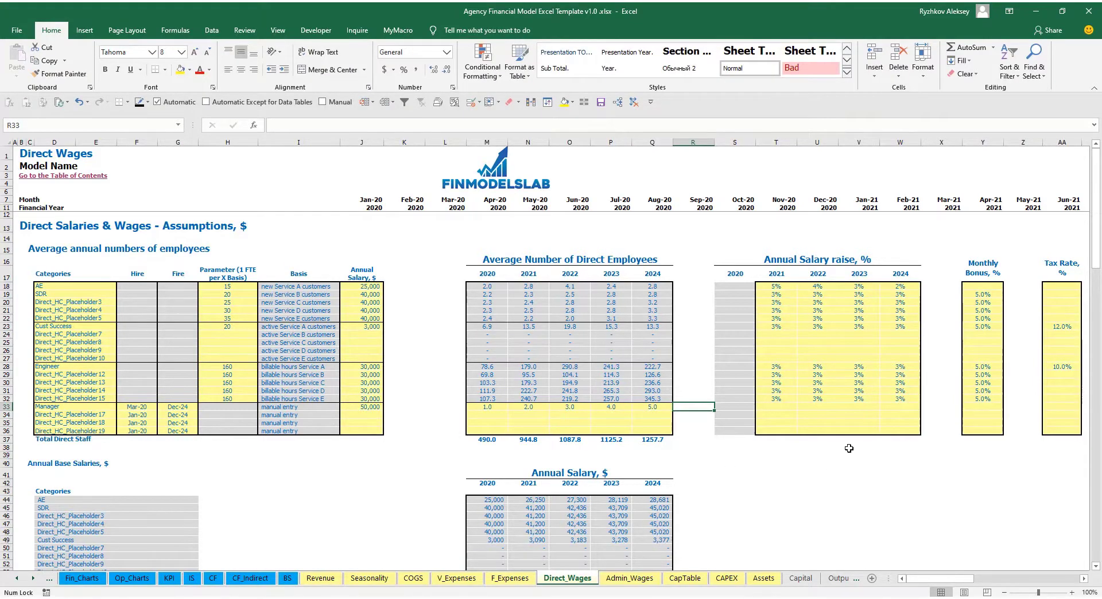
- Examine the Manager row's monthly headcount across 2020 and 2021 in the Total Direct Staff Numbers table
{"action": "scroll", "coordinate": [418, 437], "scroll_direction": "down", "scroll_amount": 17}
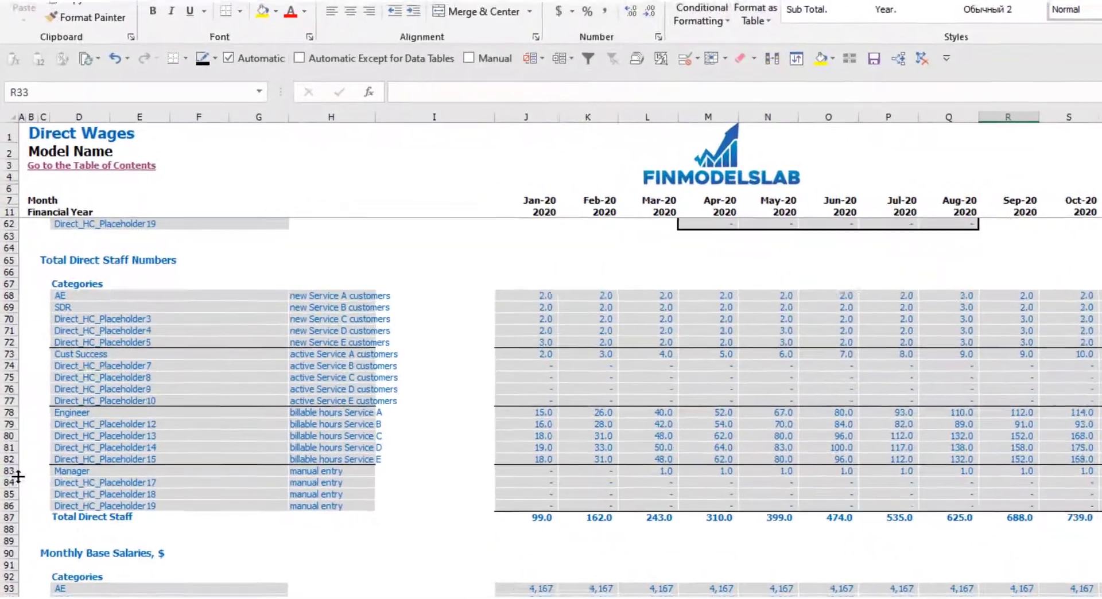
{"action": "left_click", "coordinate": [7, 385]}
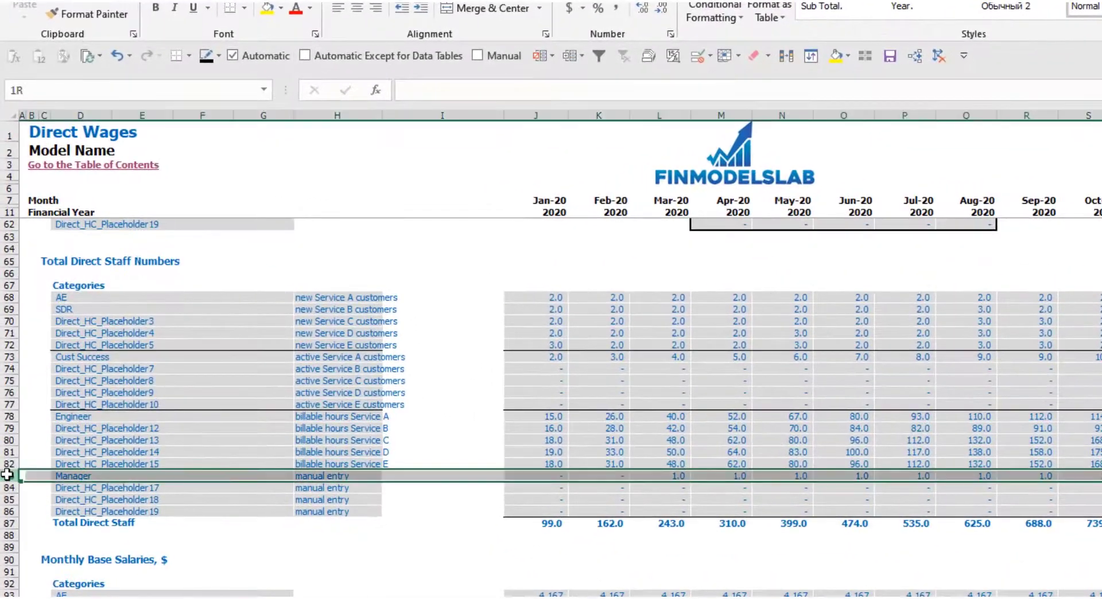
{"action": "left_click", "coordinate": [683, 475]}
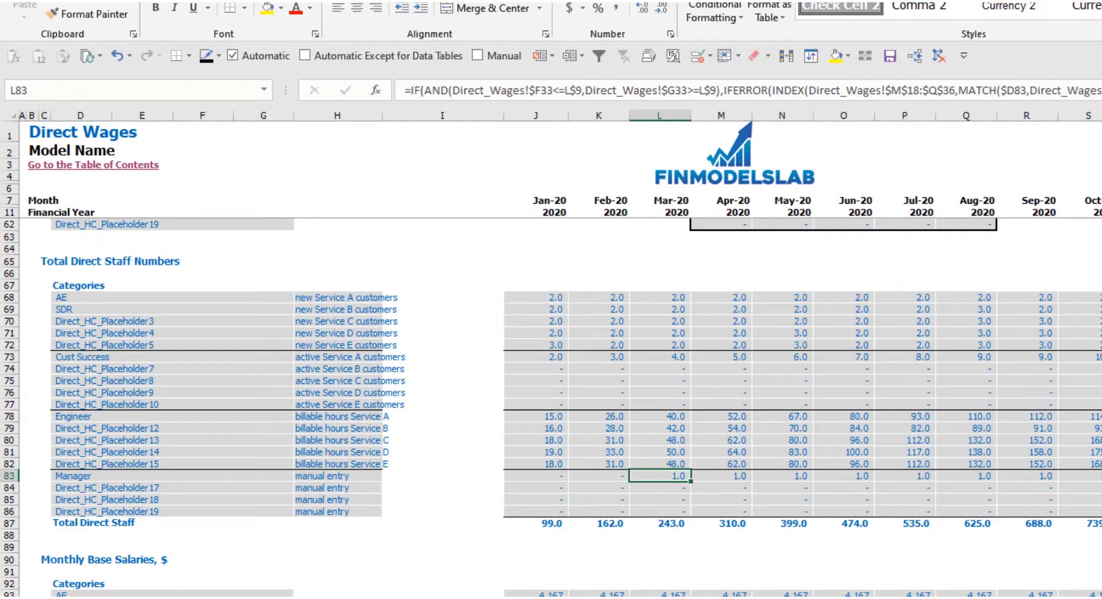
{"action": "left_click", "coordinate": [1101, 475]}
{"action": "key", "text": "Right"}
{"action": "key", "text": "Right"}
{"action": "key", "text": "Right"}
{"action": "key", "text": "Right"}
{"action": "key", "text": "Right"}
{"action": "key", "text": "Right"}
{"action": "key", "text": "Right"}
{"action": "key", "text": "Right"}
{"action": "key", "text": "Right"}
{"action": "key", "text": "Right"}
{"action": "key", "text": "Right"}
{"action": "key", "text": "Right"}
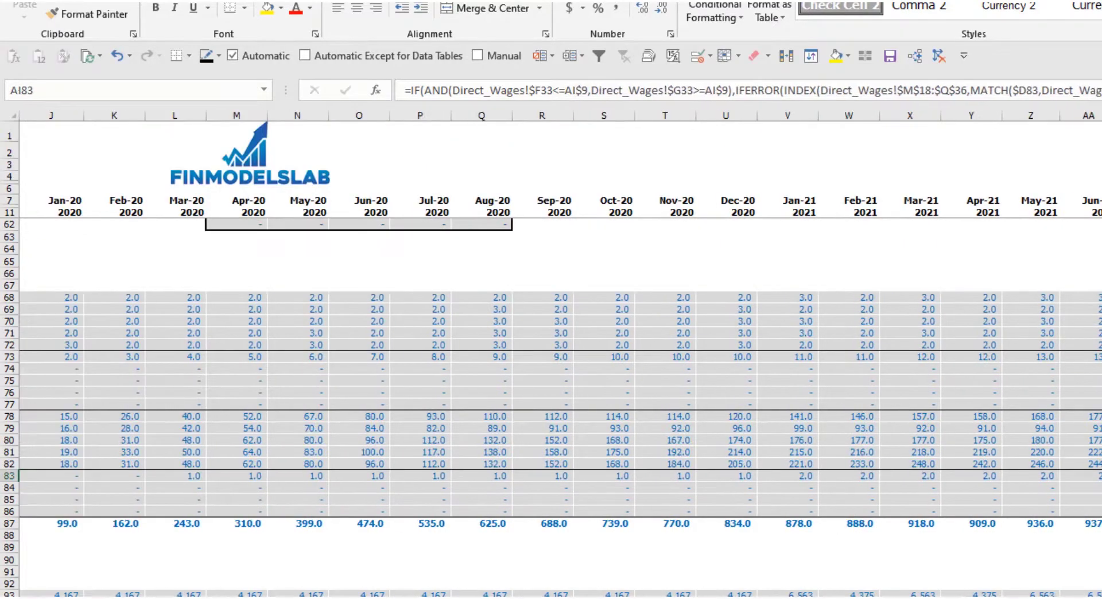
{"action": "scroll", "coordinate": [551, 356], "scroll_direction": "right", "scroll_amount": 1}
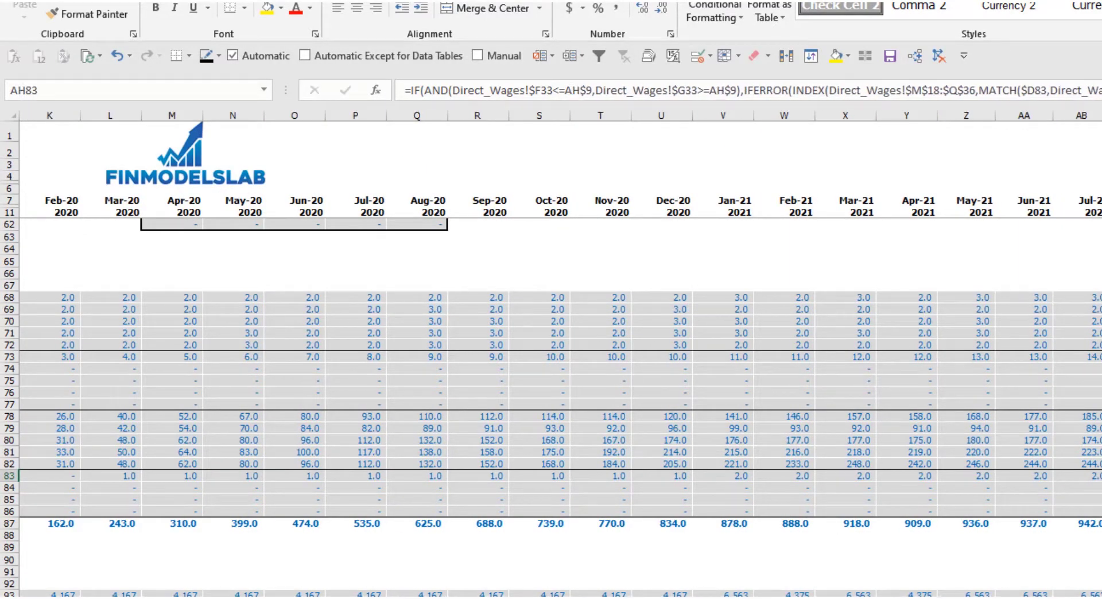
- Open the Income Statement and examine the monthly Direct Salary and Wages line under COGS
{"action": "key", "text": "ctrl+Page_Up"}
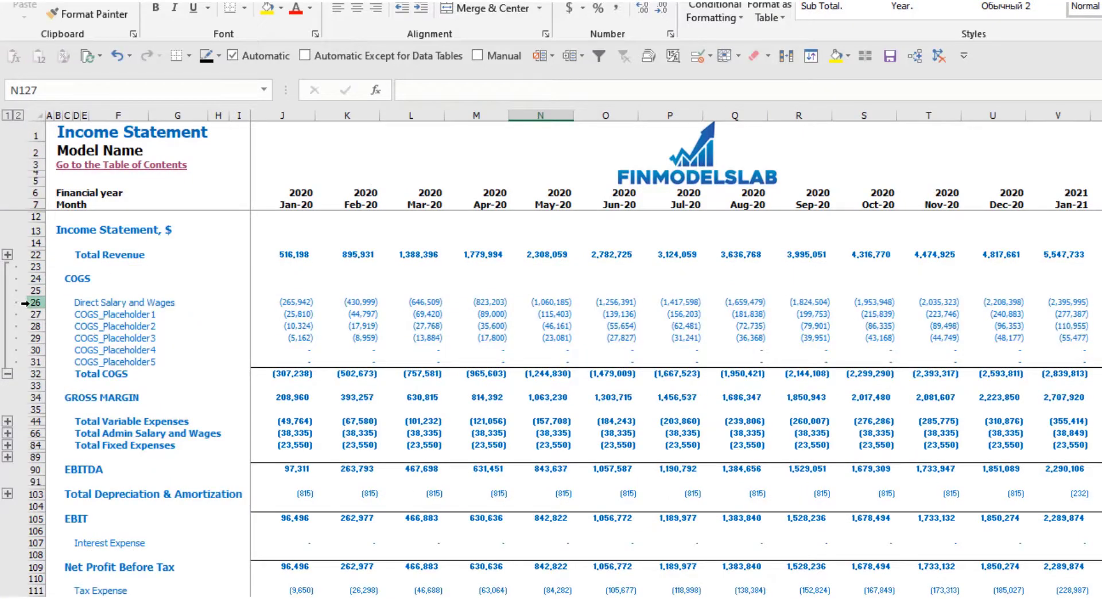
{"action": "left_click", "coordinate": [25, 302]}
{"action": "left_click", "coordinate": [283, 303]}
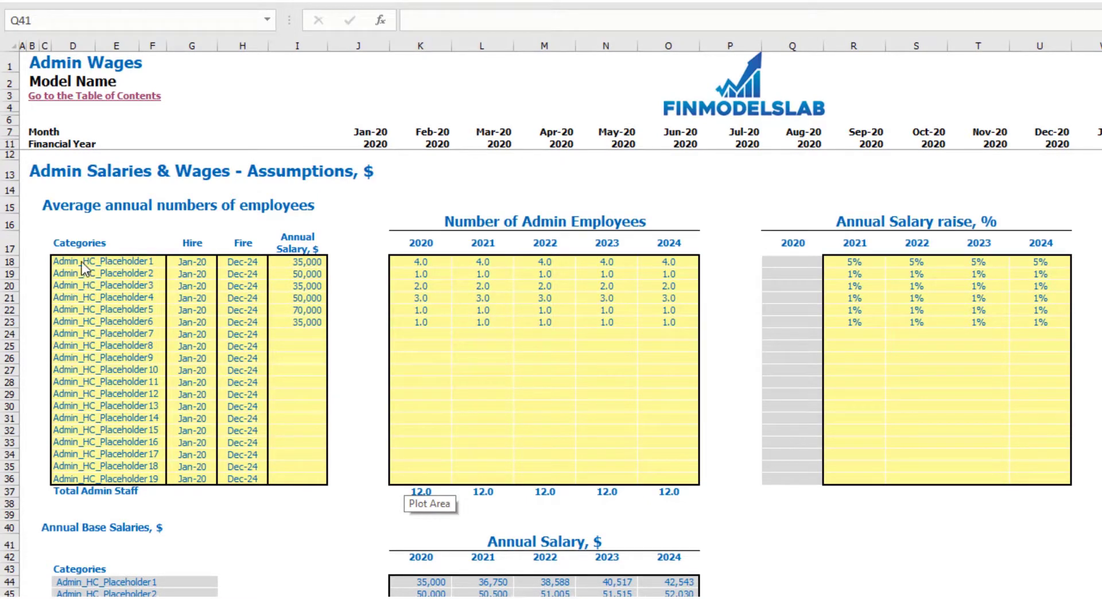
- Name the first admin staff category managers and set its hire date to Feb-20
{"action": "left_click", "coordinate": [70, 264]}
{"action": "type", "text": "managers"}
{"action": "key", "text": "Return"}
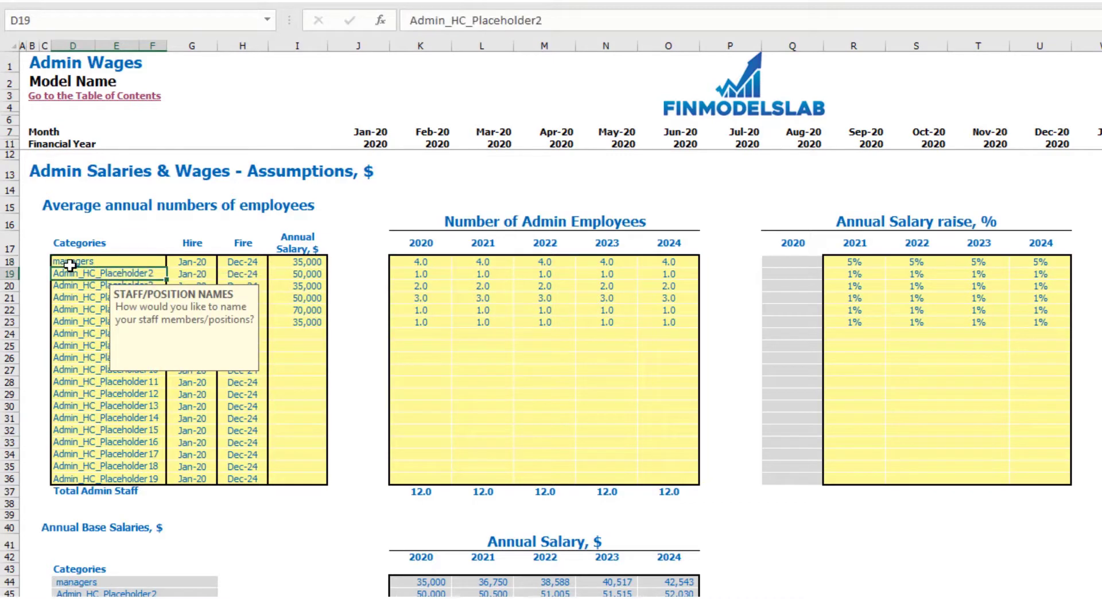
{"action": "left_click", "coordinate": [210, 262]}
{"action": "left_click", "coordinate": [223, 262]}
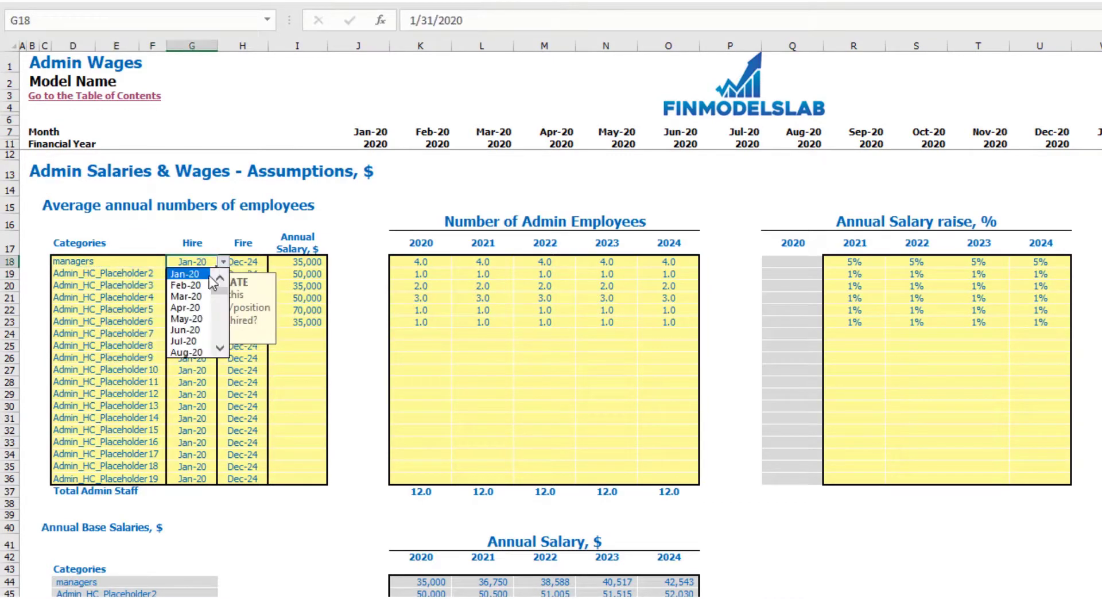
{"action": "left_click", "coordinate": [186, 282]}
{"action": "left_click", "coordinate": [251, 259]}
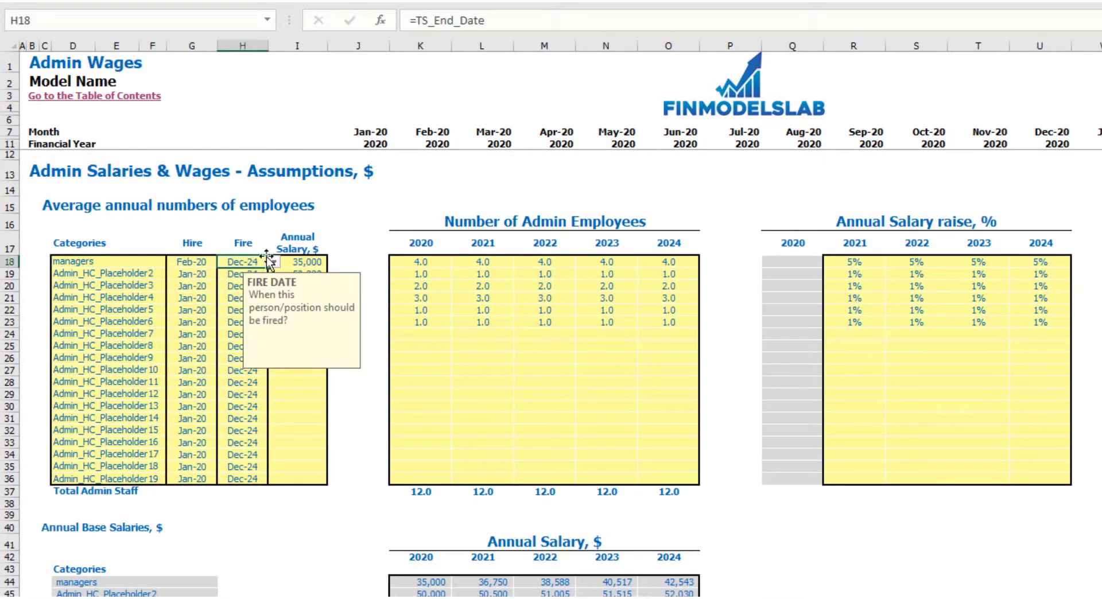
{"action": "left_click", "coordinate": [350, 228]}
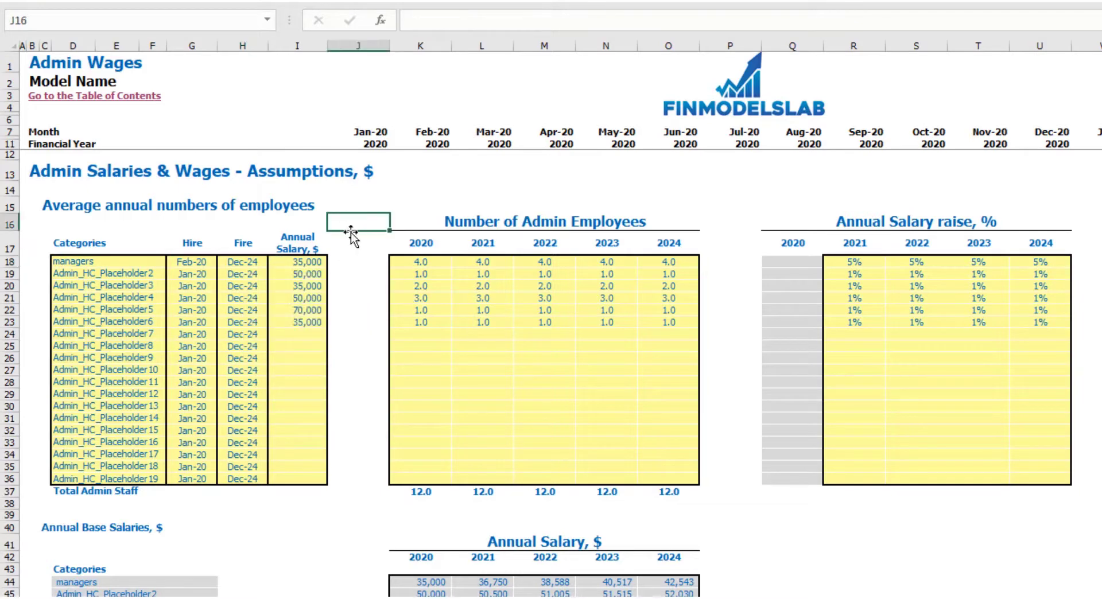
- Set the annual salary of the managers category to 40,000
{"action": "left_click", "coordinate": [313, 264]}
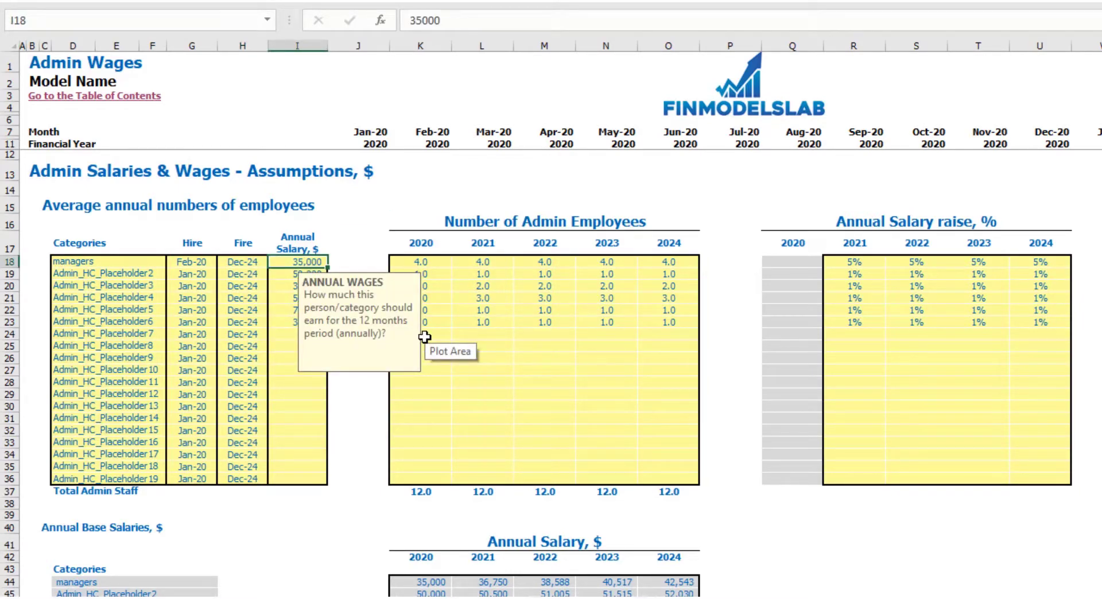
{"action": "type", "text": "40,000"}
{"action": "key", "text": "Return"}
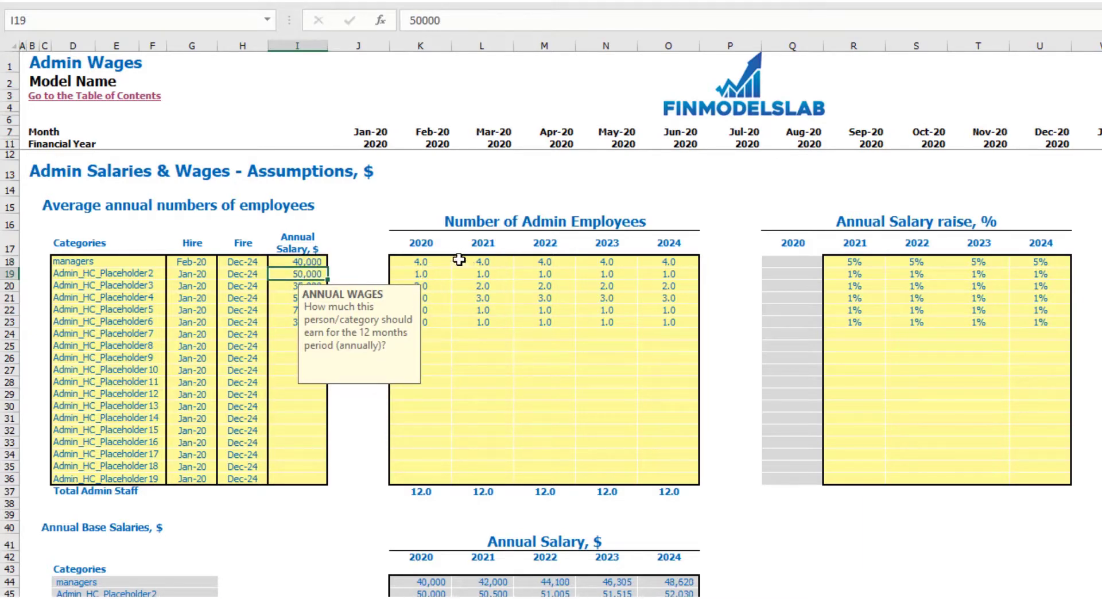
- Set the number of managers to 1, 2, 3, 4 and 5 for the years 2020 through 2024
{"action": "left_click", "coordinate": [426, 261]}
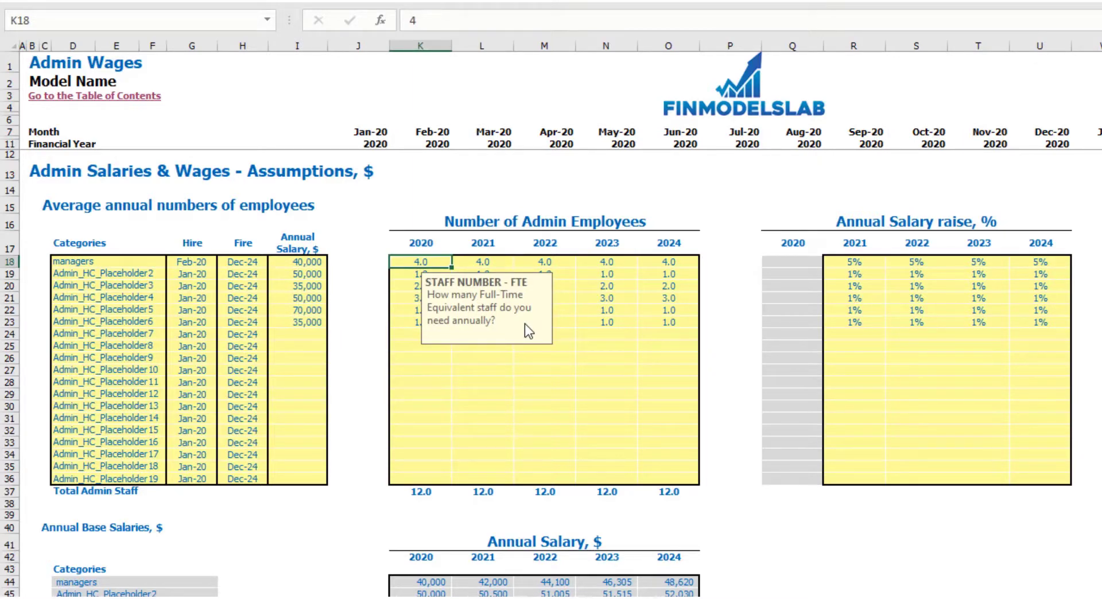
{"action": "type", "text": "1"}
{"action": "key", "text": "Tab"}
{"action": "type", "text": "2"}
{"action": "key", "text": "Tab"}
{"action": "type", "text": "4"}
{"action": "key", "text": "BackSpace"}
{"action": "type", "text": "3"}
{"action": "key", "text": "Tab"}
{"action": "type", "text": "4"}
{"action": "key", "text": "Tab"}
{"action": "type", "text": "5"}
{"action": "left_click", "coordinate": [703, 202]}
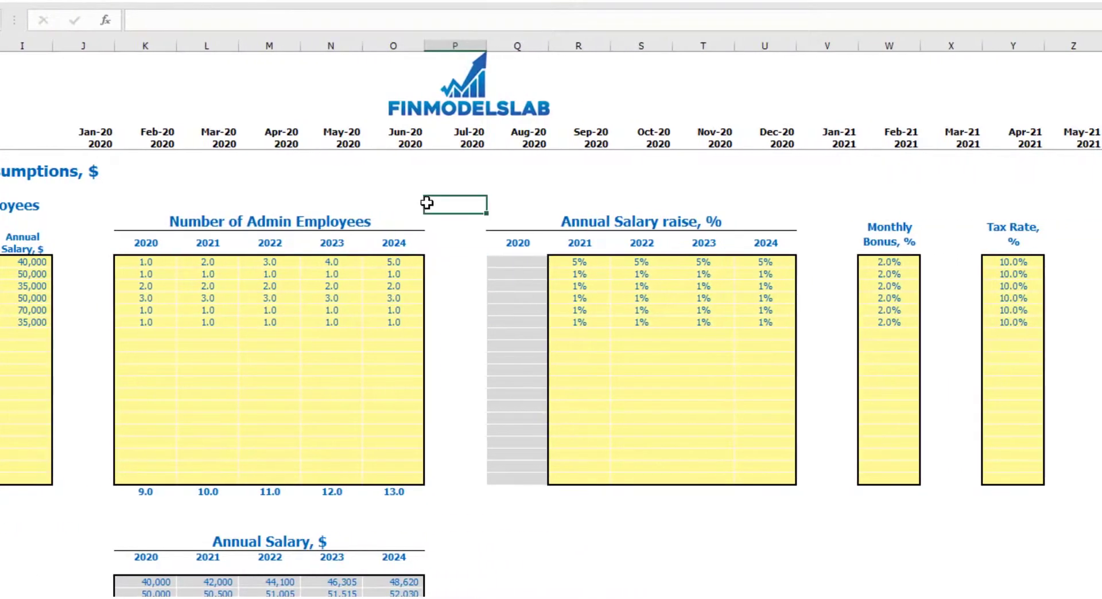
- Set the managers' annual salary raise to 3%, 4%, 5% and 6% for 2021 through 2024
{"action": "left_click_drag", "start_coordinate": [573, 263], "coordinate": [769, 271]}
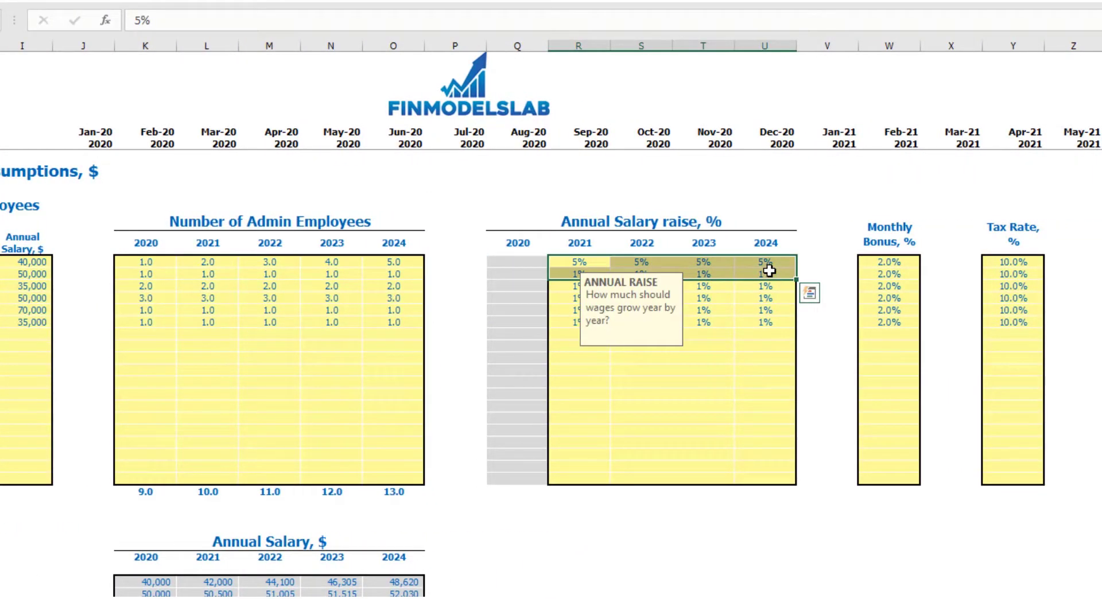
{"action": "left_click", "coordinate": [576, 258]}
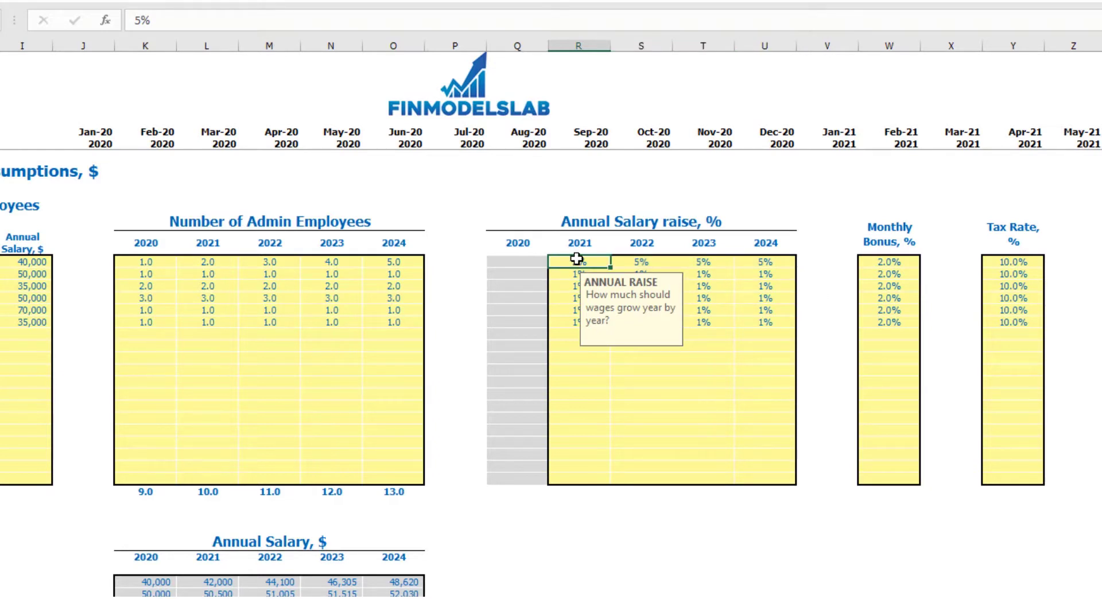
{"action": "type", "text": "3"}
{"action": "key", "text": "Tab"}
{"action": "type", "text": "4"}
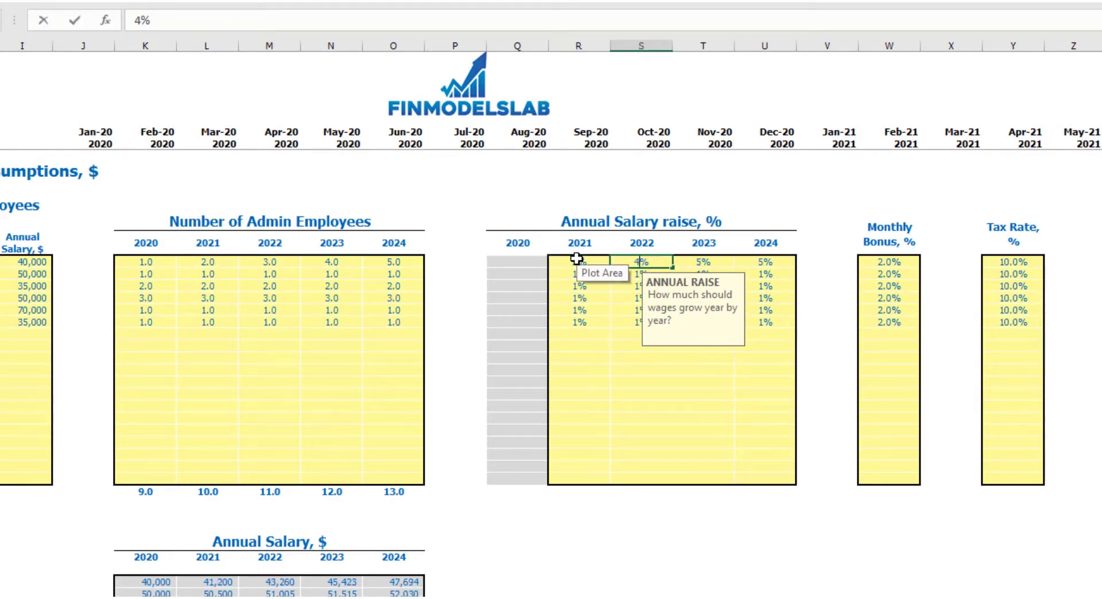
{"action": "key", "text": "Tab"}
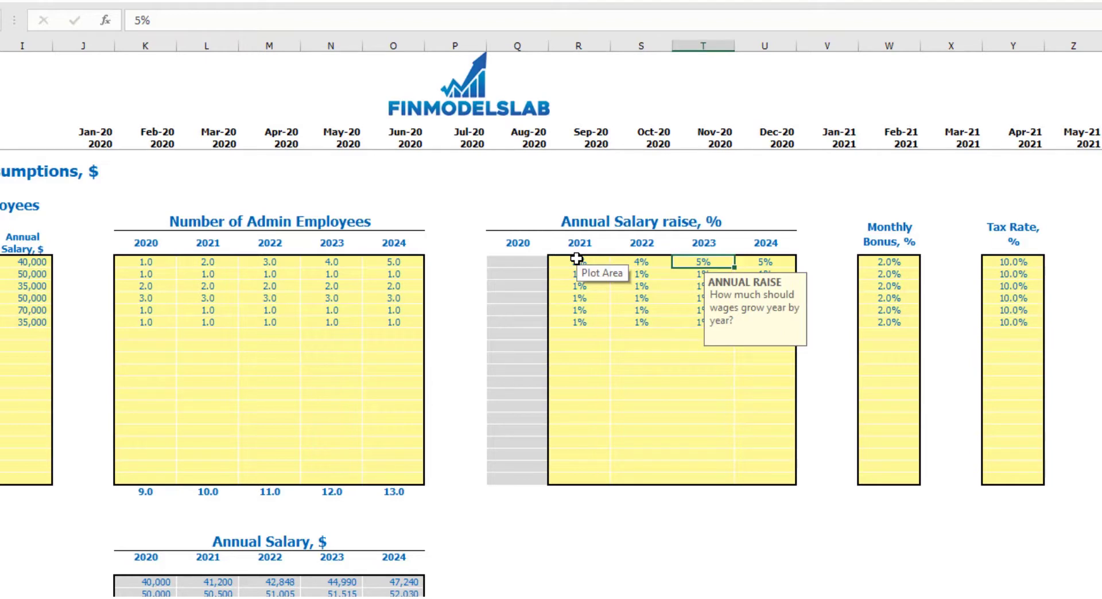
{"action": "type", "text": "5"}
{"action": "key", "text": "Tab"}
{"action": "type", "text": "6"}
{"action": "key", "text": "Return"}
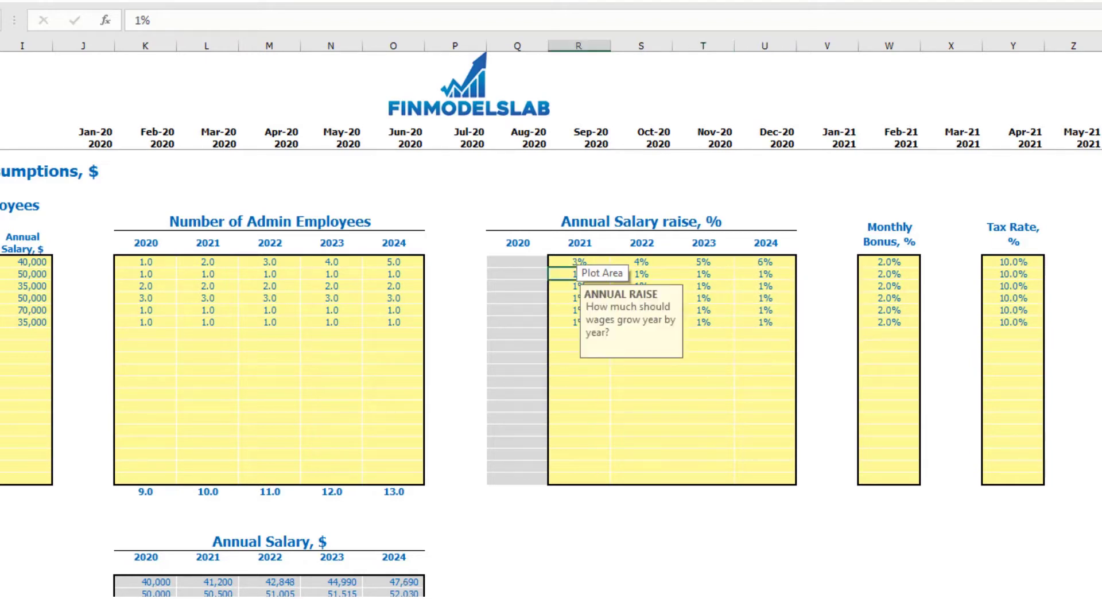
- Set the managers' monthly bonus to 5% and their tax rate to 12%
{"action": "left_click", "coordinate": [897, 260]}
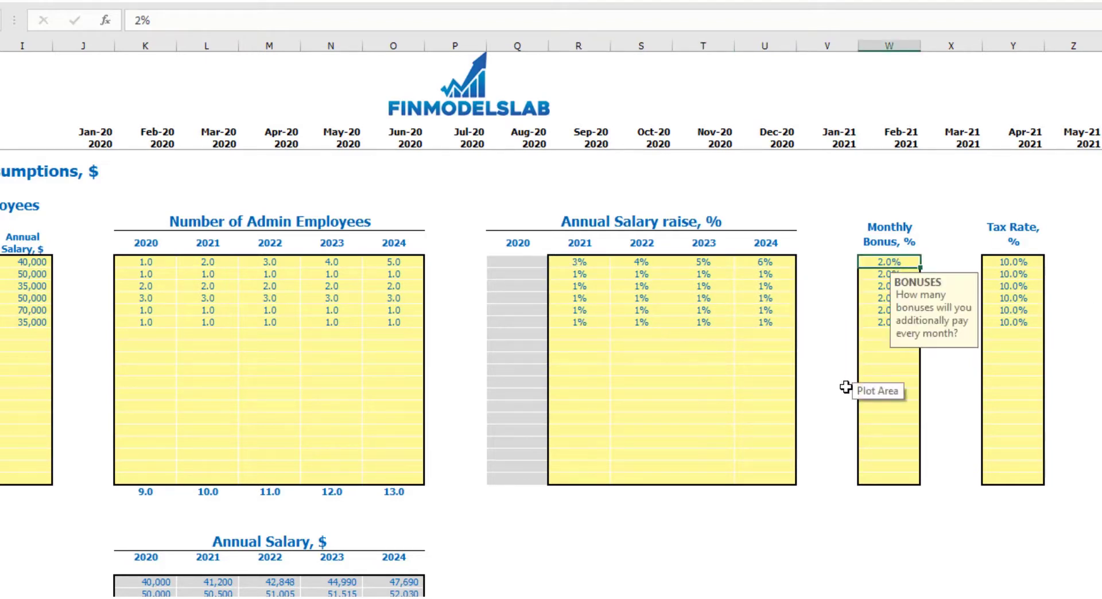
{"action": "type", "text": "5"}
{"action": "key", "text": "Return"}
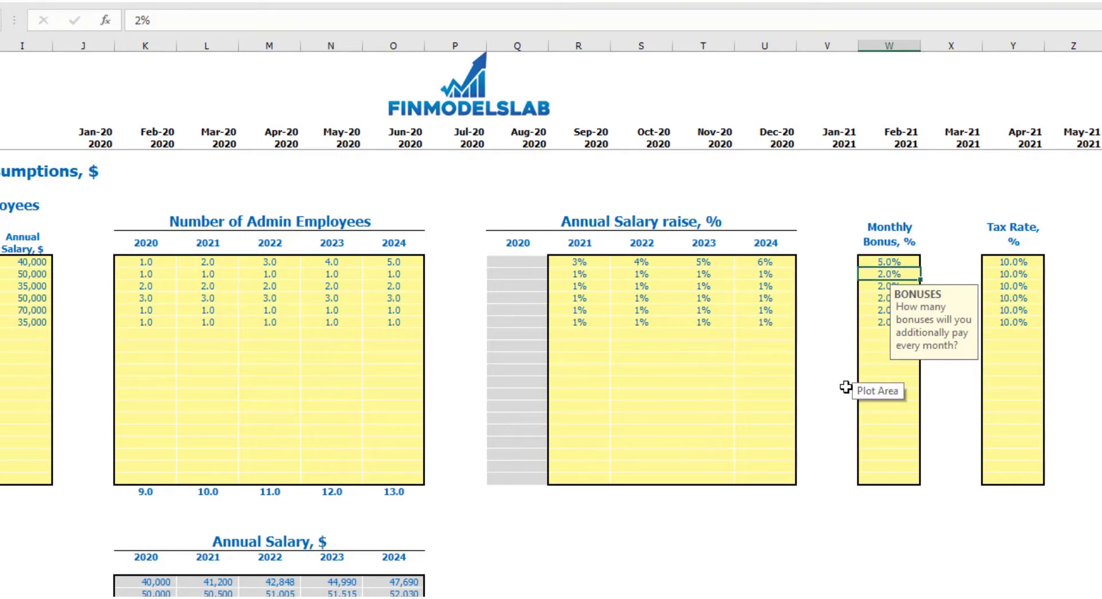
{"action": "left_click", "coordinate": [1029, 263]}
{"action": "type", "text": "12"}
{"action": "key", "text": "Return"}
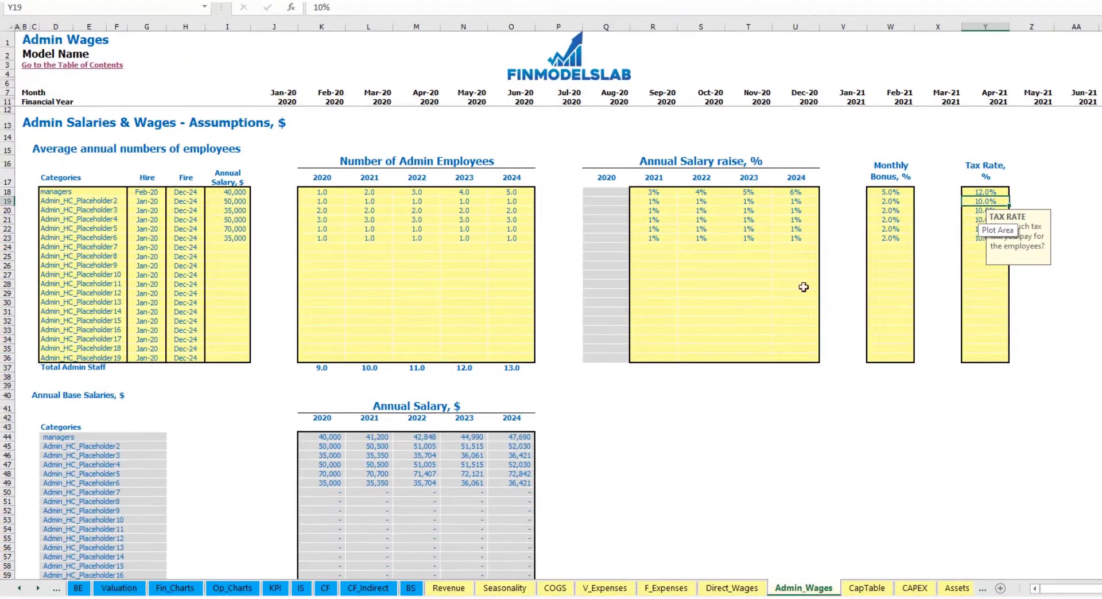
- Compare the managers' salary and yearly raise assumptions with the calculated annual base salaries
{"action": "scroll", "coordinate": [327, 356], "scroll_direction": "down", "scroll_amount": 3}
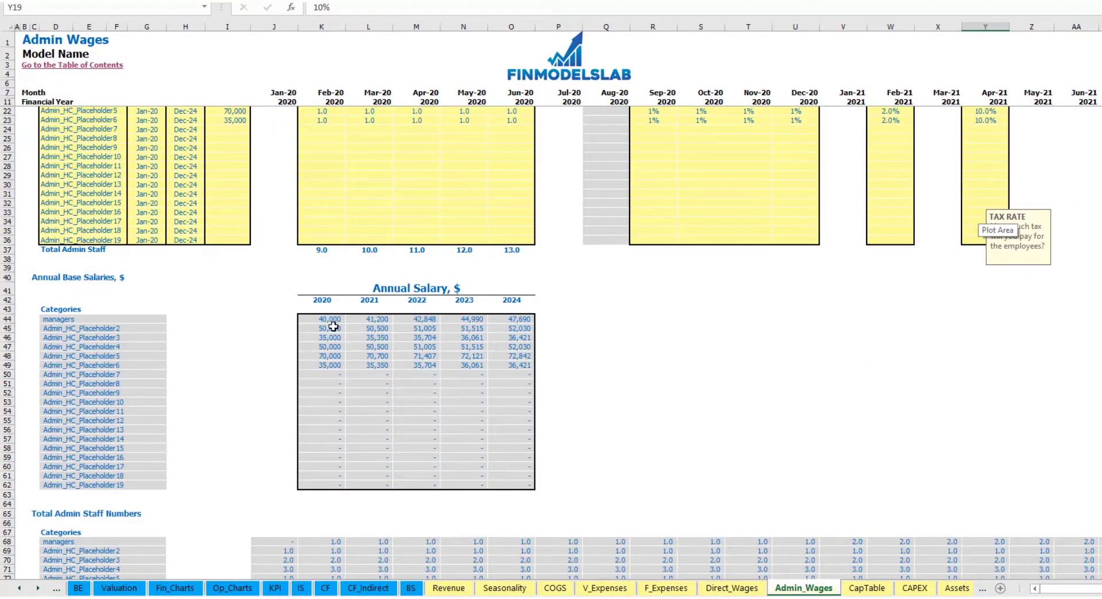
{"action": "scroll", "coordinate": [333, 326], "scroll_direction": "up", "scroll_amount": 3}
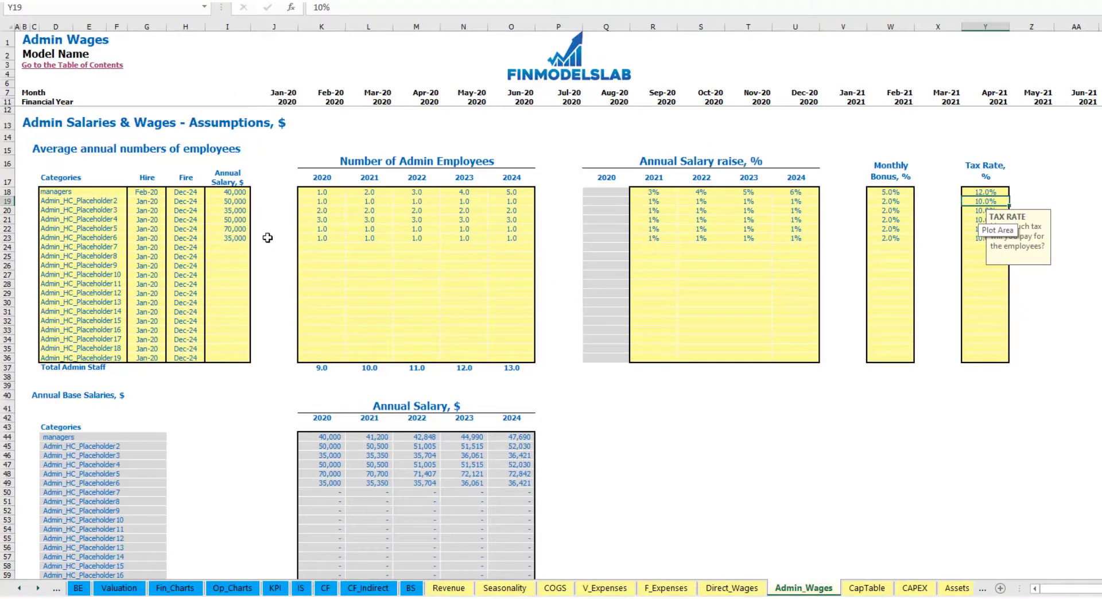
{"action": "left_click", "coordinate": [236, 194]}
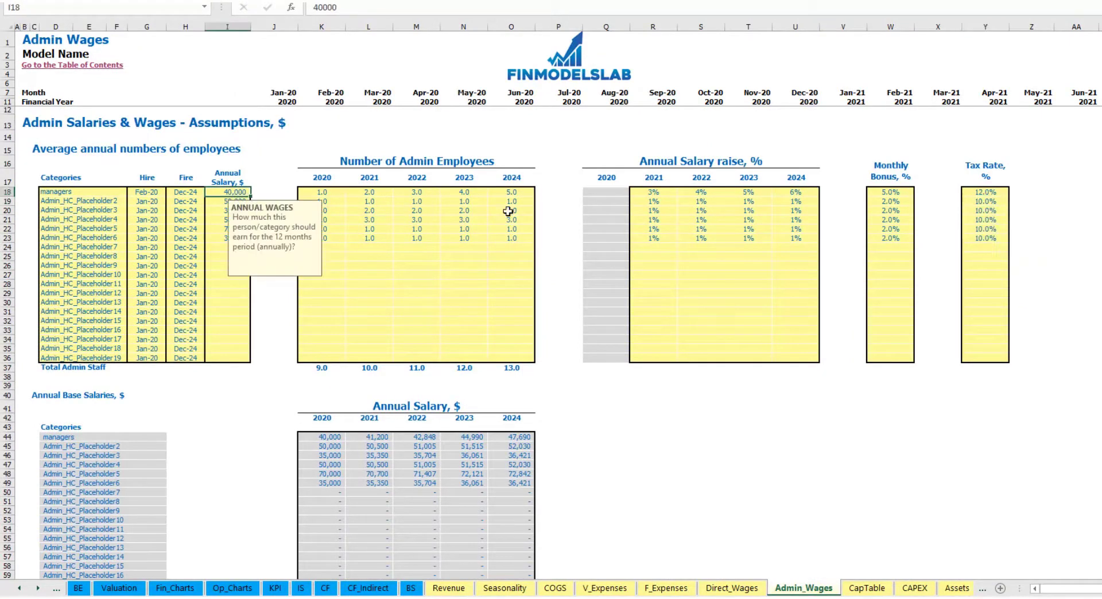
{"action": "left_click_drag", "start_coordinate": [651, 193], "coordinate": [813, 195]}
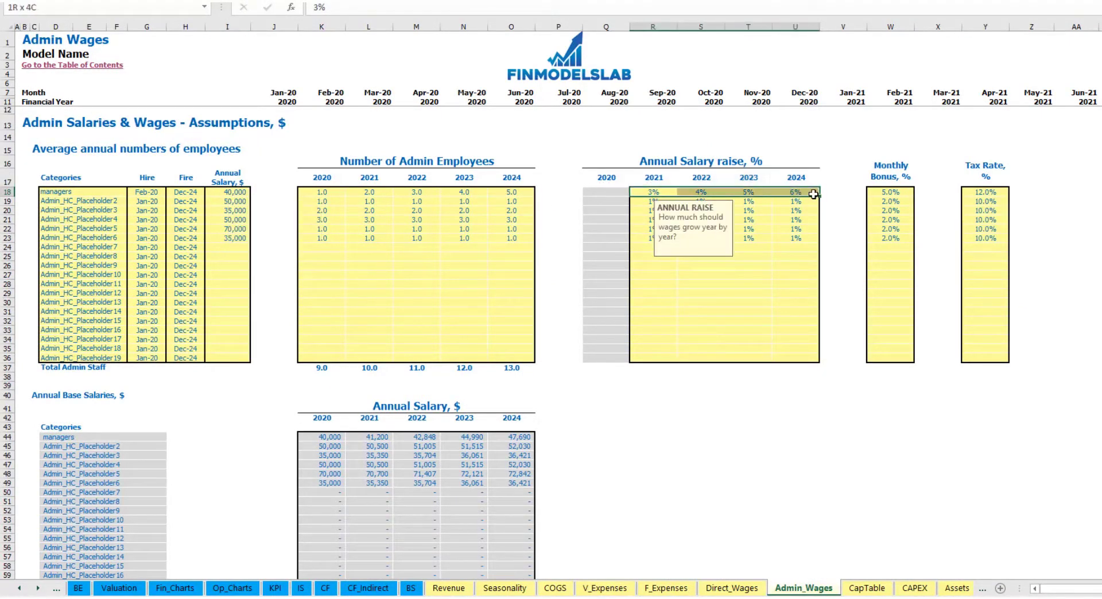
- Check the managers' hire date against the monthly staff numbers and review the monthly base salaries, bonuses and taxes
{"action": "scroll", "coordinate": [344, 435], "scroll_direction": "down", "scroll_amount": 13}
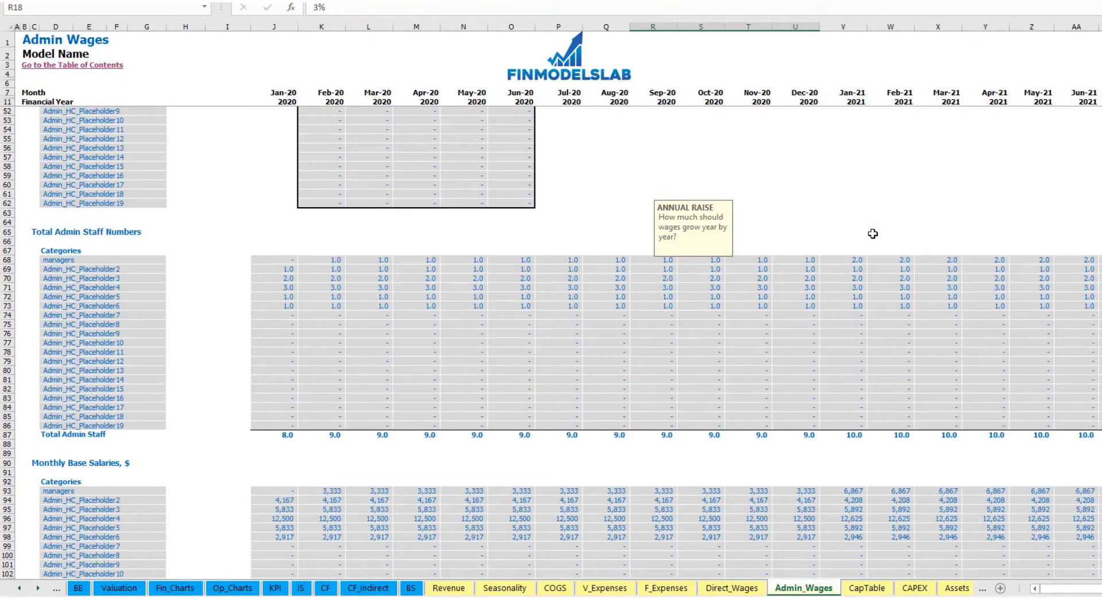
{"action": "left_click", "coordinate": [316, 258]}
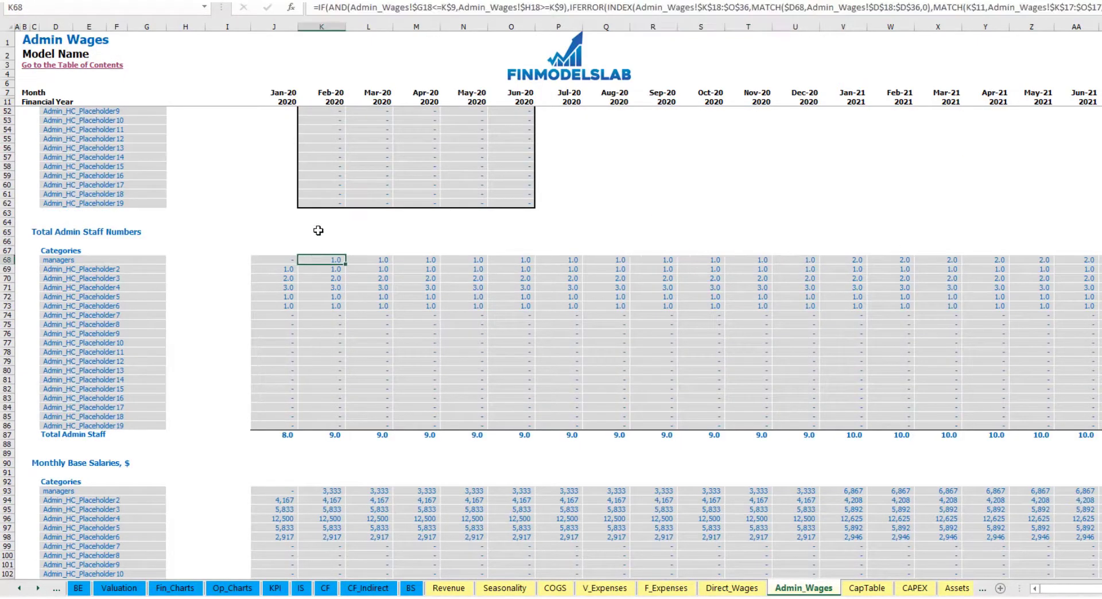
{"action": "scroll", "coordinate": [280, 198], "scroll_direction": "up", "scroll_amount": 13}
{"action": "left_click", "coordinate": [149, 191]}
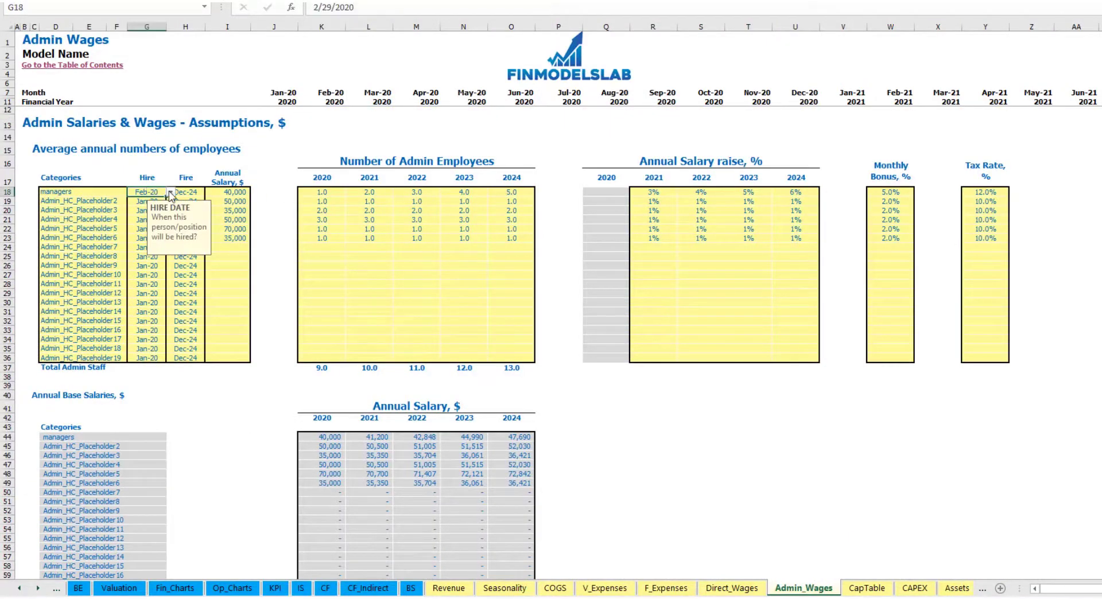
{"action": "scroll", "coordinate": [268, 266], "scroll_direction": "down", "scroll_amount": 13}
{"action": "scroll", "coordinate": [282, 277], "scroll_direction": "down", "scroll_amount": 7}
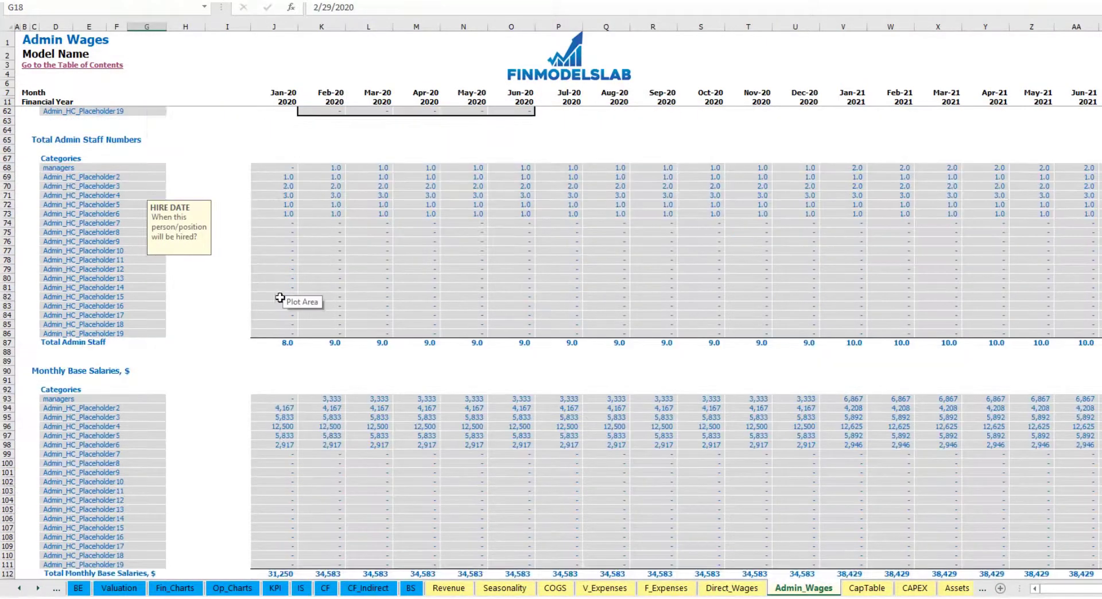
{"action": "left_click", "coordinate": [311, 278]}
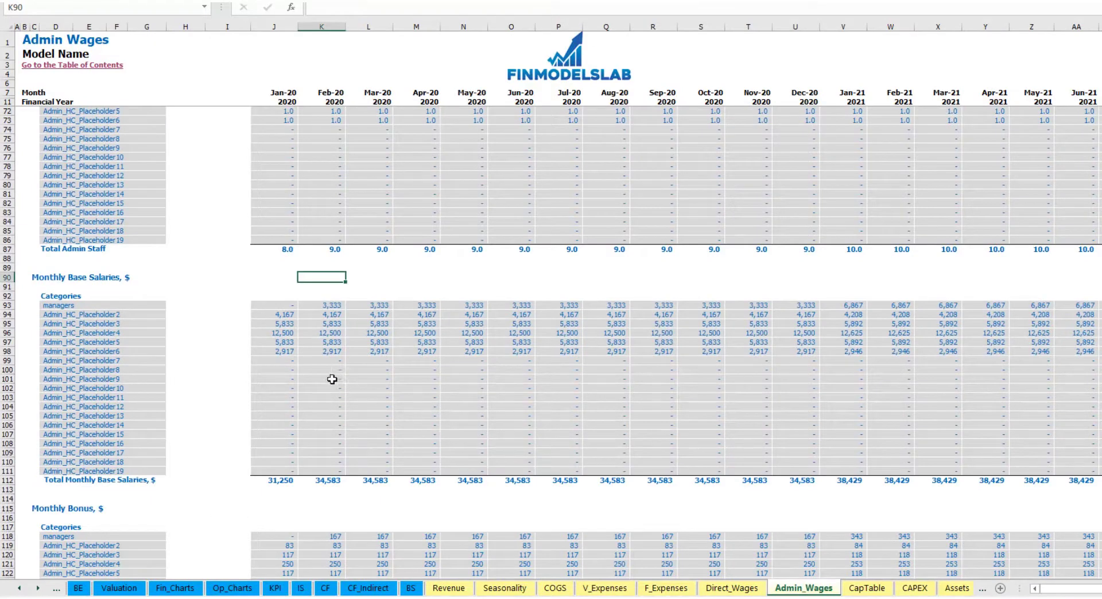
{"action": "scroll", "coordinate": [317, 435], "scroll_direction": "down", "scroll_amount": 13}
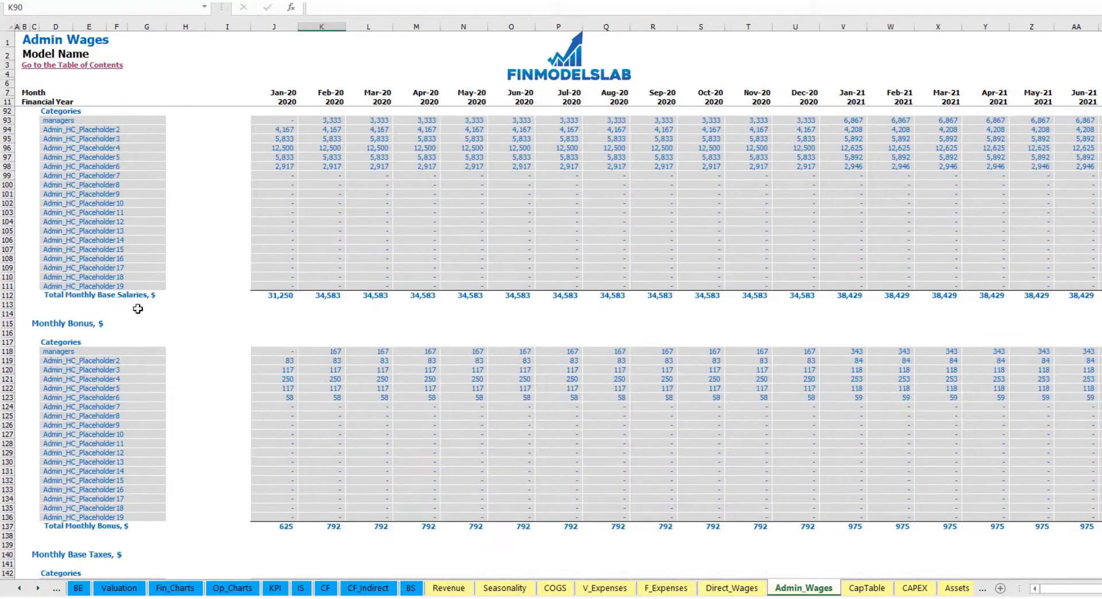
{"action": "scroll", "coordinate": [77, 342], "scroll_direction": "down", "scroll_amount": 3}
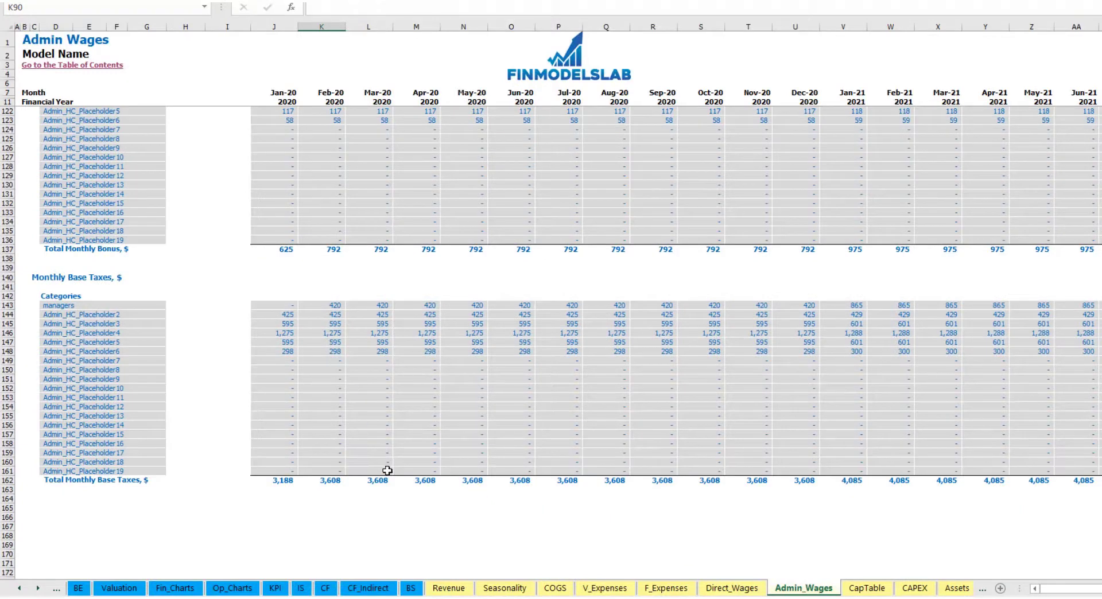
- Expand the admin salary and wages rows in the Income Statement and examine the monthly amounts per staff category
{"action": "left_click", "coordinate": [302, 588]}
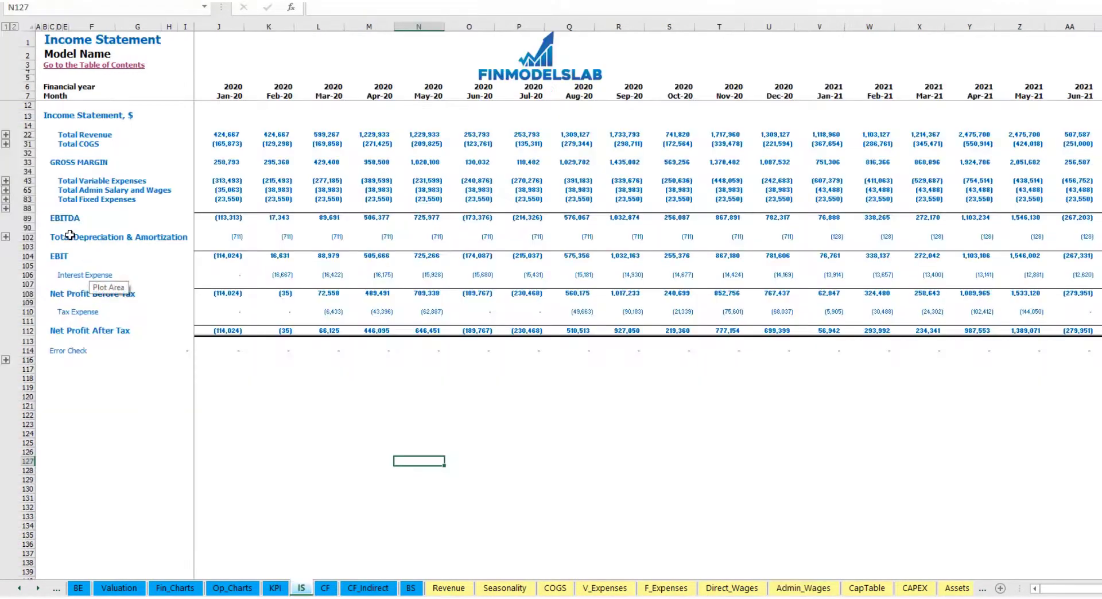
{"action": "left_click", "coordinate": [6, 190]}
{"action": "left_click_drag", "start_coordinate": [59, 208], "coordinate": [60, 366]}
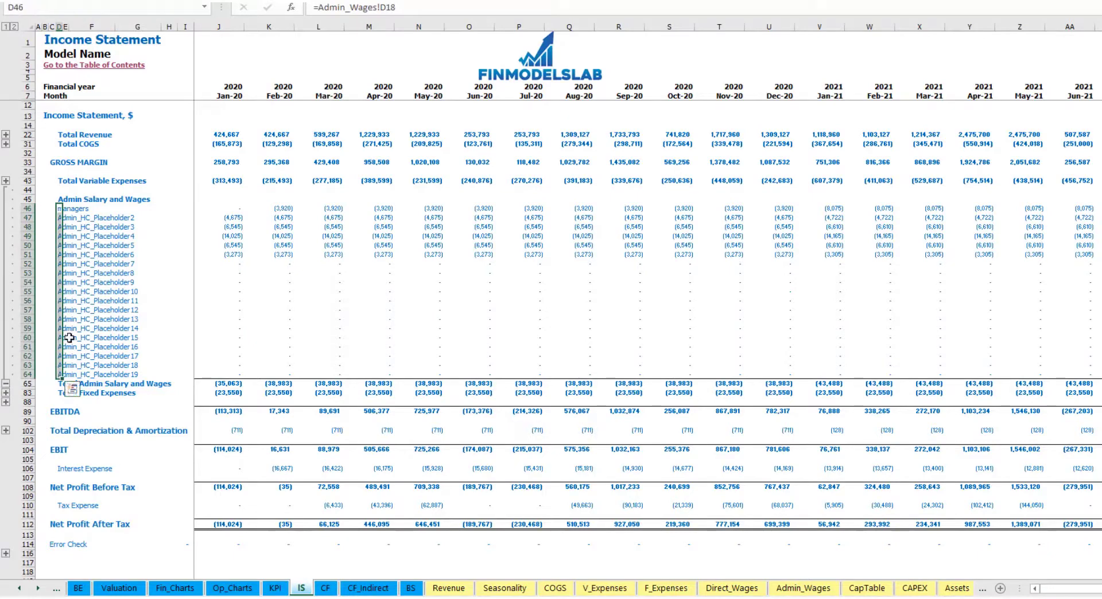
{"action": "left_click_drag", "start_coordinate": [229, 214], "coordinate": [977, 327]}
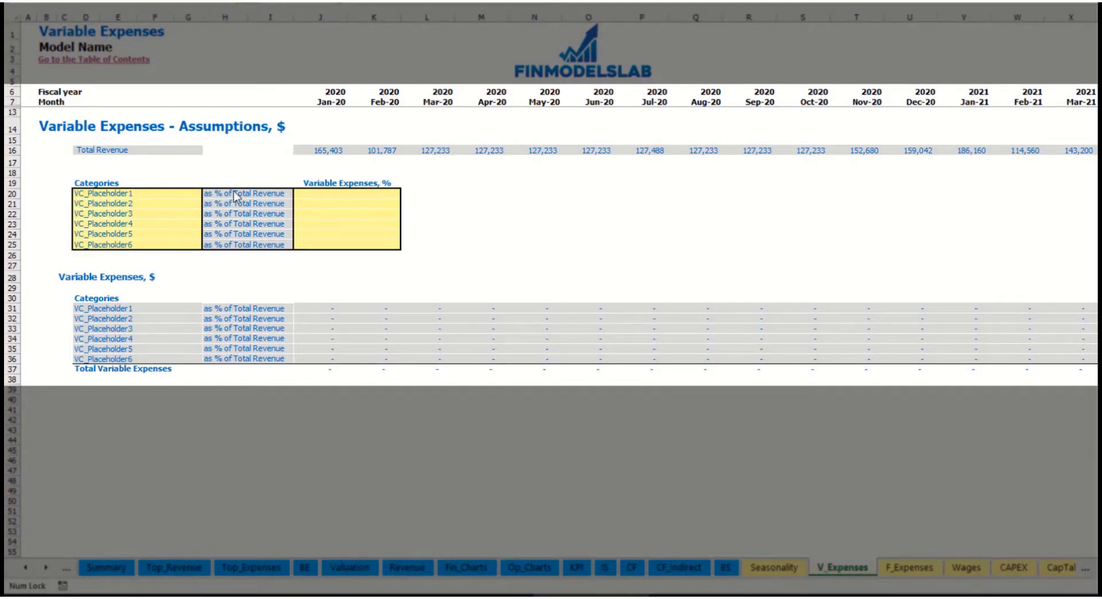
- Name the first variable expense category Bank fees and set it to 2.5% of total revenue
{"action": "left_click", "coordinate": [123, 194]}
{"action": "type", "text": "Ban"}
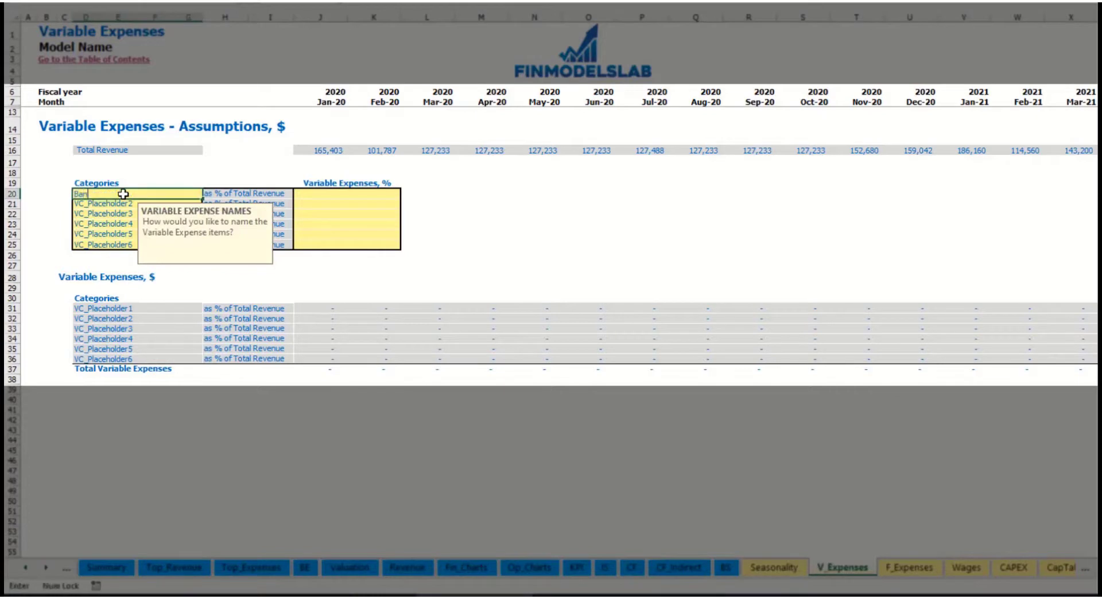
{"action": "type", "text": "k fees"}
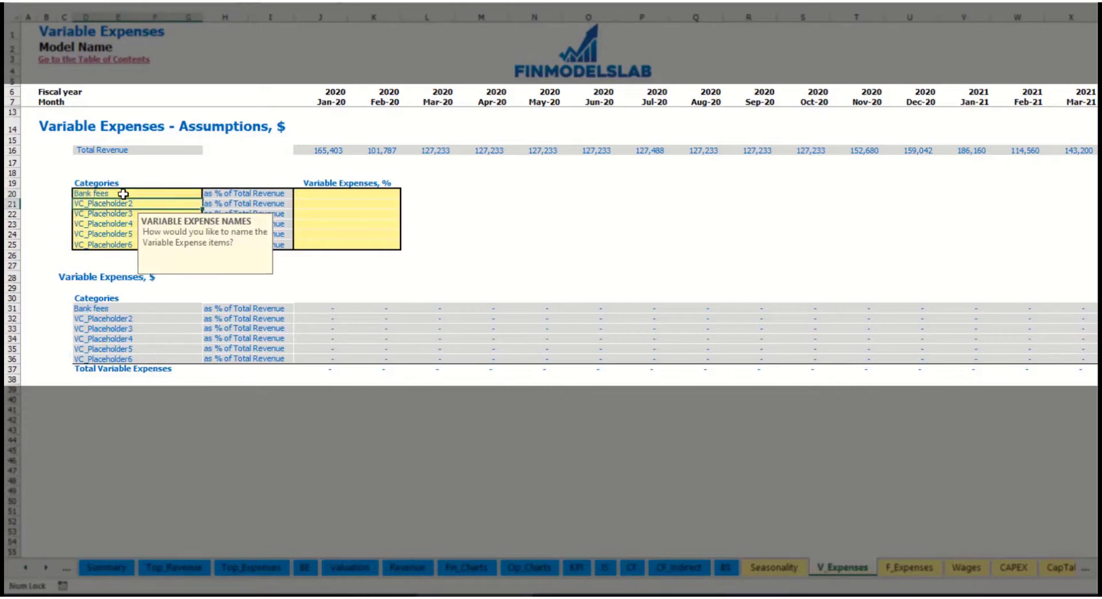
{"action": "left_click", "coordinate": [326, 193]}
{"action": "type", "text": "2.5%"}
{"action": "key", "text": "Return"}
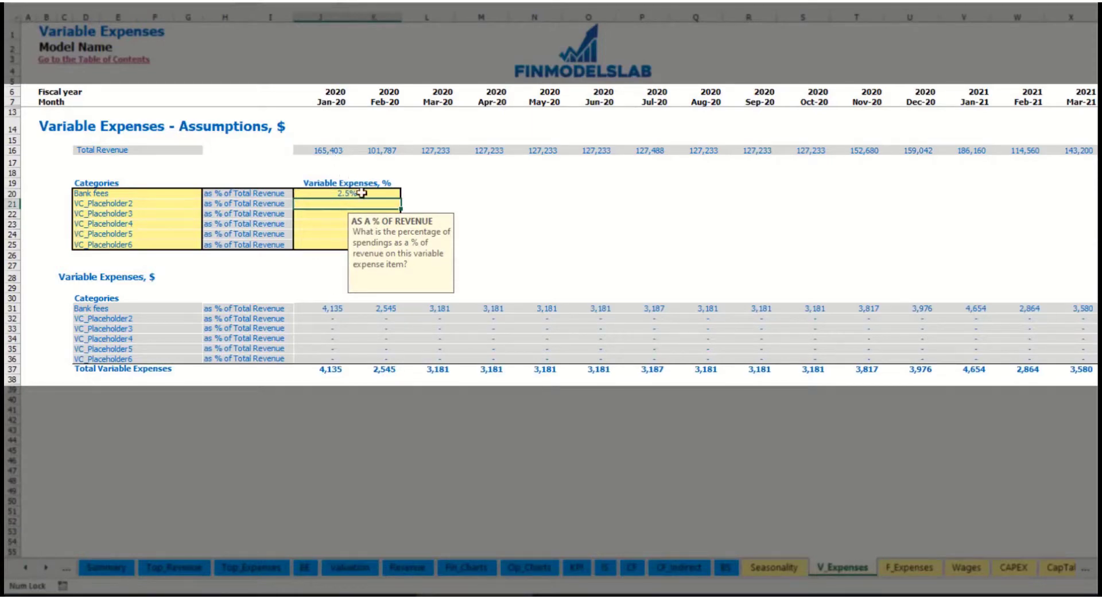
{"action": "left_click_drag", "start_coordinate": [324, 151], "coordinate": [856, 154]}
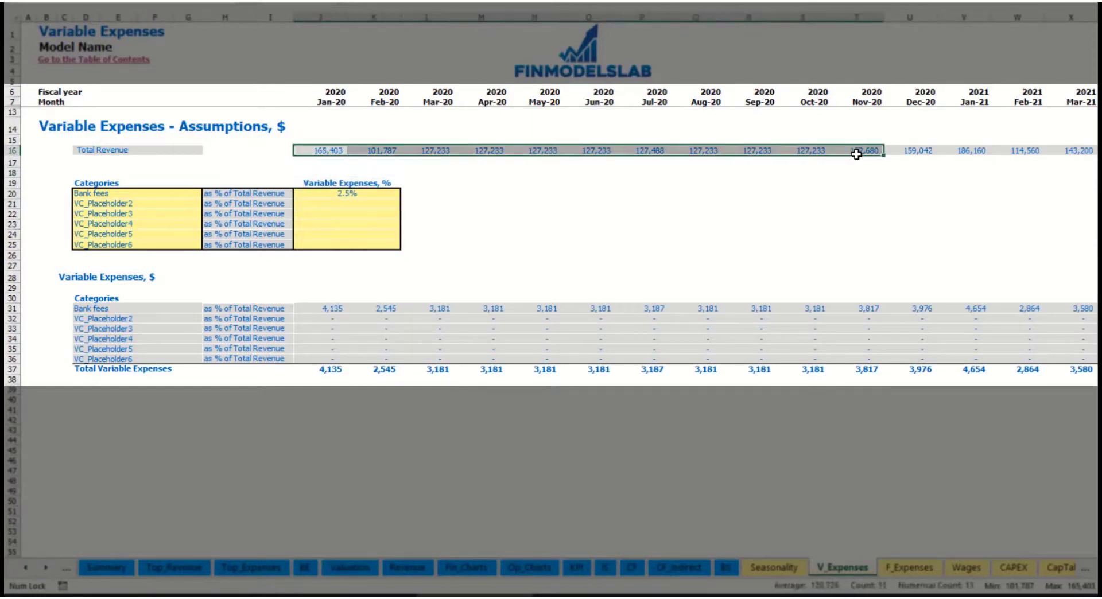
{"action": "scroll", "coordinate": [275, 307], "scroll_direction": "right", "scroll_amount": 10}
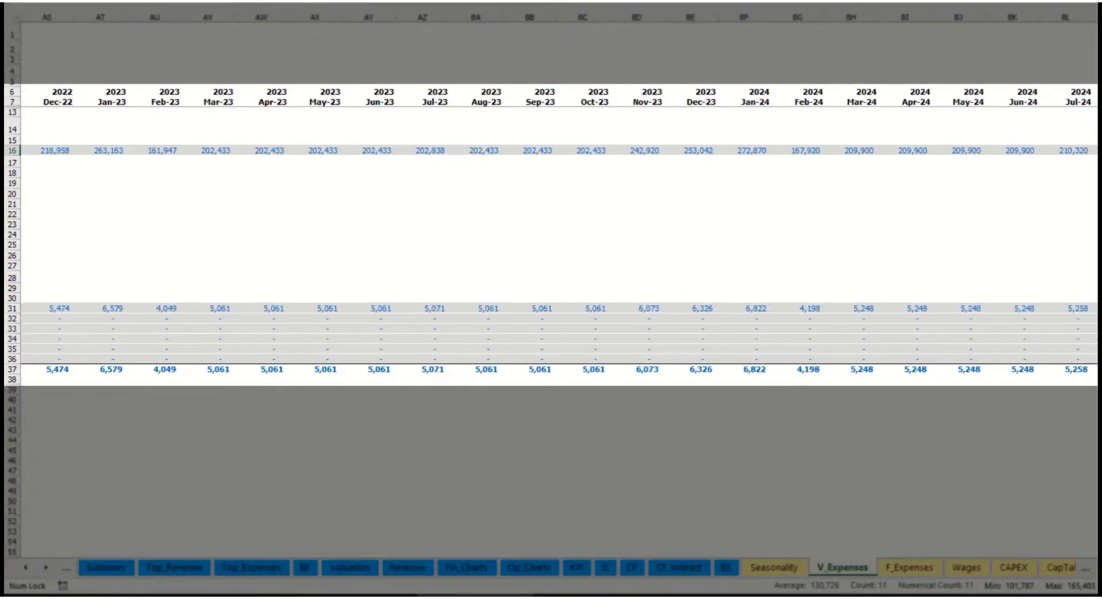
- Name the second variable expense category Other Var Exp and set it to 5% of total revenue
{"action": "scroll", "coordinate": [276, 307], "scroll_direction": "left", "scroll_amount": 10}
{"action": "left_click", "coordinate": [339, 309]}
{"action": "left_click", "coordinate": [428, 309]}
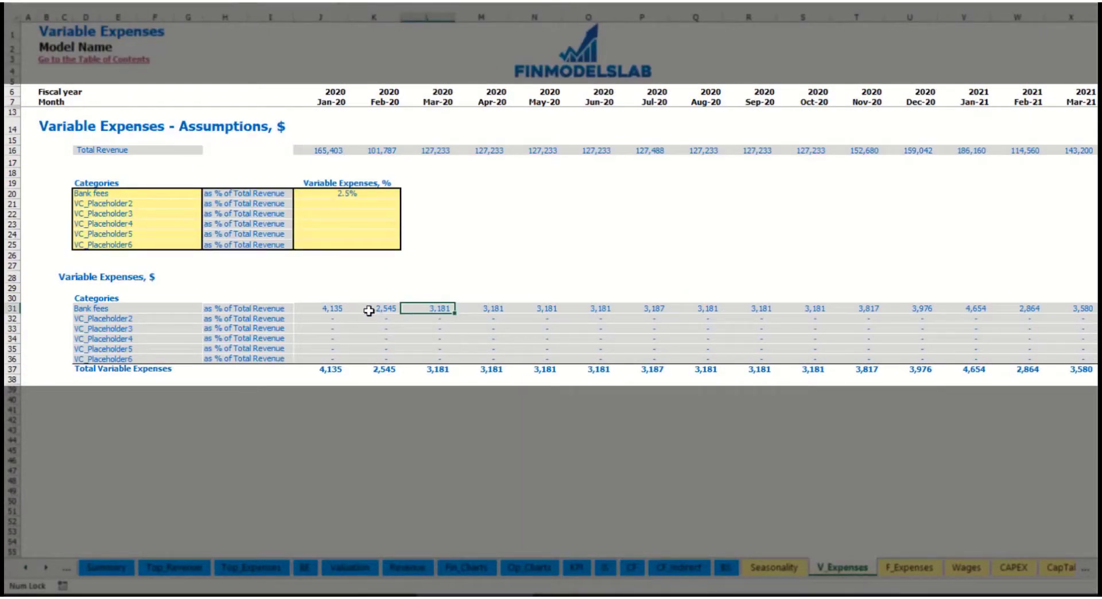
{"action": "left_click", "coordinate": [142, 205]}
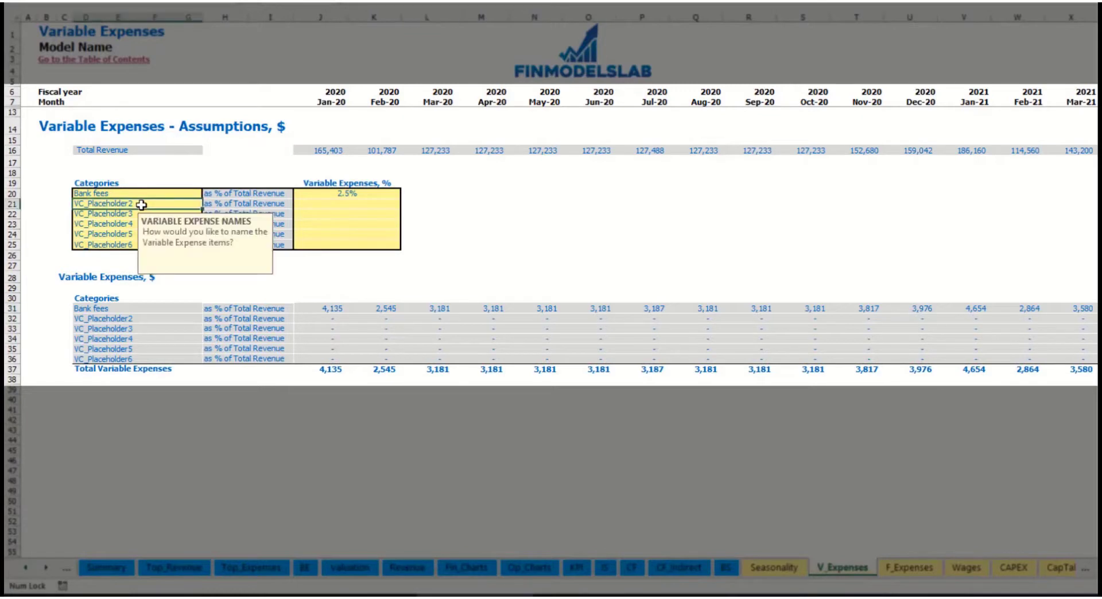
{"action": "type", "text": "O"}
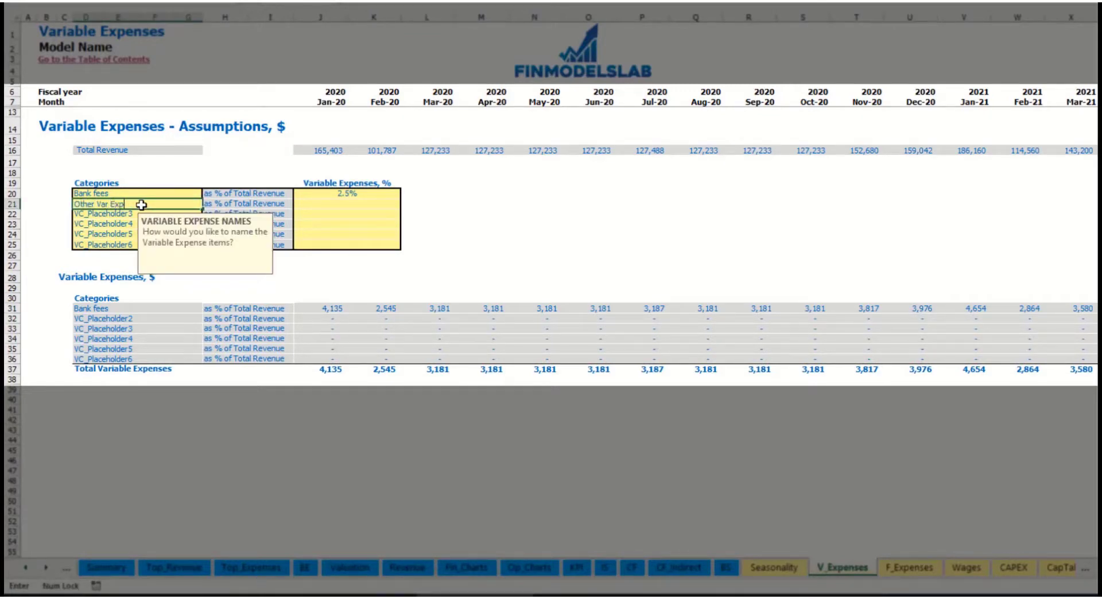
{"action": "type", "text": "ther Var Exp"}
{"action": "left_click", "coordinate": [336, 202]}
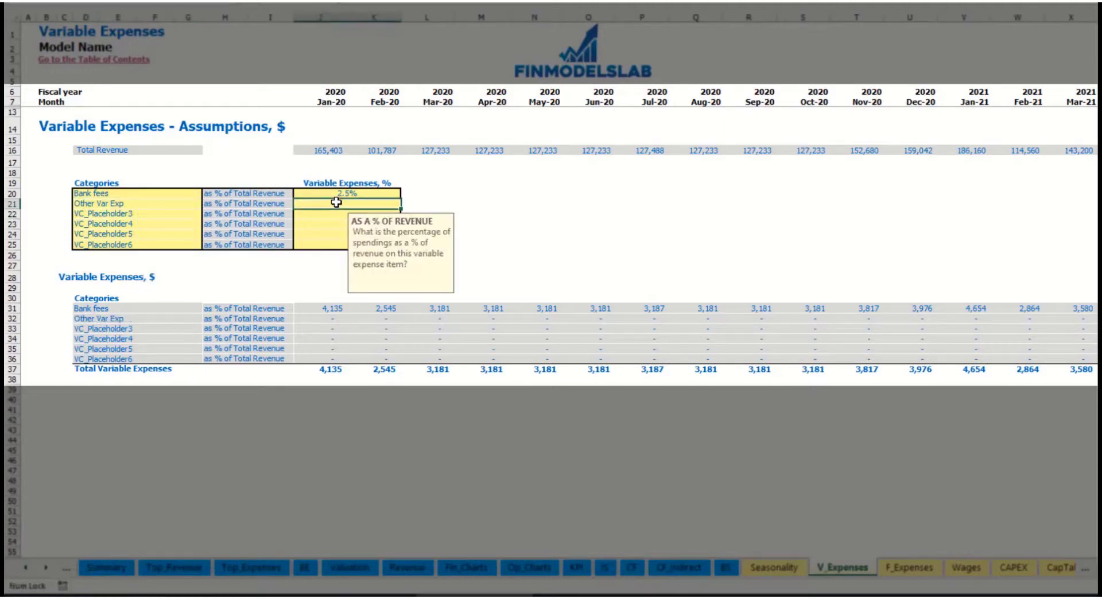
{"action": "type", "text": "5%"}
{"action": "key", "text": "Return"}
- Name the third variable expense category Direct Labor and set it to 15% of total revenue
{"action": "left_click", "coordinate": [178, 215]}
{"action": "type", "text": "Direct Labor"}
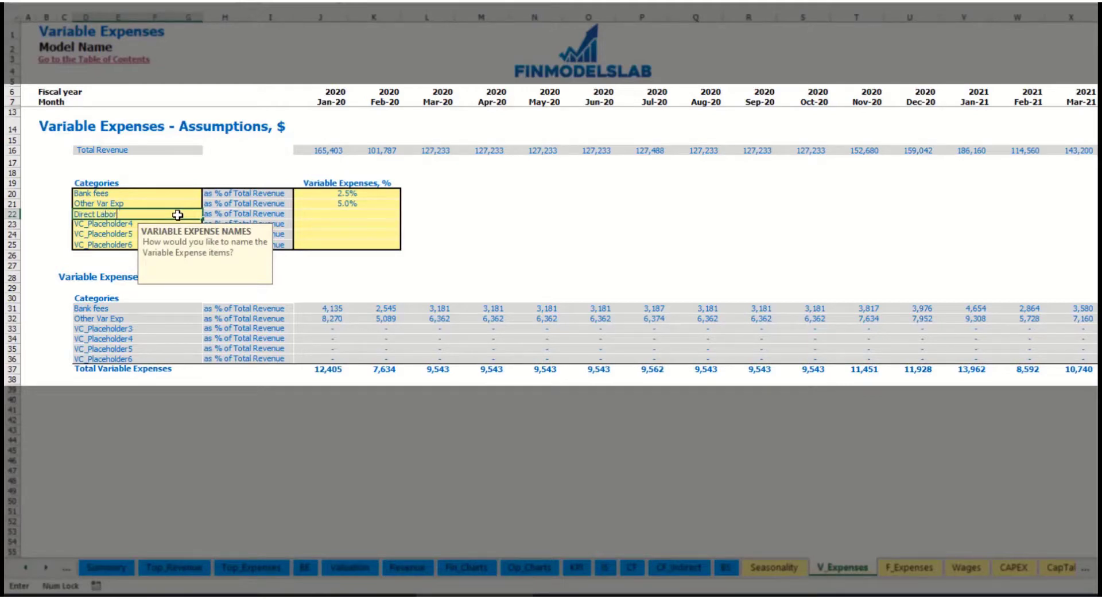
{"action": "key", "text": "Return"}
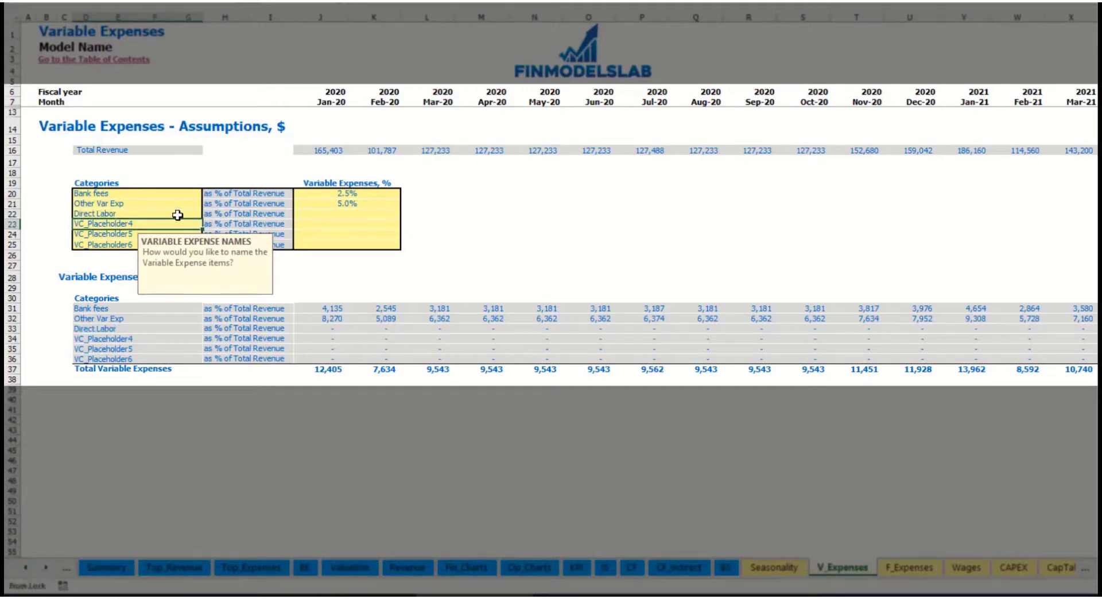
{"action": "left_click", "coordinate": [326, 215]}
{"action": "type", "text": "15"}
{"action": "key", "text": "Return"}
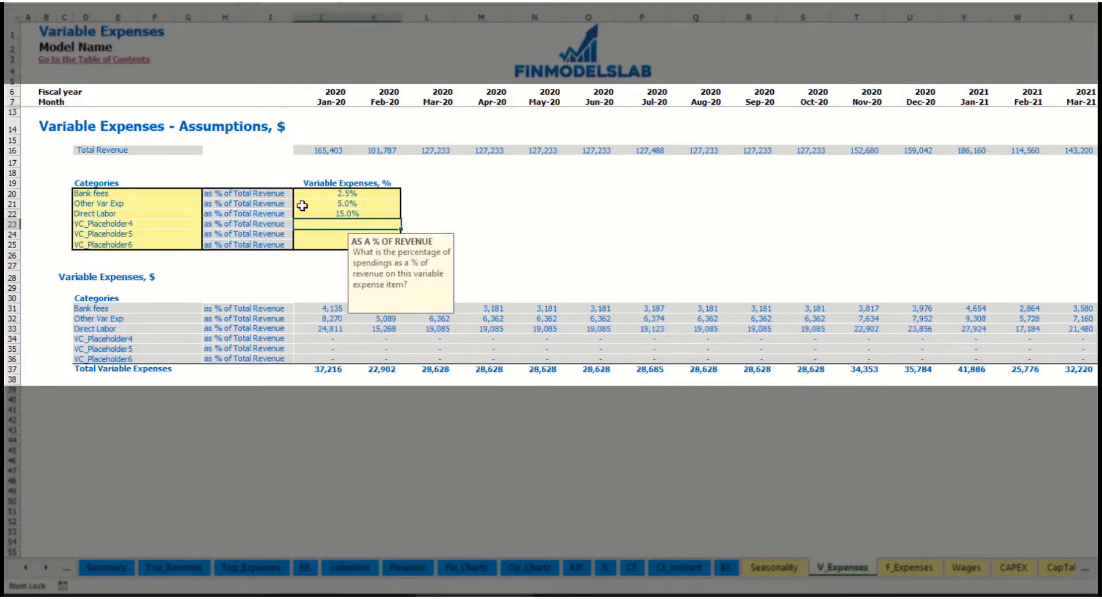
- Expand the variable expenses rows in the Income Statement and examine the monthly amounts per category
{"action": "left_click", "coordinate": [323, 308]}
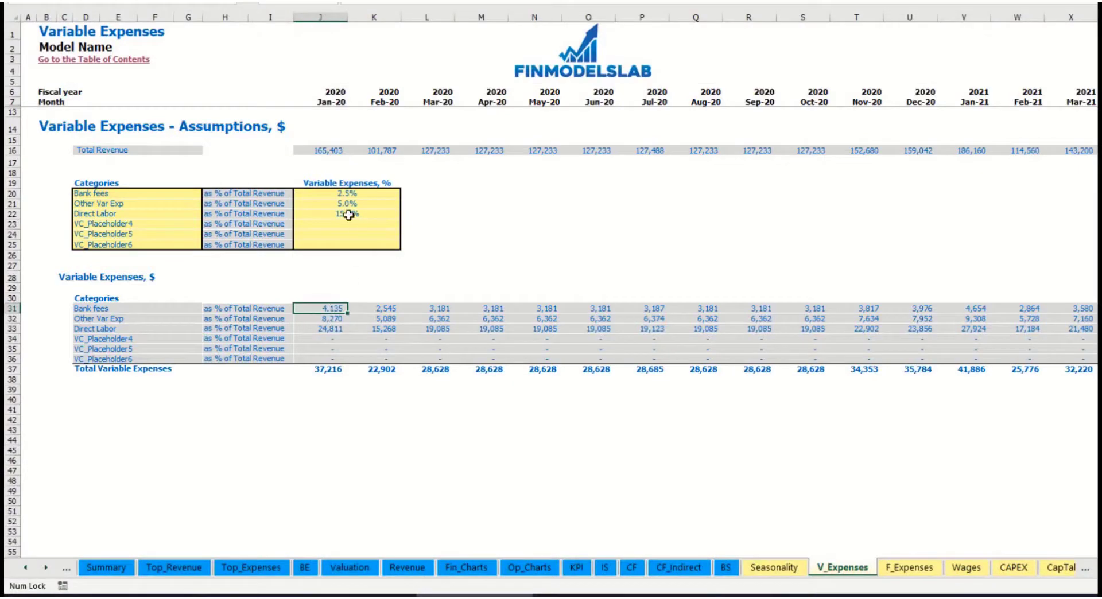
{"action": "left_click", "coordinate": [609, 570]}
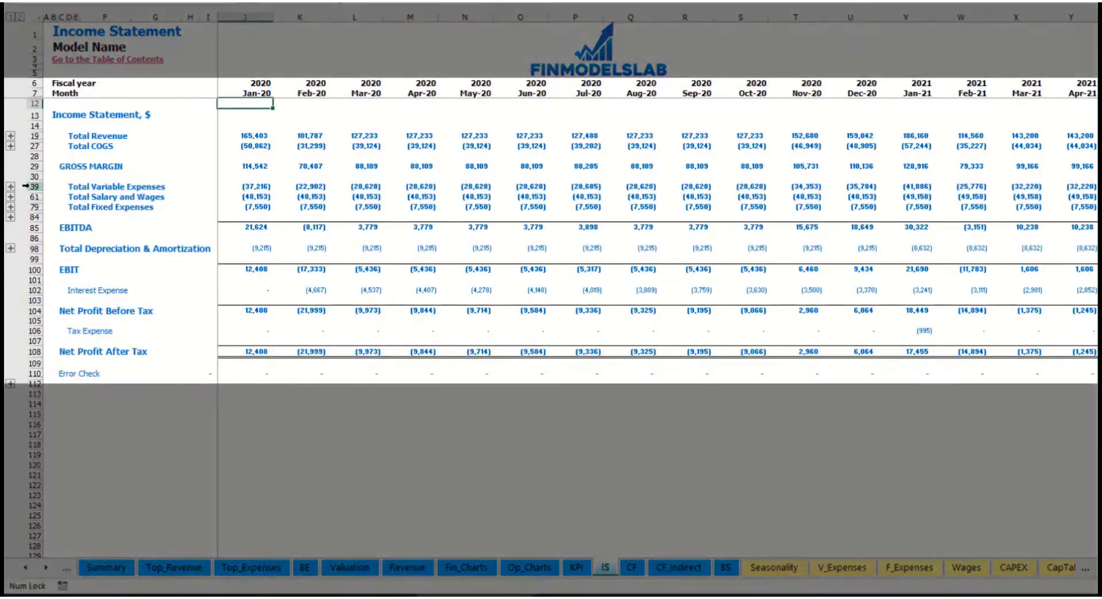
{"action": "left_click", "coordinate": [33, 186]}
{"action": "left_click", "coordinate": [10, 187]}
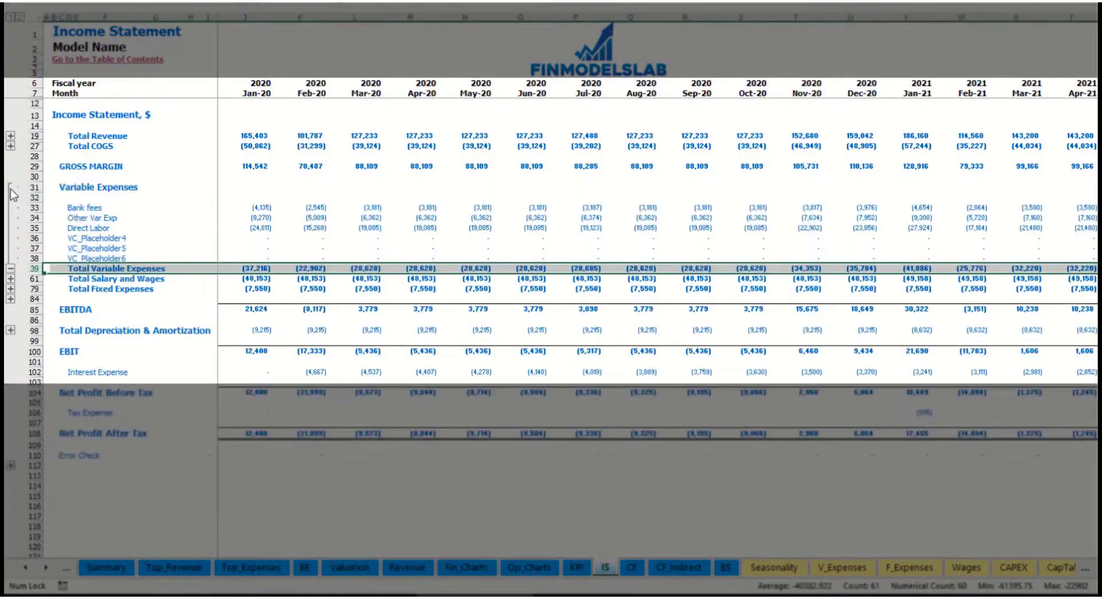
{"action": "left_click_drag", "start_coordinate": [40, 208], "coordinate": [44, 246]}
{"action": "left_click", "coordinate": [396, 207]}
{"action": "left_click_drag", "start_coordinate": [72, 208], "coordinate": [73, 259]}
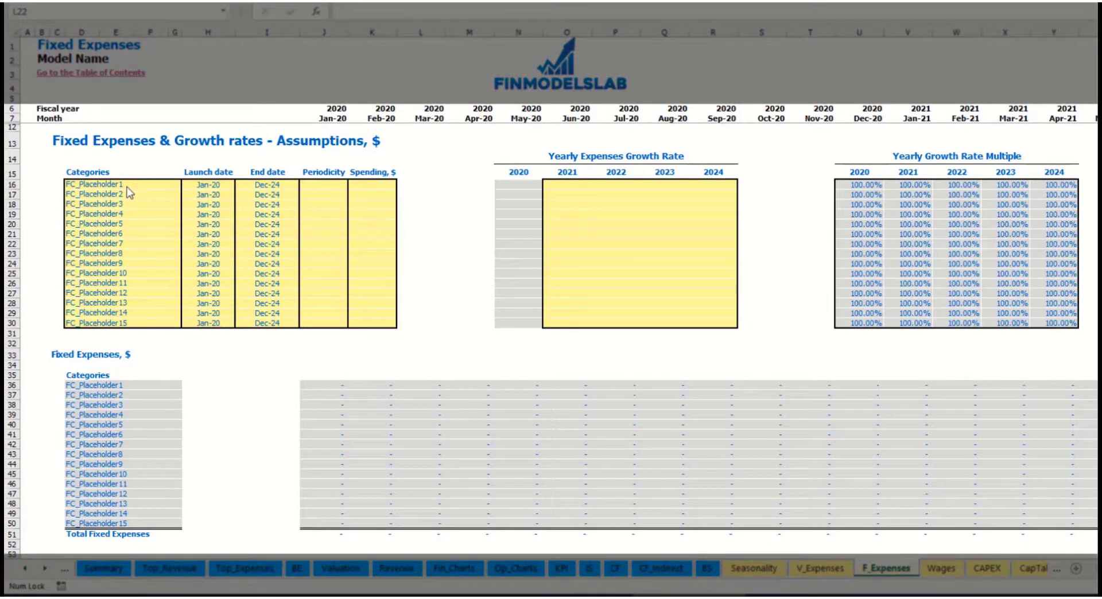
- On the Fixed Expenses sheet, name the first category Utilities and set its launch date to Mar-20
{"action": "left_click", "coordinate": [125, 184]}
{"action": "type", "text": "Utilitie"}
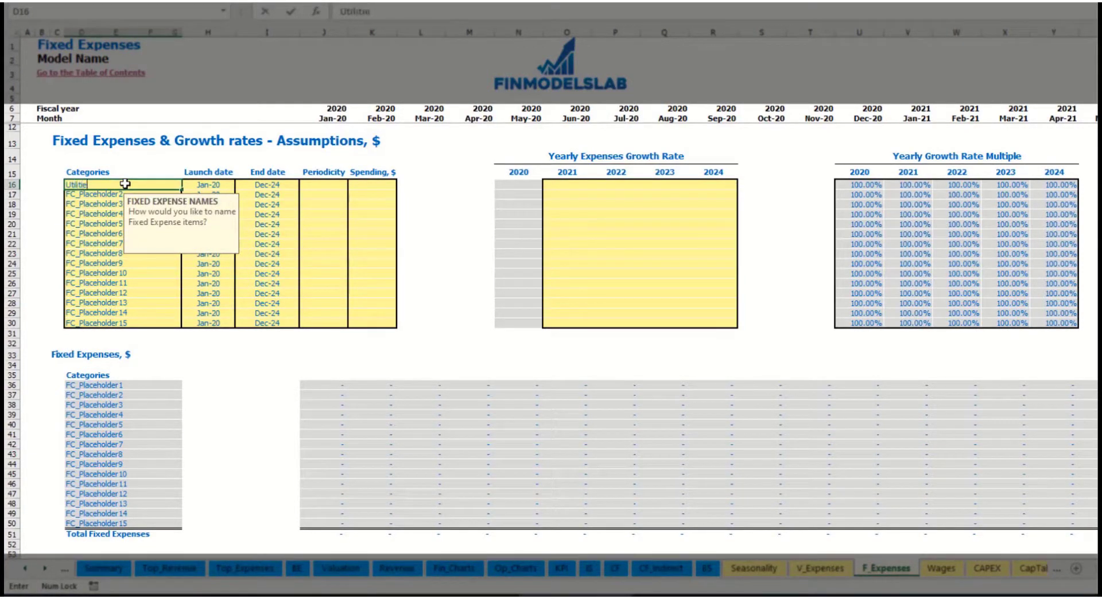
{"action": "type", "text": "s"}
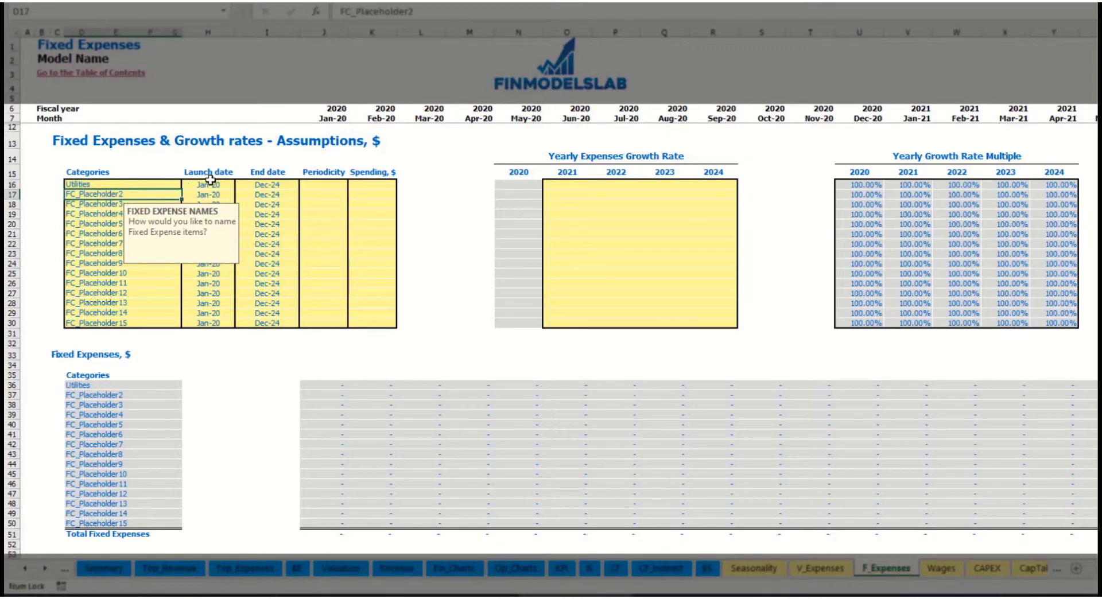
{"action": "left_click", "coordinate": [214, 184]}
{"action": "left_click", "coordinate": [241, 185]}
{"action": "left_click", "coordinate": [207, 214]}
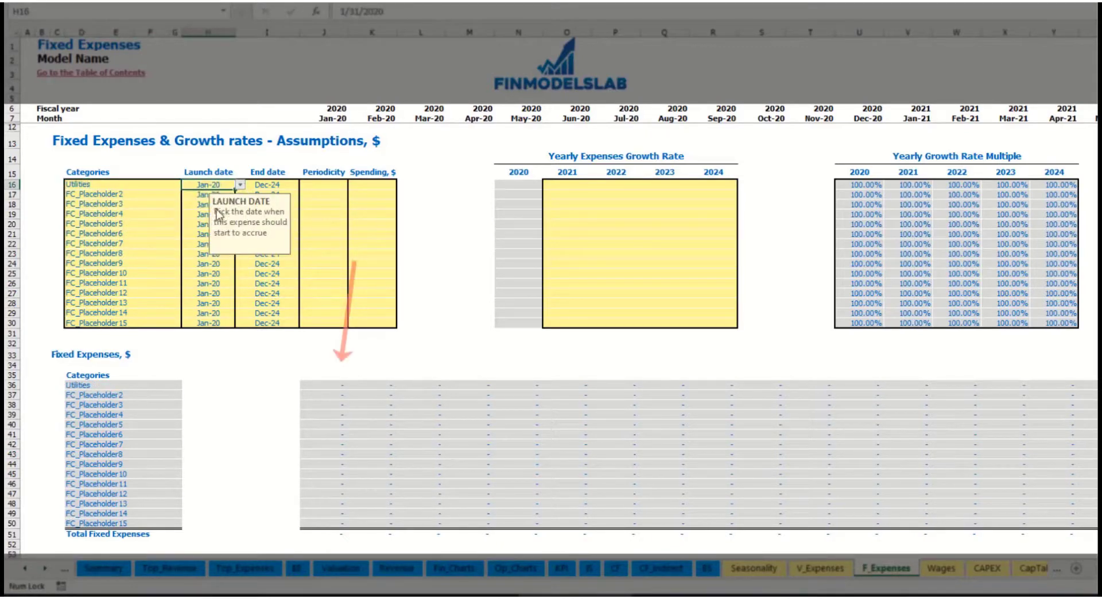
- Check the Utilities end date against the monthly timeline of the Fixed Expenses sheet
{"action": "left_click", "coordinate": [276, 183]}
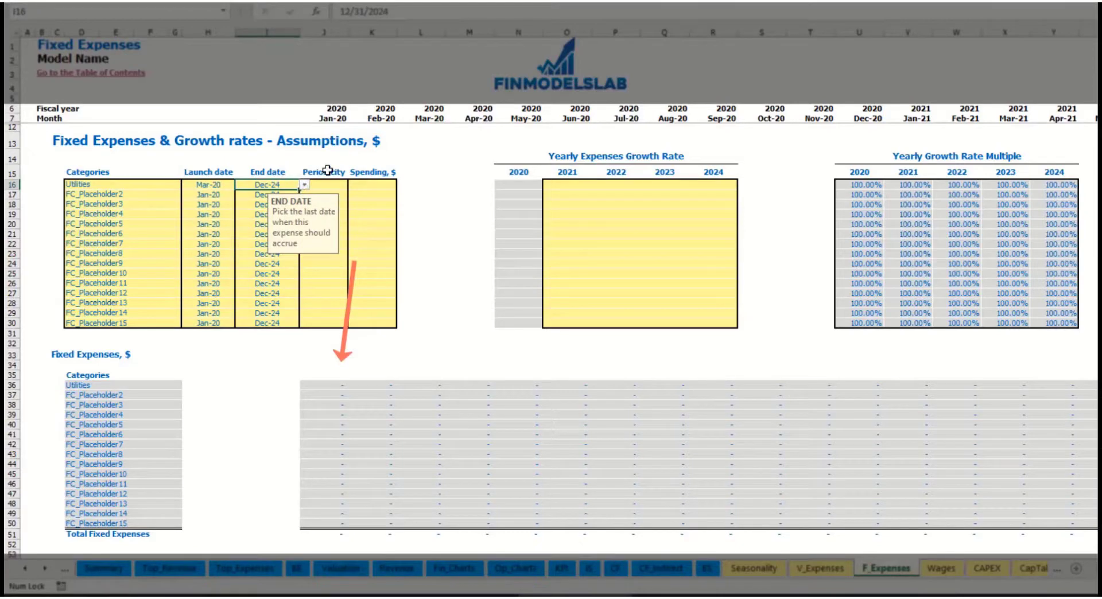
{"action": "left_click", "coordinate": [331, 119]}
{"action": "key", "text": "ctrl+Right"}
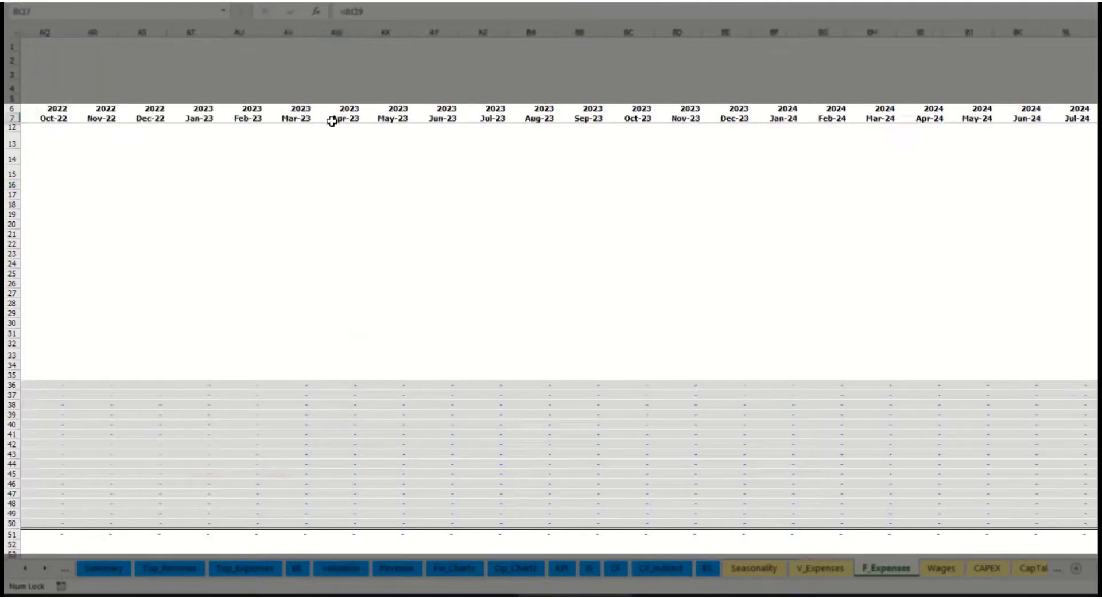
{"action": "key", "text": "ctrl+Left"}
{"action": "key", "text": "Left"}
{"action": "key", "text": "Left"}
{"action": "key", "text": "Left"}
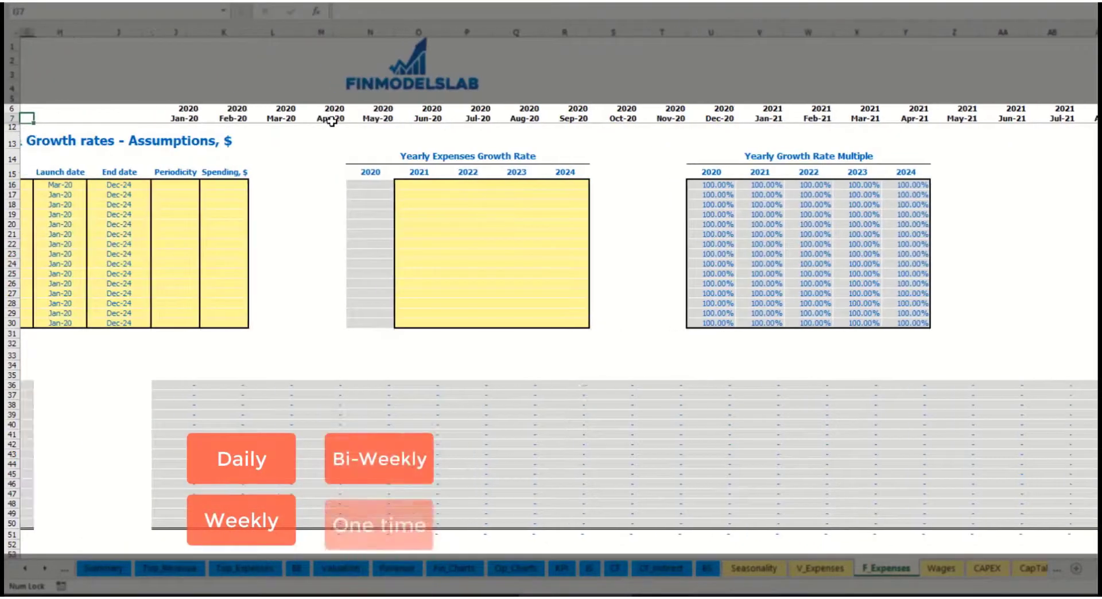
{"action": "key", "text": "Home"}
- Set the Utilities periodicity to Daily and its spending to 50
{"action": "left_click", "coordinate": [343, 185]}
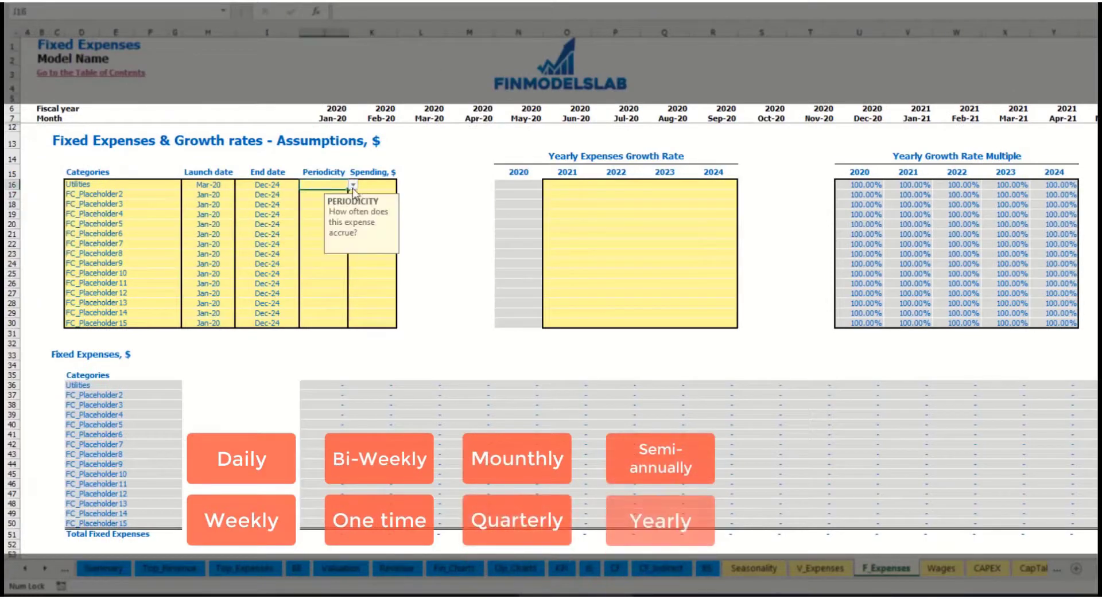
{"action": "left_click", "coordinate": [352, 185]}
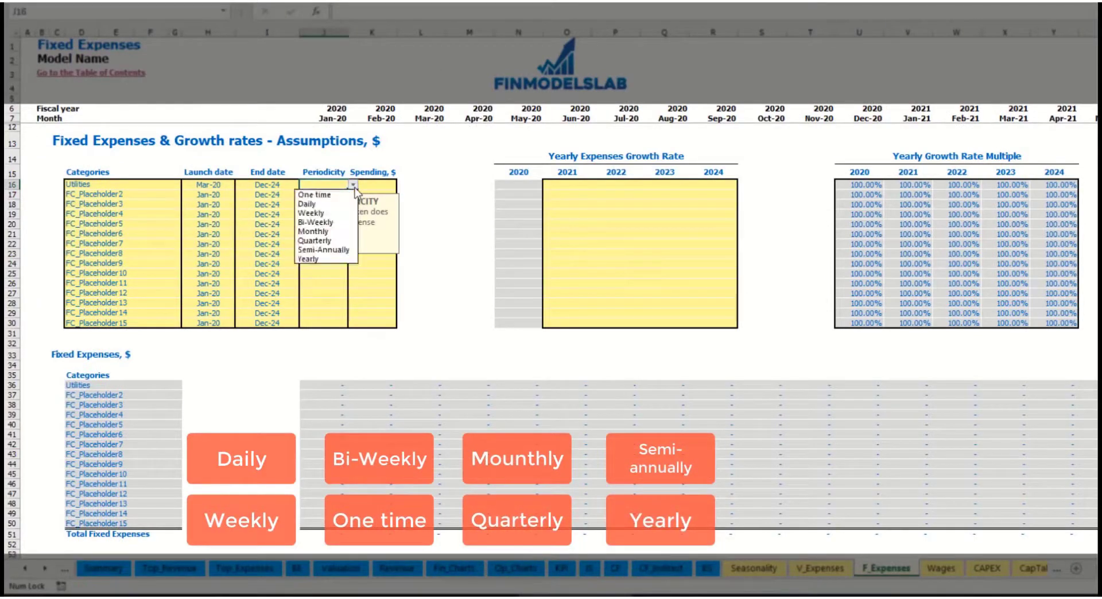
{"action": "left_click", "coordinate": [321, 204]}
{"action": "key", "text": "Right"}
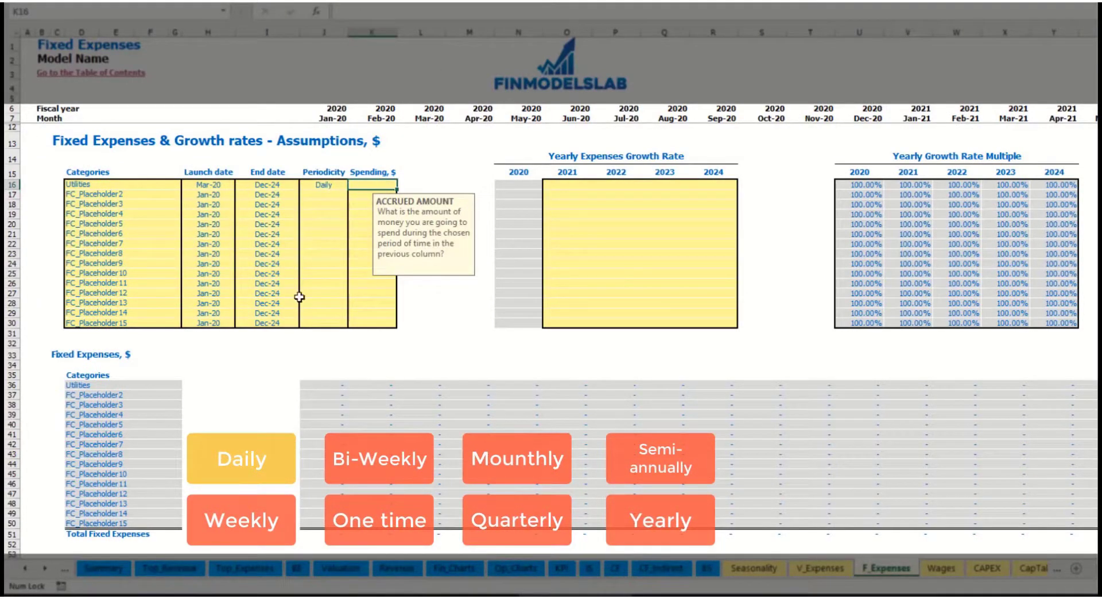
{"action": "type", "text": "50"}
{"action": "key", "text": "Return"}
- Examine the calculated monthly Utilities expenses from March to May 2020, comparing months of different length
{"action": "left_click", "coordinate": [428, 385]}
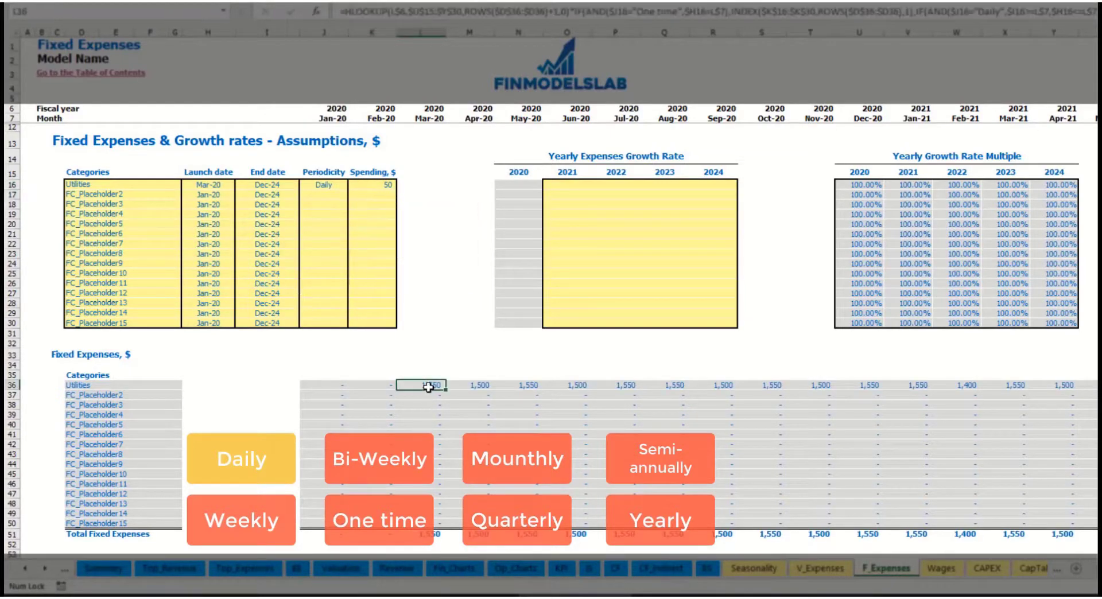
{"action": "left_click", "coordinate": [477, 386]}
{"action": "left_click", "coordinate": [534, 389]}
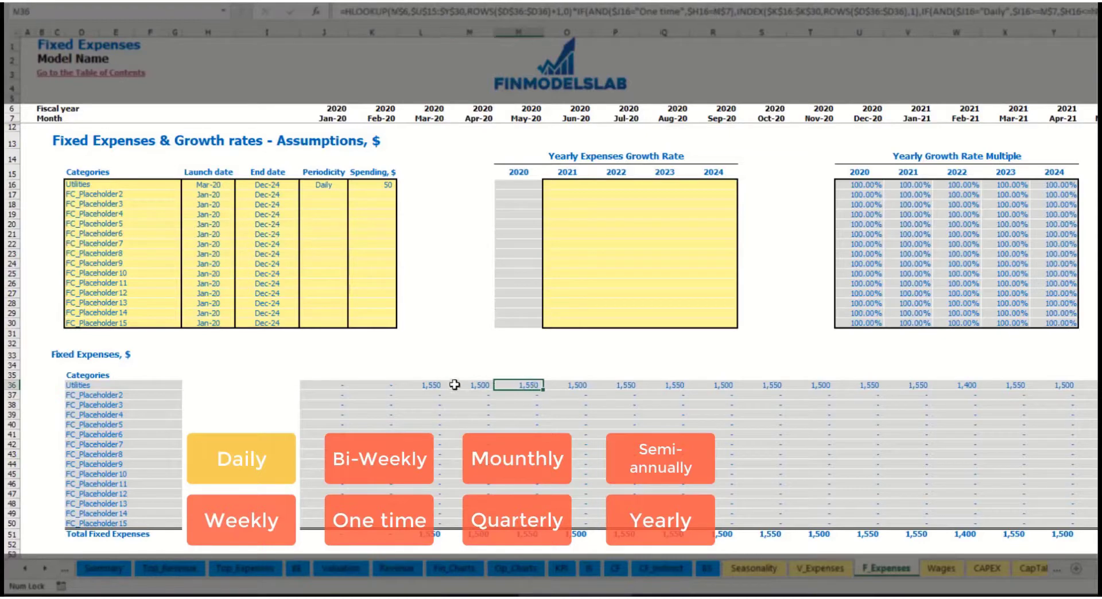
{"action": "left_click", "coordinate": [430, 379]}
{"action": "left_click", "coordinate": [442, 385]}
{"action": "left_click", "coordinate": [462, 386]}
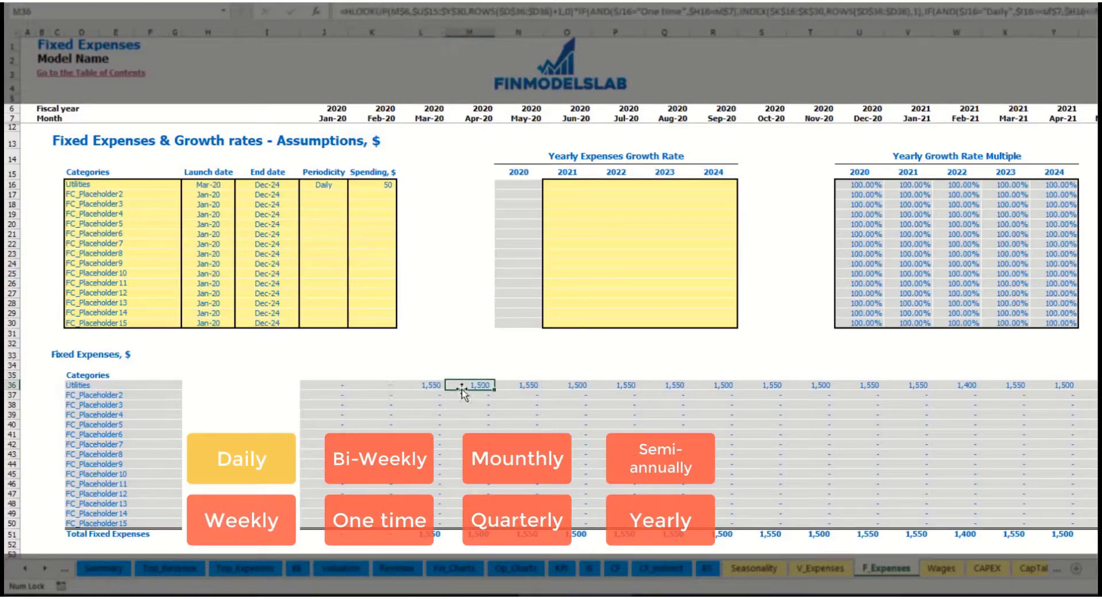
{"action": "left_click", "coordinate": [426, 118]}
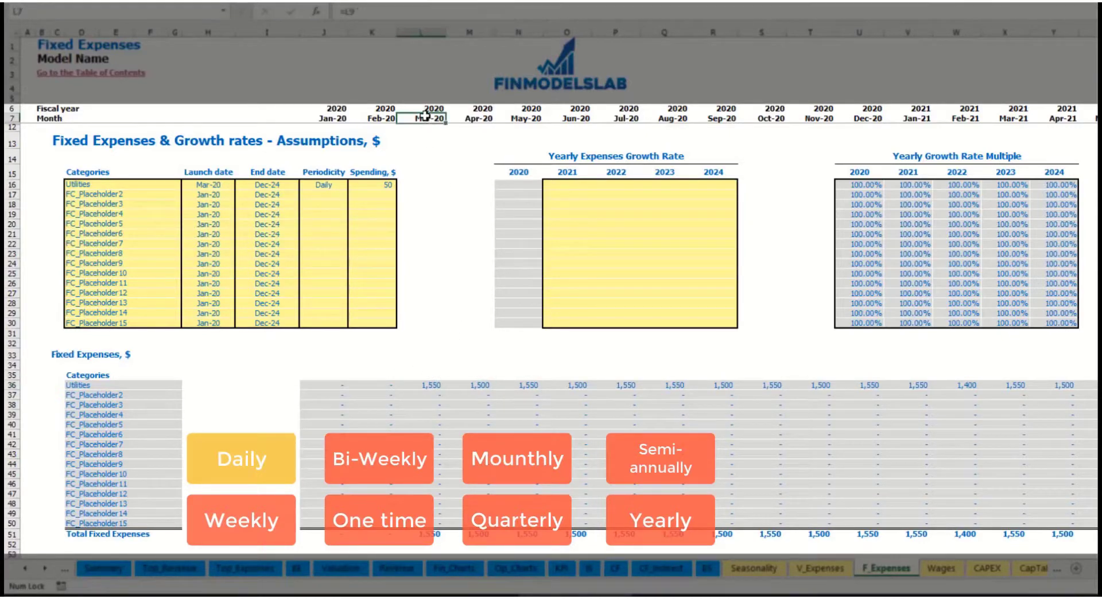
{"action": "left_click", "coordinate": [435, 386]}
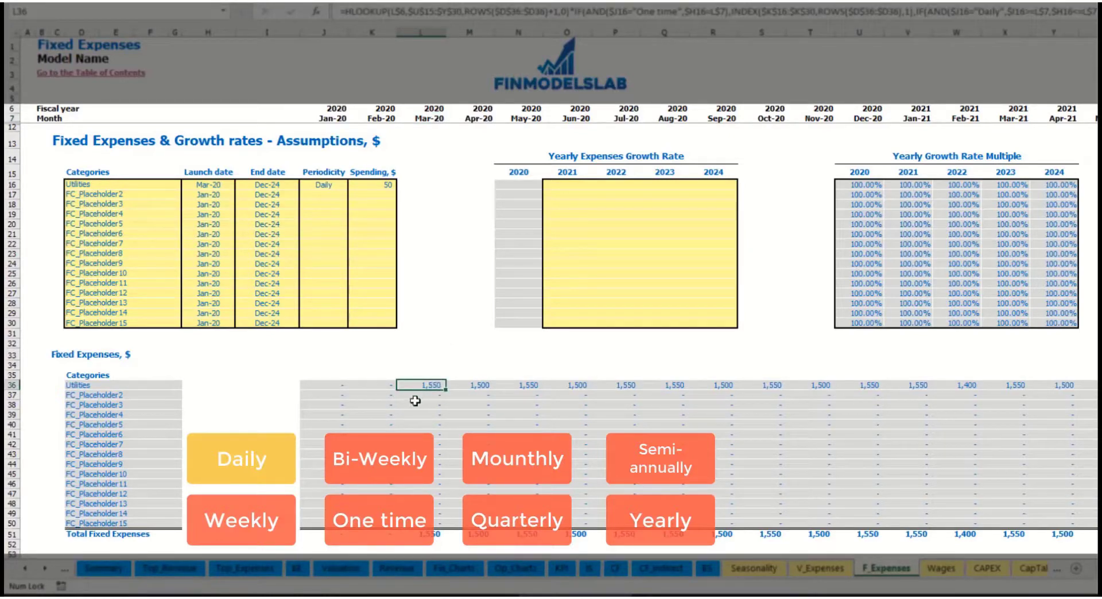
{"action": "left_click", "coordinate": [480, 386]}
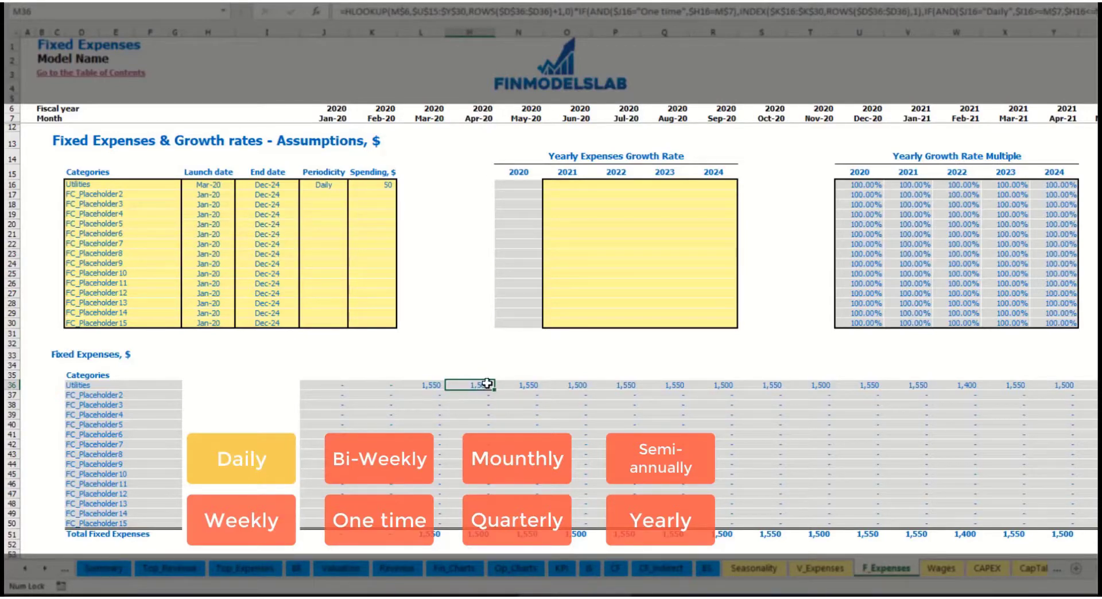
- Set the Utilities yearly expenses growth rate to 5% for 2021 through 2024 and review the monthly amounts
{"action": "left_click", "coordinate": [575, 187]}
{"action": "type", "text": "5%"}
{"action": "key", "text": "ctrl+Return"}
{"action": "key", "text": "ctrl+c"}
{"action": "key", "text": "Right"}
{"action": "key", "text": "shift+Right"}
{"action": "key", "text": "shift+Right"}
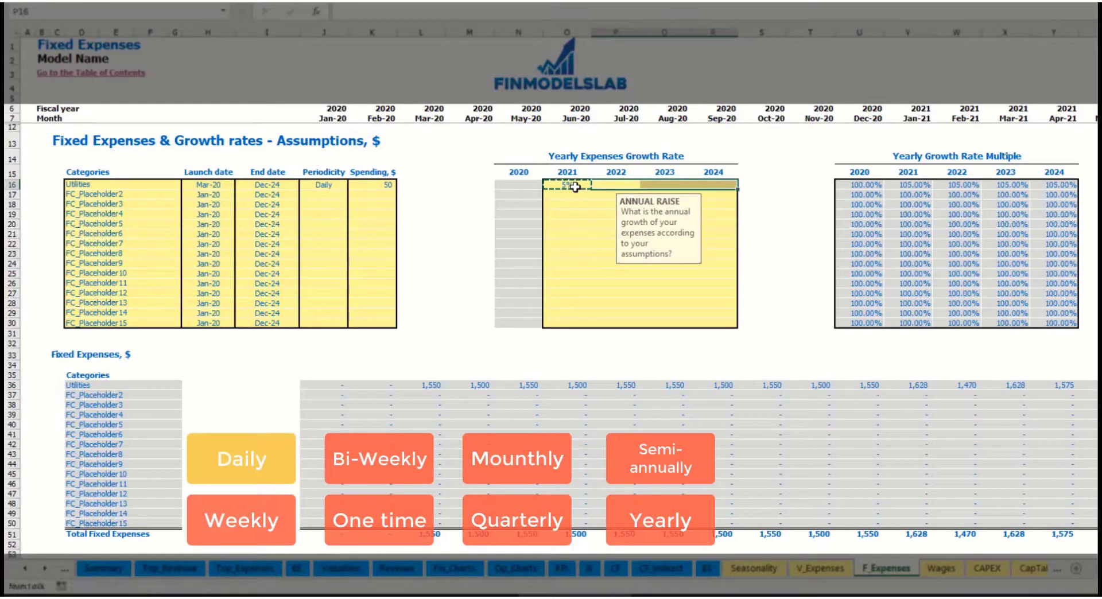
{"action": "key", "text": "ctrl+v"}
{"action": "left_click_drag", "start_coordinate": [573, 184], "coordinate": [712, 184]}
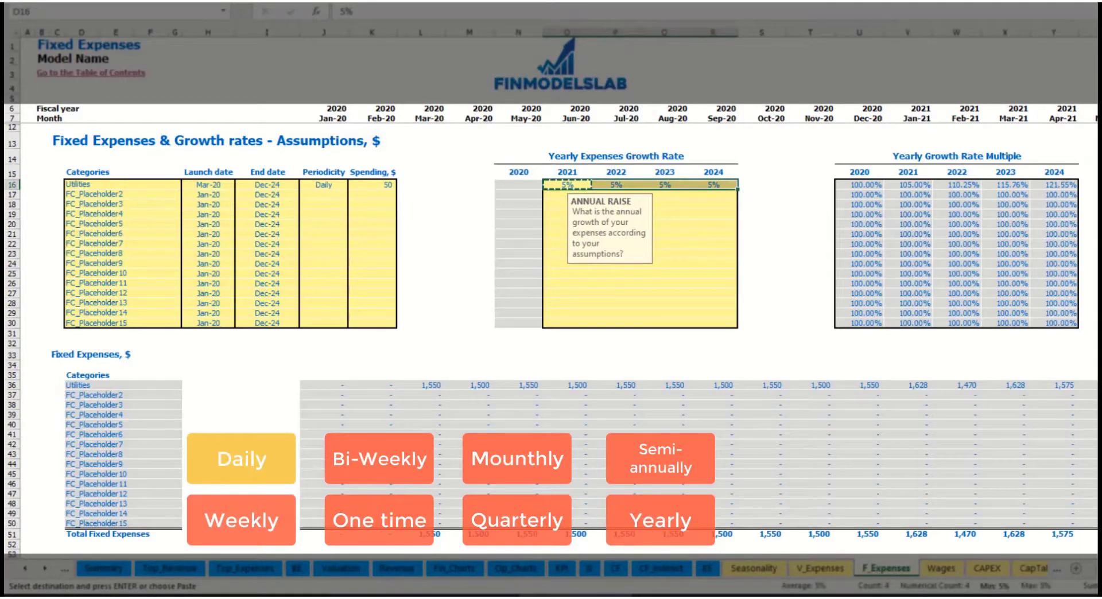
{"action": "scroll", "coordinate": [960, 550], "scroll_direction": "right", "scroll_amount": 8}
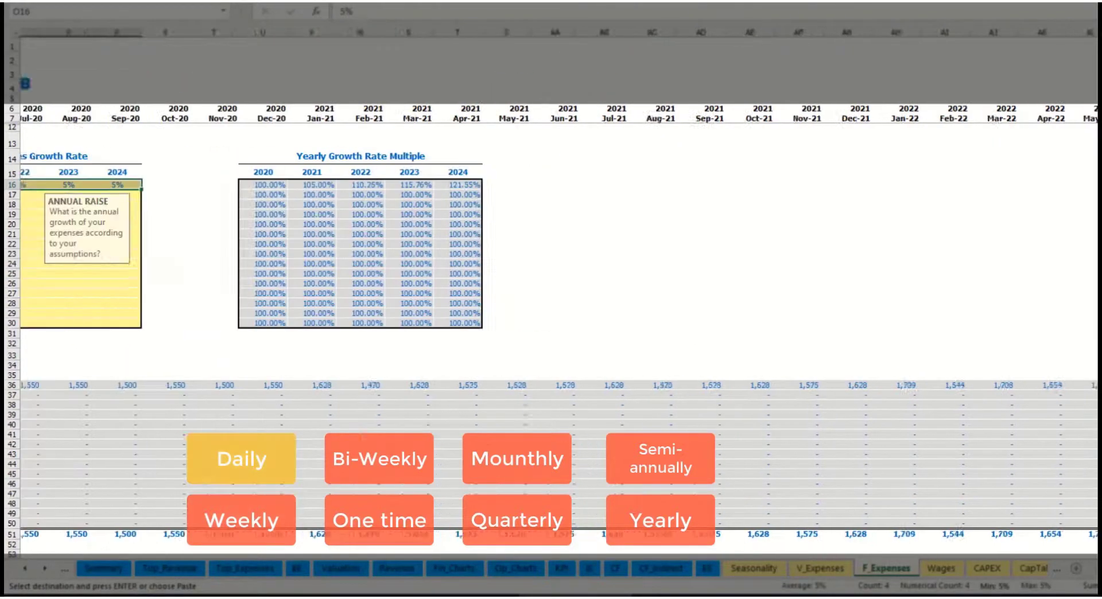
{"action": "scroll", "coordinate": [960, 551], "scroll_direction": "left", "scroll_amount": 8}
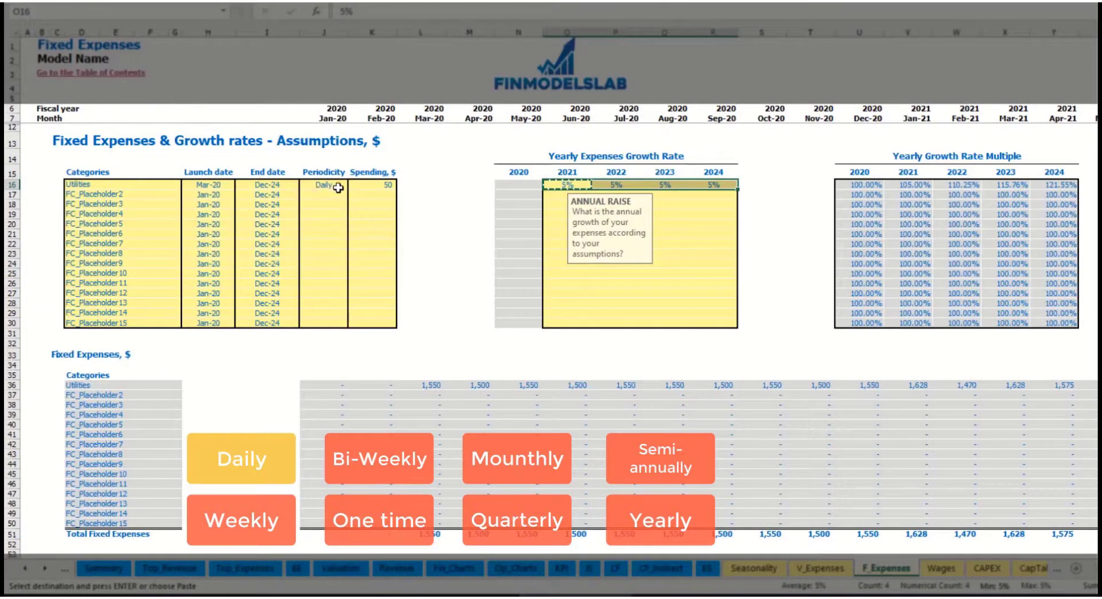
- Name the second fixed expense category Advertising and set its launch date to Mar-20
{"action": "left_click", "coordinate": [133, 191]}
{"action": "type", "text": "Advertis"}
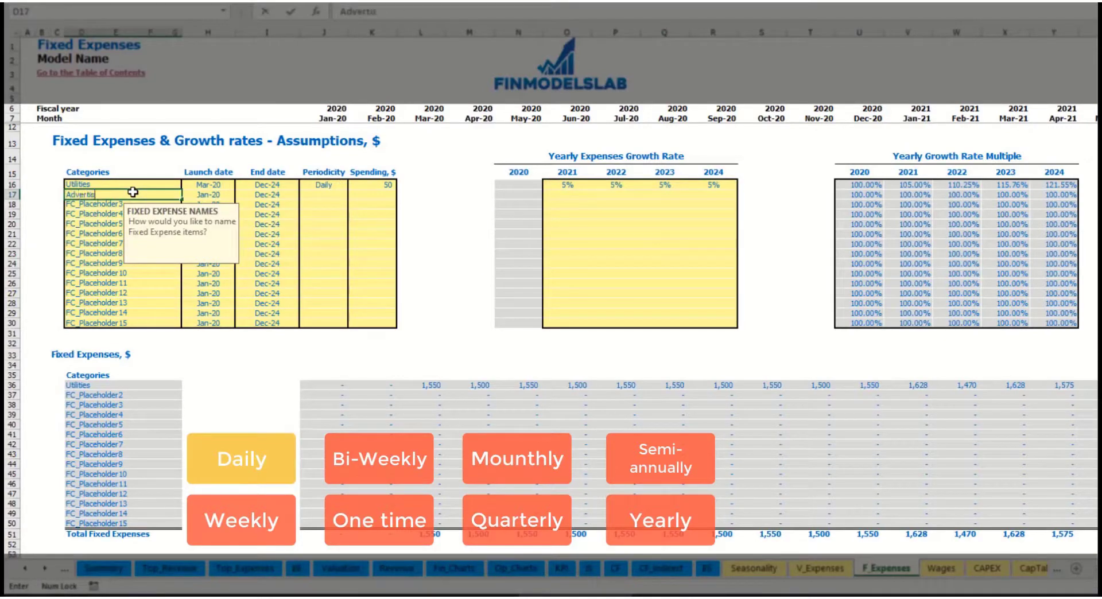
{"action": "type", "text": "ing"}
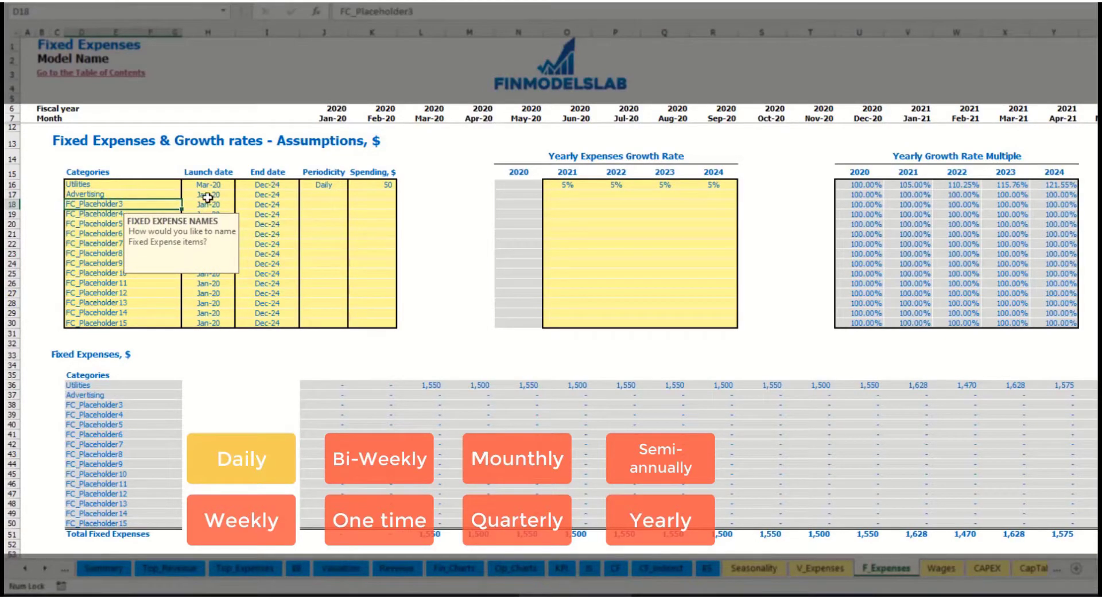
{"action": "left_click", "coordinate": [208, 196]}
{"action": "left_click", "coordinate": [239, 194]}
{"action": "left_click", "coordinate": [209, 221]}
- Set the Advertising end date to Aug-24 and its periodicity to Weekly
{"action": "left_click", "coordinate": [280, 195]}
{"action": "left_click", "coordinate": [304, 194]}
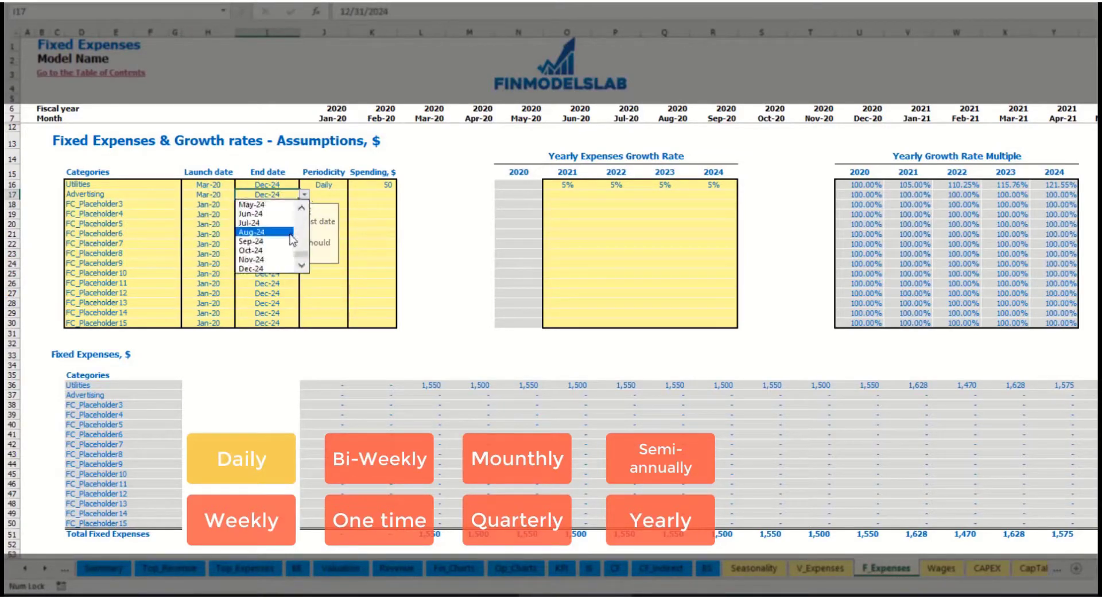
{"action": "left_click", "coordinate": [276, 232]}
{"action": "left_click", "coordinate": [324, 194]}
{"action": "left_click", "coordinate": [353, 194]}
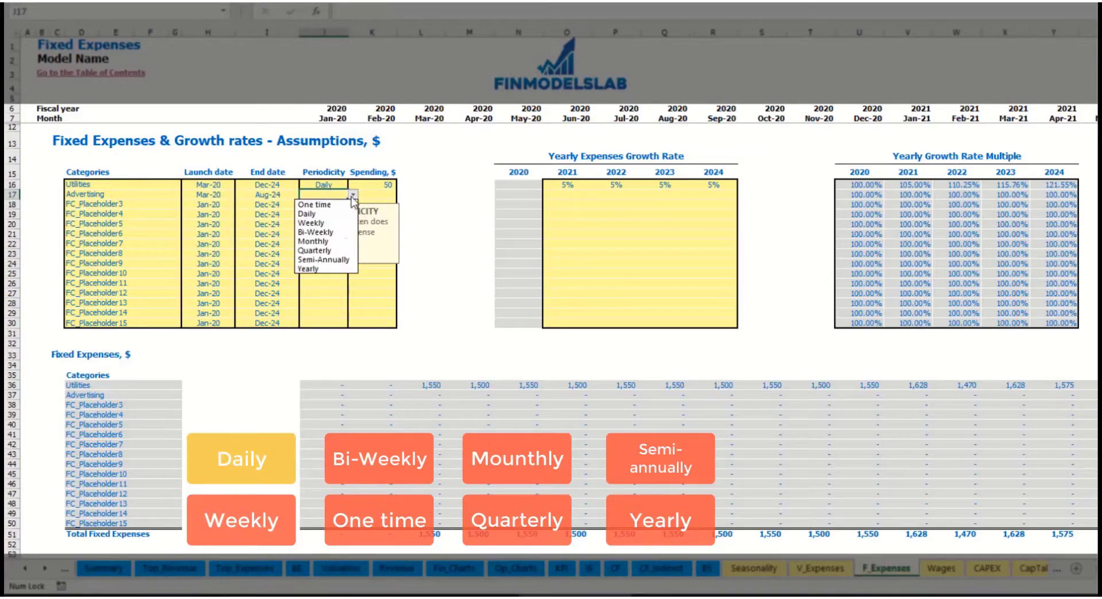
{"action": "left_click", "coordinate": [332, 223]}
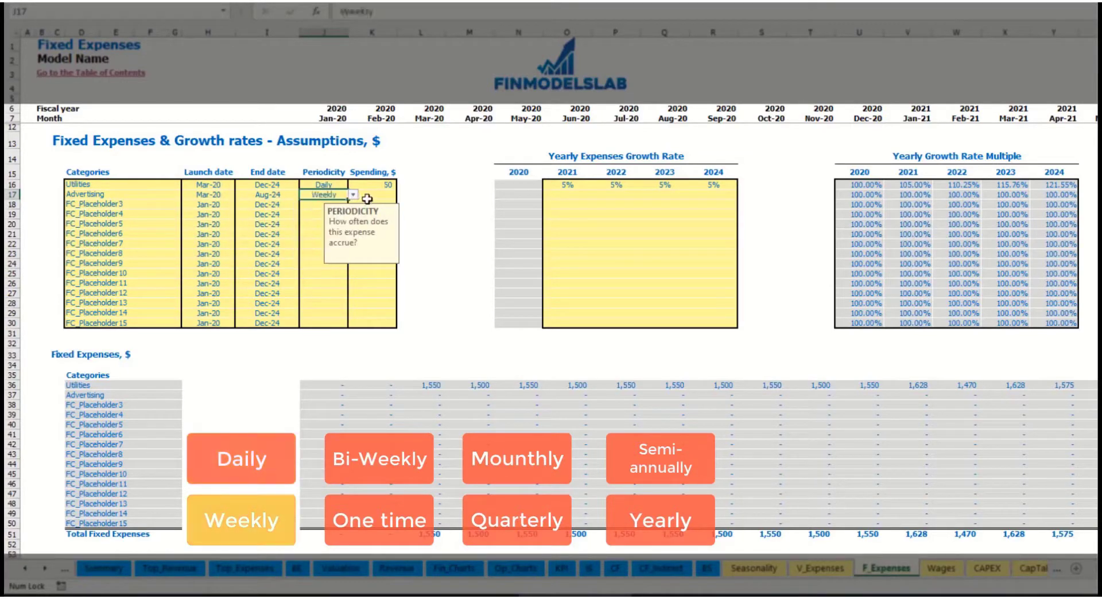
- Set the Advertising spending to 100 and review its calculated monthly expenses from March 2020 into 2024
{"action": "left_click", "coordinate": [369, 197]}
{"action": "type", "text": "100"}
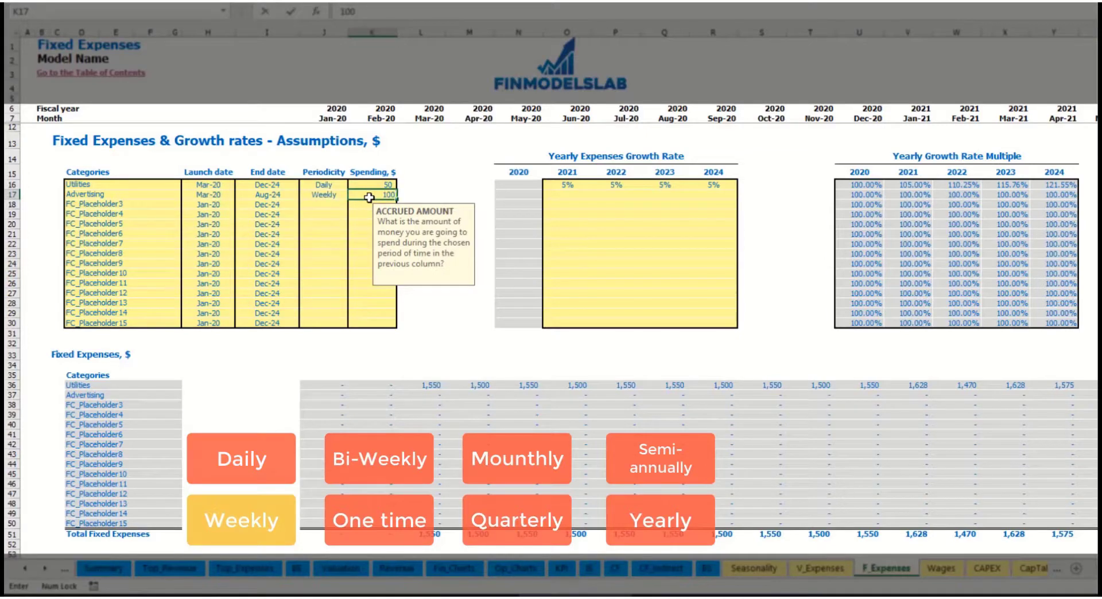
{"action": "key", "text": "Return"}
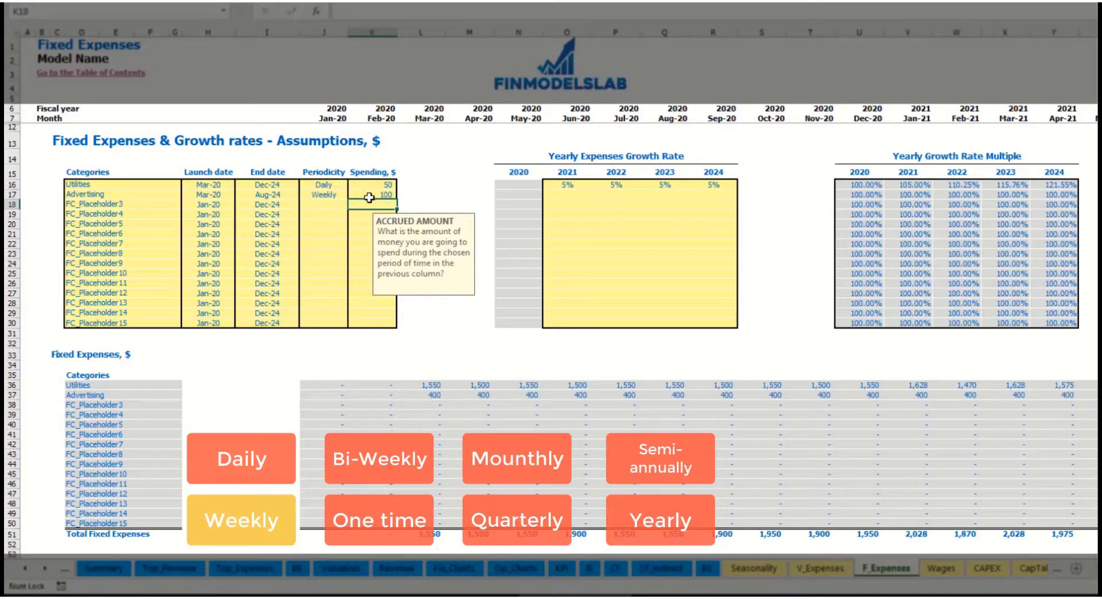
{"action": "left_click", "coordinate": [439, 395]}
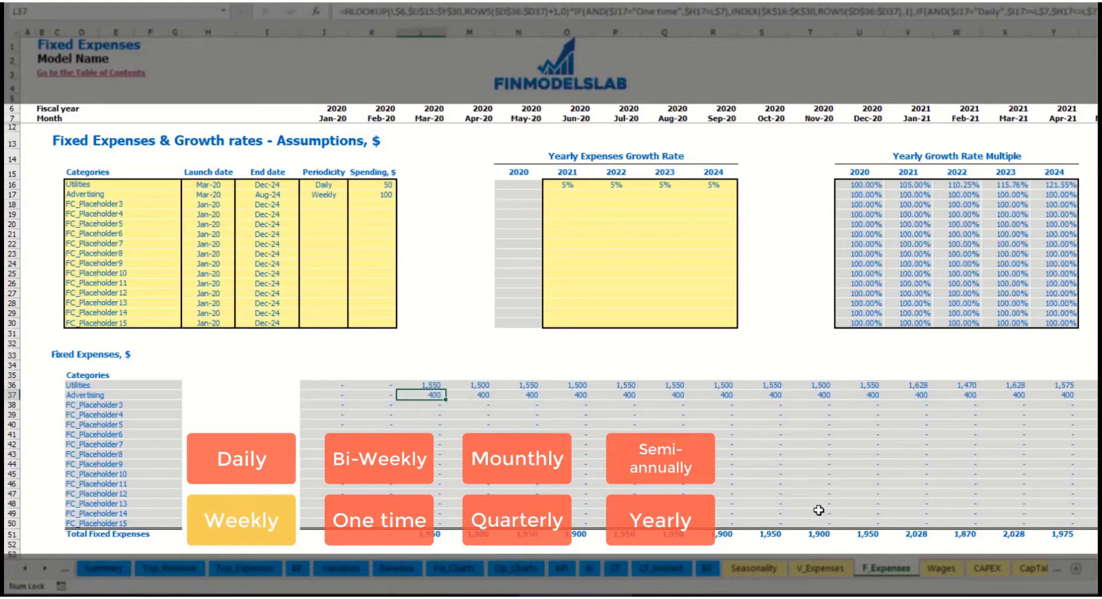
{"action": "scroll", "coordinate": [551, 259], "scroll_direction": "right", "scroll_amount": 10}
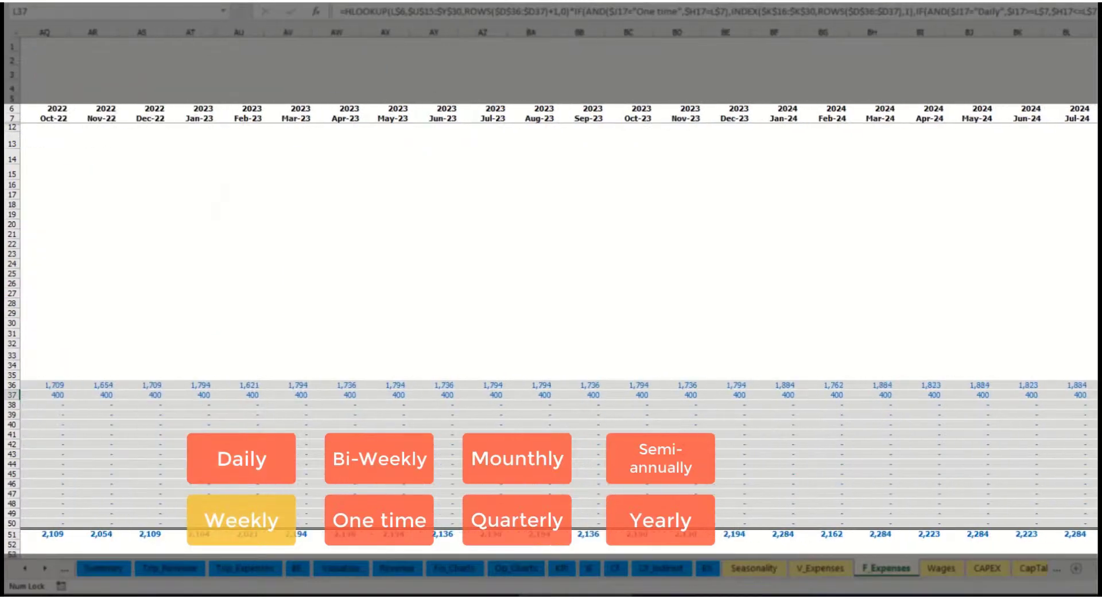
{"action": "left_click", "coordinate": [1093, 395]}
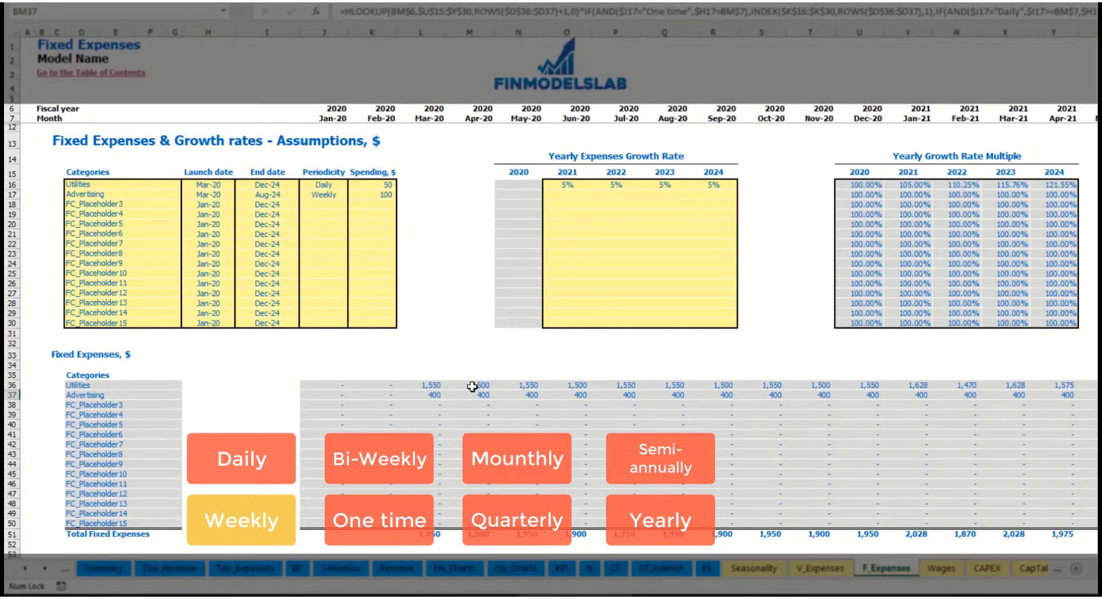
- Change the Advertising periodicity to Bi-Weekly and set its spending to 500
{"action": "left_click", "coordinate": [331, 194]}
{"action": "left_click", "coordinate": [353, 195]}
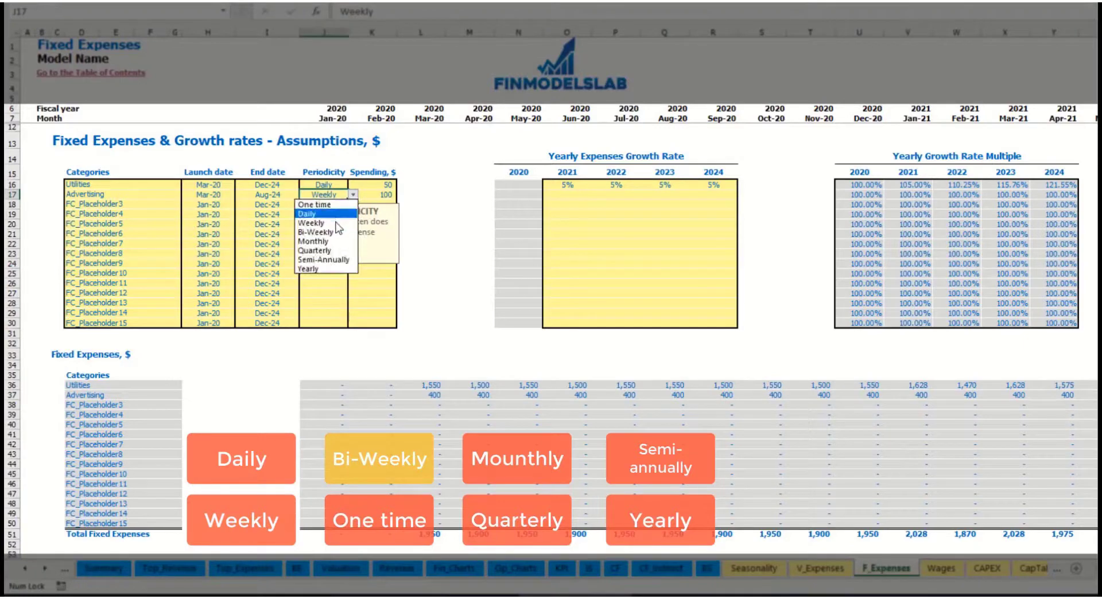
{"action": "left_click", "coordinate": [335, 232]}
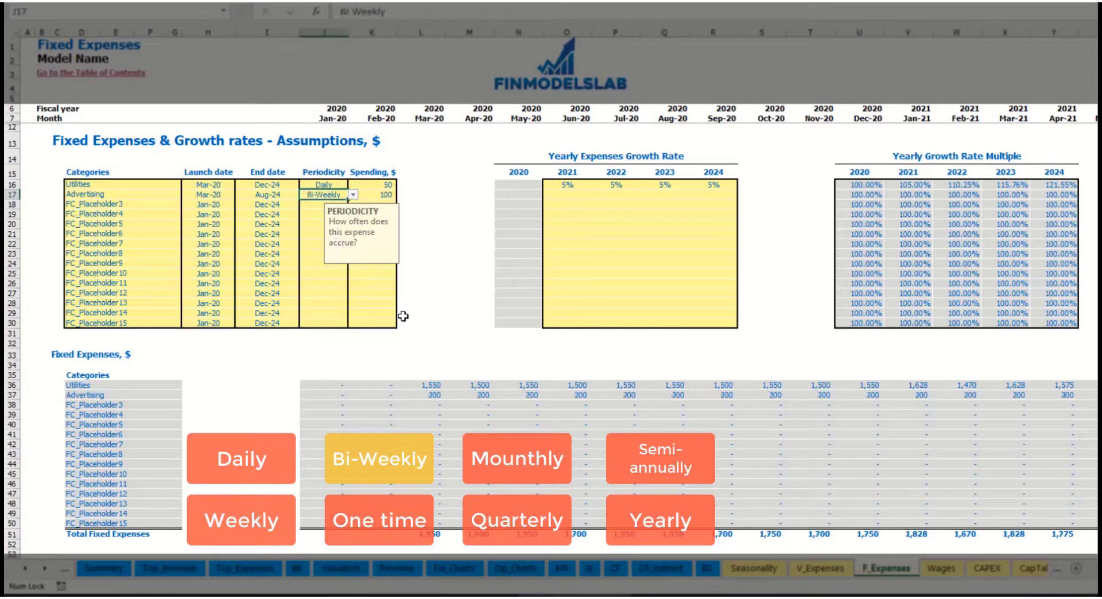
{"action": "left_click", "coordinate": [370, 196]}
{"action": "type", "text": "500"}
{"action": "key", "text": "Return"}
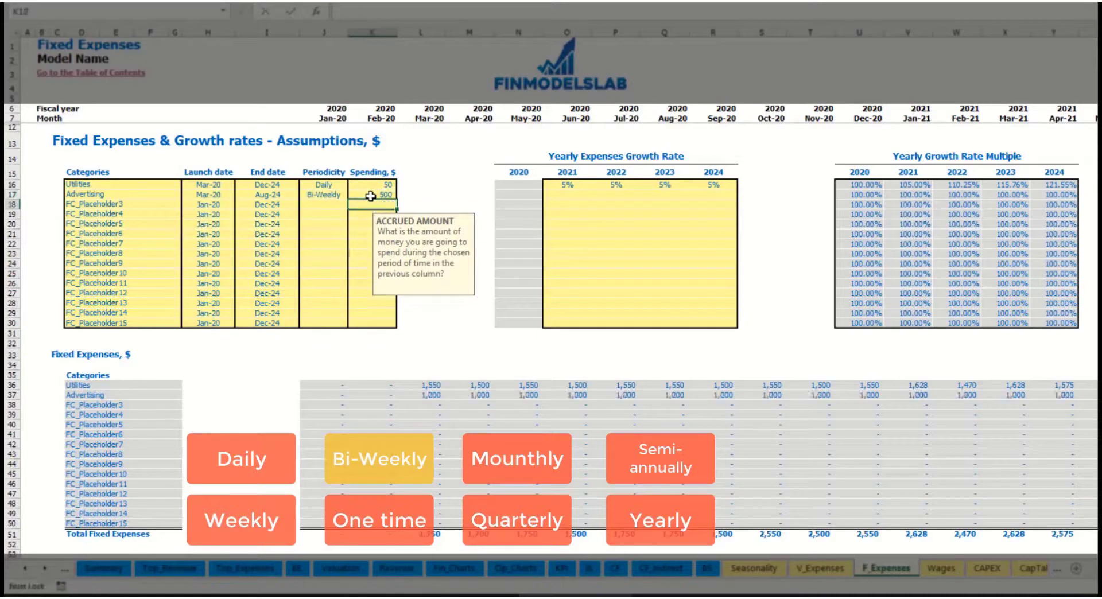
- Set the Advertising launch date to Jul-20
{"action": "left_click", "coordinate": [228, 184]}
{"action": "left_click", "coordinate": [228, 196]}
{"action": "key", "text": "Right"}
{"action": "left_click", "coordinate": [228, 196]}
{"action": "left_click", "coordinate": [240, 194]}
{"action": "left_click", "coordinate": [215, 263]}
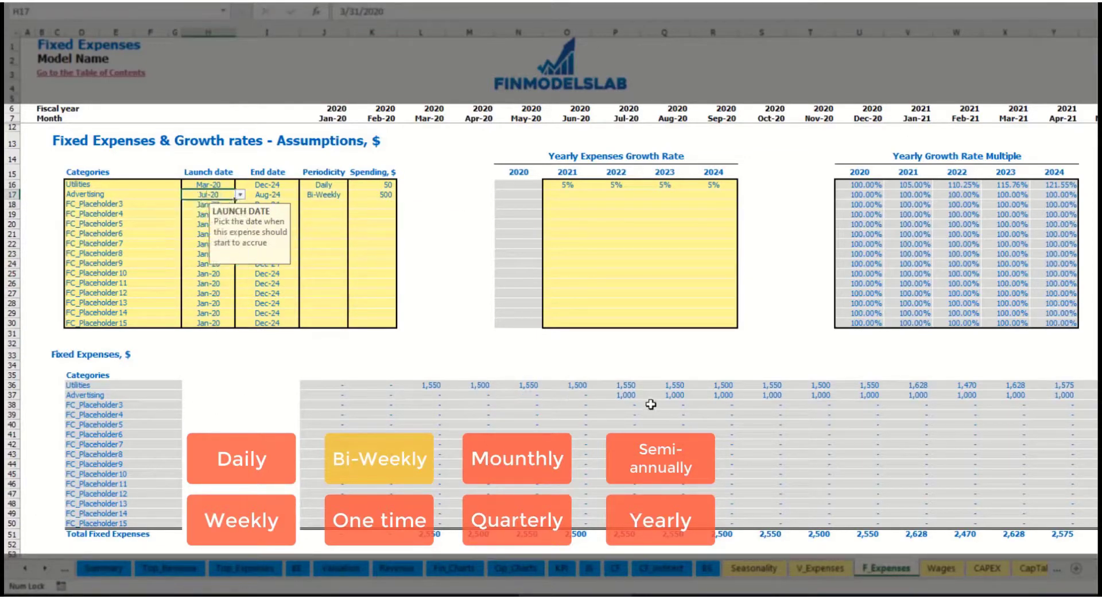
- Examine the calculated monthly Advertising expenses from the July 2020 launch through the following year
{"action": "left_click", "coordinate": [630, 398]}
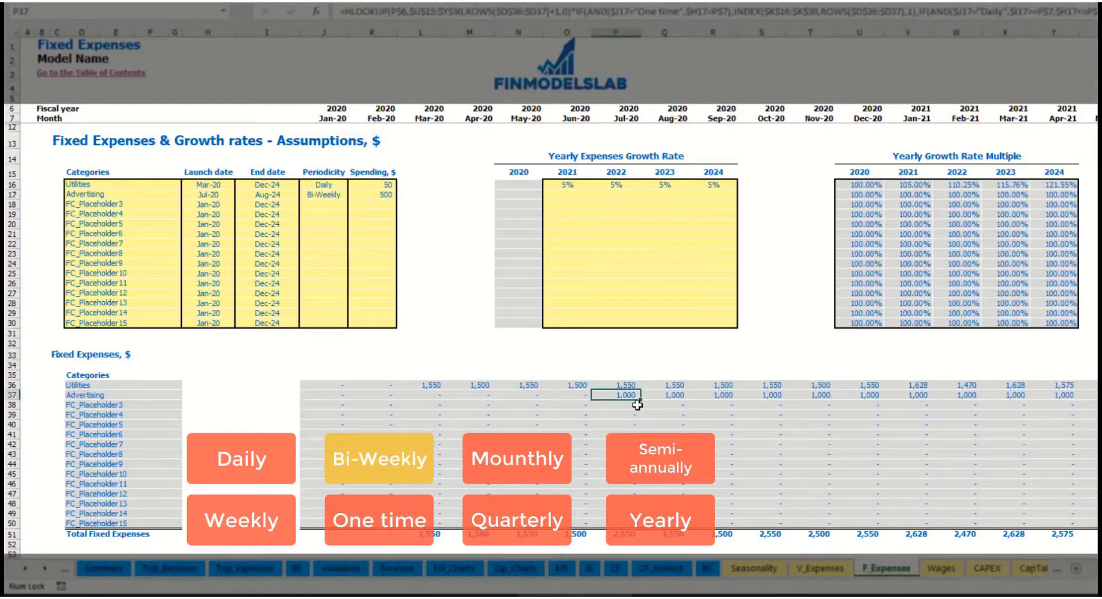
{"action": "key", "text": "Right"}
{"action": "key", "text": "Right"}
{"action": "key", "text": "Right"}
{"action": "key", "text": "Right"}
{"action": "key", "text": "Right"}
{"action": "key", "text": "Right"}
{"action": "key", "text": "Right"}
{"action": "key", "text": "Right"}
{"action": "key", "text": "Right"}
{"action": "key", "text": "Right"}
{"action": "key", "text": "Right"}
{"action": "key", "text": "Right"}
{"action": "key", "text": "Right"}
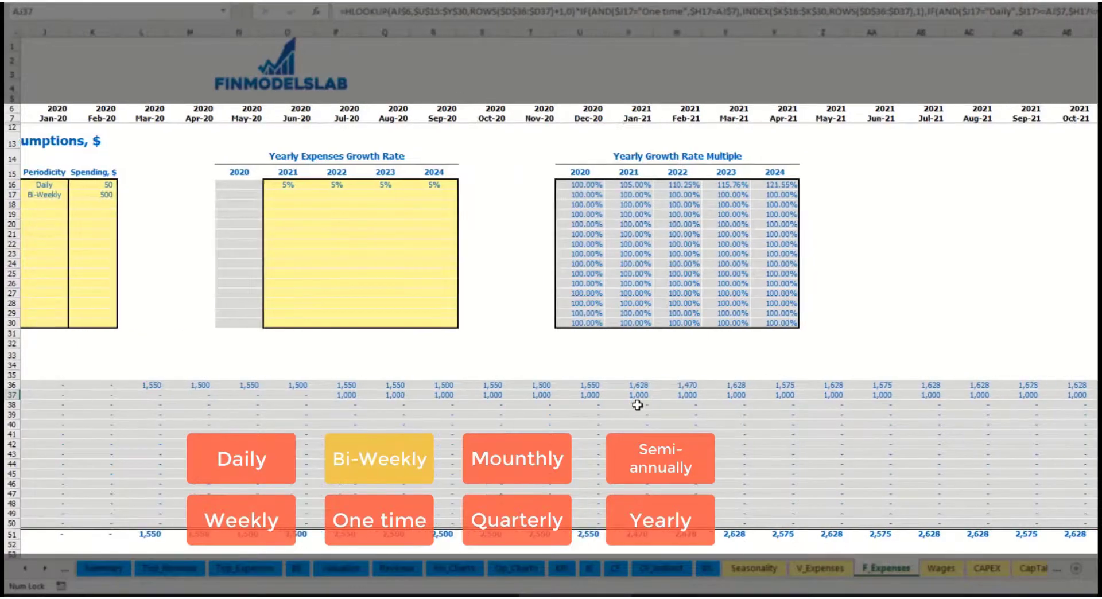
{"action": "key", "text": "ctrl+Left"}
{"action": "key", "text": "ctrl+Left"}
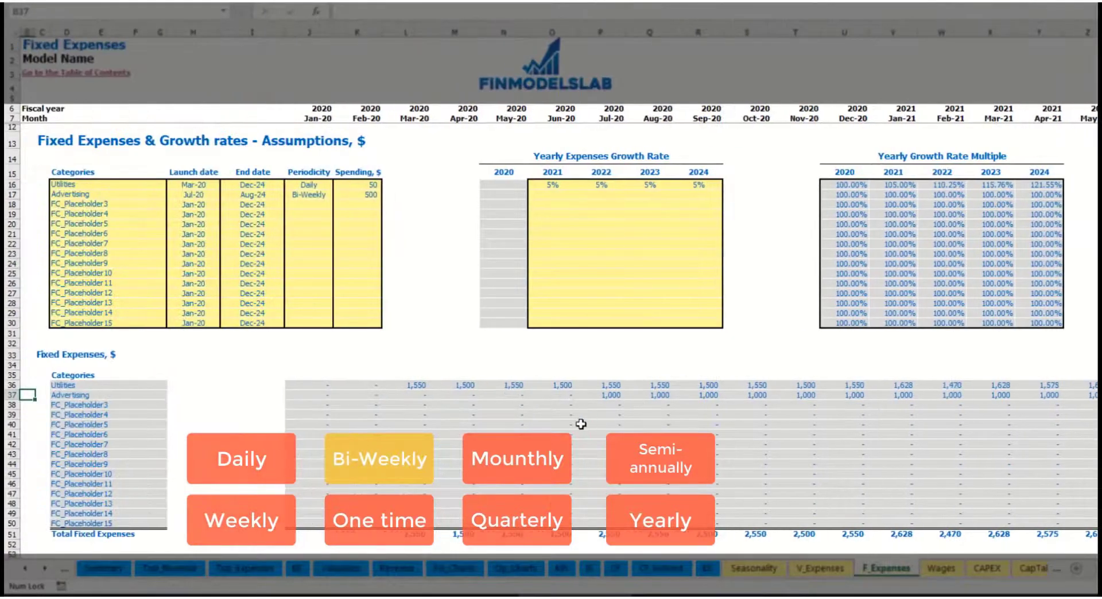
{"action": "left_click", "coordinate": [603, 396]}
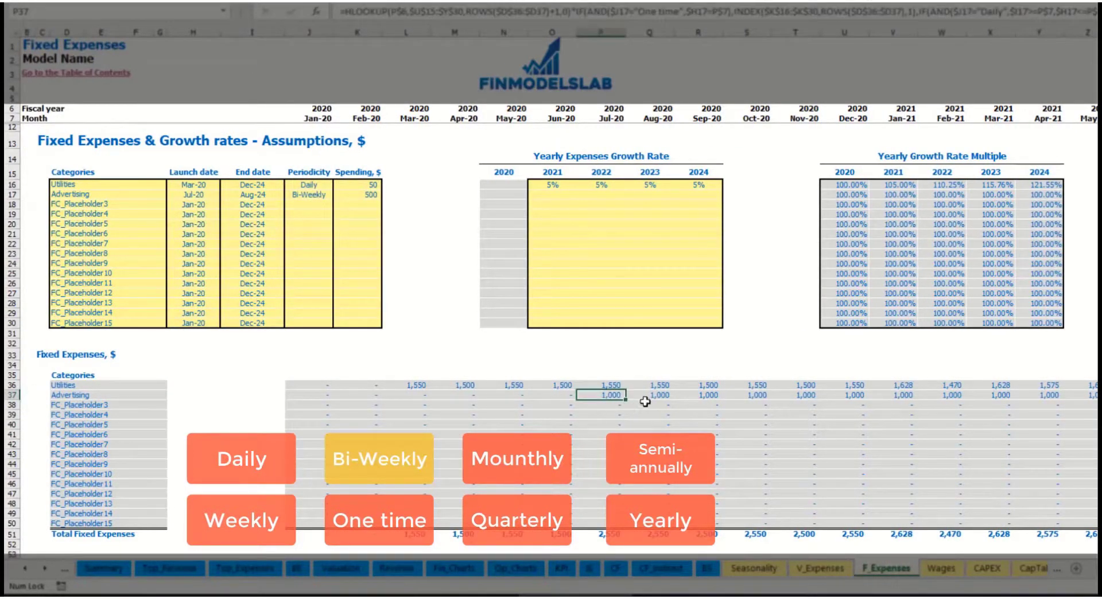
- Set the Advertising yearly expenses growth rate to 3% for 2021 through 2024
{"action": "left_click", "coordinate": [551, 195]}
{"action": "type", "text": "3"}
{"action": "key", "text": "ctrl+Return"}
{"action": "key", "text": "ctrl+c"}
{"action": "key", "text": "Right"}
{"action": "key", "text": "shift+Right"}
{"action": "key", "text": "shift+Right"}
{"action": "key", "text": "ctrl+v"}
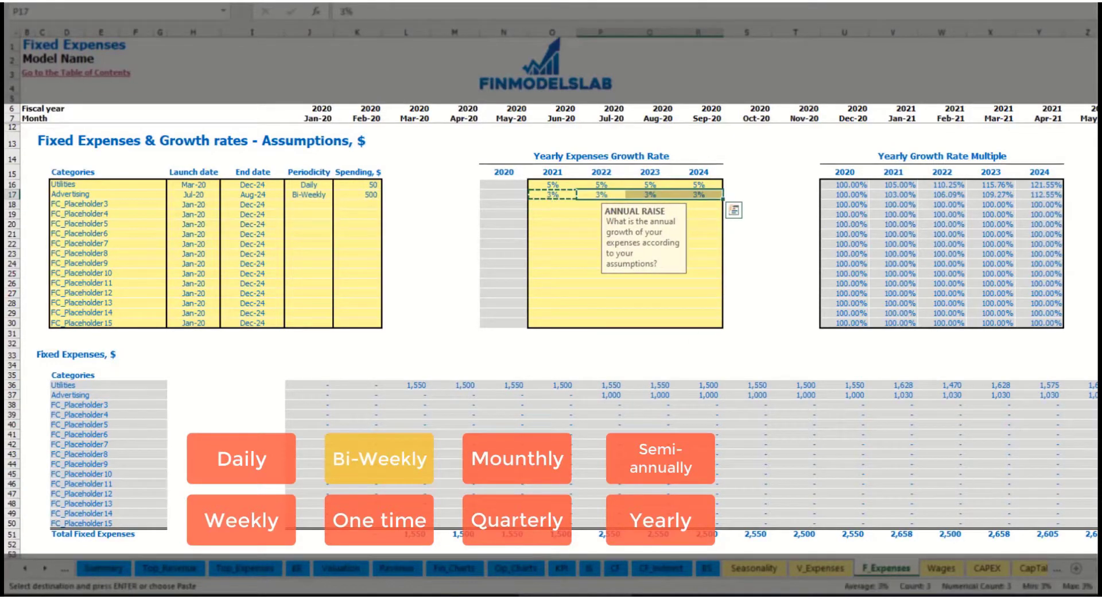
- Examine how the growth rate affects the monthly Advertising expenses from January 2021 into 2024, including its end date
{"action": "left_click", "coordinate": [1051, 395]}
{"action": "left_click", "coordinate": [920, 396]}
{"action": "left_click", "coordinate": [893, 394]}
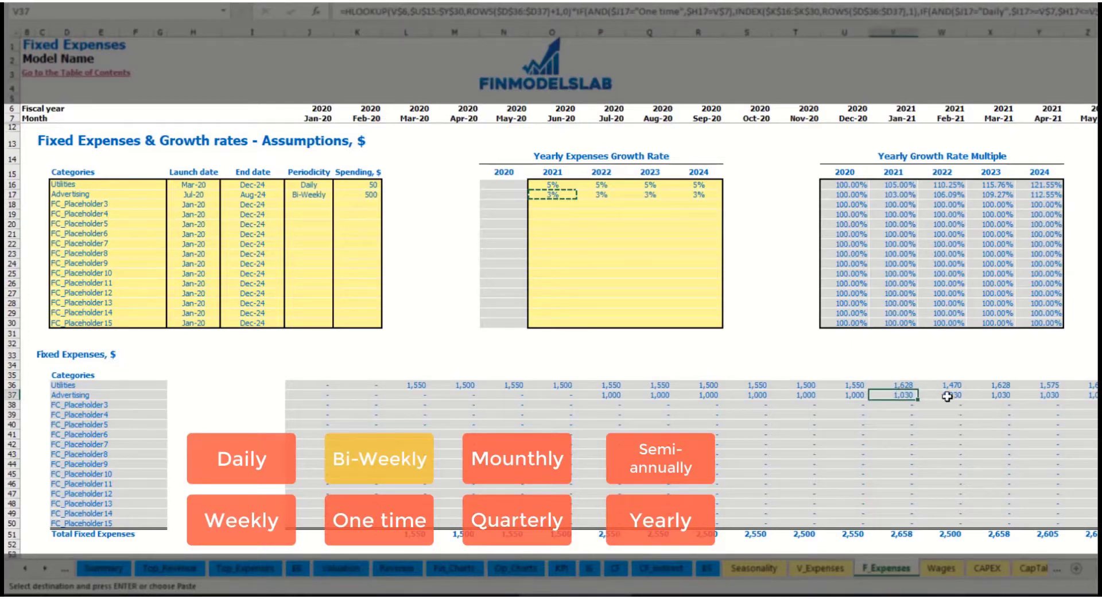
{"action": "scroll", "coordinate": [551, 287], "scroll_direction": "right", "scroll_amount": 10}
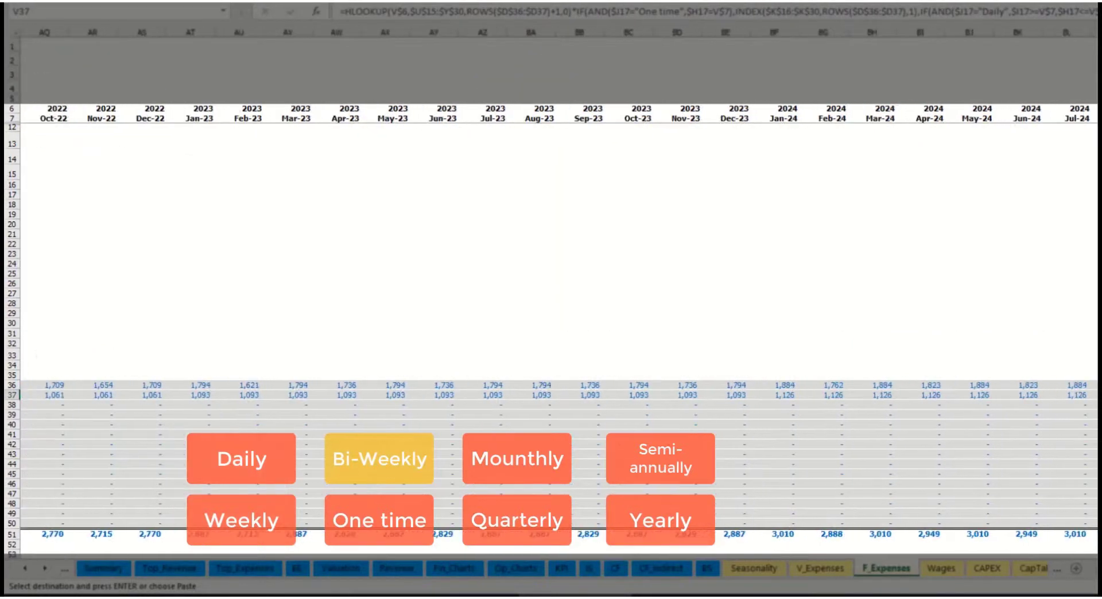
{"action": "left_click", "coordinate": [1094, 33]}
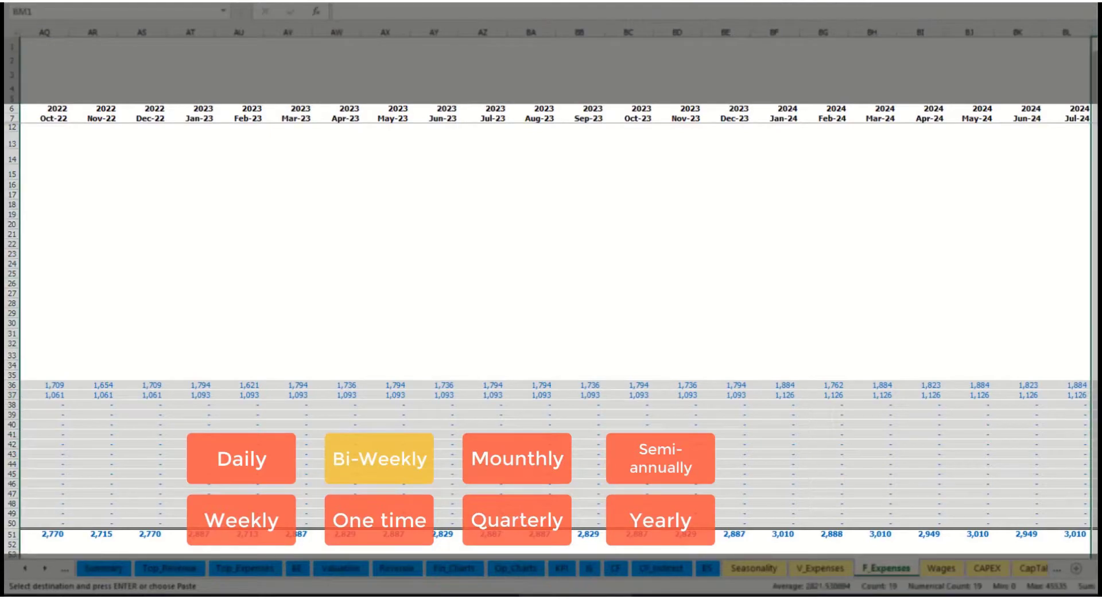
{"action": "scroll", "coordinate": [1067, 545], "scroll_direction": "left", "scroll_amount": 10}
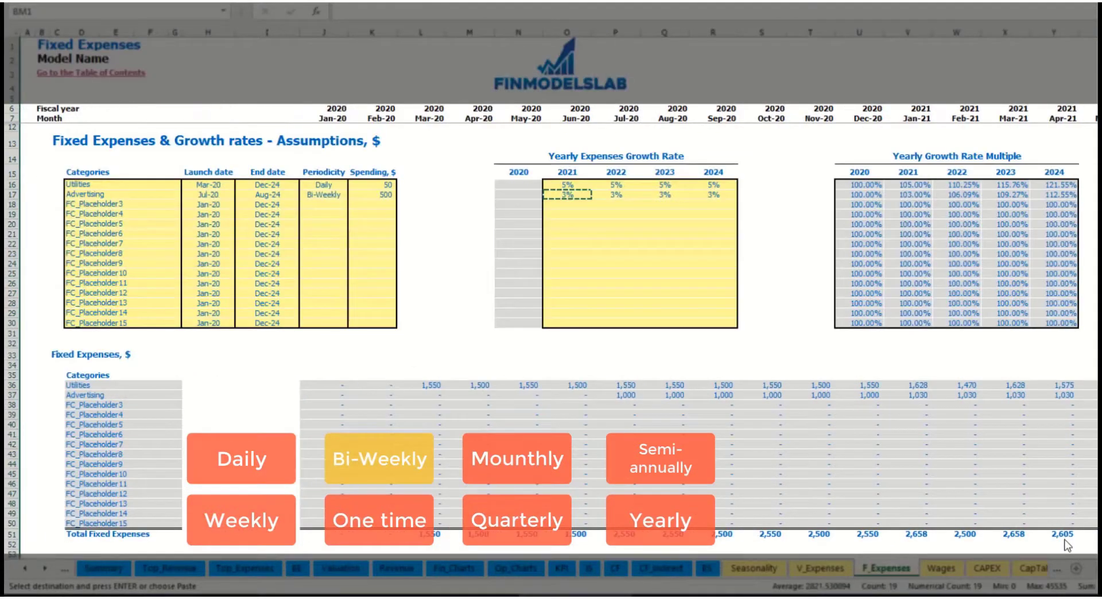
{"action": "left_click", "coordinate": [270, 194]}
- Name the third fixed expense category Office Setup and set its periodicity to One time
{"action": "left_click", "coordinate": [101, 203]}
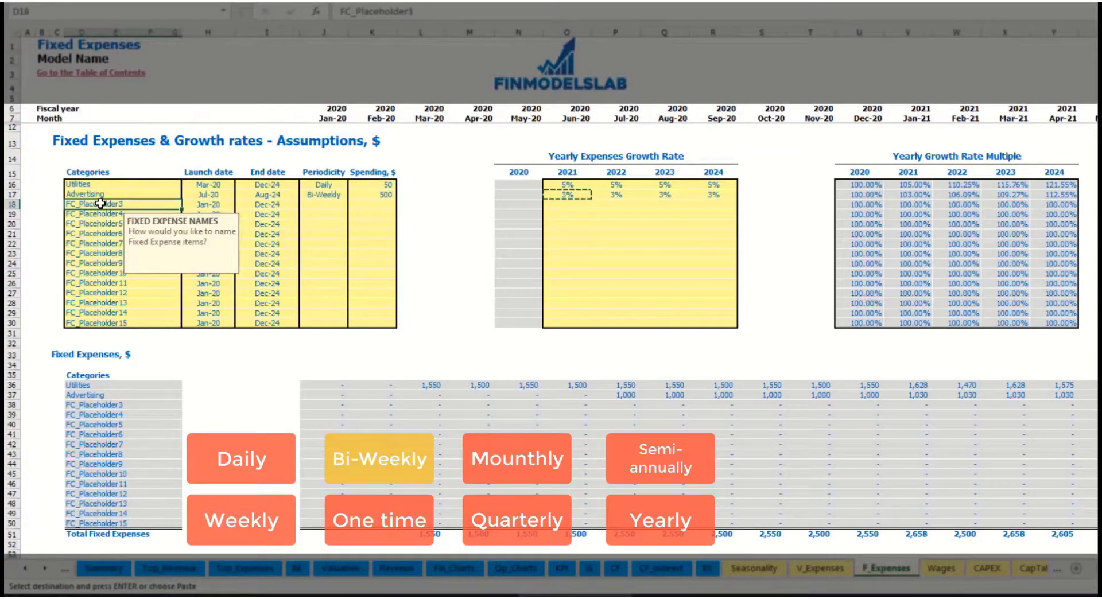
{"action": "type", "text": "Se"}
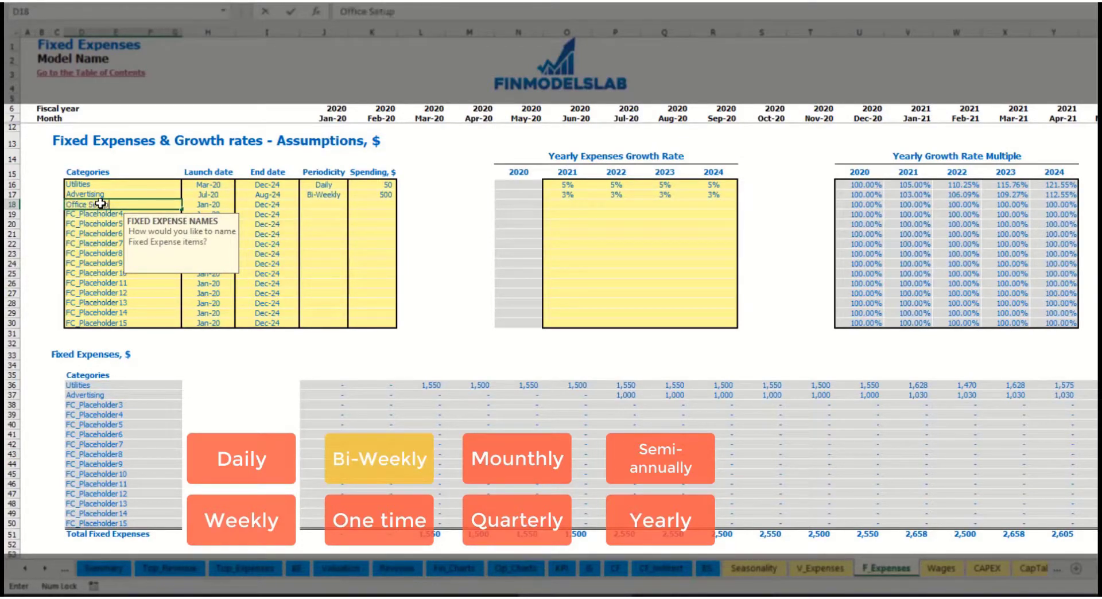
{"action": "type", "text": "tup"}
{"action": "key", "text": "Return"}
{"action": "left_click", "coordinate": [322, 207]}
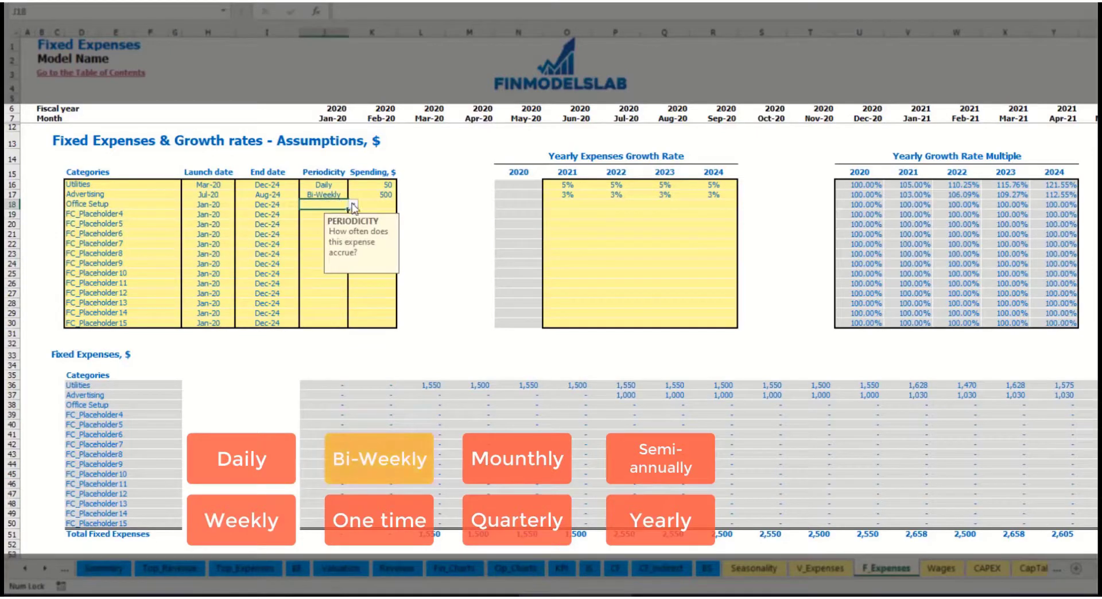
{"action": "left_click", "coordinate": [353, 205]}
- Set the Office Setup launch date to Feb-20 and its spending to 5,000, then check the calculated expense
{"action": "left_click", "coordinate": [224, 205]}
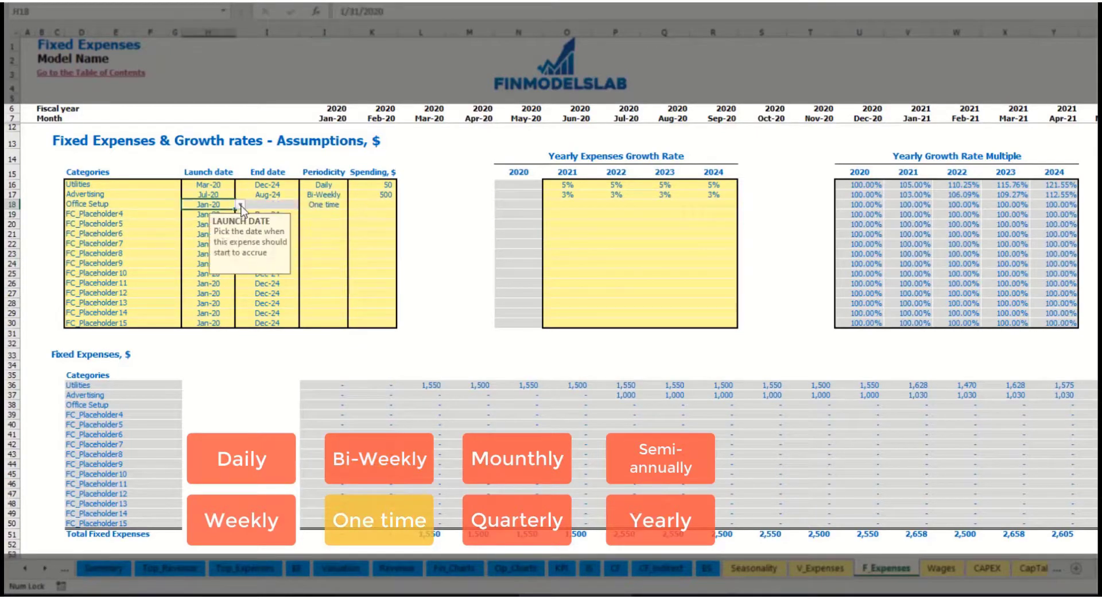
{"action": "left_click", "coordinate": [240, 205]}
{"action": "left_click", "coordinate": [224, 230]}
{"action": "left_click", "coordinate": [364, 205]}
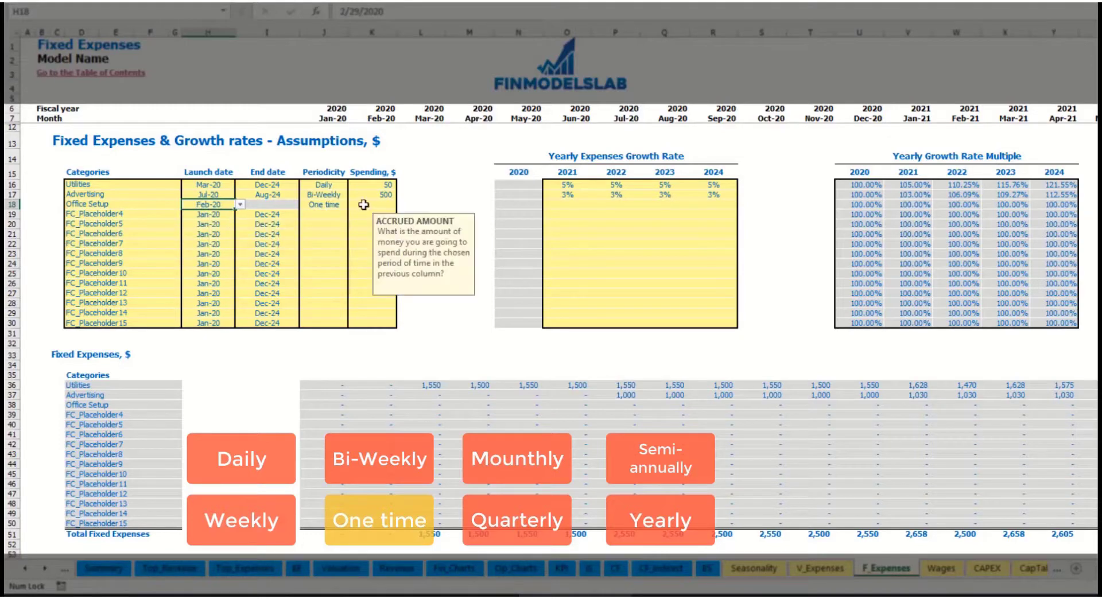
{"action": "type", "text": "50"}
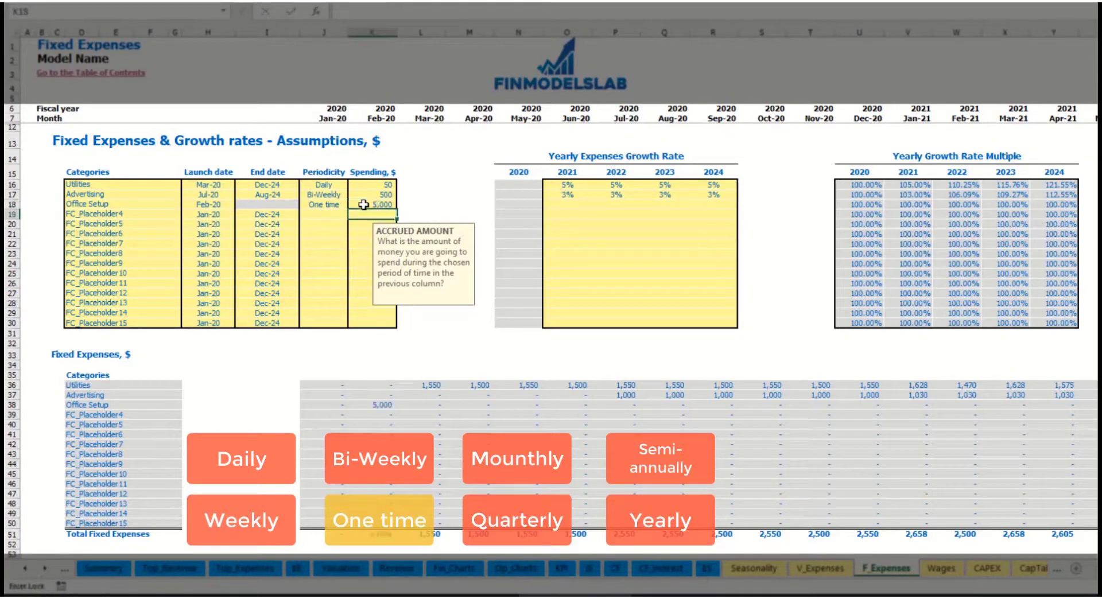
{"action": "left_click_drag", "start_coordinate": [567, 205], "coordinate": [683, 213]}
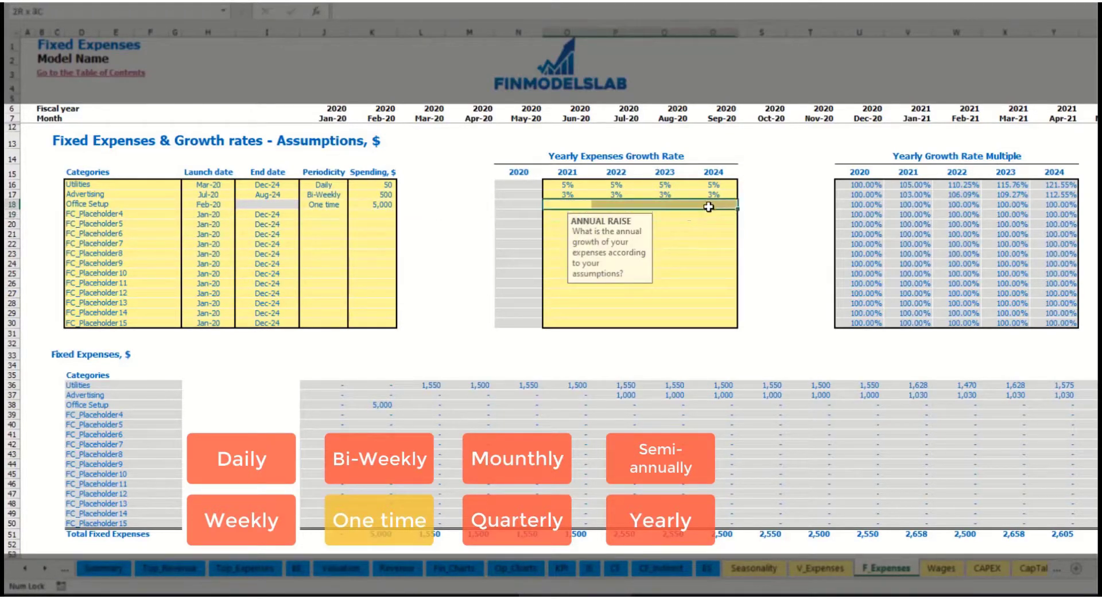
{"action": "left_click", "coordinate": [380, 405]}
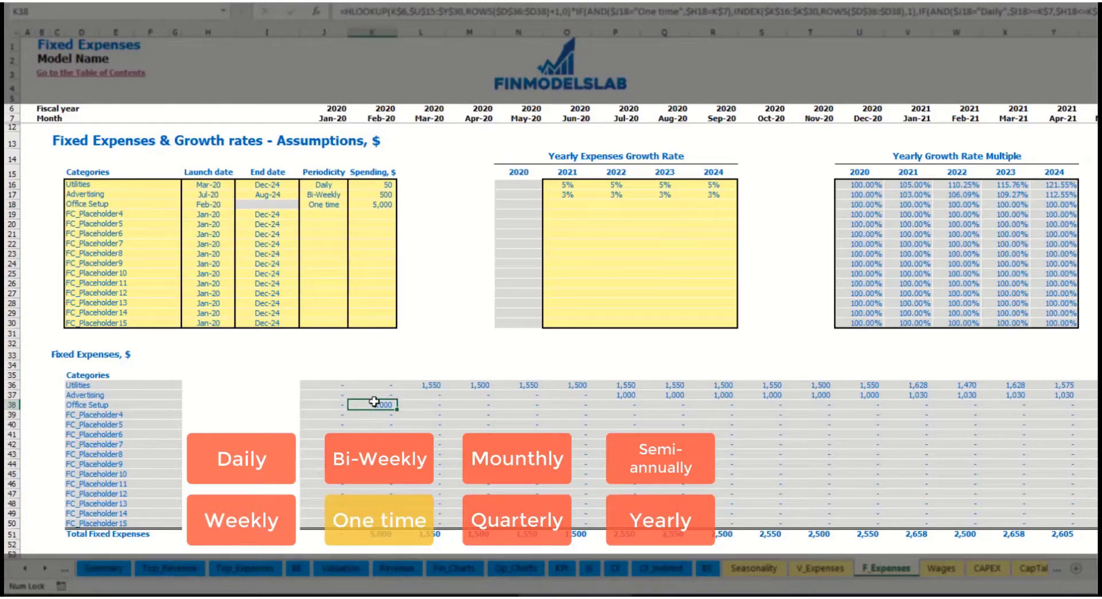
- Name the fourth fixed expense category Insurance
{"action": "left_click", "coordinate": [154, 217]}
{"action": "type", "text": "I"}
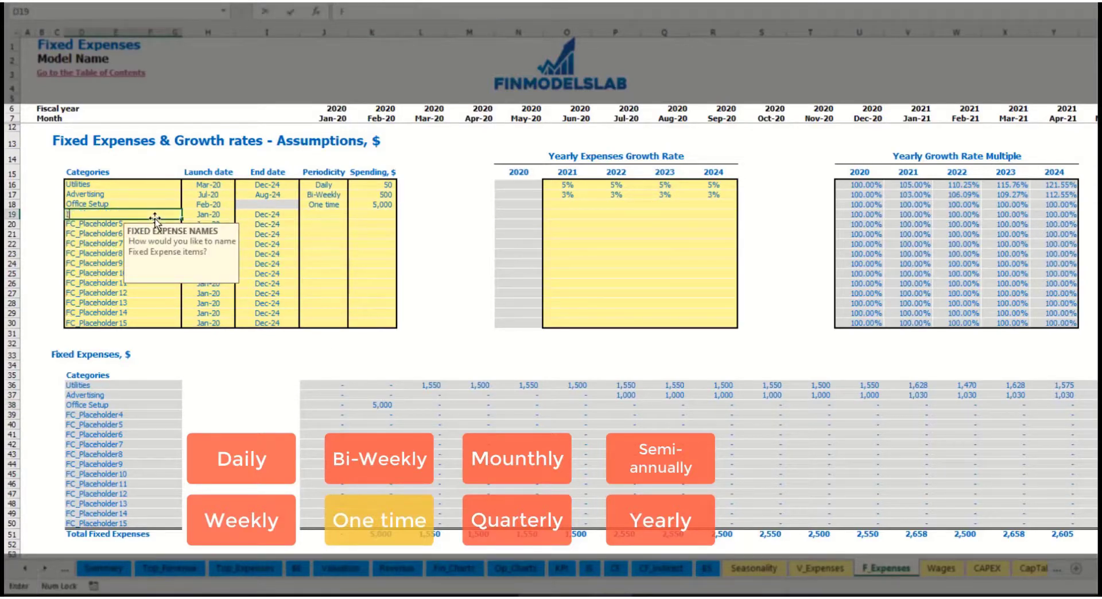
{"action": "type", "text": "nsurance"}
{"action": "key", "text": "Return"}
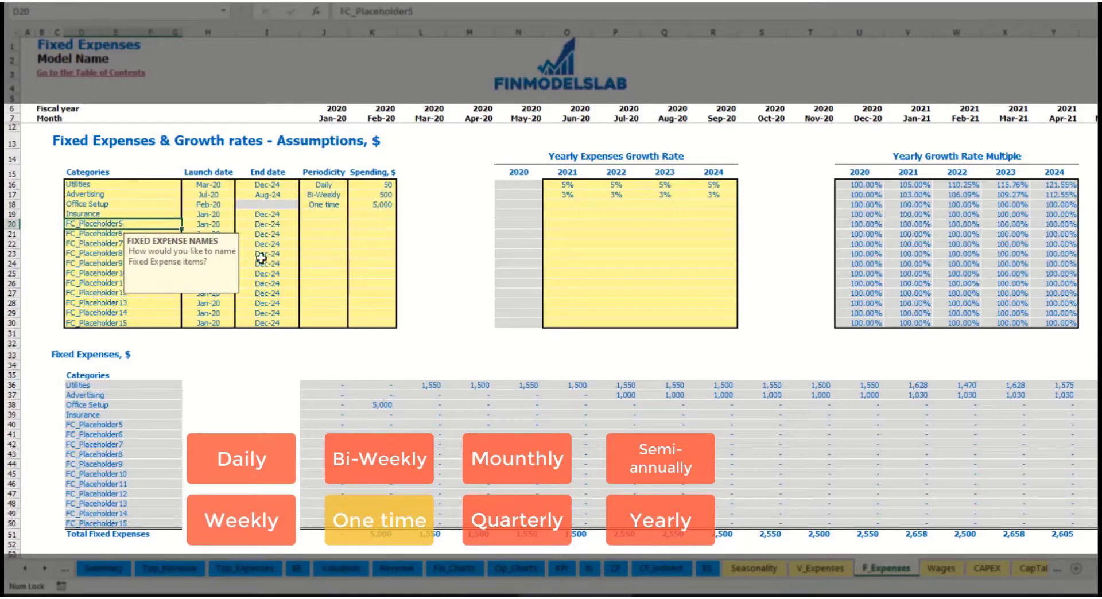
- Set the Insurance periodicity to Monthly and its spending to 1,000
{"action": "left_click", "coordinate": [215, 216]}
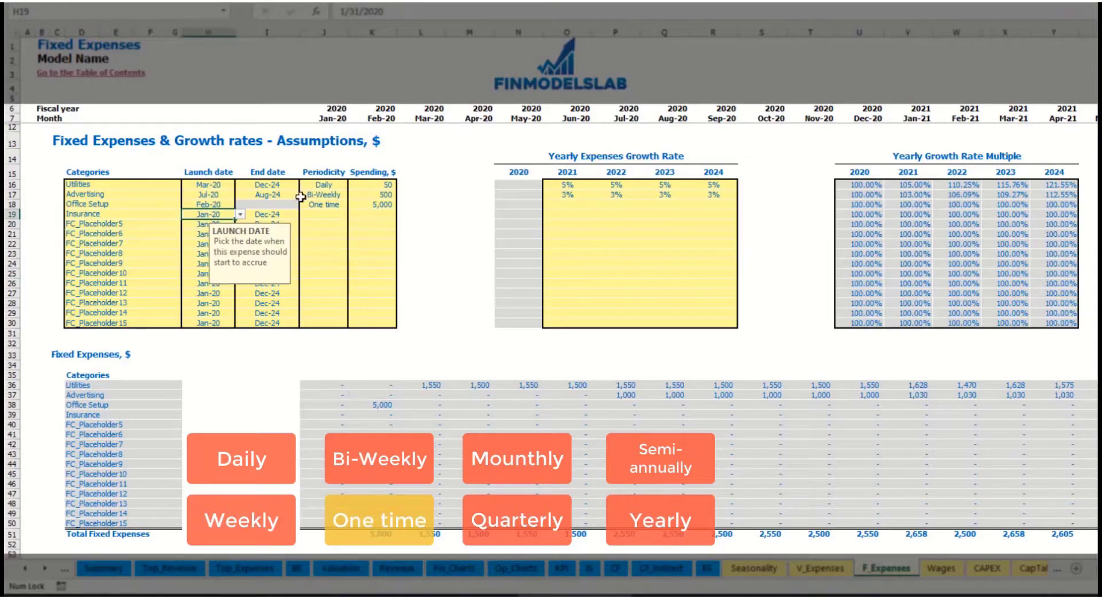
{"action": "left_click", "coordinate": [282, 214]}
{"action": "left_click", "coordinate": [331, 215]}
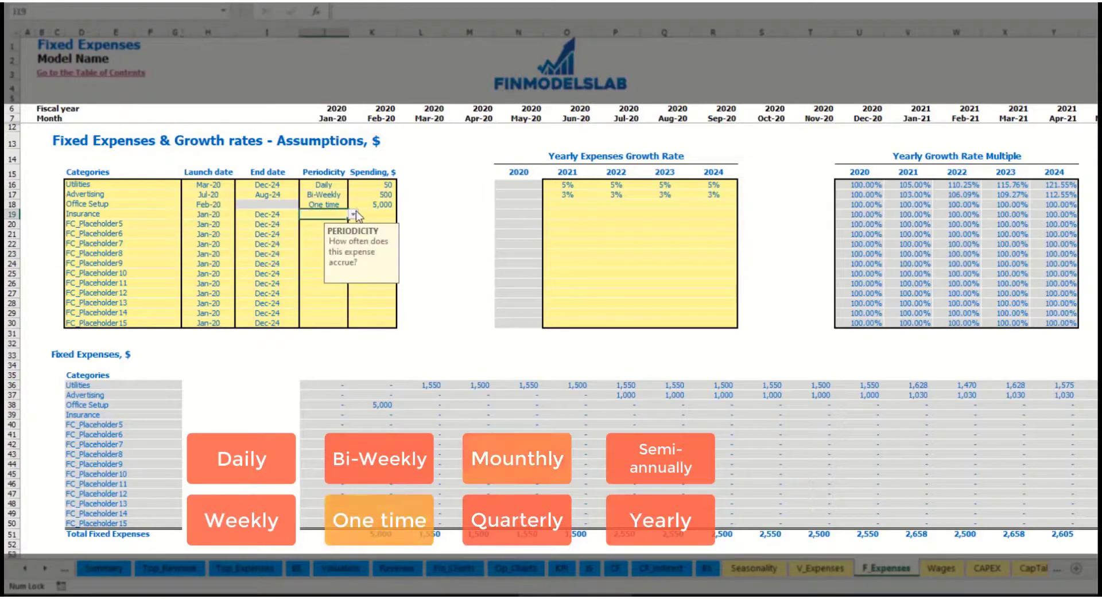
{"action": "left_click", "coordinate": [353, 214]}
{"action": "left_click", "coordinate": [314, 261]}
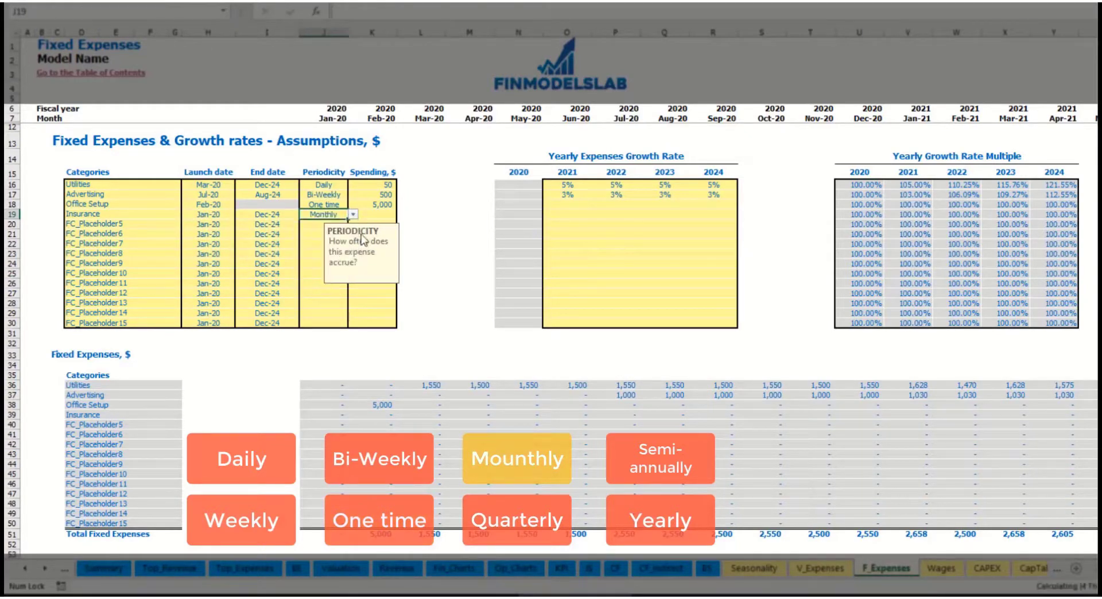
{"action": "left_click", "coordinate": [378, 214]}
{"action": "type", "text": "1000"}
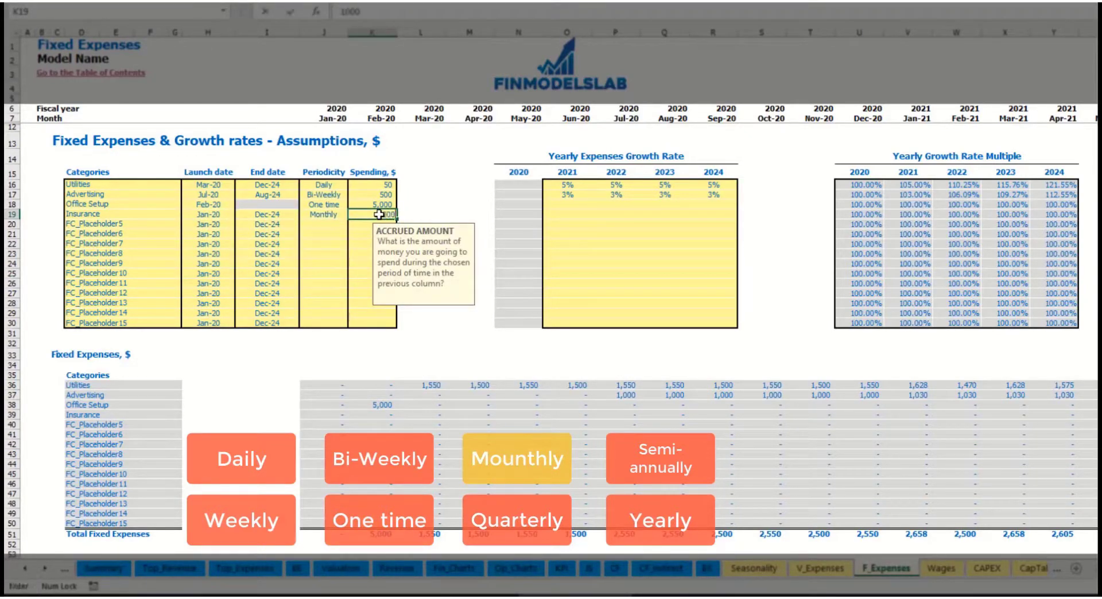
- Set the Insurance yearly expenses growth rates to 5% for 2021, 3% for 2022, 2% for 2023 and 1% for 2024
{"action": "left_click", "coordinate": [568, 216]}
{"action": "type", "text": "5"}
{"action": "key", "text": "ctrl+Return"}
{"action": "key", "text": "Tab"}
{"action": "type", "text": "3"}
{"action": "key", "text": "Tab"}
{"action": "type", "text": "2"}
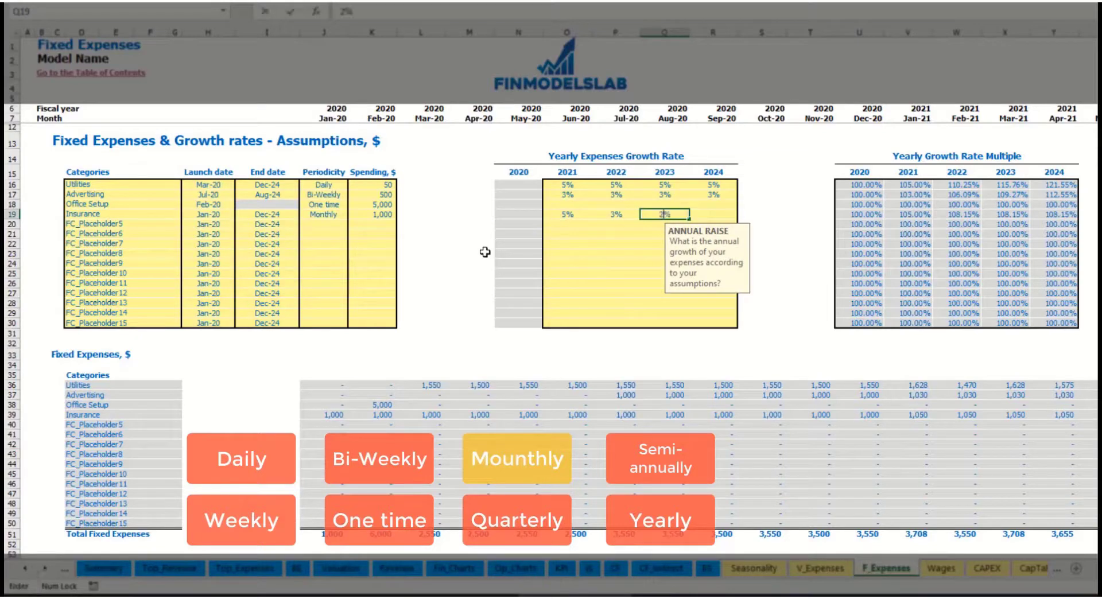
{"action": "key", "text": "Tab"}
{"action": "type", "text": "1"}
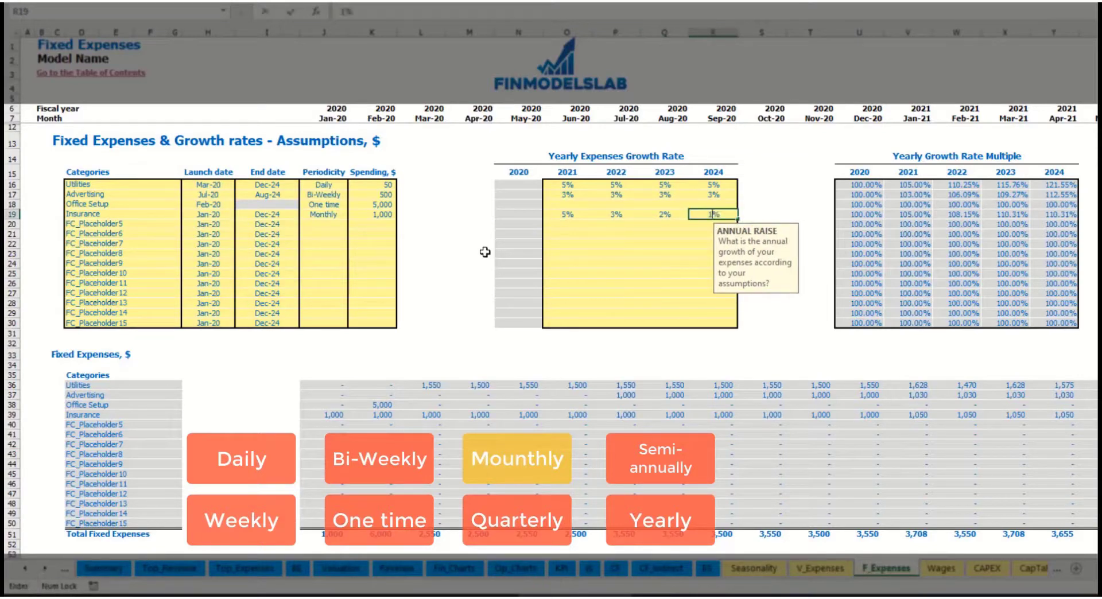
{"action": "key", "text": "Return"}
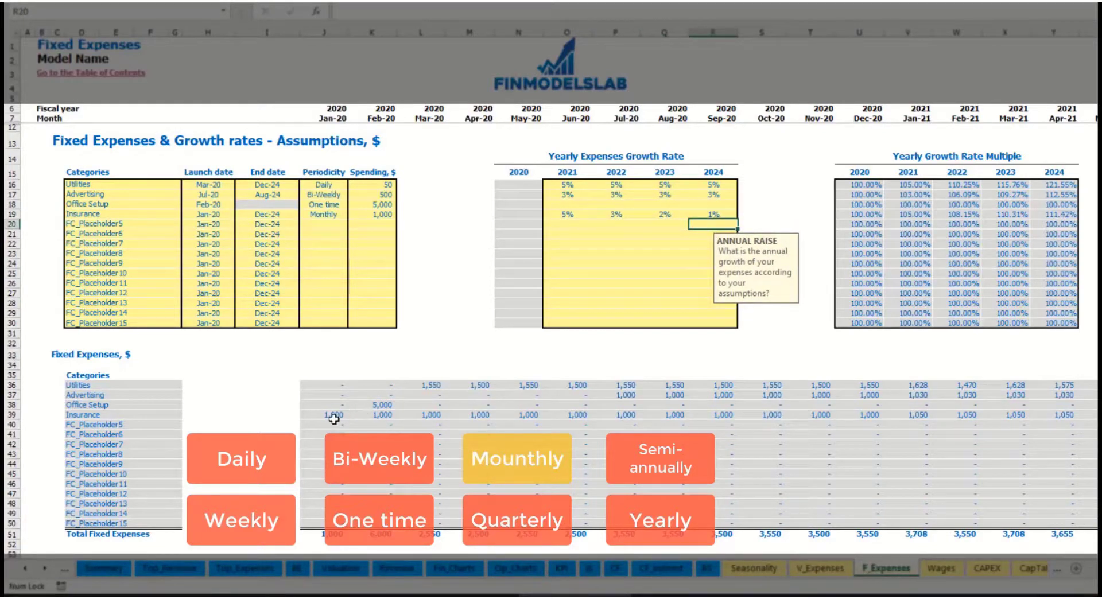
- Examine the calculated monthly Insurance expense across 2020 and 2021
{"action": "left_click_drag", "start_coordinate": [332, 414], "coordinate": [894, 414]}
{"action": "left_click", "coordinate": [896, 414]}
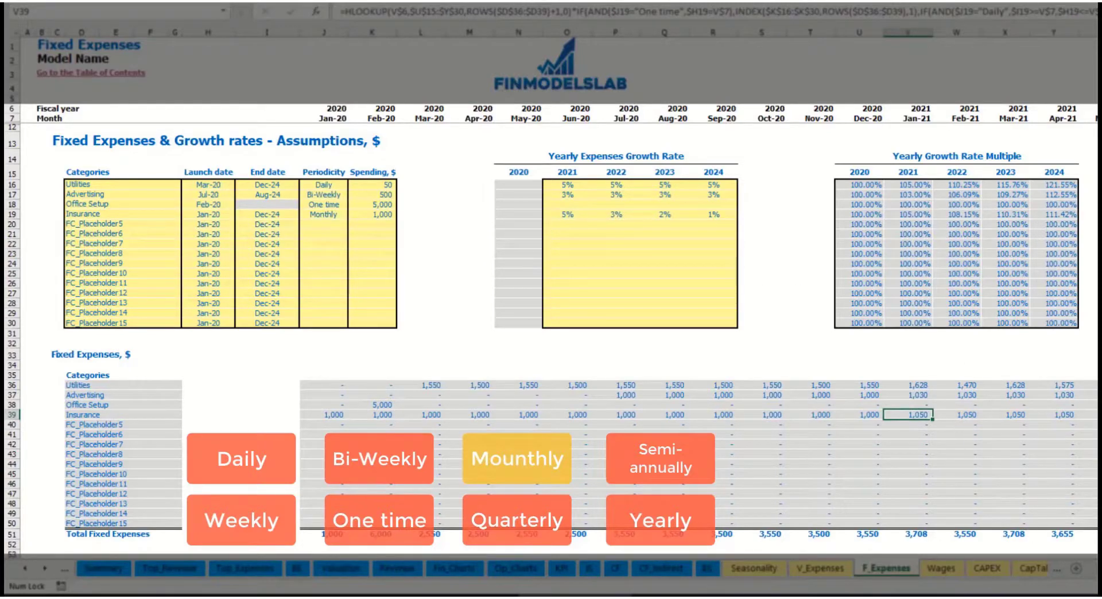
{"action": "scroll", "coordinate": [551, 287], "scroll_direction": "right", "scroll_amount": 5}
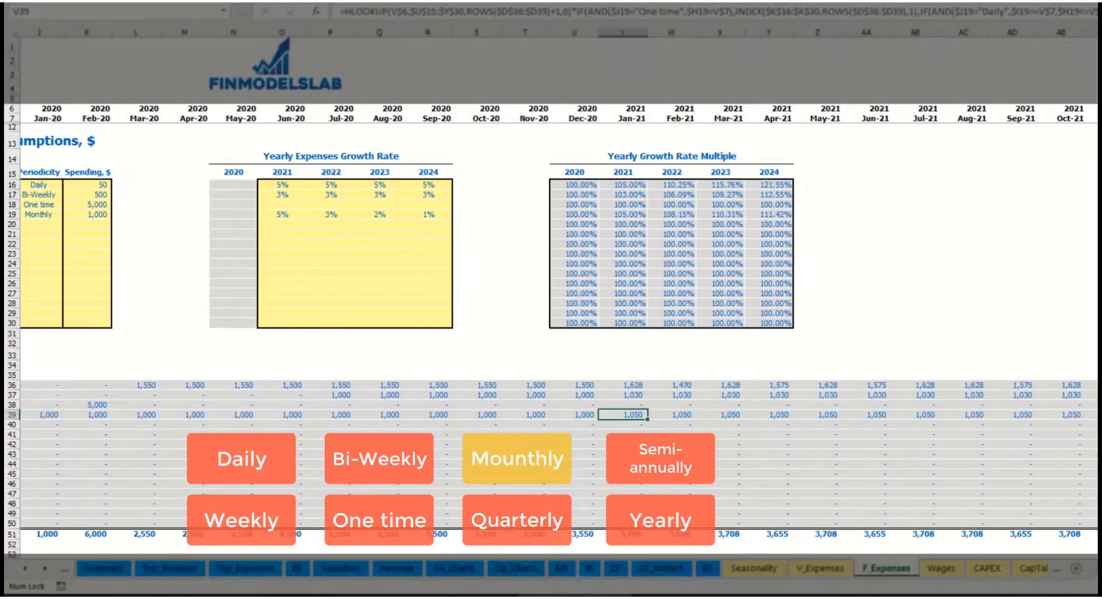
{"action": "key", "text": "ctrl+space"}
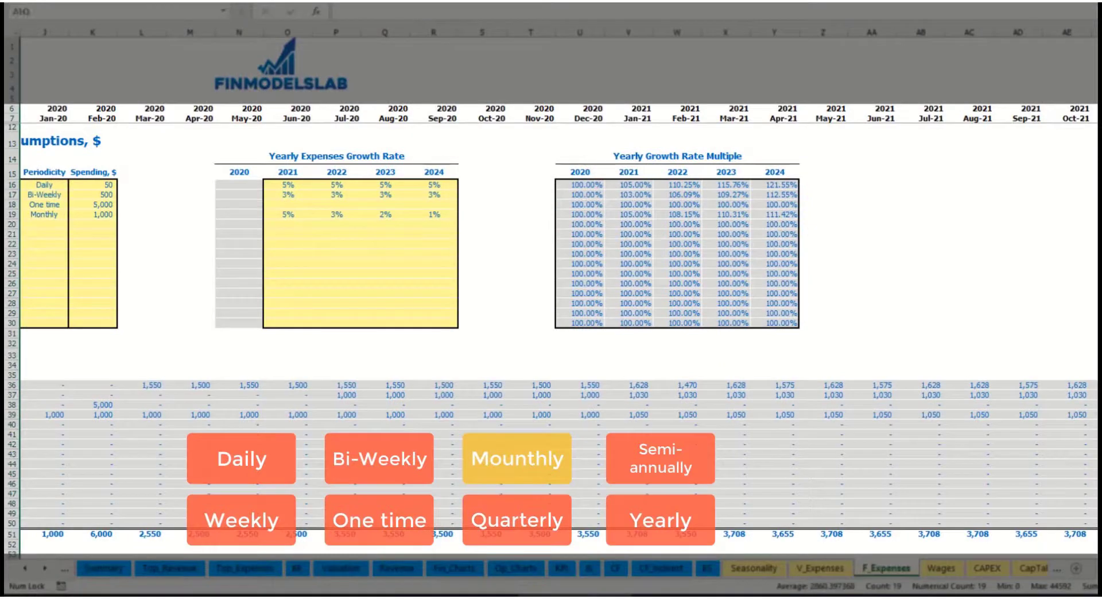
{"action": "left_click", "coordinate": [1076, 414]}
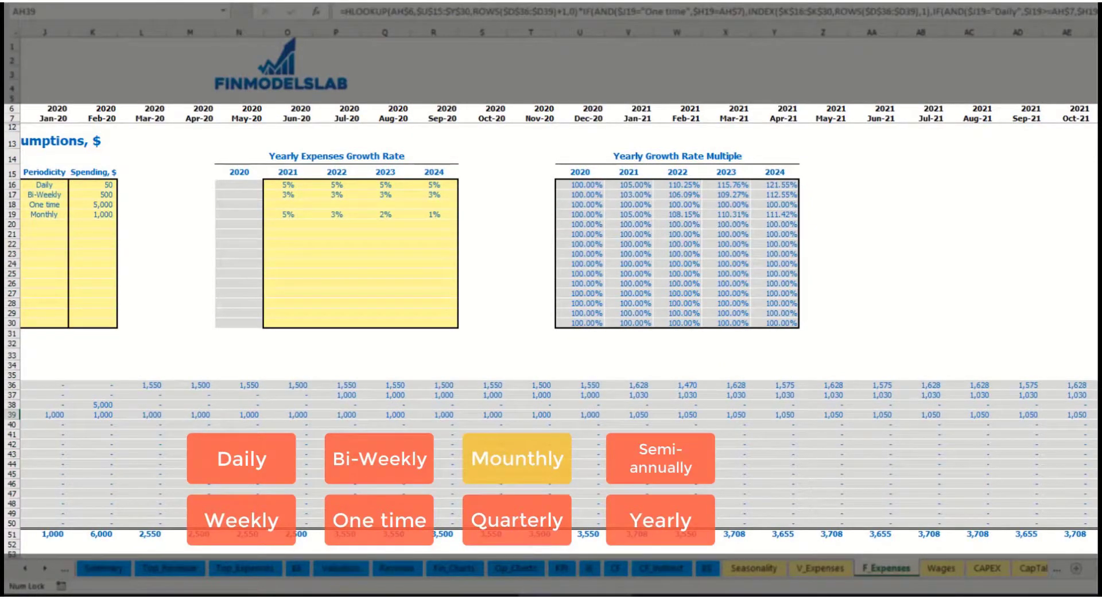
{"action": "scroll", "coordinate": [551, 287], "scroll_direction": "left", "scroll_amount": 5}
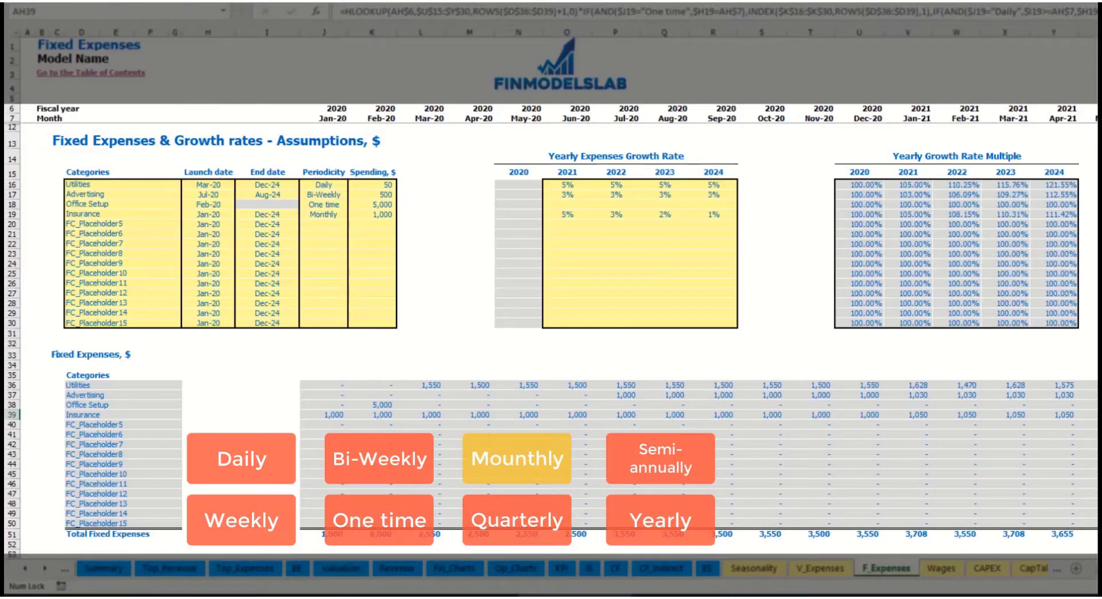
- Set the Insurance periodicity to Quarterly and check the months in which the expense accrues
{"action": "left_click", "coordinate": [342, 216]}
{"action": "left_click", "coordinate": [353, 214]}
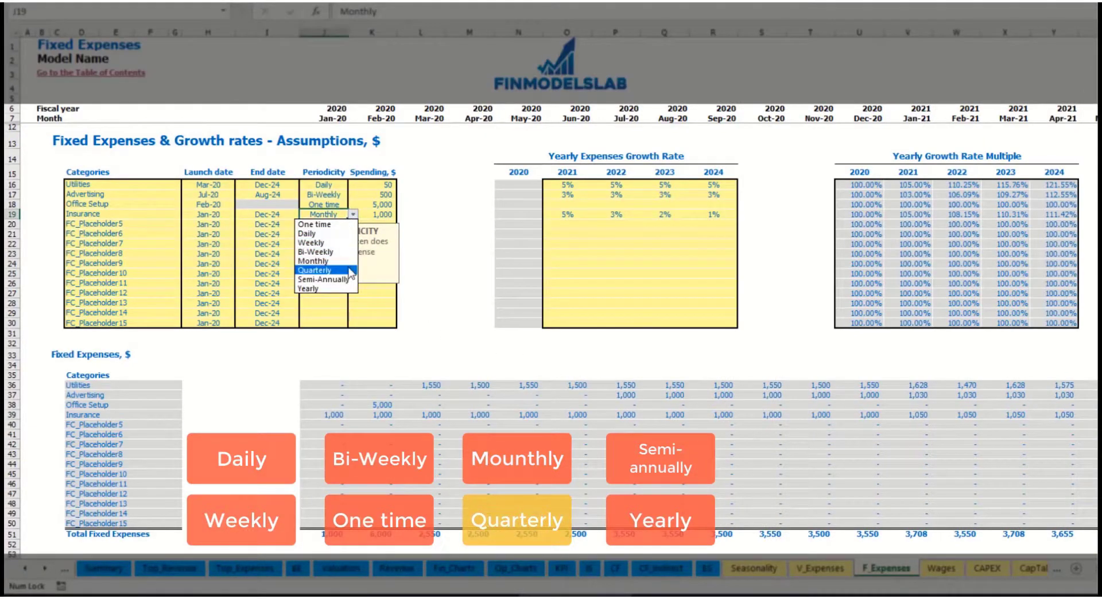
{"action": "left_click", "coordinate": [349, 268]}
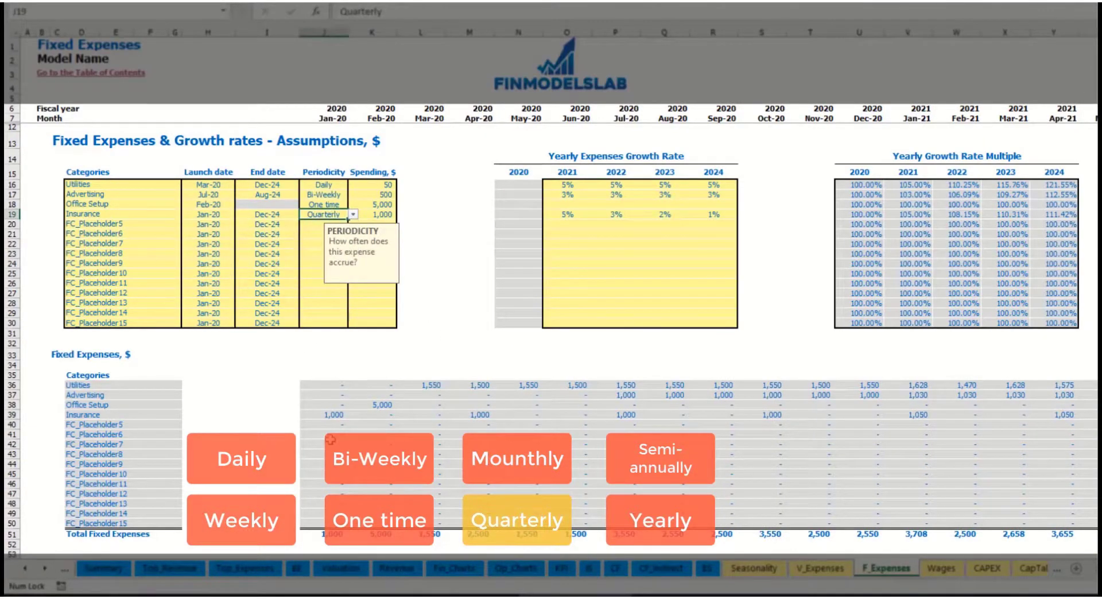
{"action": "left_click", "coordinate": [321, 415]}
{"action": "left_click", "coordinate": [476, 413]}
{"action": "left_click", "coordinate": [616, 416]}
- Set the Insurance launch date to Feb-20 and check the months in which the quarterly expense accrues
{"action": "left_click", "coordinate": [225, 213]}
{"action": "left_click", "coordinate": [240, 214]}
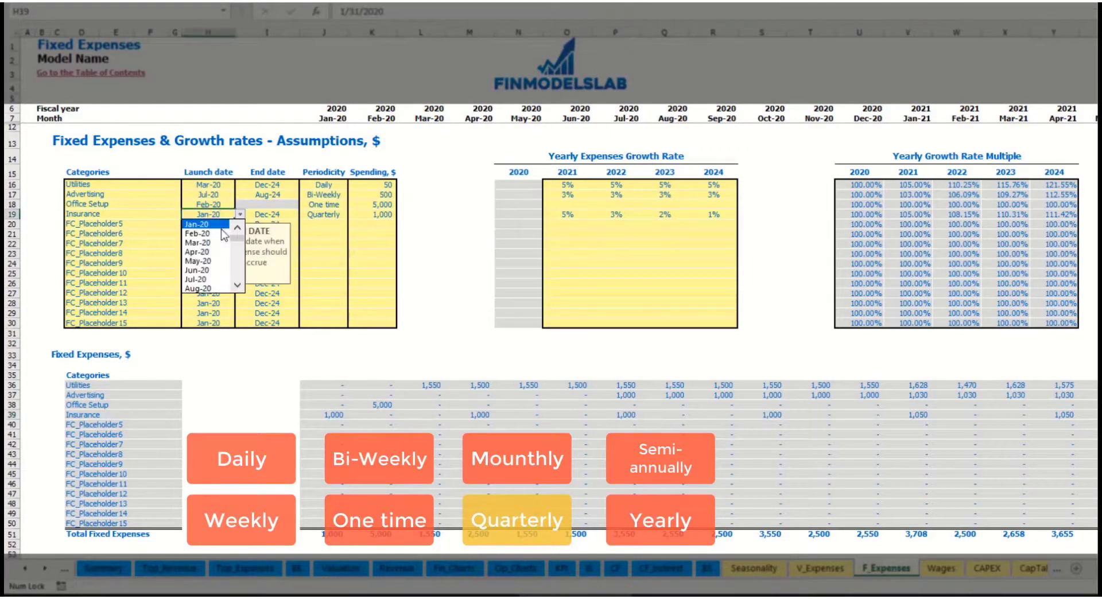
{"action": "left_click", "coordinate": [220, 235]}
{"action": "left_click", "coordinate": [386, 413]}
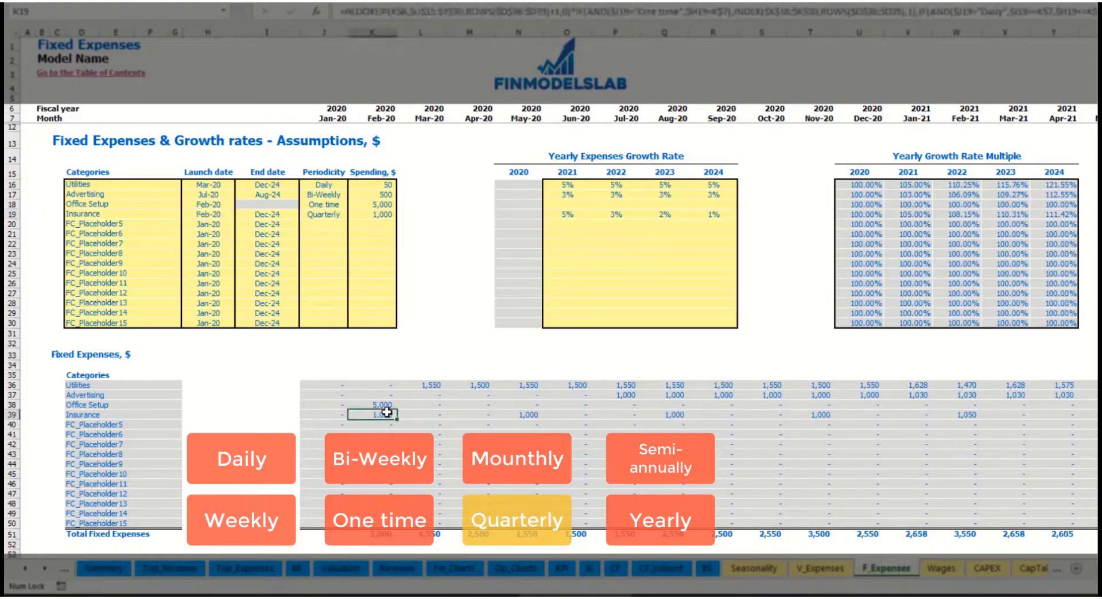
{"action": "left_click", "coordinate": [527, 415]}
{"action": "left_click", "coordinate": [677, 414]}
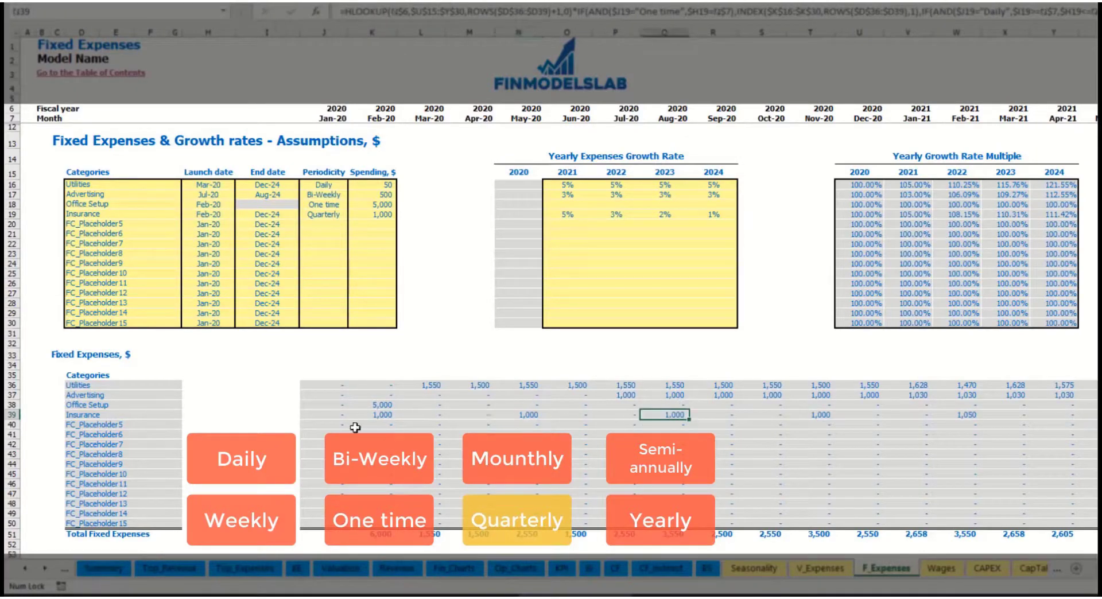
{"action": "left_click", "coordinate": [370, 416]}
{"action": "left_click", "coordinate": [528, 415]}
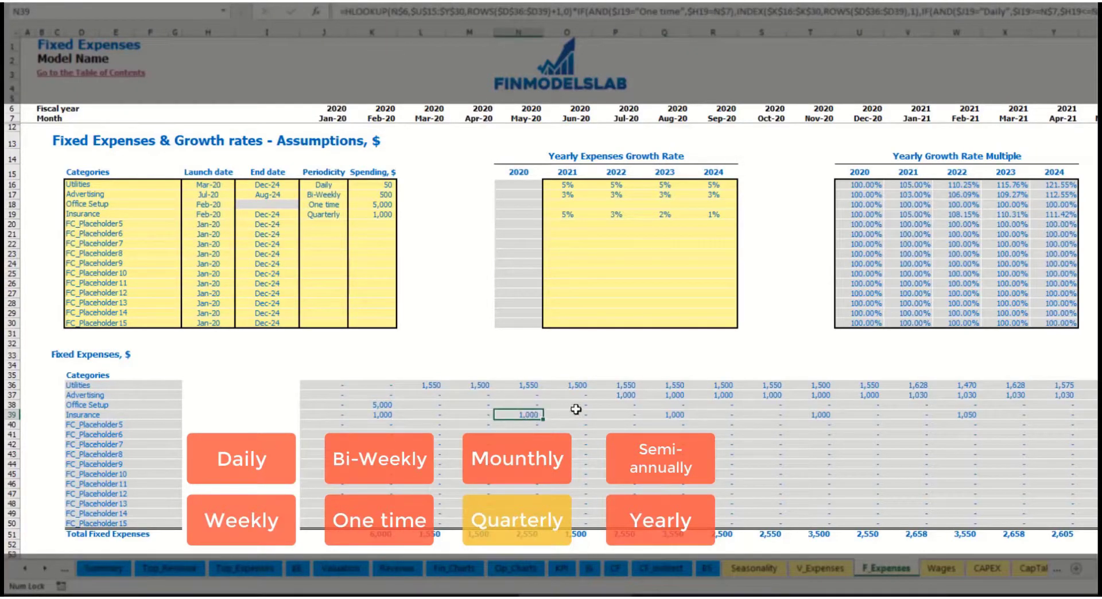
- Set the Insurance periodicity to Semi-Annually and check its calculated expense from Feb-20 through Feb-21
{"action": "left_click", "coordinate": [323, 214]}
{"action": "left_click", "coordinate": [353, 214]}
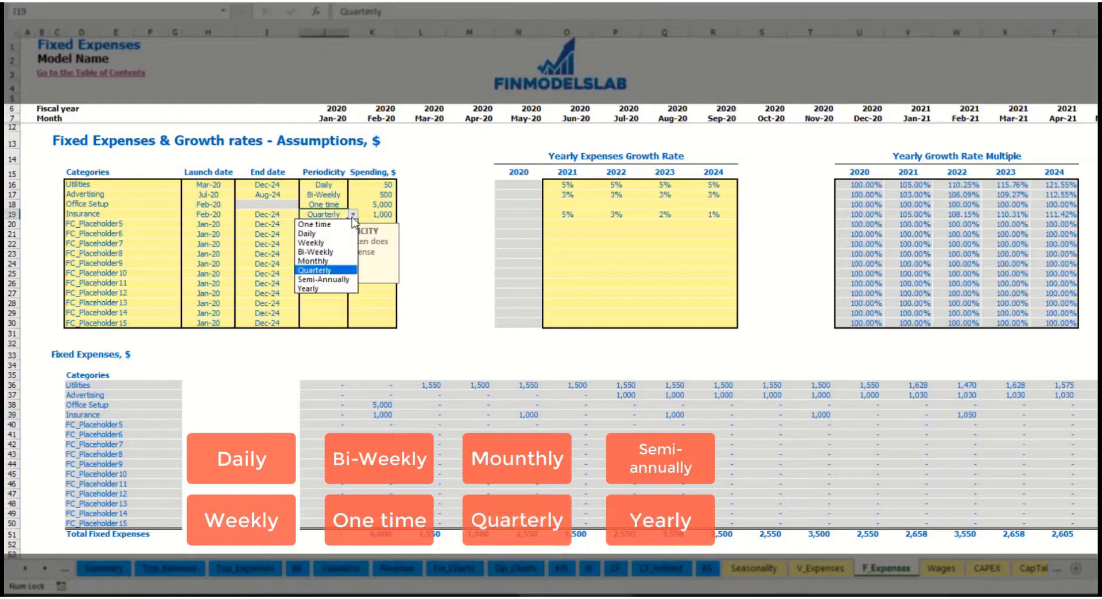
{"action": "left_click", "coordinate": [340, 280]}
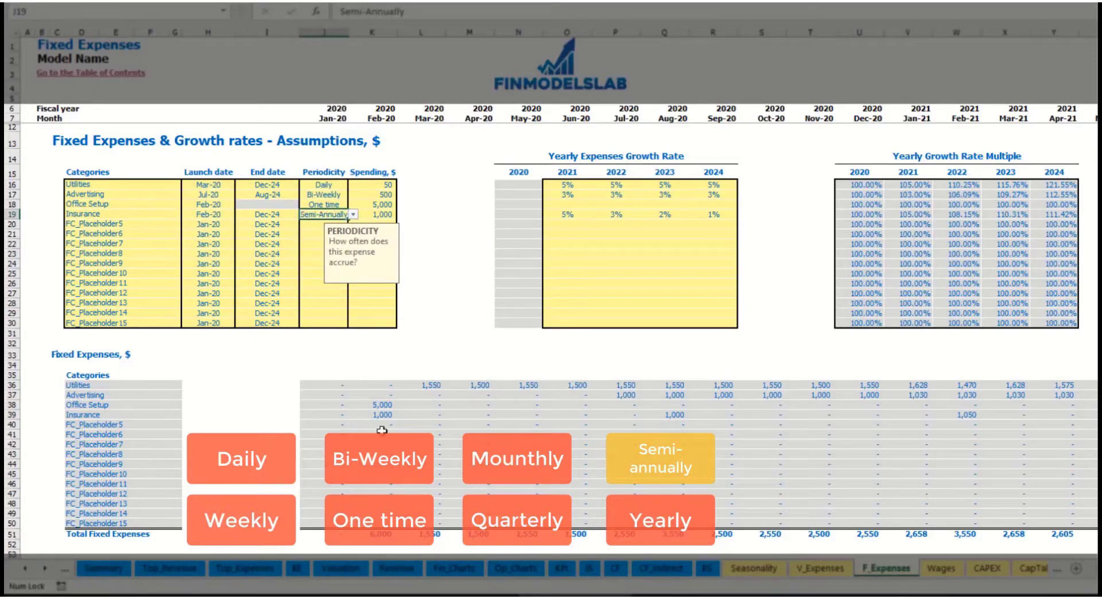
{"action": "left_click_drag", "start_coordinate": [378, 417], "coordinate": [917, 416]}
{"action": "key", "text": "ctrl+v"}
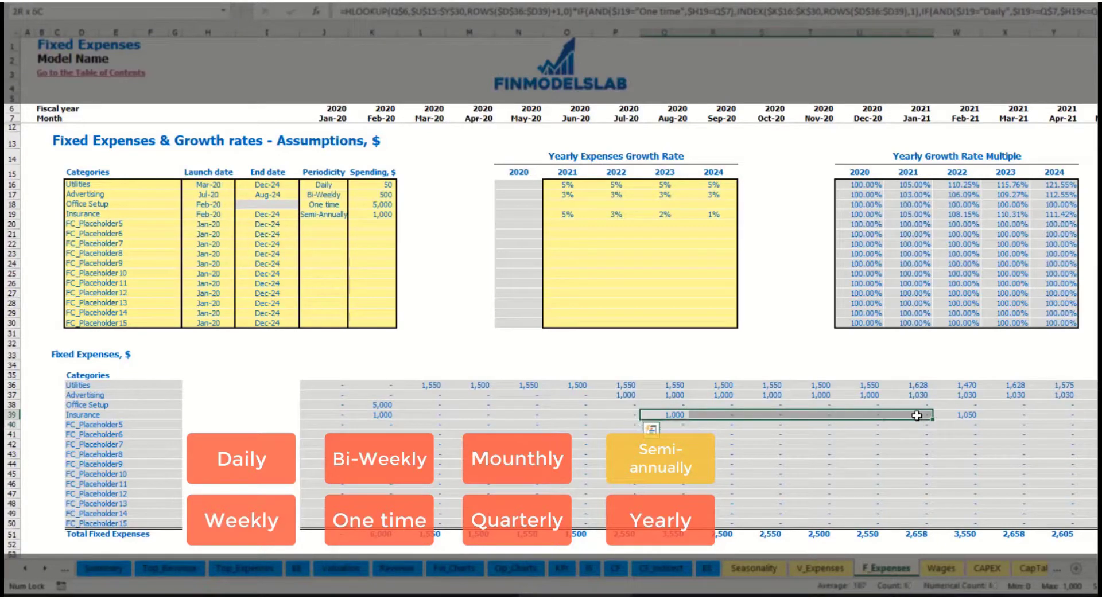
{"action": "key", "text": "ctrl+v"}
{"action": "left_click", "coordinate": [958, 425]}
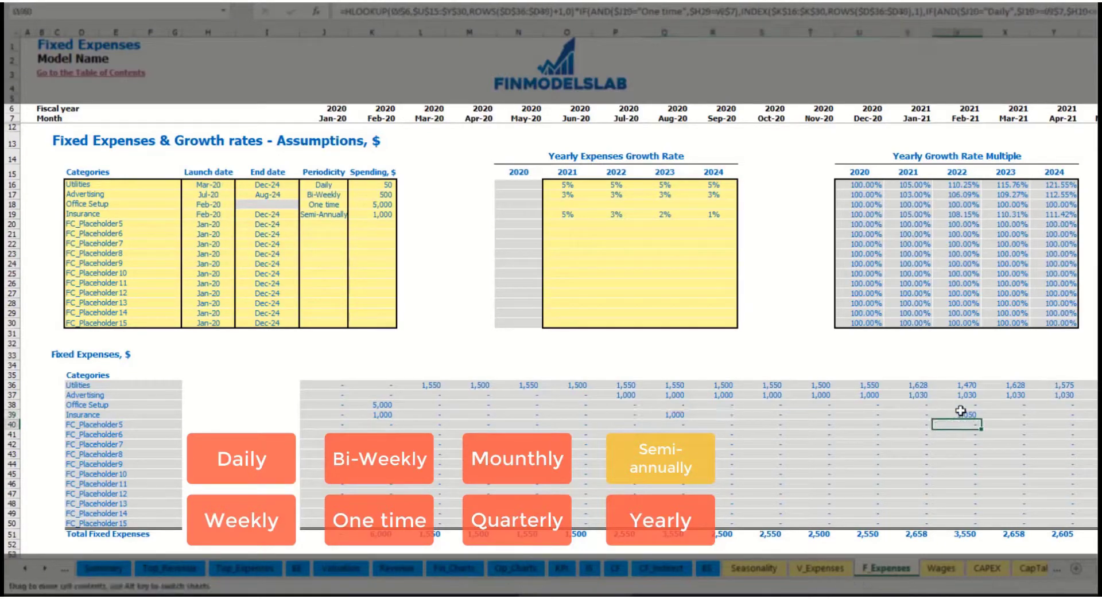
- Set the Insurance periodicity to Yearly and check its calculated expense from Feb-20 onward
{"action": "left_click", "coordinate": [331, 214]}
{"action": "left_click", "coordinate": [353, 214]}
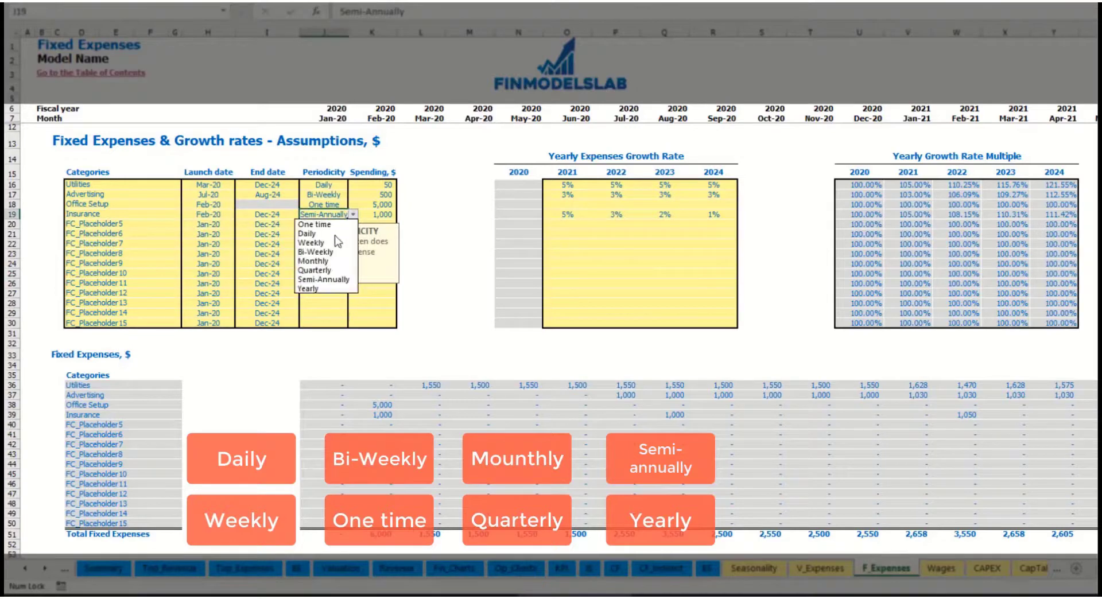
{"action": "left_click", "coordinate": [316, 289]}
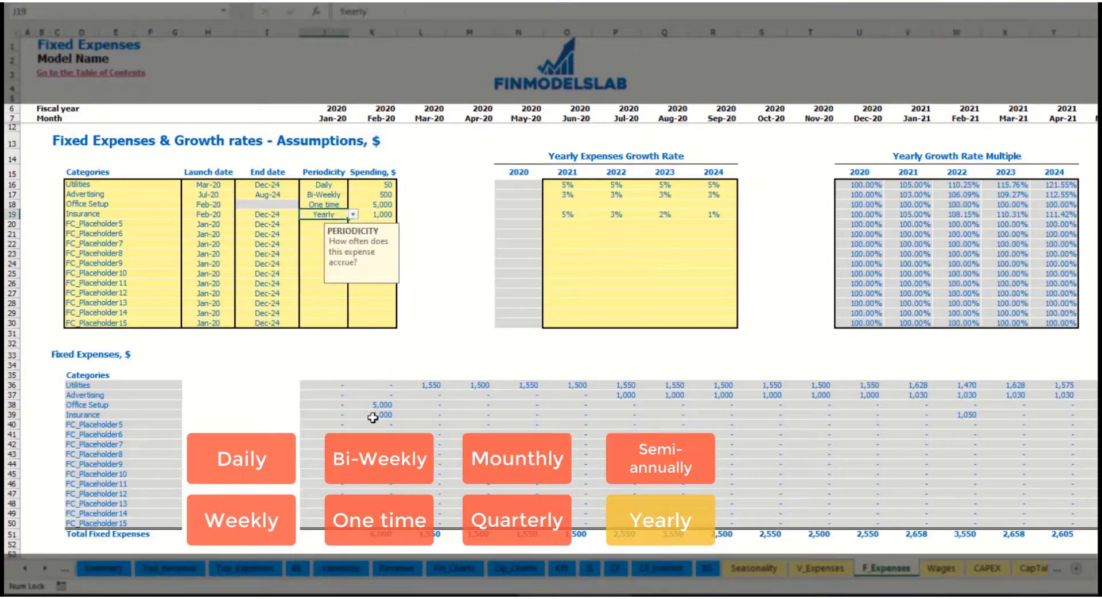
{"action": "left_click_drag", "start_coordinate": [376, 416], "coordinate": [1093, 416]}
{"action": "key", "text": "ctrl+v"}
{"action": "key", "text": "ctrl+v"}
- Examine the Insurance launch and end dates and the calculated Fixed Expenses table
{"action": "left_click", "coordinate": [217, 215]}
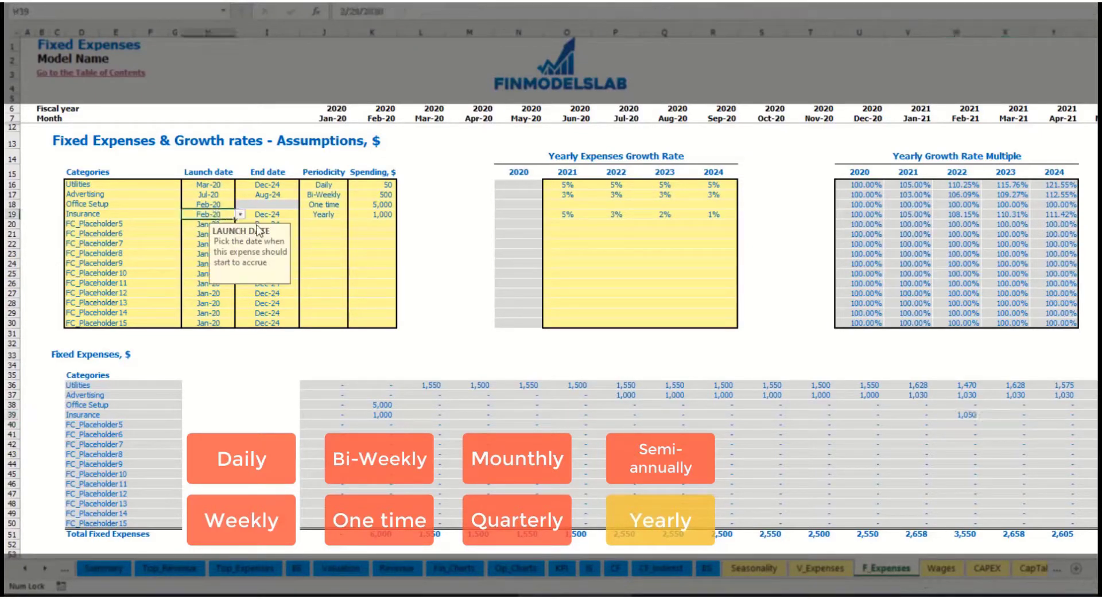
{"action": "left_click", "coordinate": [271, 215]}
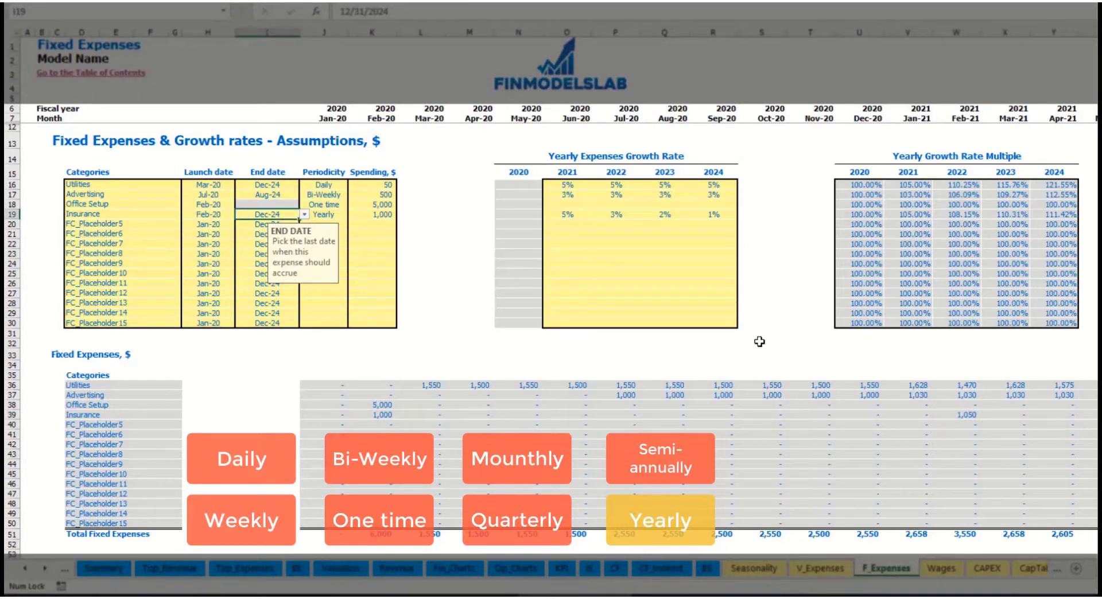
{"action": "left_click", "coordinate": [755, 324]}
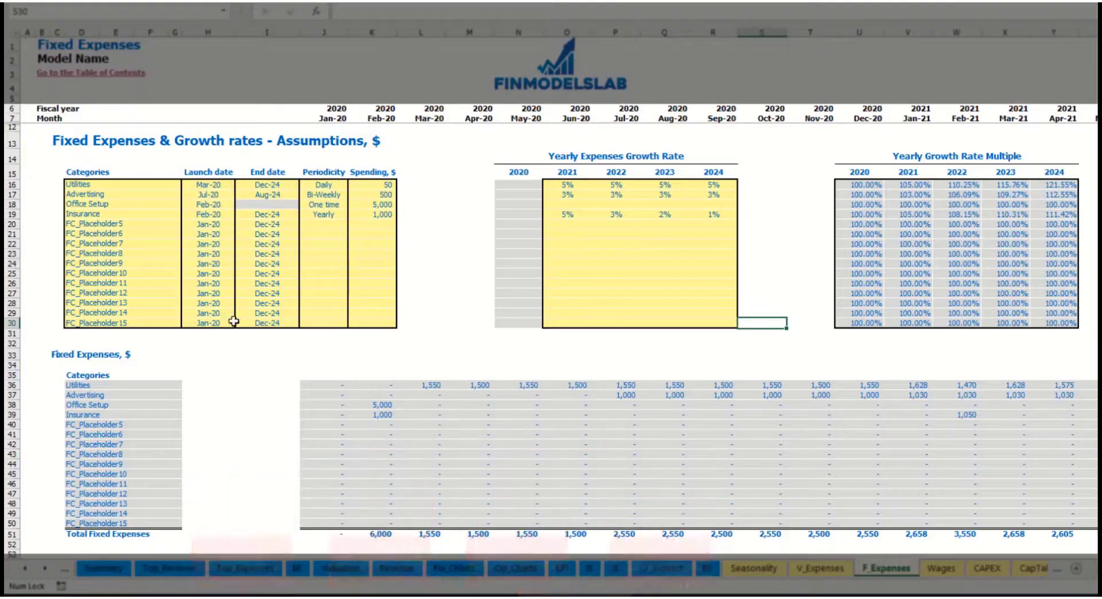
{"action": "left_click_drag", "start_coordinate": [310, 386], "coordinate": [322, 396]}
{"action": "left_click_drag", "start_coordinate": [635, 461], "coordinate": [1001, 524]}
- Go to the income statement sheet and expand Total Fixed Expenses to review its individual categories
{"action": "left_click", "coordinate": [589, 568]}
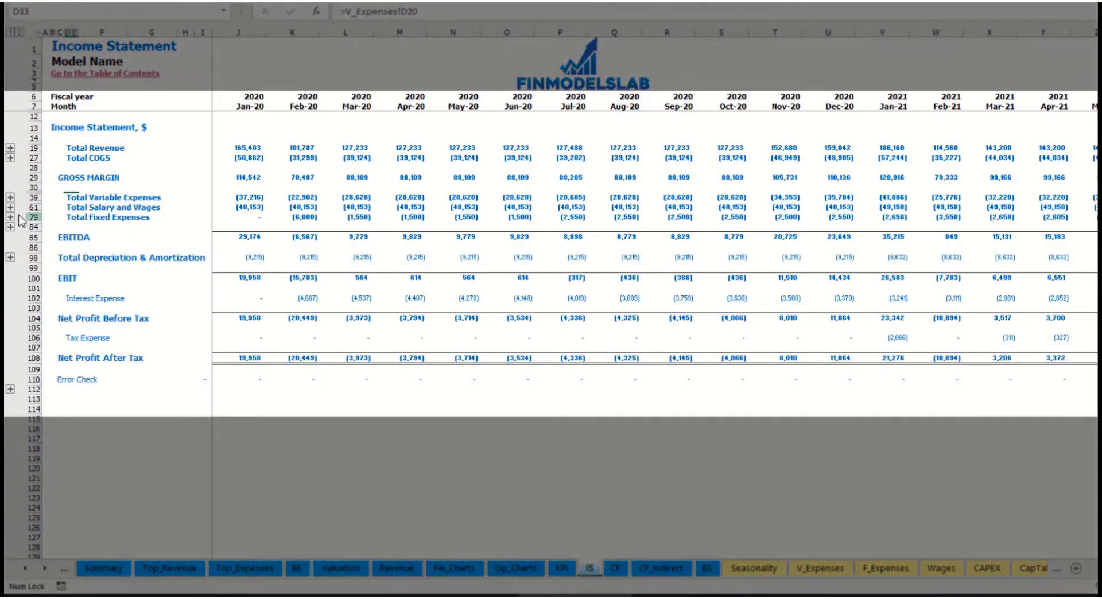
{"action": "left_click", "coordinate": [69, 218]}
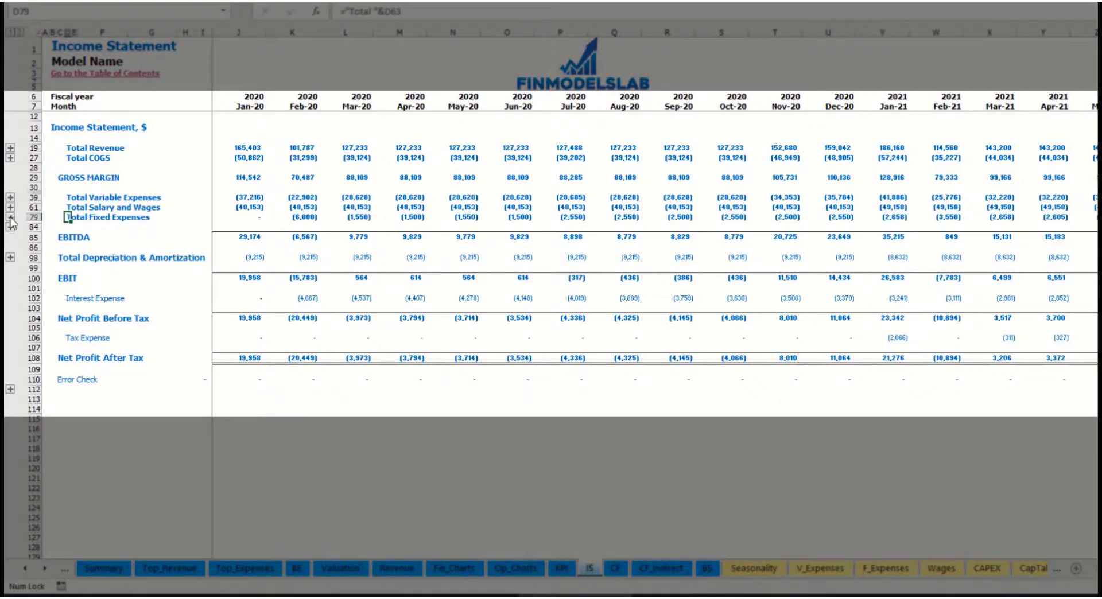
{"action": "left_click", "coordinate": [10, 218]}
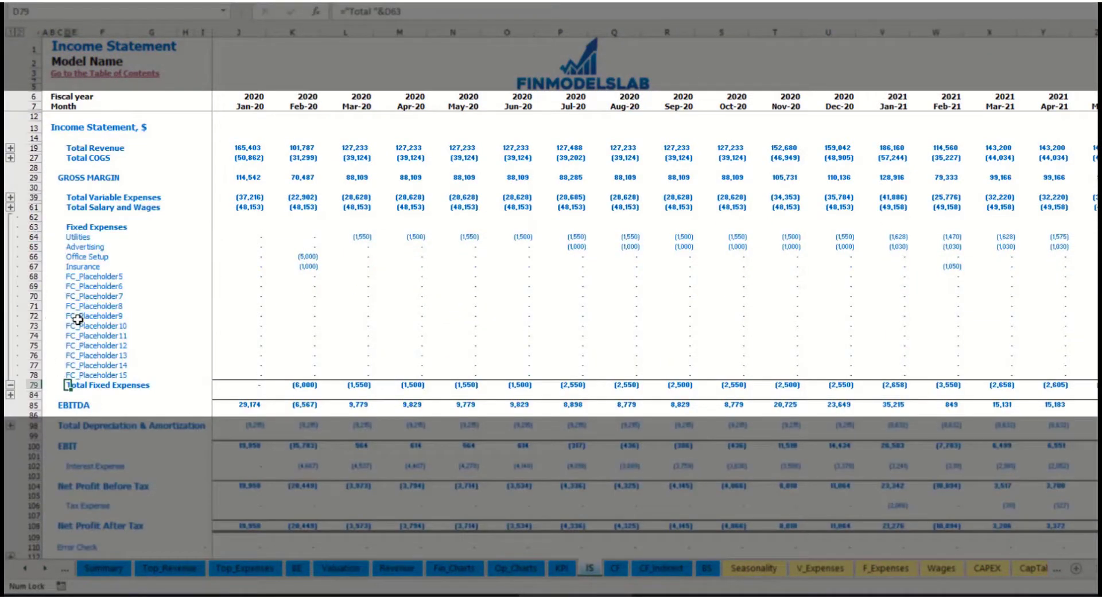
{"action": "left_click_drag", "start_coordinate": [35, 237], "coordinate": [38, 257]}
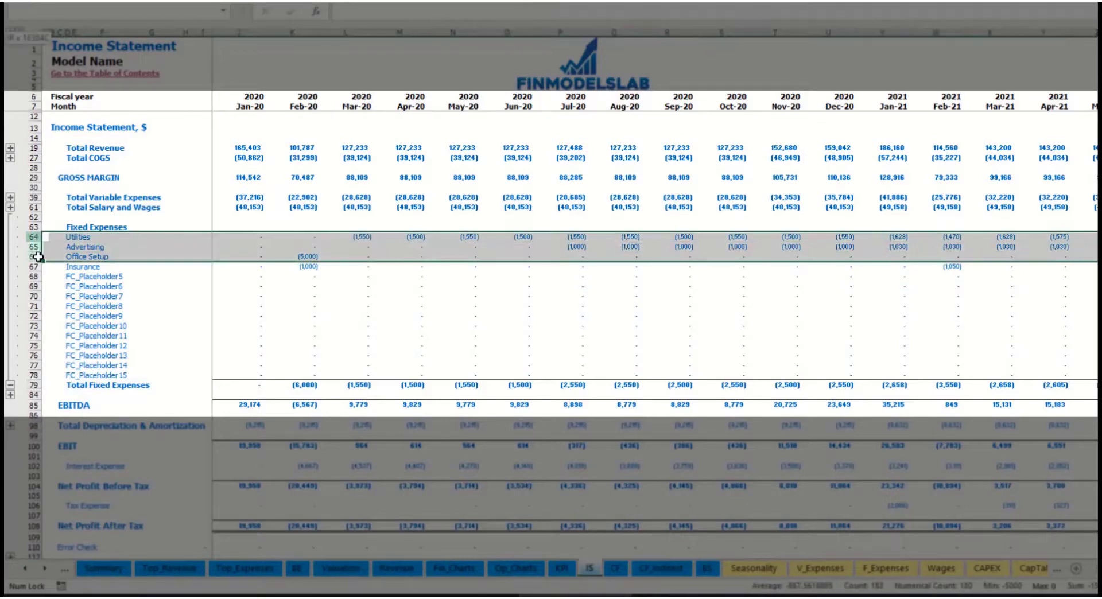
{"action": "left_click", "coordinate": [75, 237]}
{"action": "left_click_drag", "start_coordinate": [84, 280], "coordinate": [77, 376]}
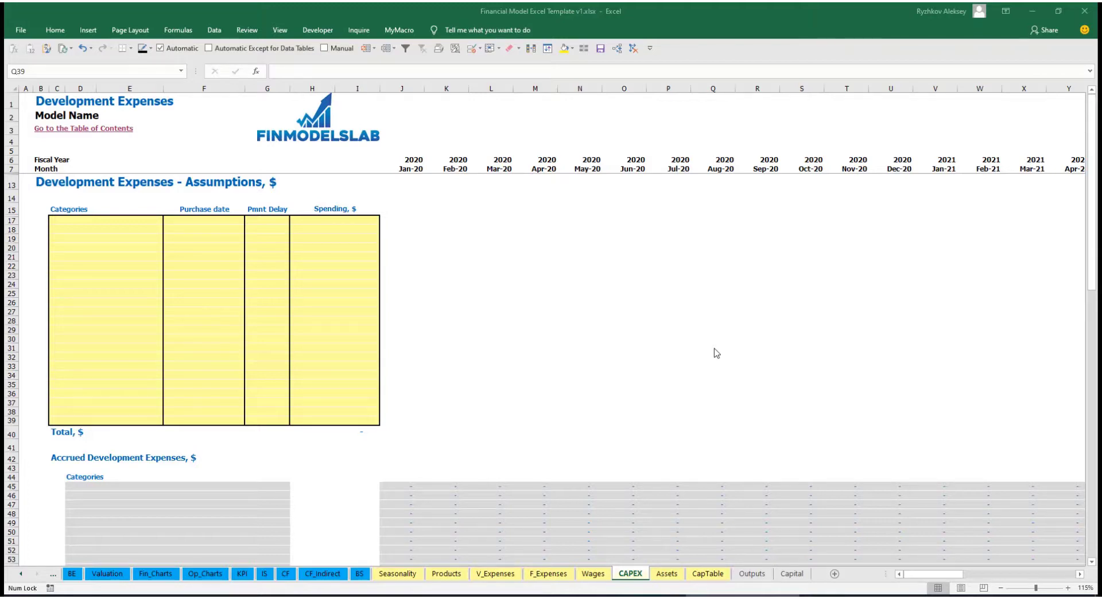
- Add an Office dev development expense on the CAPEX sheet with purchase date Feb-20 and spending of 10,000
{"action": "left_click", "coordinate": [132, 220]}
{"action": "type", "text": "Office dev"}
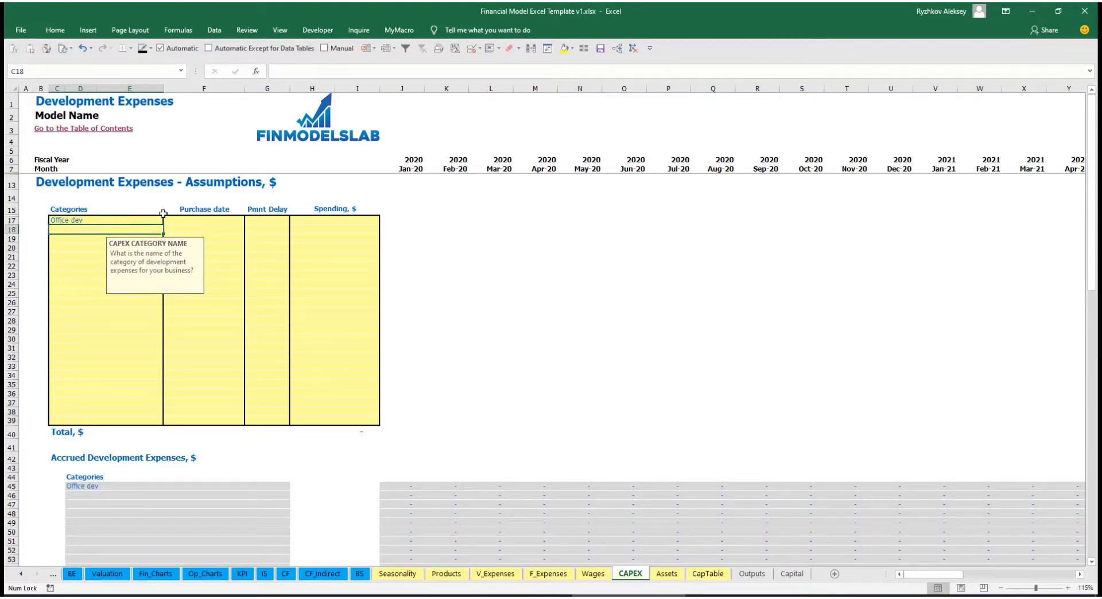
{"action": "left_click", "coordinate": [205, 220]}
{"action": "left_click", "coordinate": [249, 222]}
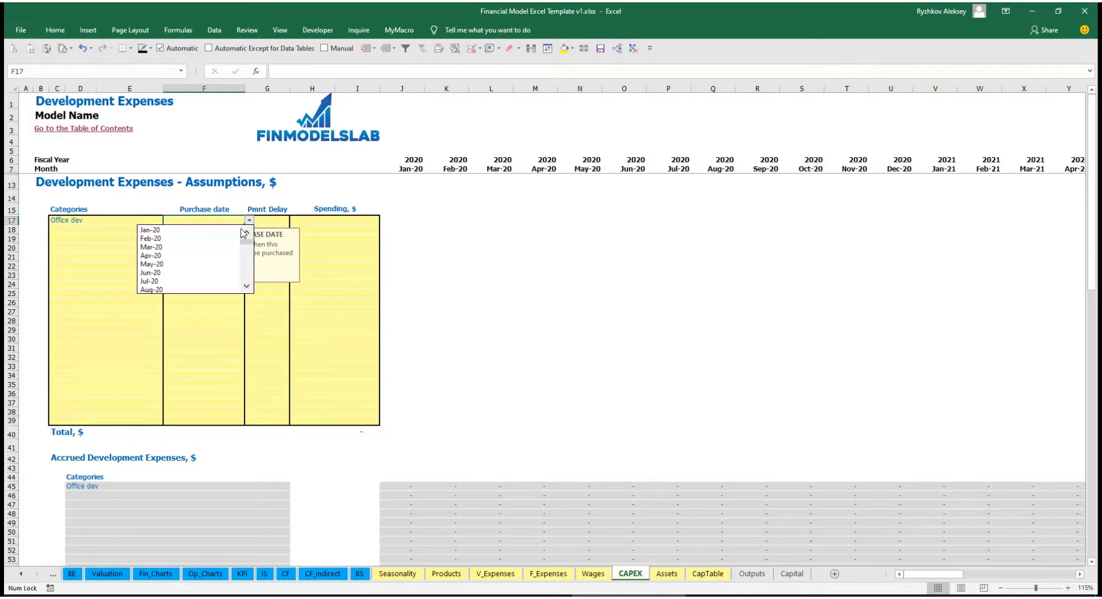
{"action": "left_click", "coordinate": [225, 239]}
{"action": "left_click", "coordinate": [321, 218]}
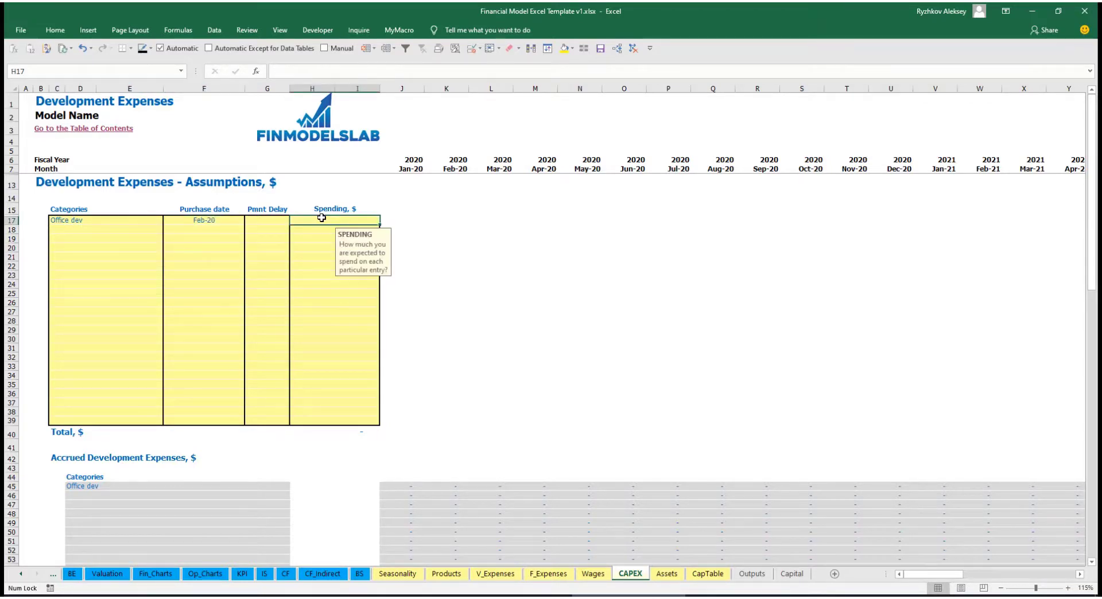
{"action": "type", "text": "10000"}
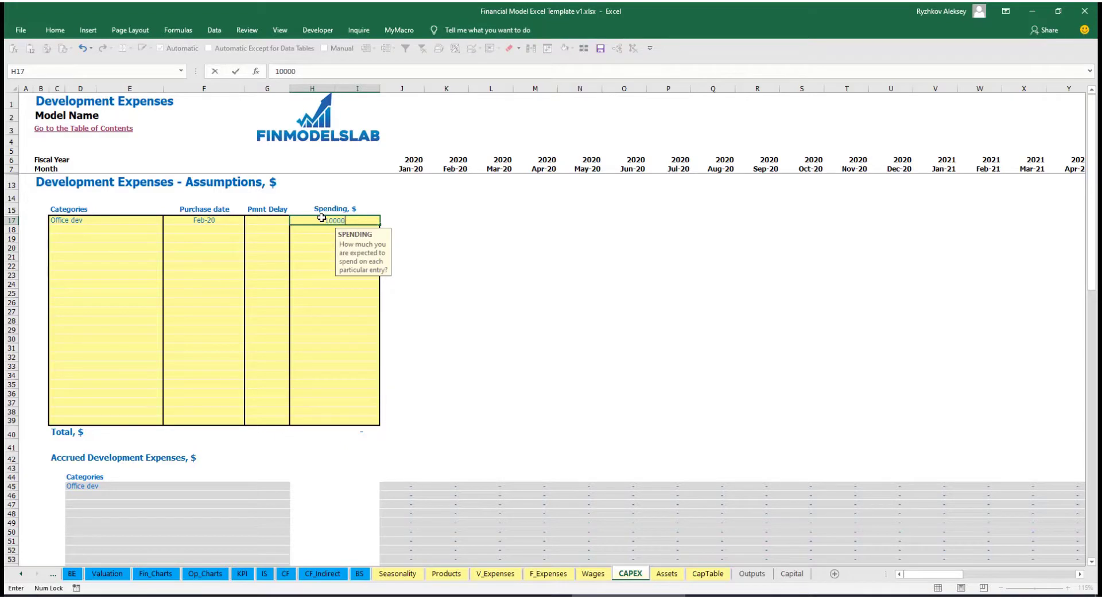
{"action": "key", "text": "Return"}
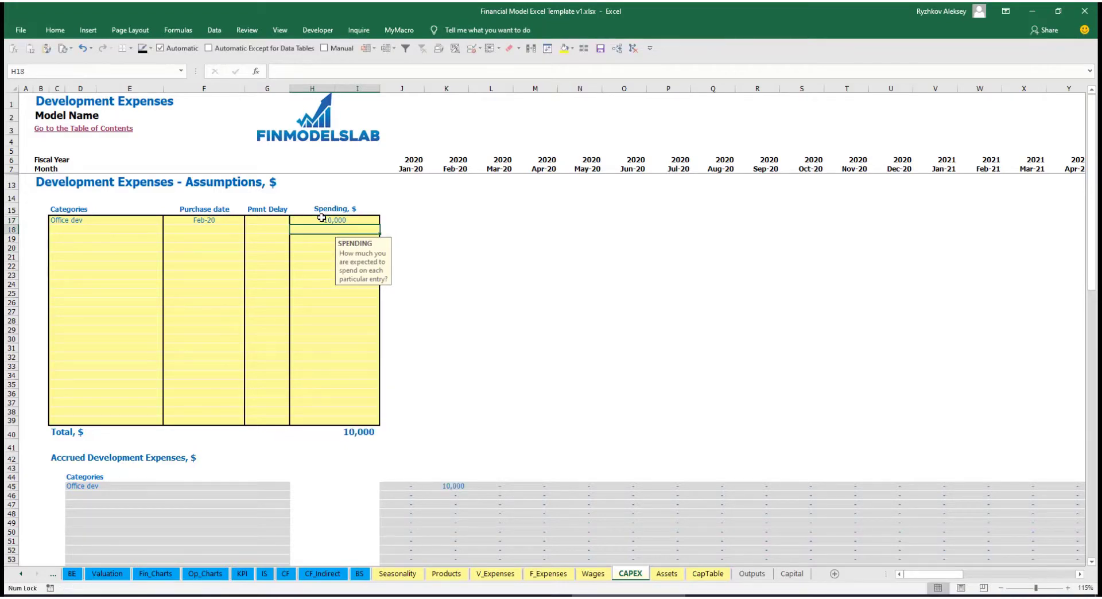
- Set the payment delay of the Office dev expense to 2M
{"action": "left_click", "coordinate": [274, 220]}
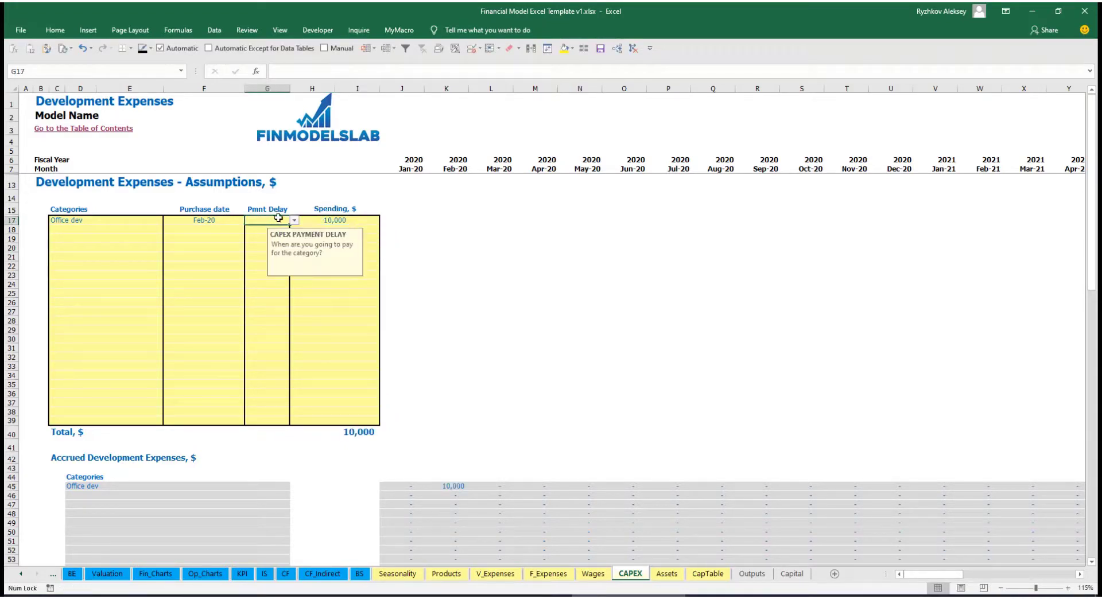
{"action": "left_click", "coordinate": [294, 220]}
{"action": "left_click", "coordinate": [233, 245]}
{"action": "left_click", "coordinate": [477, 251]}
- Examine how the Office dev expense flows through the accrued and paid development expenses and the summary
{"action": "left_click", "coordinate": [454, 488]}
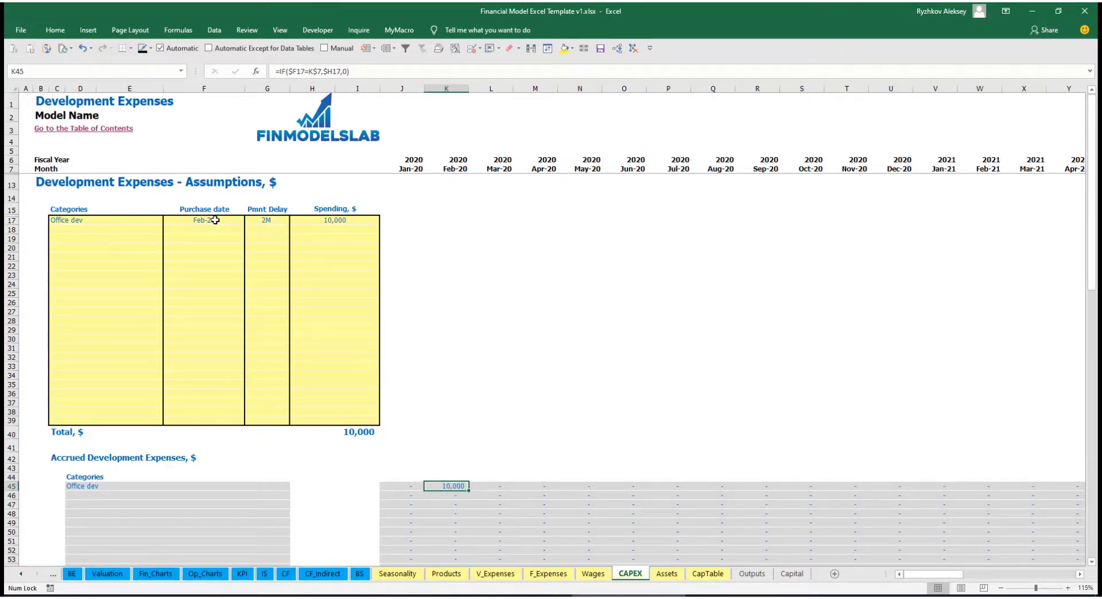
{"action": "scroll", "coordinate": [453, 295], "scroll_direction": "down", "scroll_amount": 10}
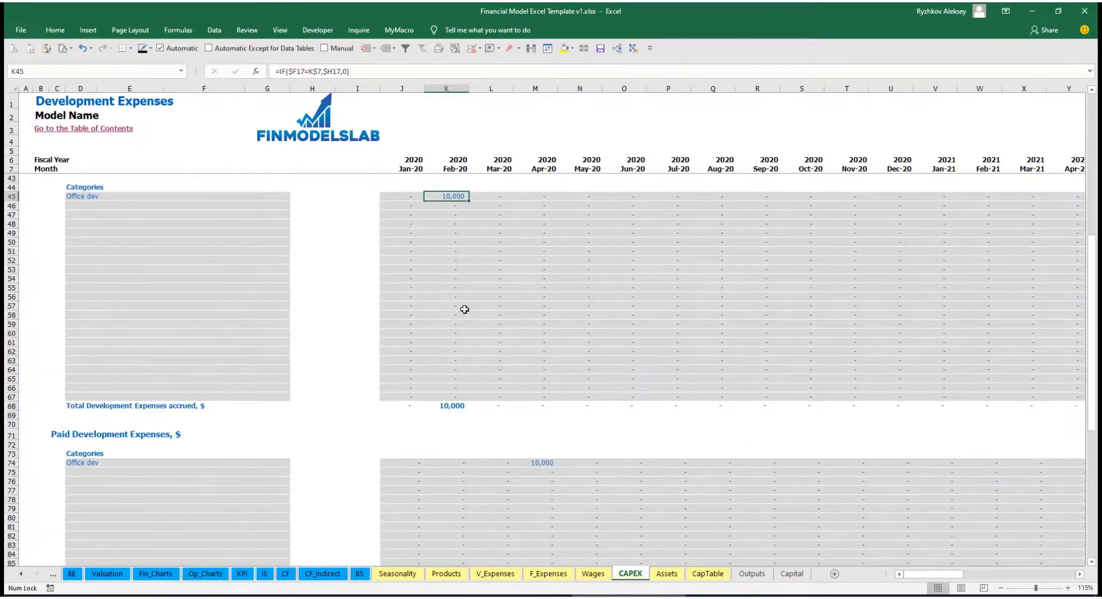
{"action": "left_click", "coordinate": [536, 464]}
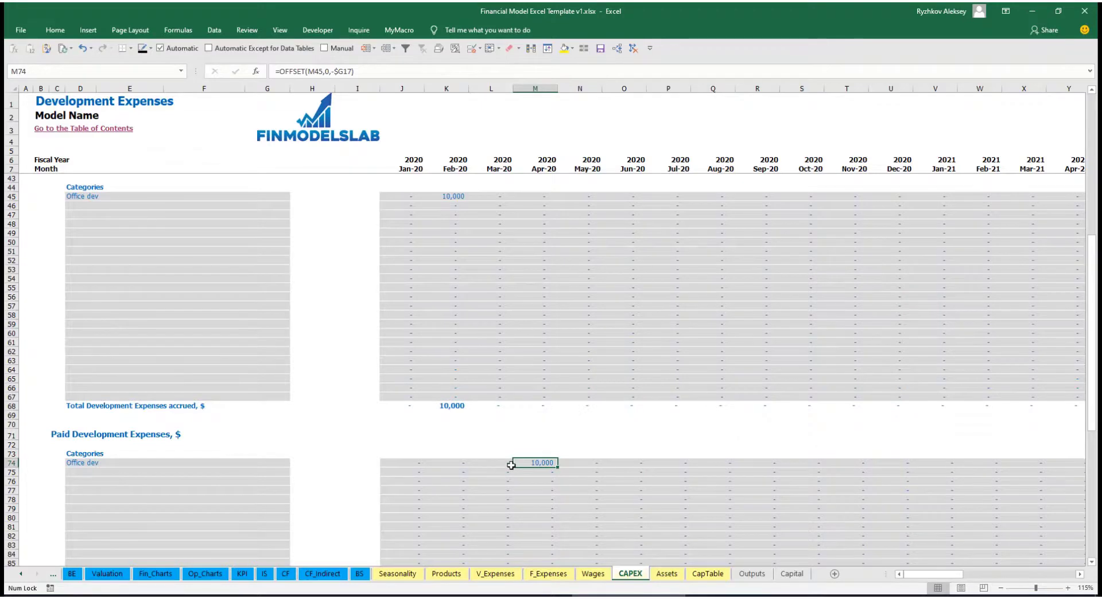
{"action": "scroll", "coordinate": [513, 464], "scroll_direction": "down", "scroll_amount": 3}
{"action": "scroll", "coordinate": [518, 459], "scroll_direction": "down", "scroll_amount": 10}
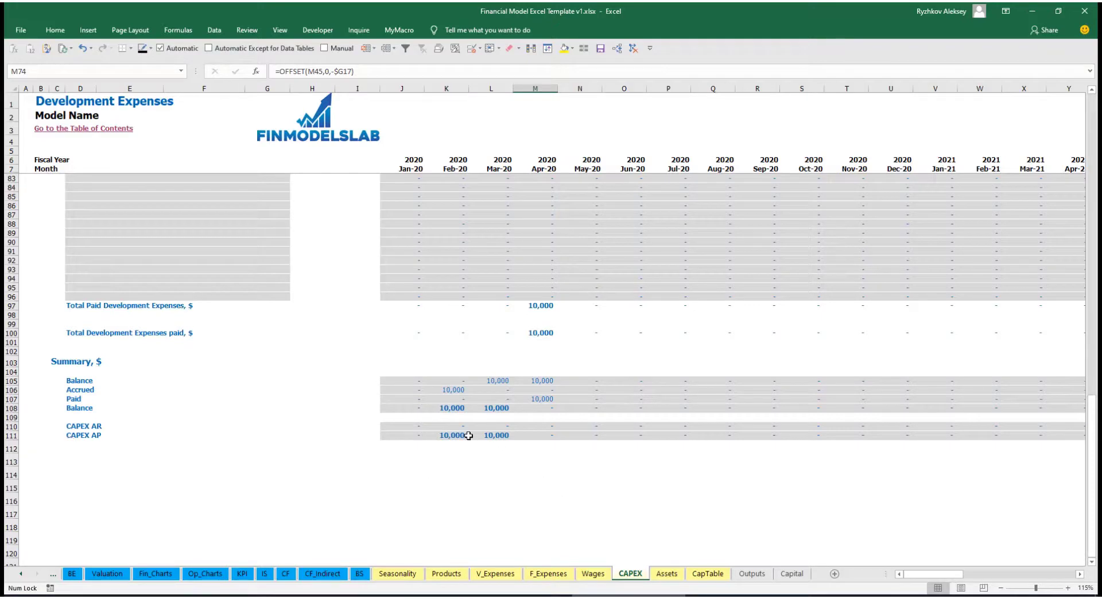
- Add an Other dev exp category below Office dev in the development expense assumptions with purchase date Mar-20
{"action": "scroll", "coordinate": [497, 366], "scroll_direction": "up", "scroll_amount": 20}
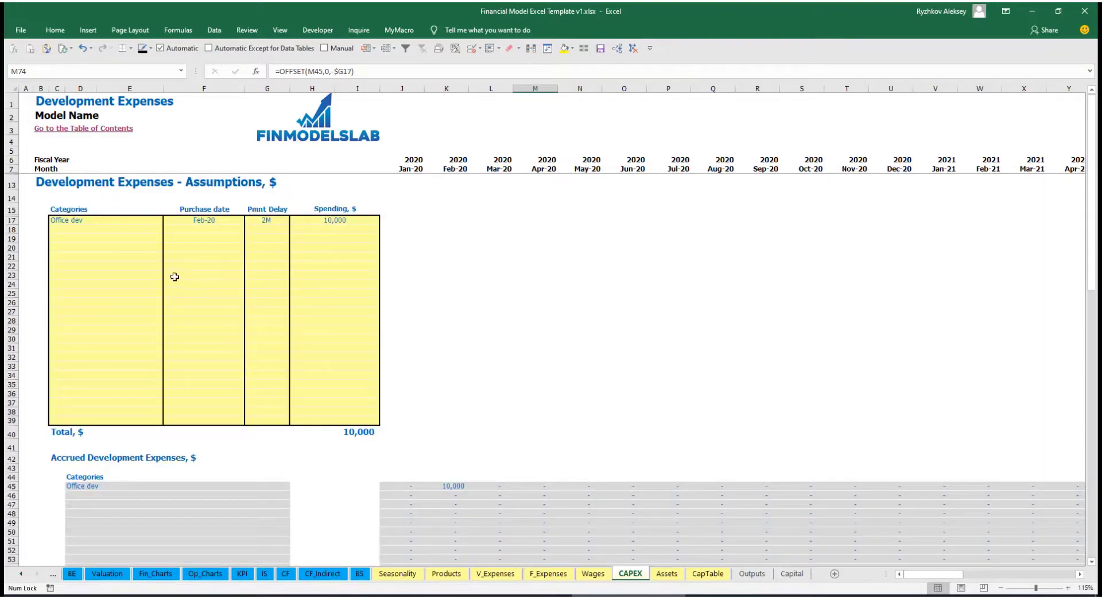
{"action": "left_click", "coordinate": [89, 228]}
{"action": "type", "text": "Other dev exp"}
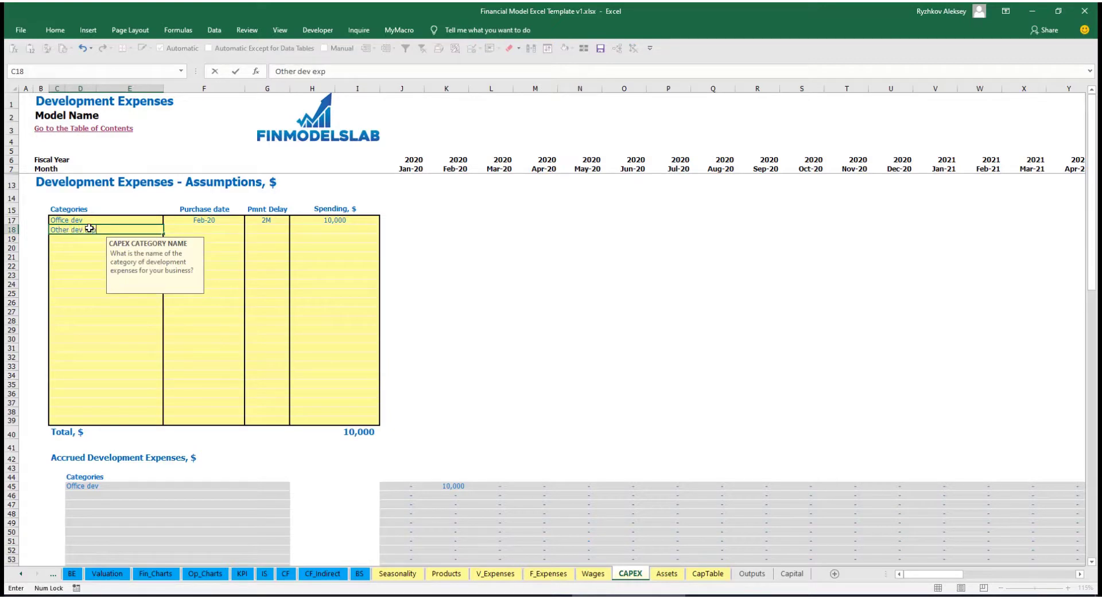
{"action": "key", "text": "Return"}
{"action": "left_click", "coordinate": [222, 229]}
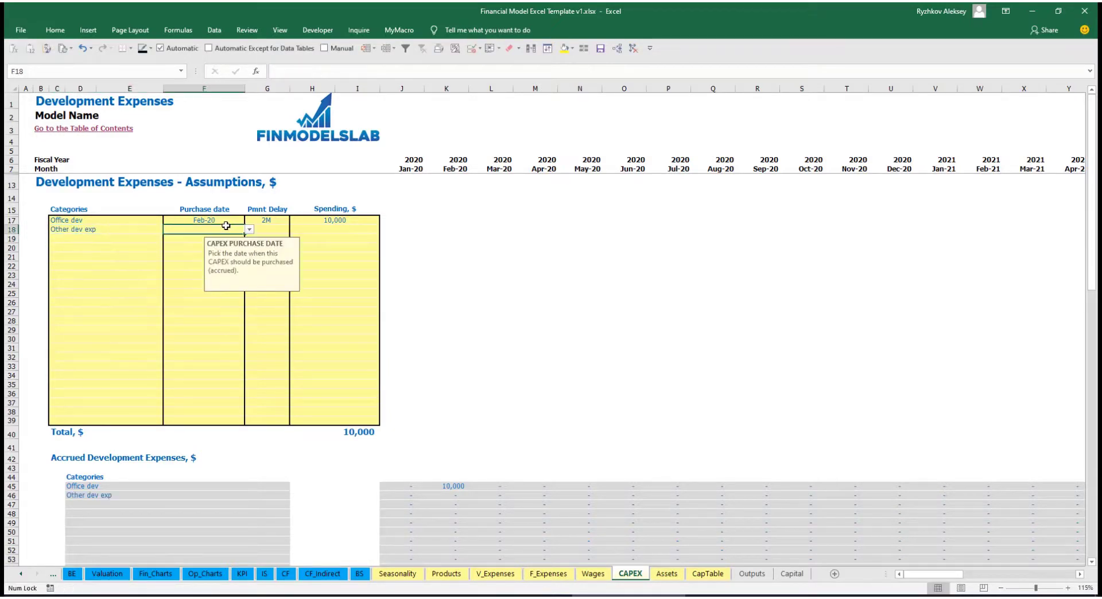
{"action": "left_click", "coordinate": [250, 230]}
{"action": "left_click", "coordinate": [227, 259]}
- Set the spending of the Other dev exp category to 5,000 and its payment delay to 0M
{"action": "left_click", "coordinate": [321, 232]}
{"action": "type", "text": "5000"}
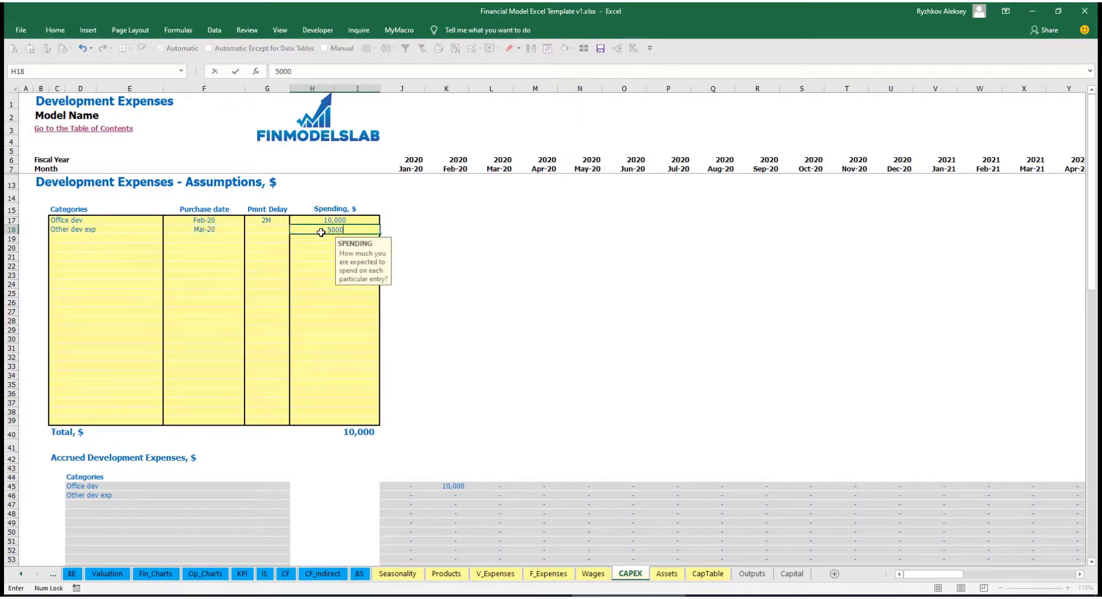
{"action": "key", "text": "Return"}
{"action": "left_click", "coordinate": [276, 233]}
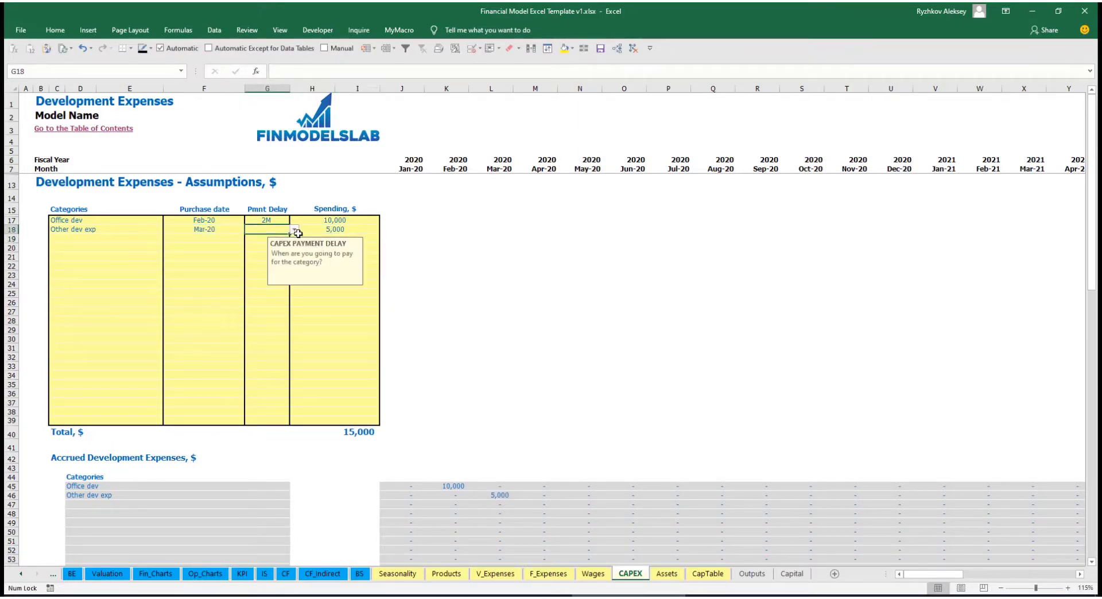
{"action": "left_click", "coordinate": [294, 229]}
{"action": "left_click", "coordinate": [271, 239]}
- Check how the Other dev exp entry flows through the accrued and paid development expenses
{"action": "scroll", "coordinate": [468, 414], "scroll_direction": "down", "scroll_amount": 3}
{"action": "left_click", "coordinate": [498, 399]}
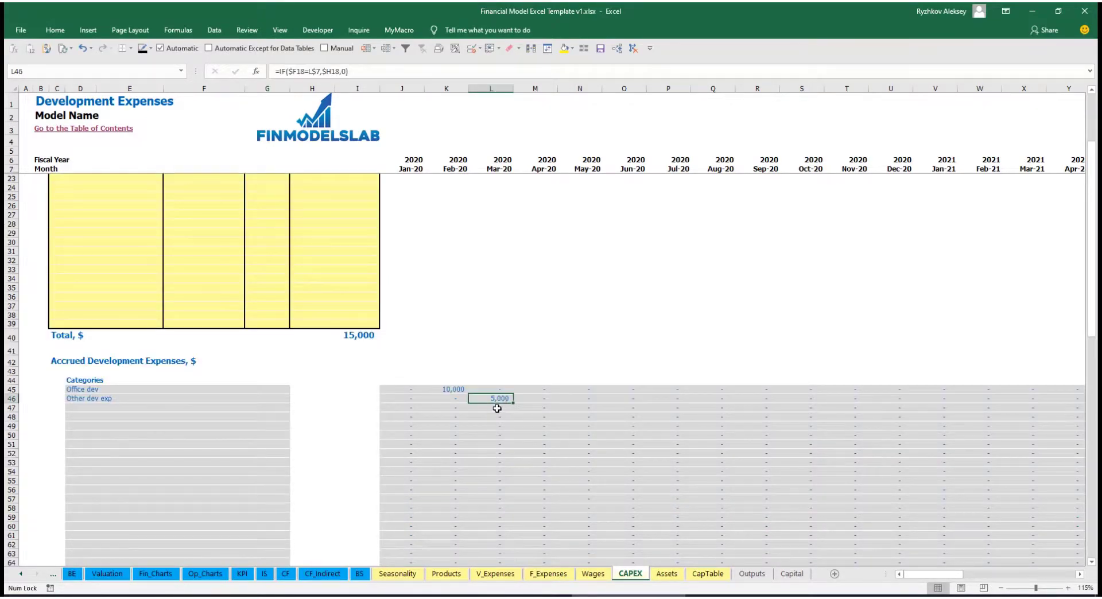
{"action": "scroll", "coordinate": [503, 293], "scroll_direction": "down", "scroll_amount": 10}
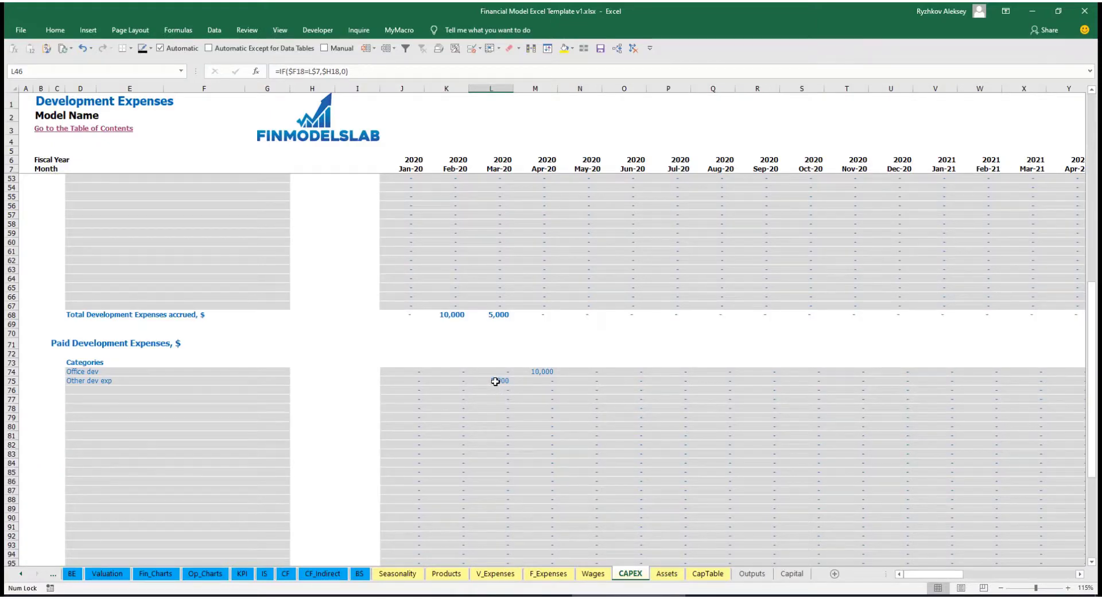
{"action": "scroll", "coordinate": [495, 382], "scroll_direction": "up", "scroll_amount": 13}
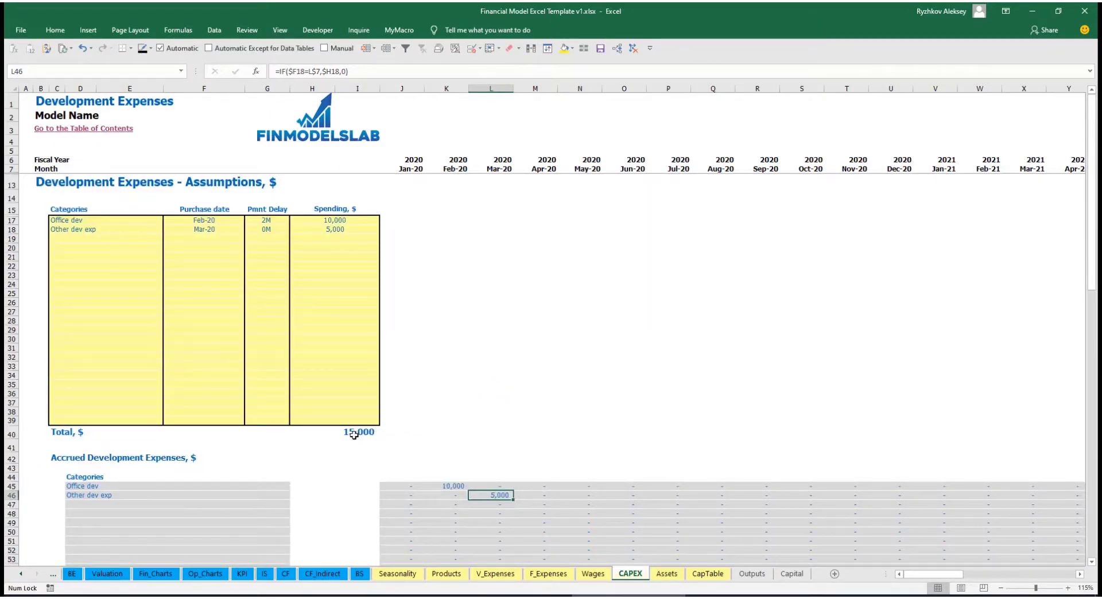
- Go to the Assets sheet and review the Development Expenses category's capital expenditure, book depreciation and closing net book value
{"action": "left_click", "coordinate": [665, 573]}
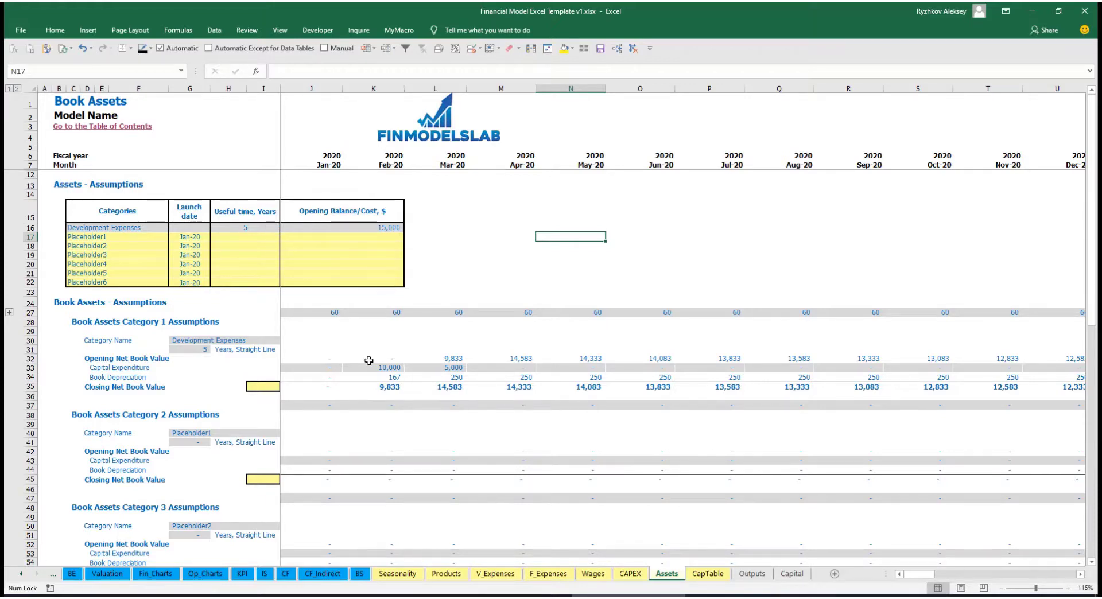
{"action": "left_click", "coordinate": [27, 377]}
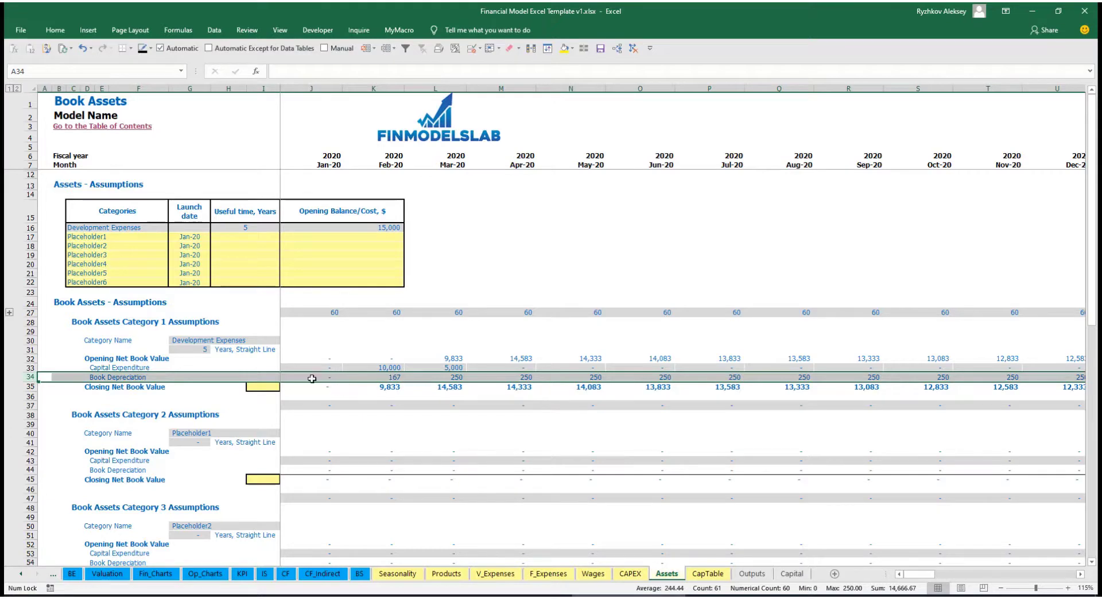
{"action": "left_click_drag", "start_coordinate": [310, 370], "coordinate": [545, 366]}
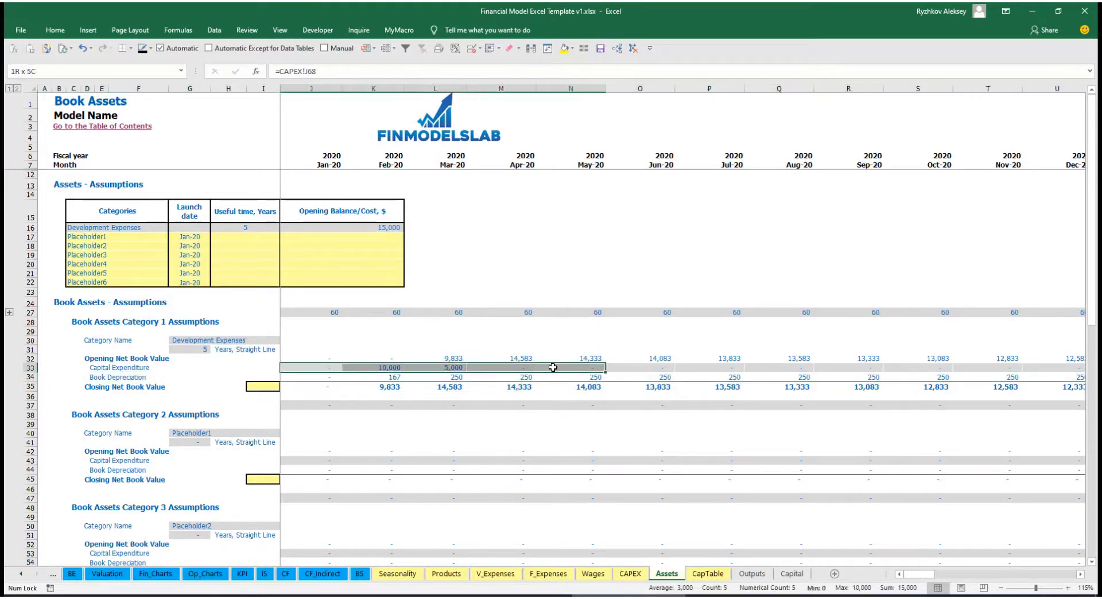
{"action": "left_click", "coordinate": [328, 389]}
{"action": "left_click_drag", "start_coordinate": [328, 389], "coordinate": [660, 388]}
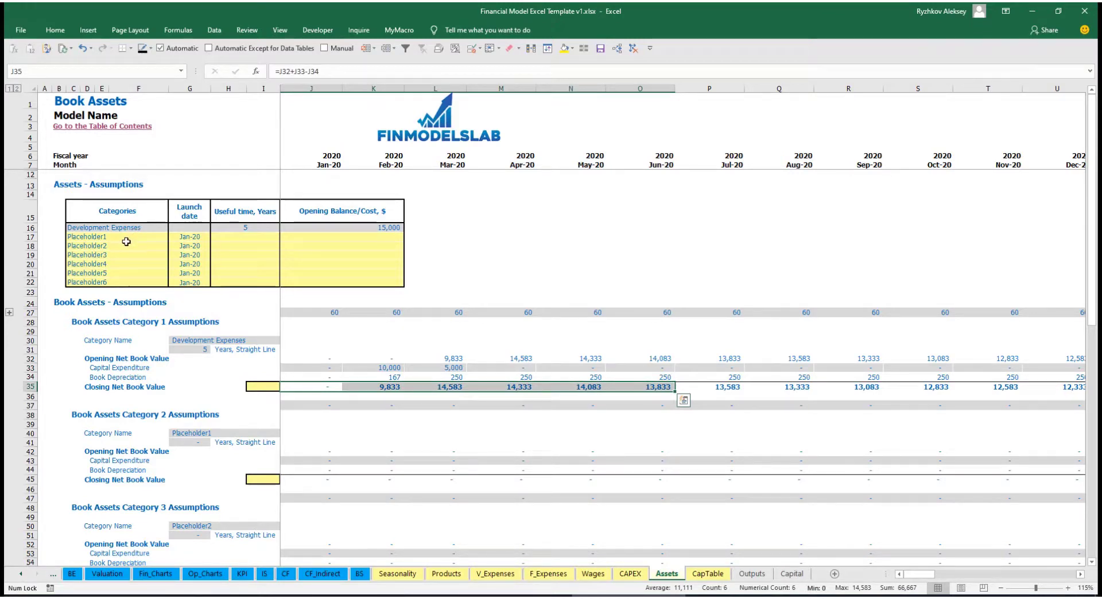
- Rename the Placeholder1 asset category as Other assets and set its useful time to 10 years
{"action": "left_click", "coordinate": [132, 234]}
{"action": "type", "text": "Other assets"}
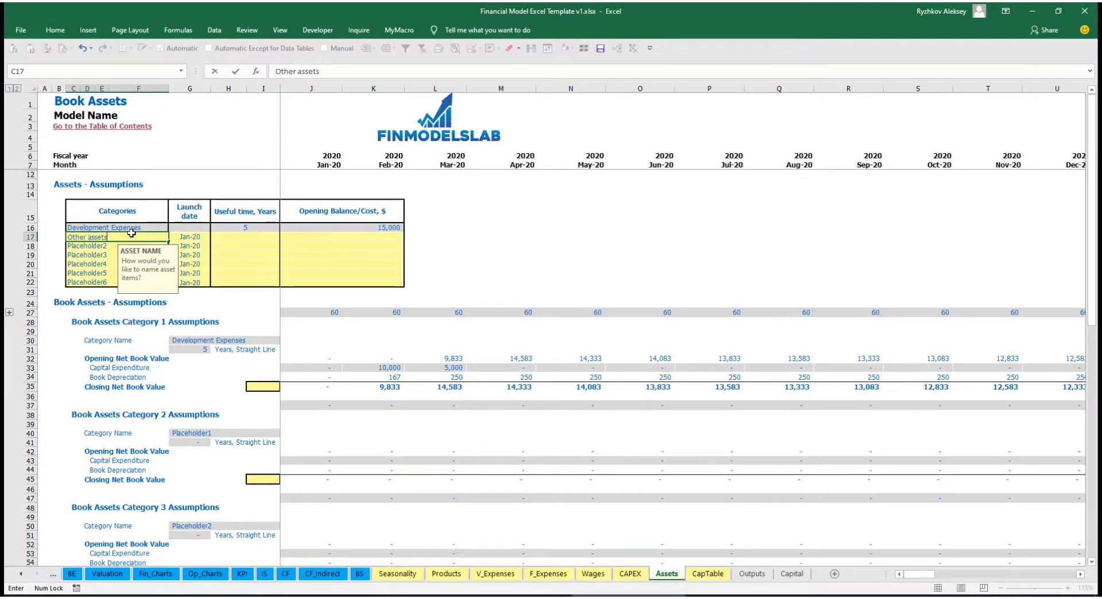
{"action": "key", "text": "Return"}
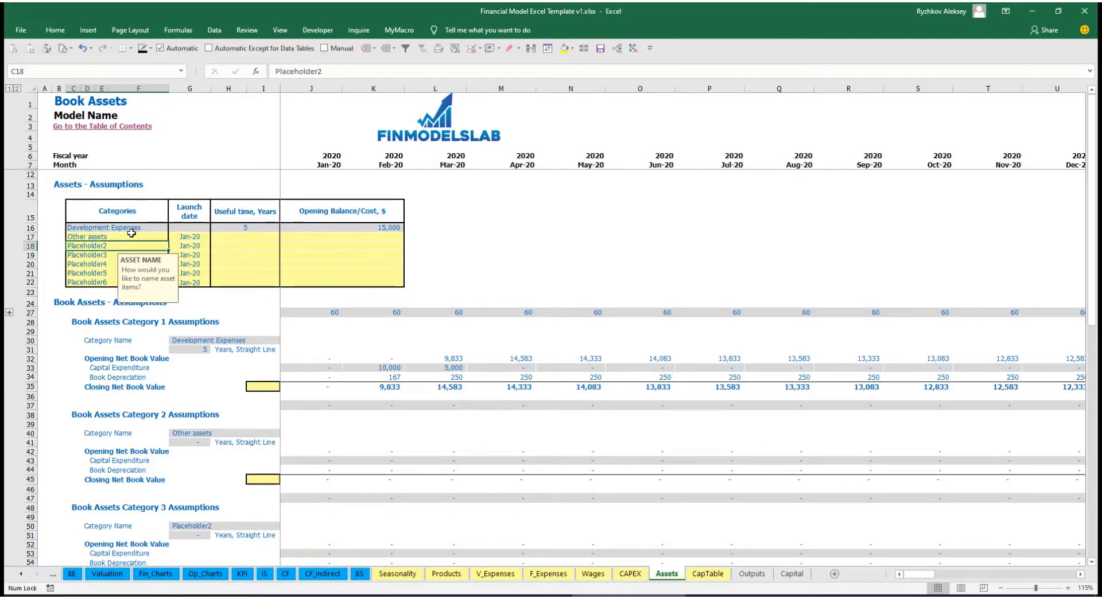
{"action": "left_click", "coordinate": [270, 236]}
{"action": "type", "text": "10"}
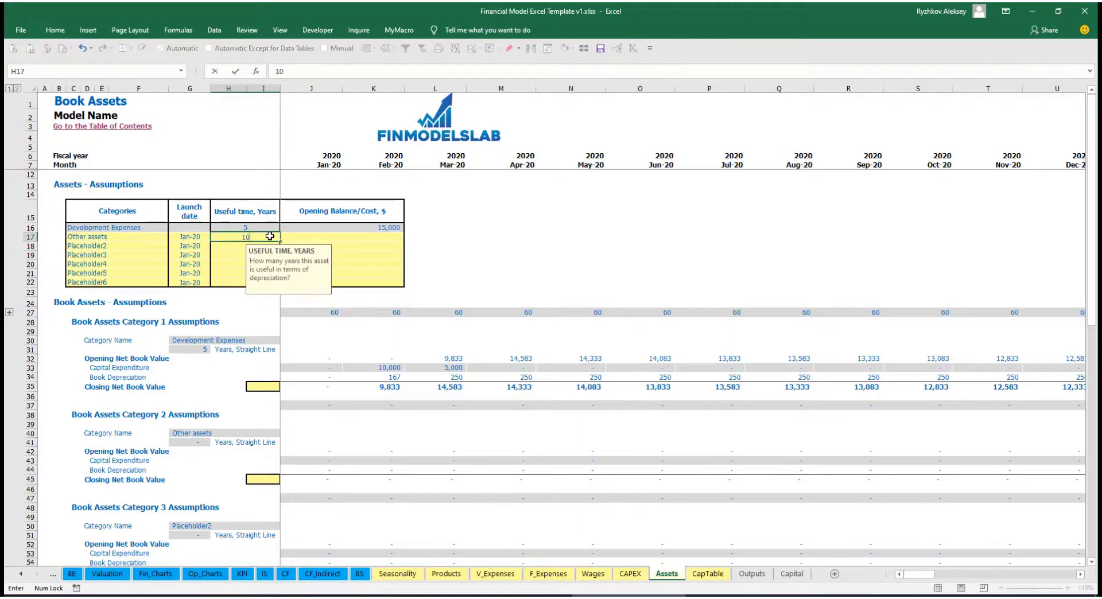
{"action": "key", "text": "Return"}
- Set the opening balance/cost of Other assets to 25,000 and its launch date to Apr-20
{"action": "left_click", "coordinate": [345, 238]}
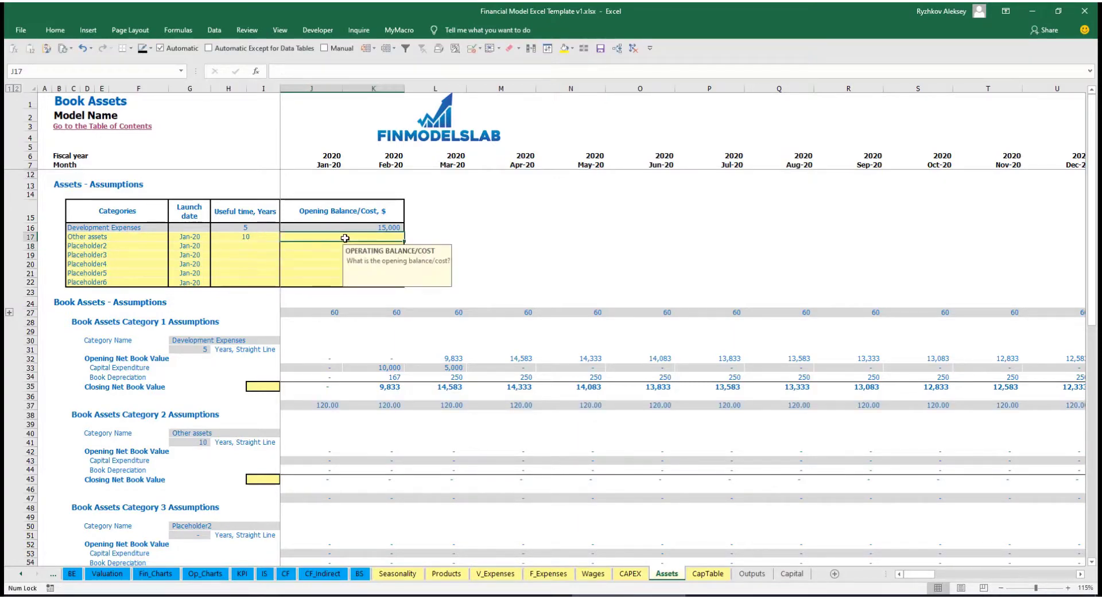
{"action": "type", "text": "25"}
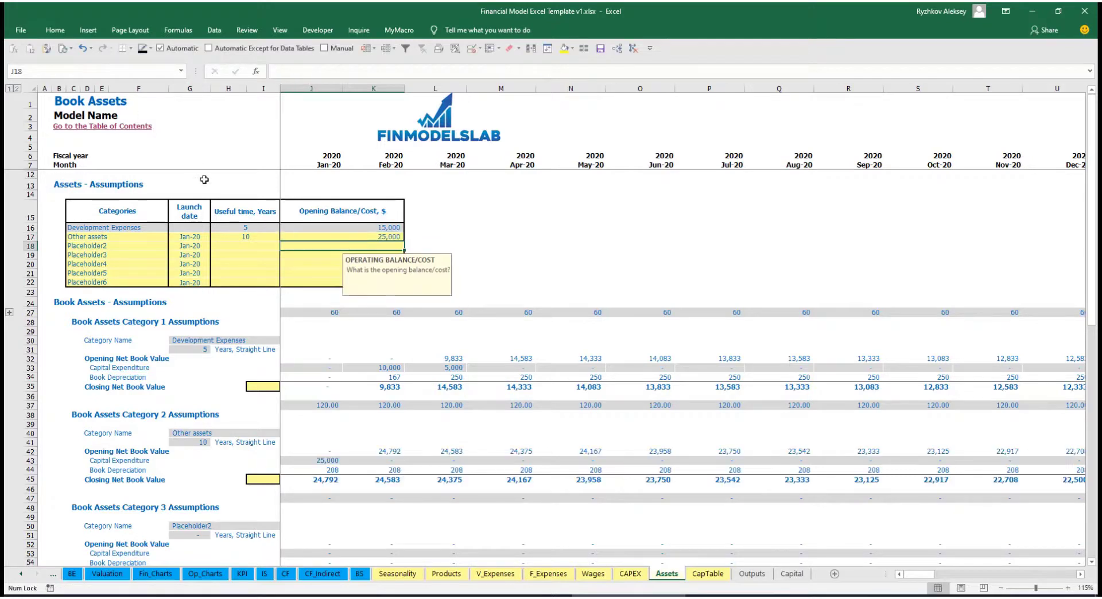
{"action": "left_click", "coordinate": [198, 237]}
{"action": "left_click", "coordinate": [214, 237]}
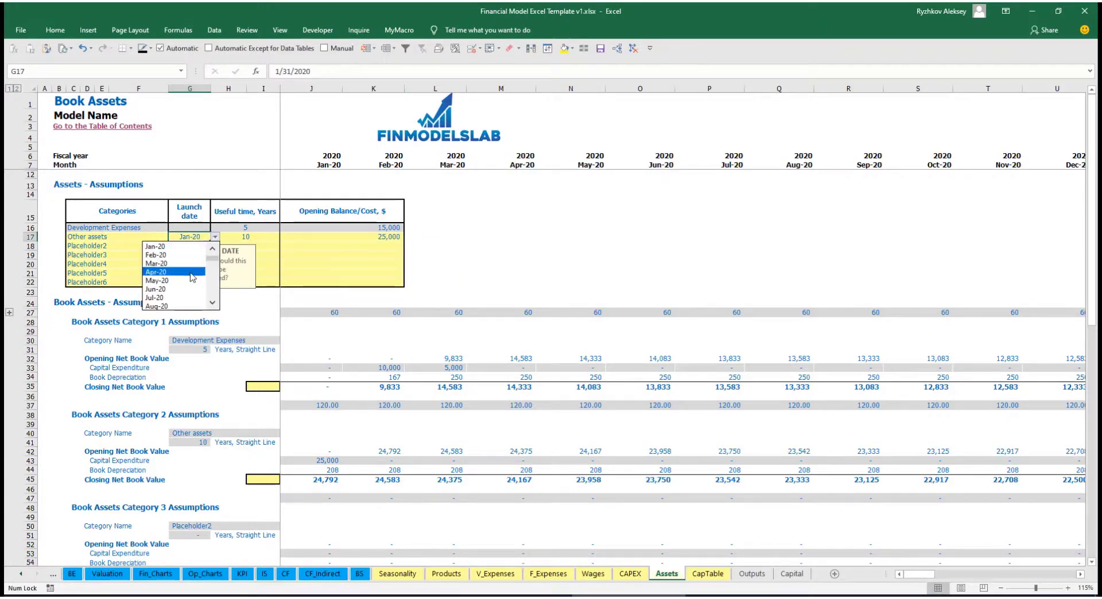
{"action": "left_click", "coordinate": [156, 272]}
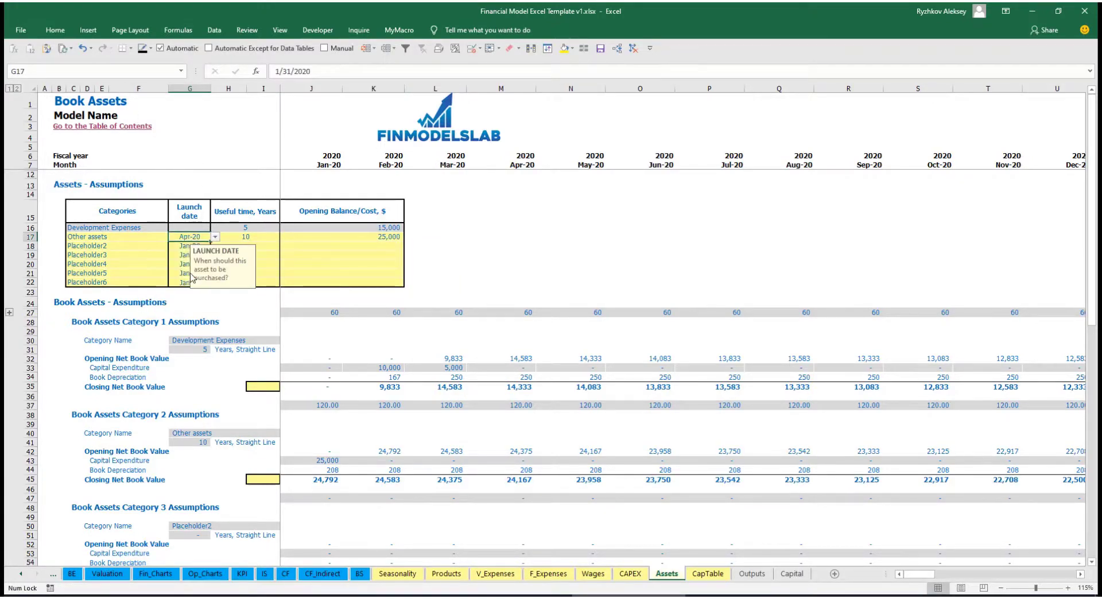
- Review the monthly capital expenditure, book depreciation and closing net book value of Other assets
{"action": "left_click", "coordinate": [522, 460]}
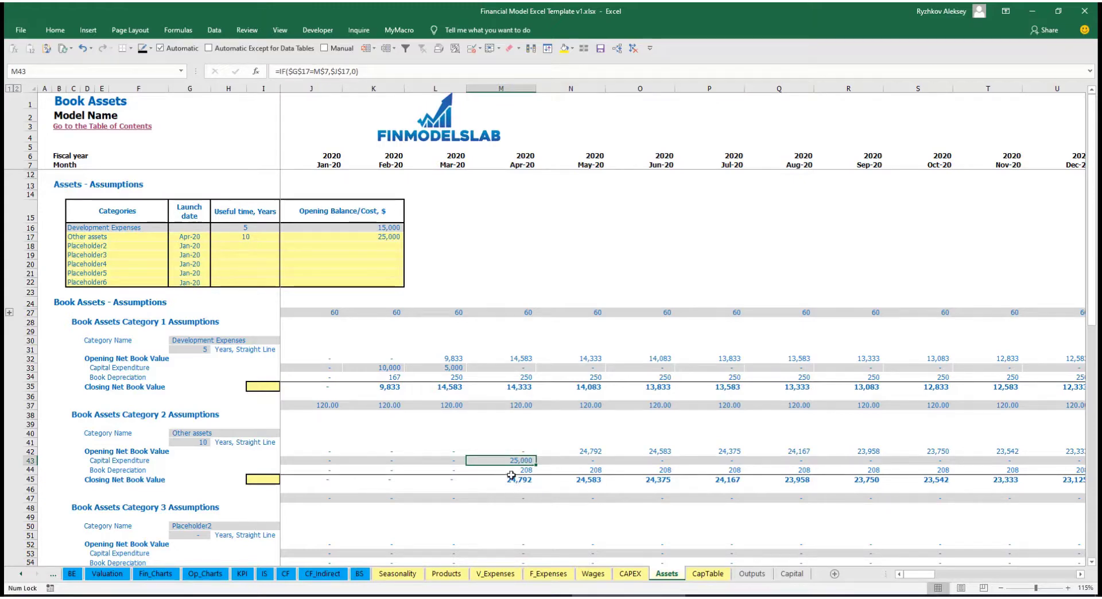
{"action": "left_click_drag", "start_coordinate": [525, 469], "coordinate": [712, 469]}
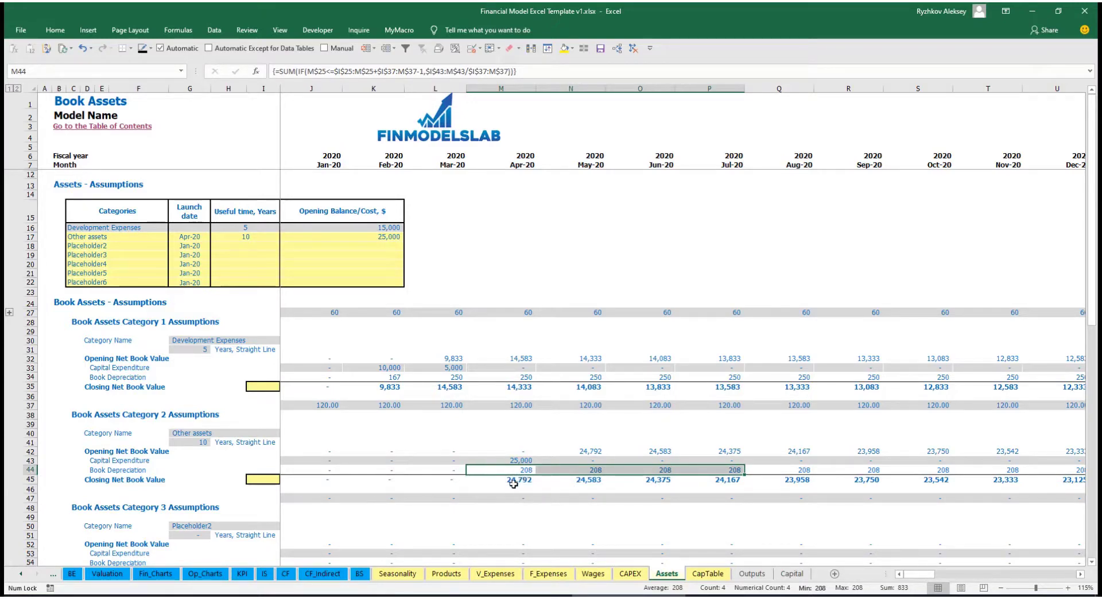
{"action": "left_click_drag", "start_coordinate": [525, 482], "coordinate": [755, 479]}
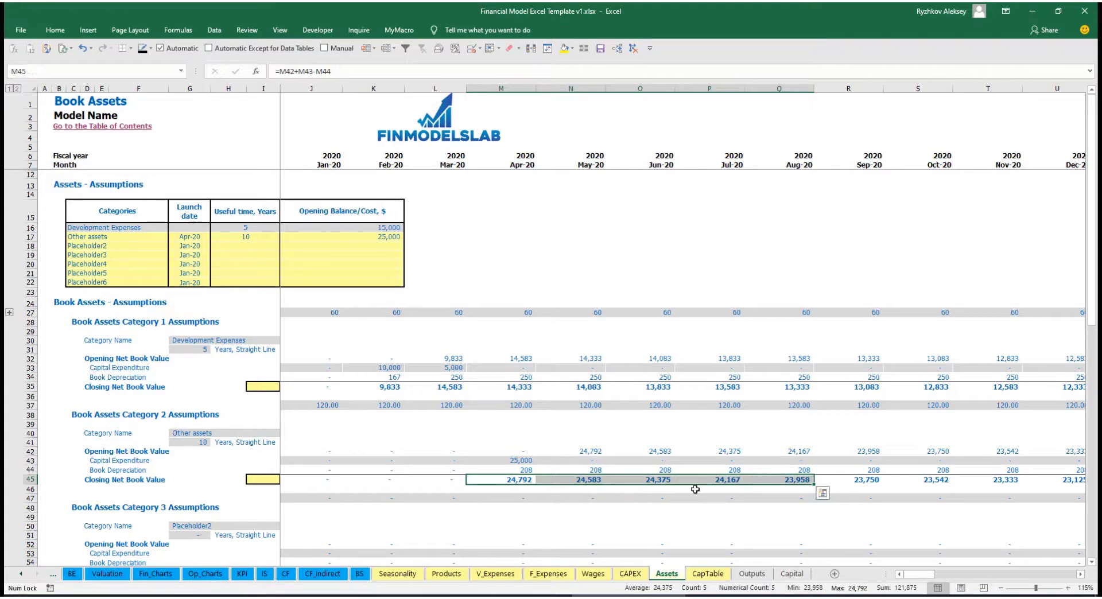
- Review the effect of the assets on the income statement, cash flow statement, and fixed assets and CAPEX rows of the balance sheet
{"action": "left_click", "coordinate": [265, 574]}
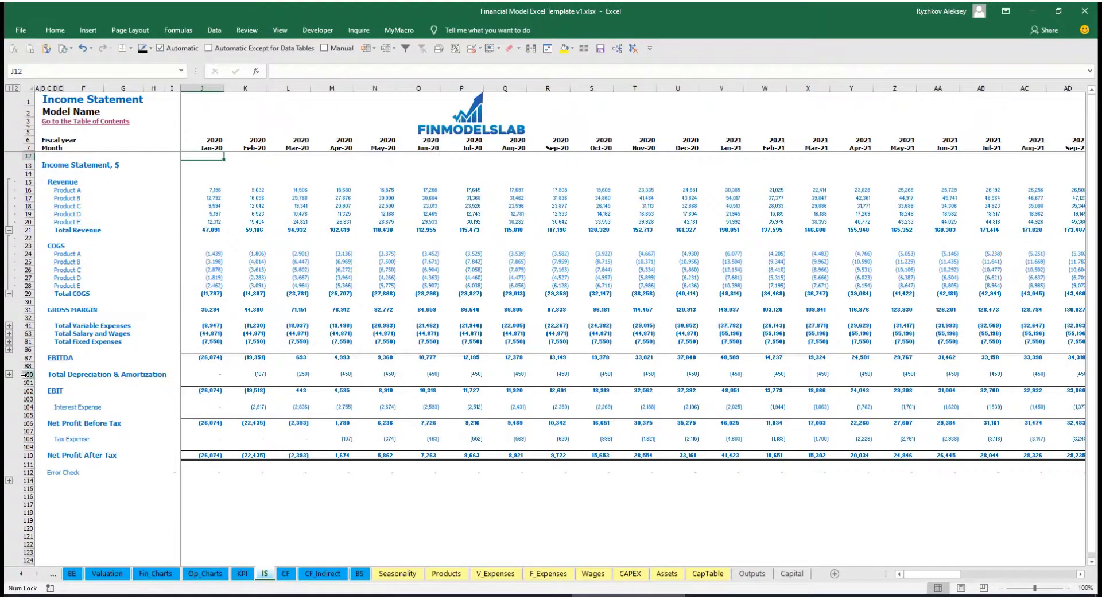
{"action": "left_click", "coordinate": [284, 574]}
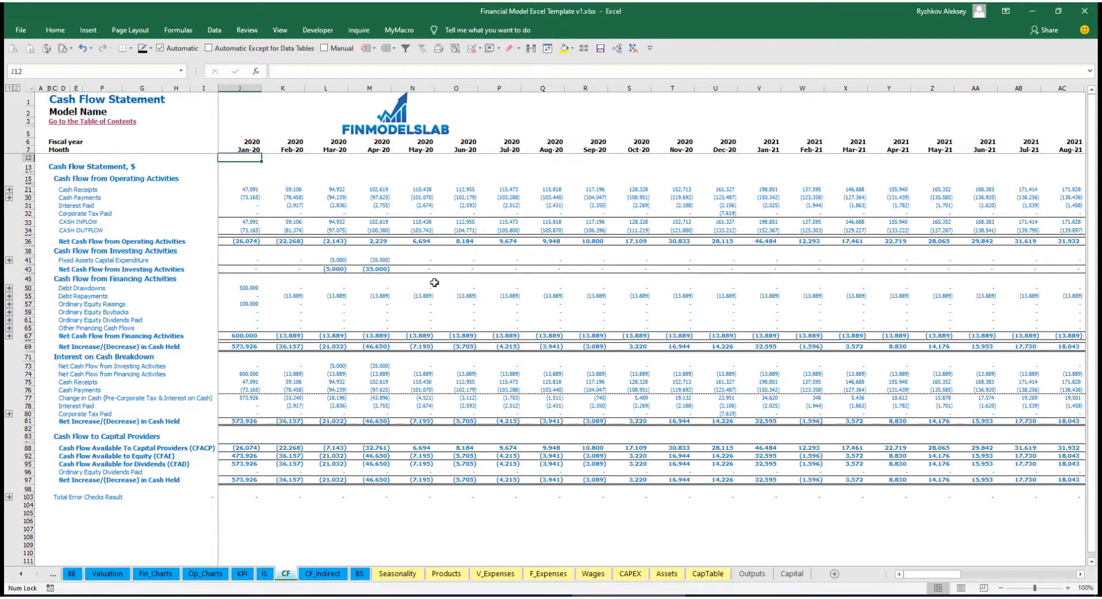
{"action": "left_click", "coordinate": [359, 574]}
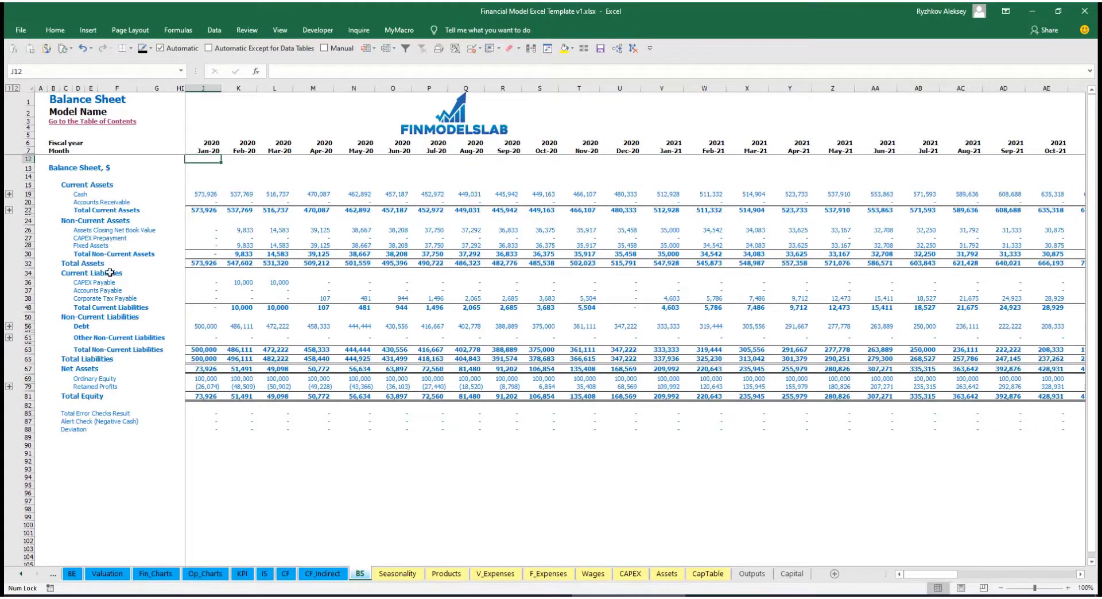
{"action": "left_click", "coordinate": [27, 245]}
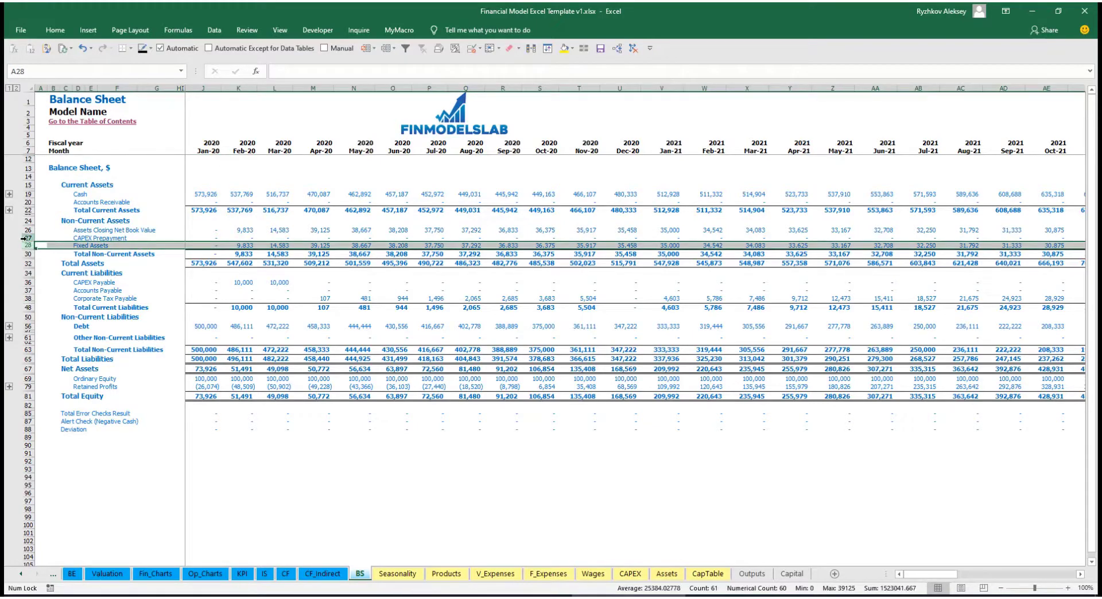
{"action": "left_click", "coordinate": [27, 237]}
{"action": "left_click", "coordinate": [30, 282]}
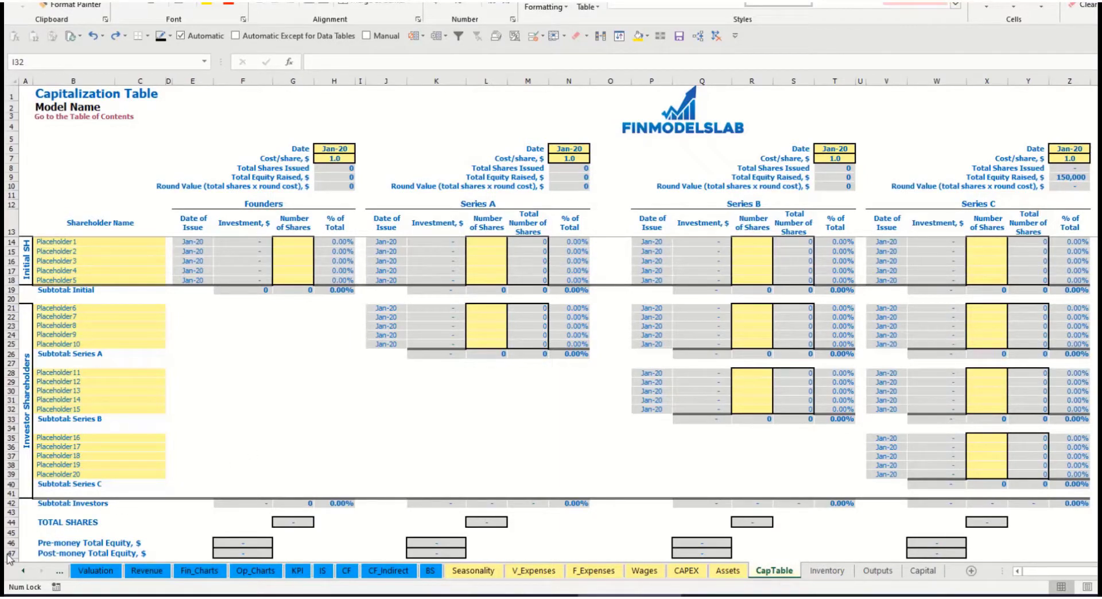
- Name the first two initial shareholders in the capitalization table Founder 1 and Founder 2
{"action": "left_click", "coordinate": [59, 241]}
{"action": "type", "text": "F"}
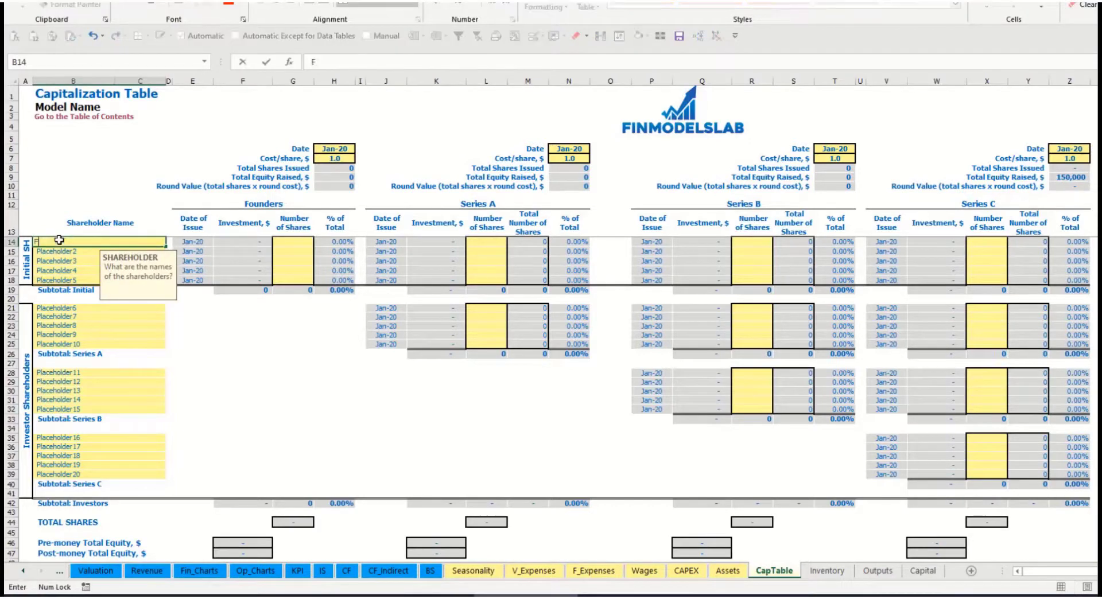
{"action": "type", "text": "ounder 1"}
{"action": "key", "text": "ctrl+Return"}
{"action": "key", "text": "ctrl+c"}
{"action": "key", "text": "Down"}
{"action": "key", "text": "ctrl+v"}
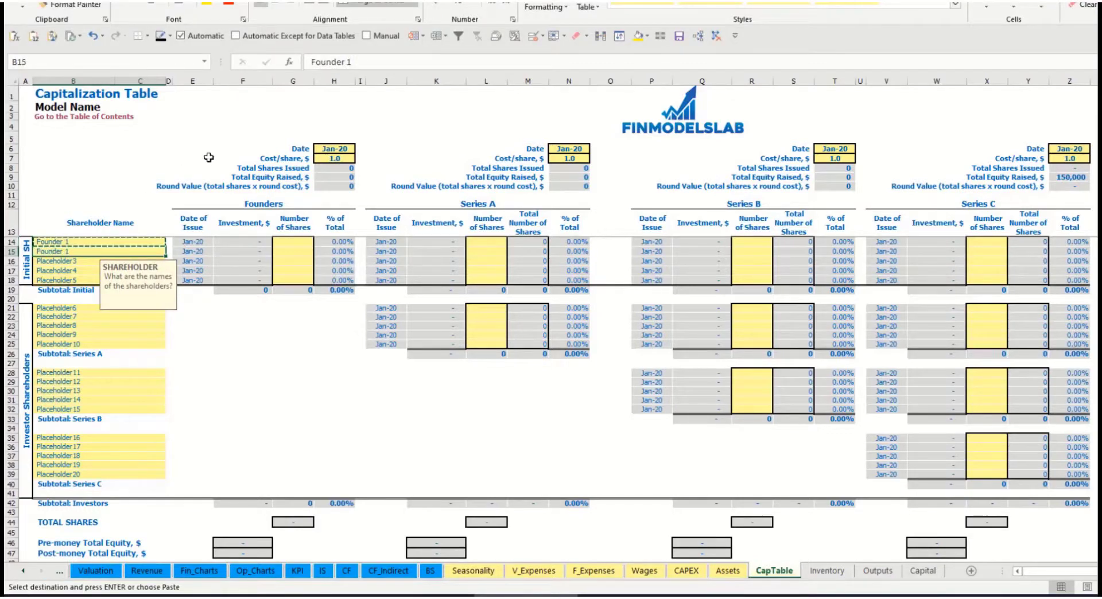
{"action": "left_click", "coordinate": [365, 68]}
{"action": "type", "text": "2"}
{"action": "key", "text": "Return"}
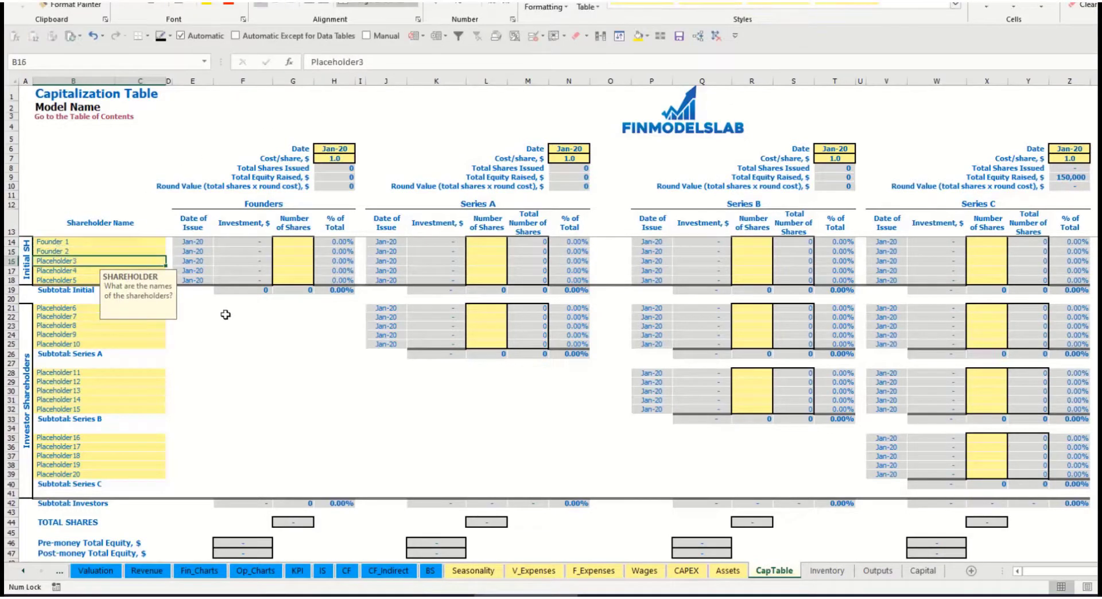
- Enter 10,000 shares for Founder 1 and 20,000 shares for Founder 2 in the Founders round
{"action": "left_click", "coordinate": [120, 242]}
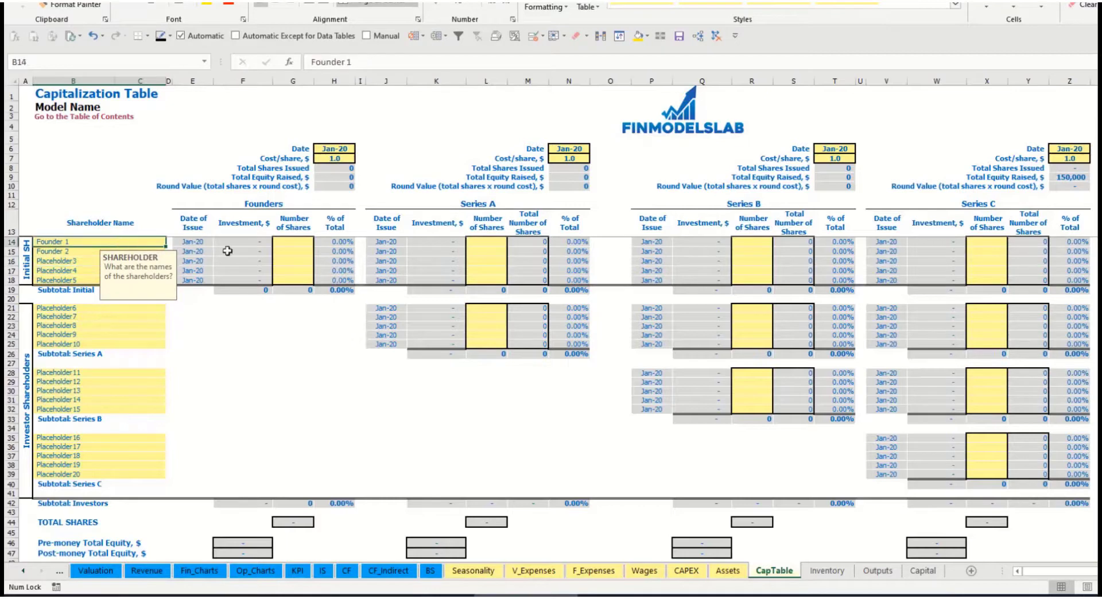
{"action": "left_click", "coordinate": [297, 242]}
{"action": "type", "text": "10,0"}
{"action": "type", "text": "000"}
{"action": "key", "text": "Return"}
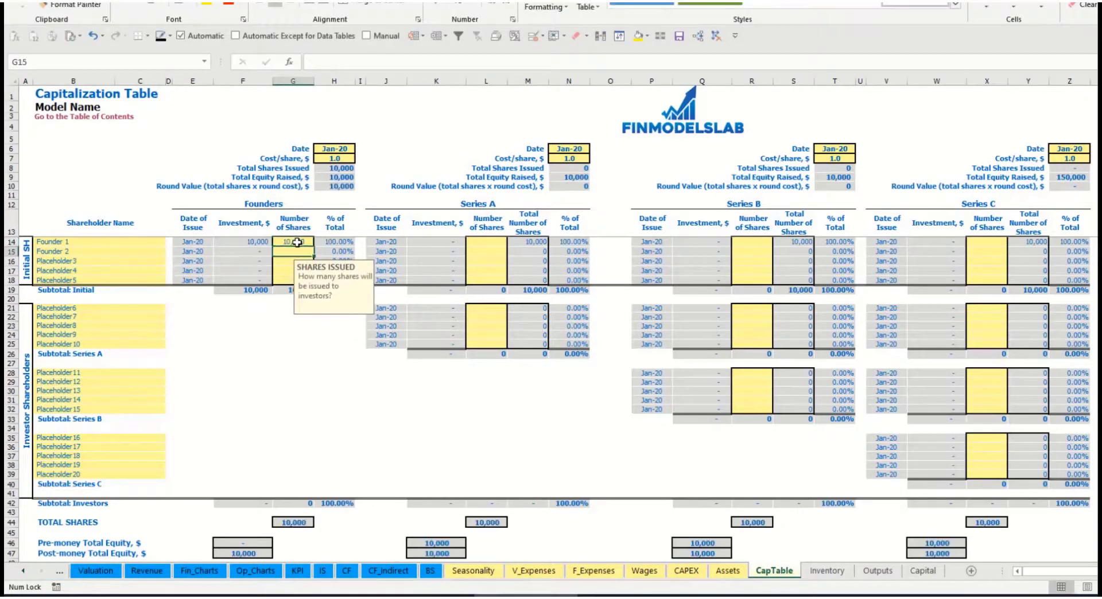
{"action": "type", "text": "200000"}
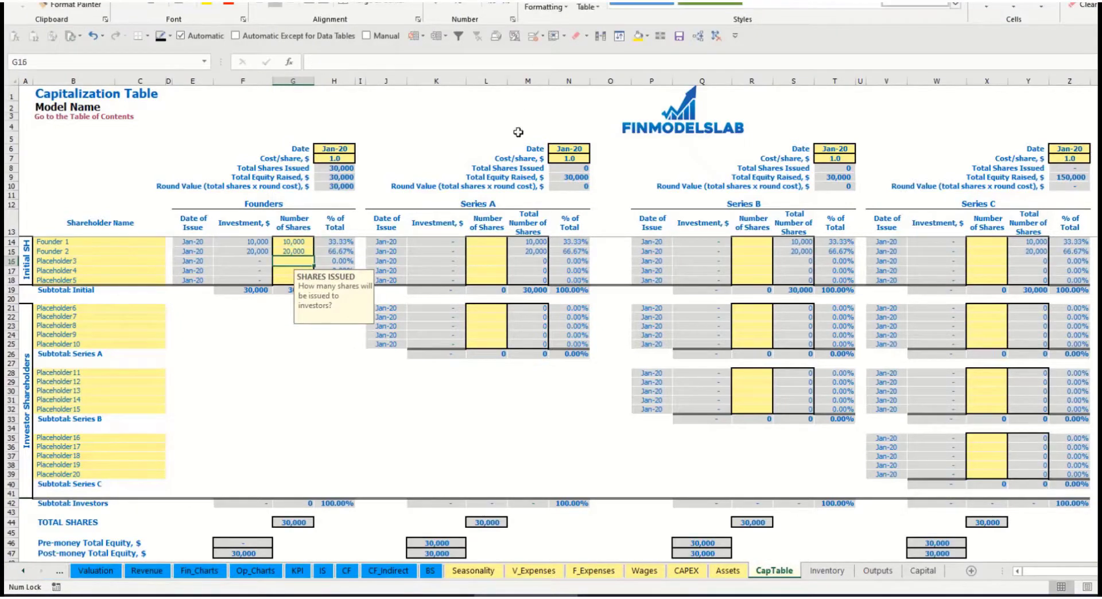
- Set the Founders round's cost per share to 2.0 and its date to Feb-20
{"action": "left_click", "coordinate": [334, 151]}
{"action": "left_click", "coordinate": [324, 160]}
{"action": "type", "text": "2"}
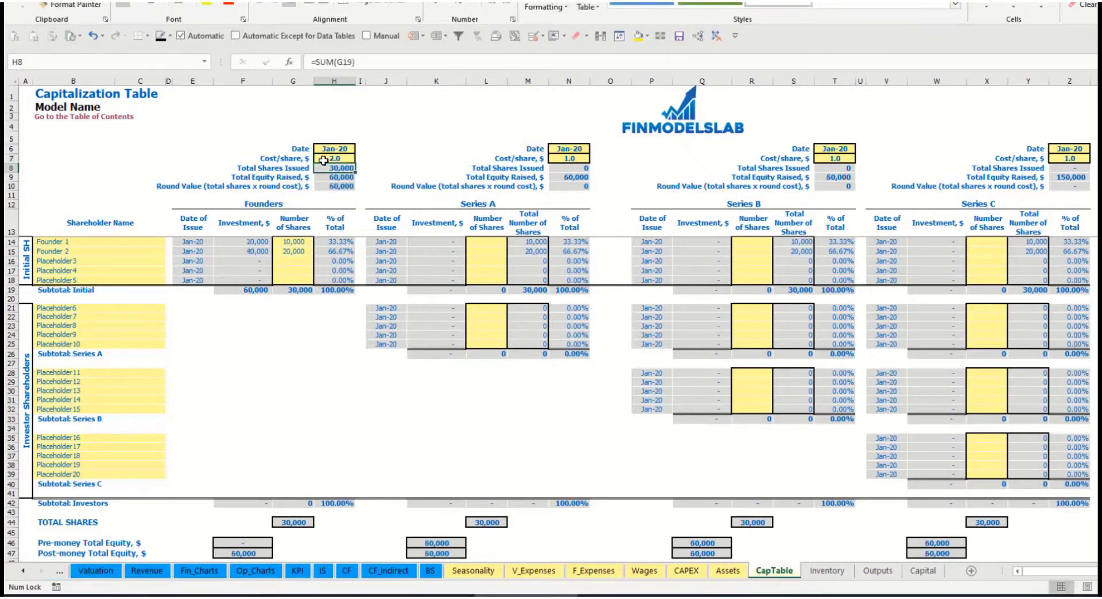
{"action": "left_click", "coordinate": [331, 150]}
{"action": "left_click", "coordinate": [360, 149]}
{"action": "left_click", "coordinate": [343, 165]}
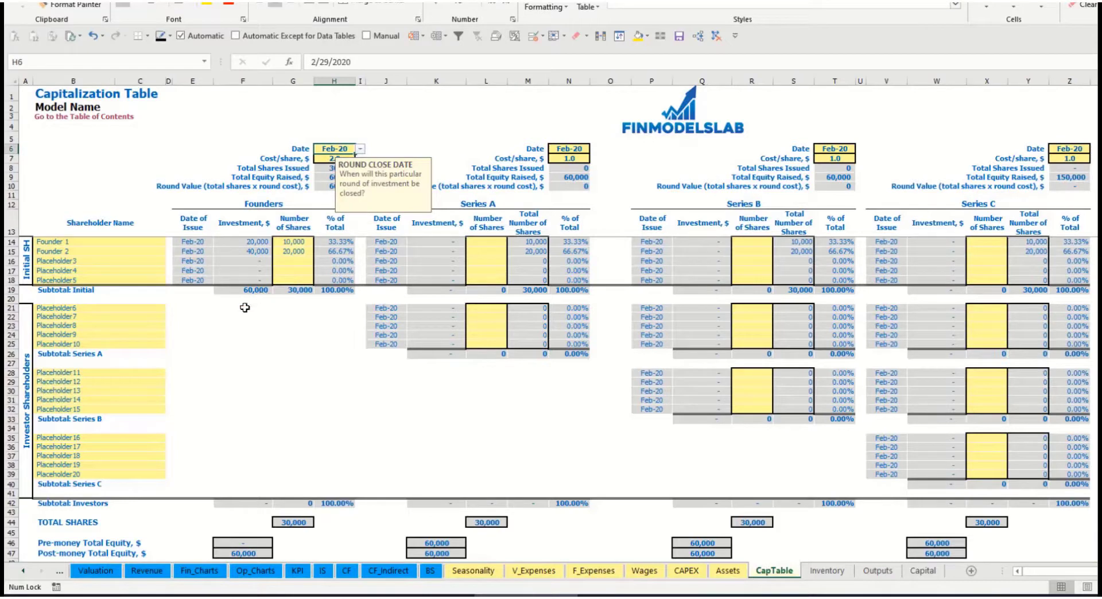
- Examine the Founders round's investment amounts, initial subtotal, post-money total equity and Founder 1's ownership percentage
{"action": "left_click", "coordinate": [253, 243]}
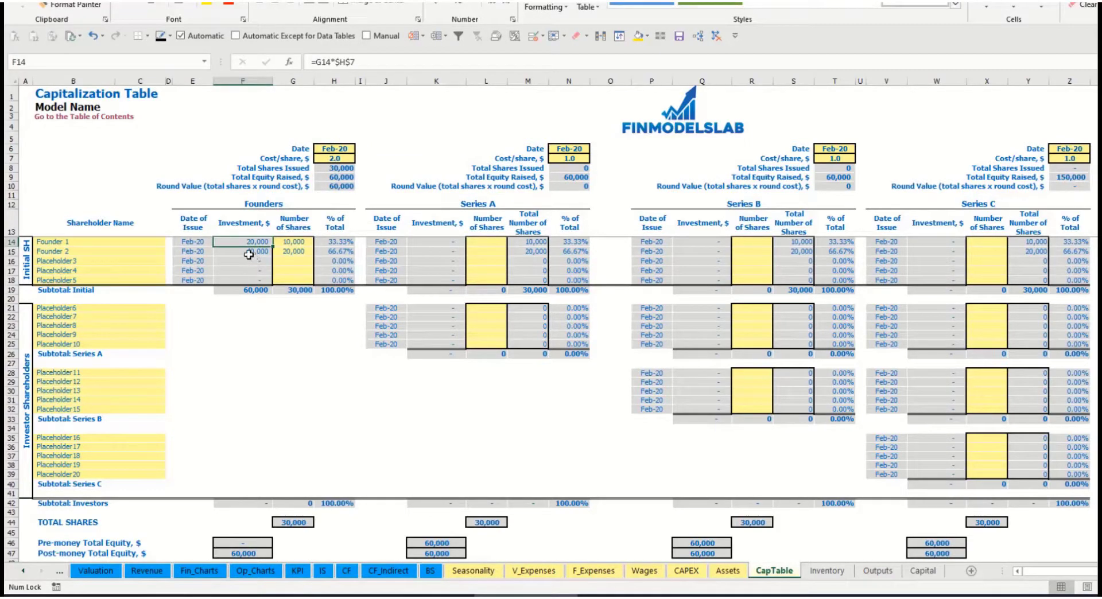
{"action": "left_click", "coordinate": [248, 252]}
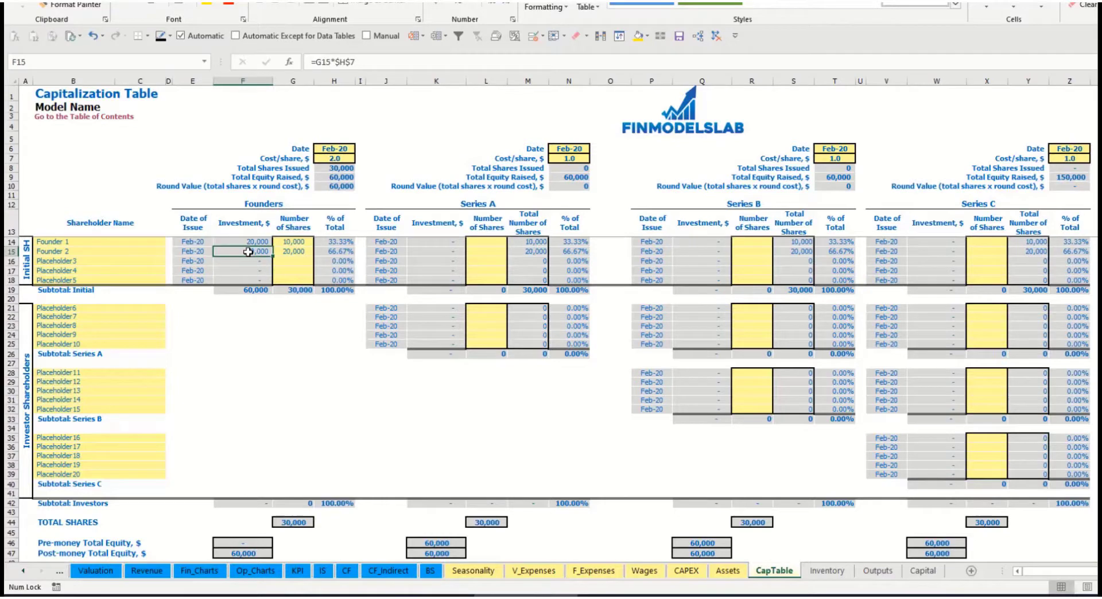
{"action": "left_click", "coordinate": [248, 290]}
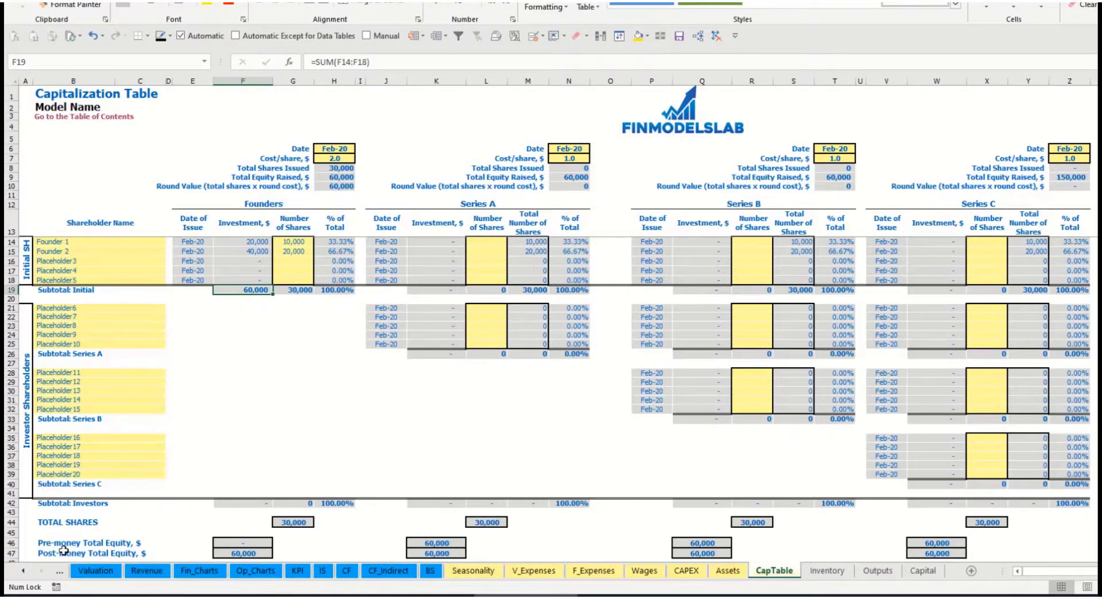
{"action": "left_click", "coordinate": [11, 553]}
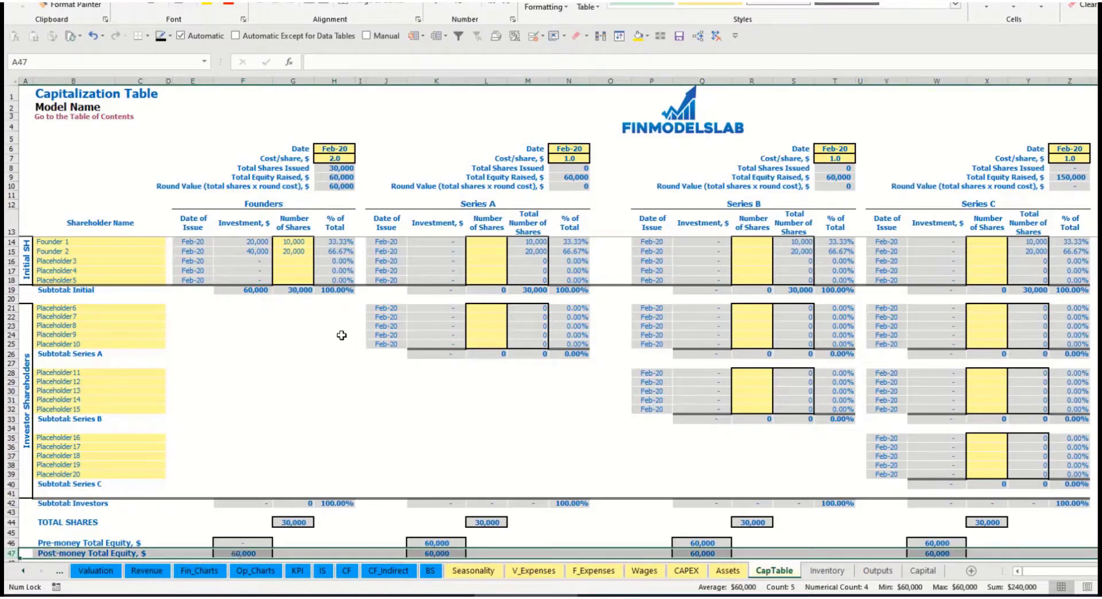
{"action": "left_click", "coordinate": [343, 243]}
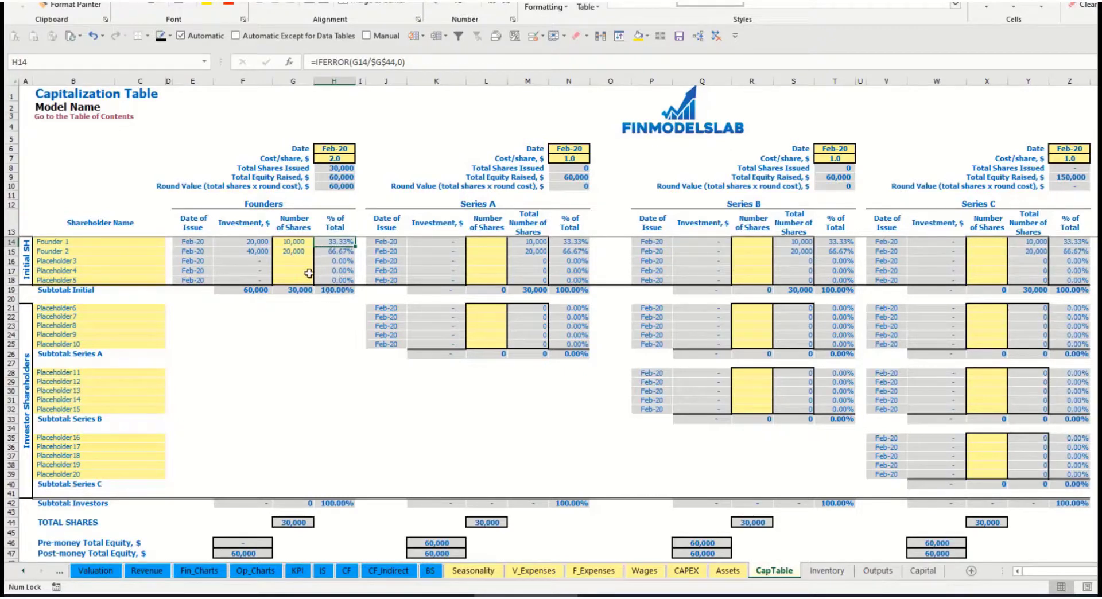
- Name the first Series A investor shareholder Investor 1
{"action": "left_click", "coordinate": [133, 311]}
{"action": "left_click", "coordinate": [498, 206]}
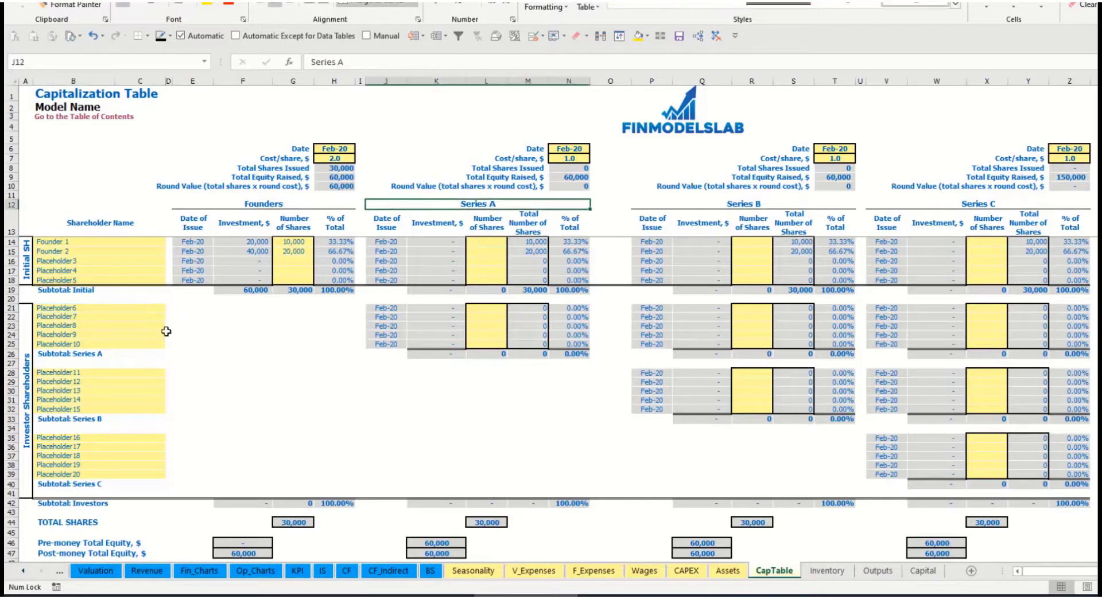
{"action": "left_click", "coordinate": [82, 310]}
{"action": "type", "text": "Investor"}
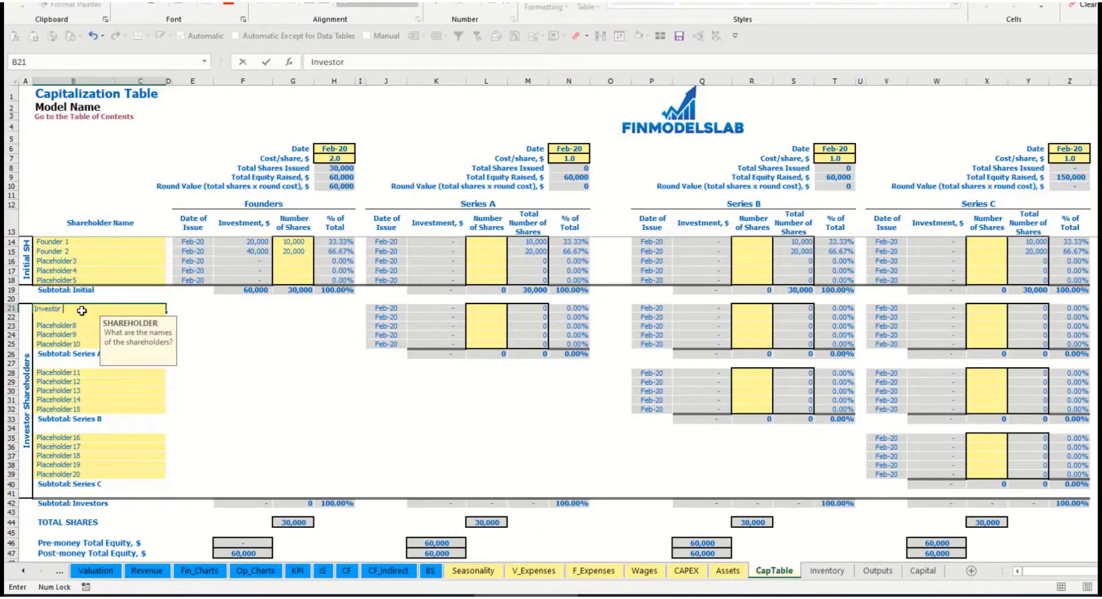
{"action": "type", "text": " 1"}
{"action": "key", "text": "Return"}
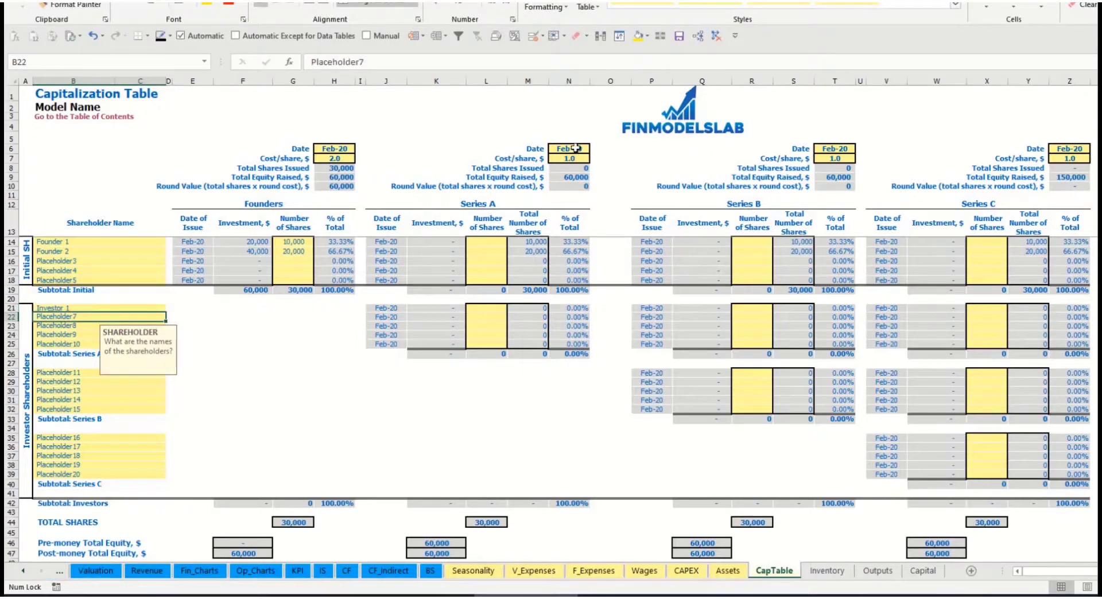
- Set the Series A round's date to May-20 and its cost per share to 5.0
{"action": "left_click", "coordinate": [585, 148]}
{"action": "left_click", "coordinate": [594, 149]}
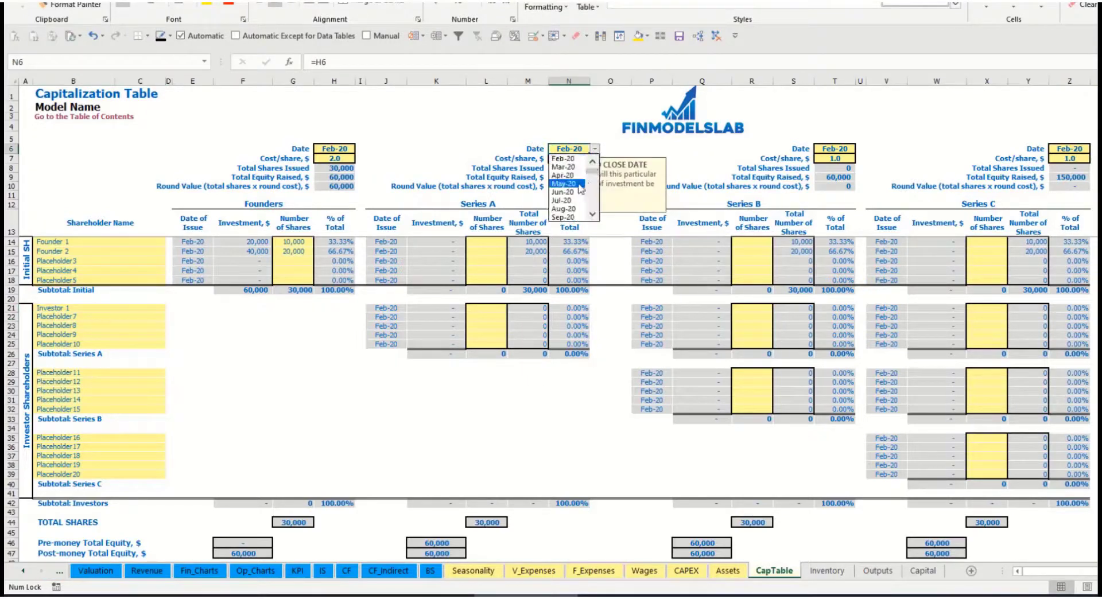
{"action": "left_click", "coordinate": [568, 190]}
{"action": "left_click", "coordinate": [564, 156]}
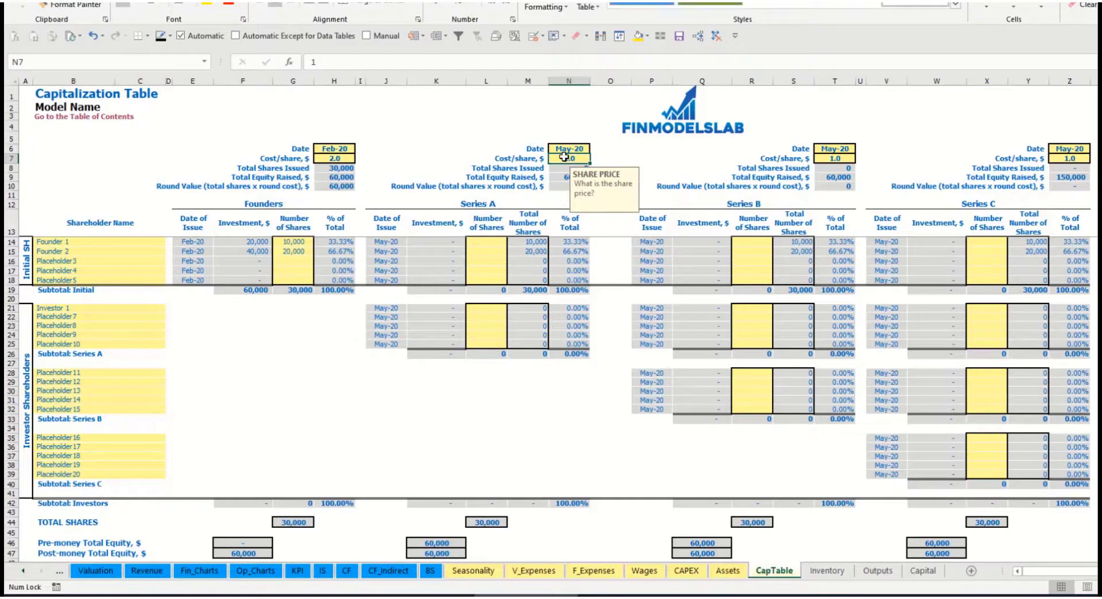
{"action": "type", "text": "5"}
{"action": "key", "text": "Return"}
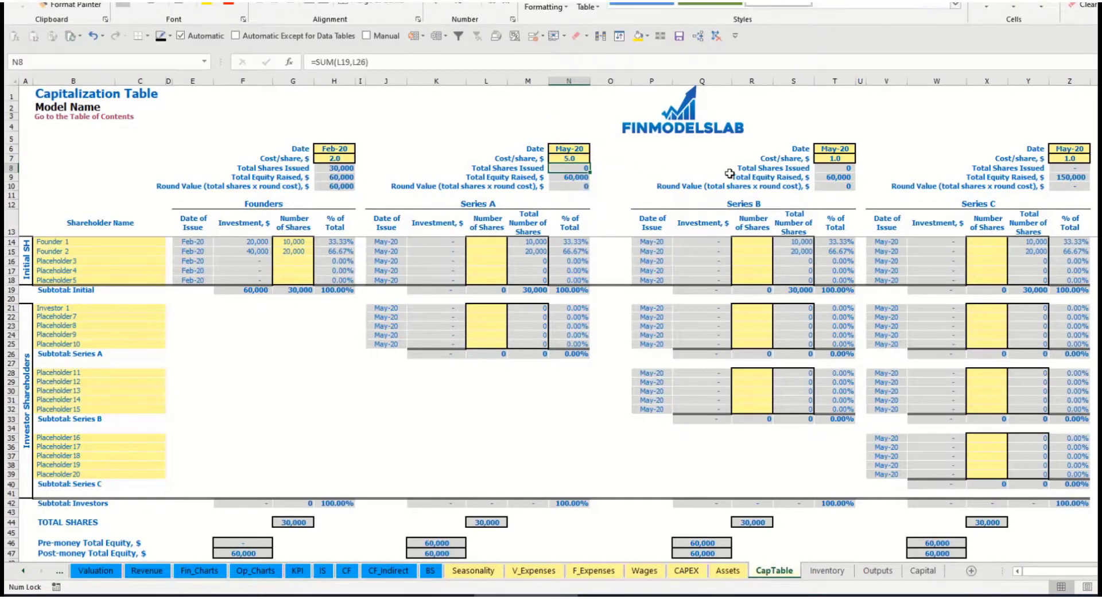
- Enter 1,000 Series A shares for Investor 1
{"action": "left_click", "coordinate": [487, 307]}
{"action": "type", "text": "1"}
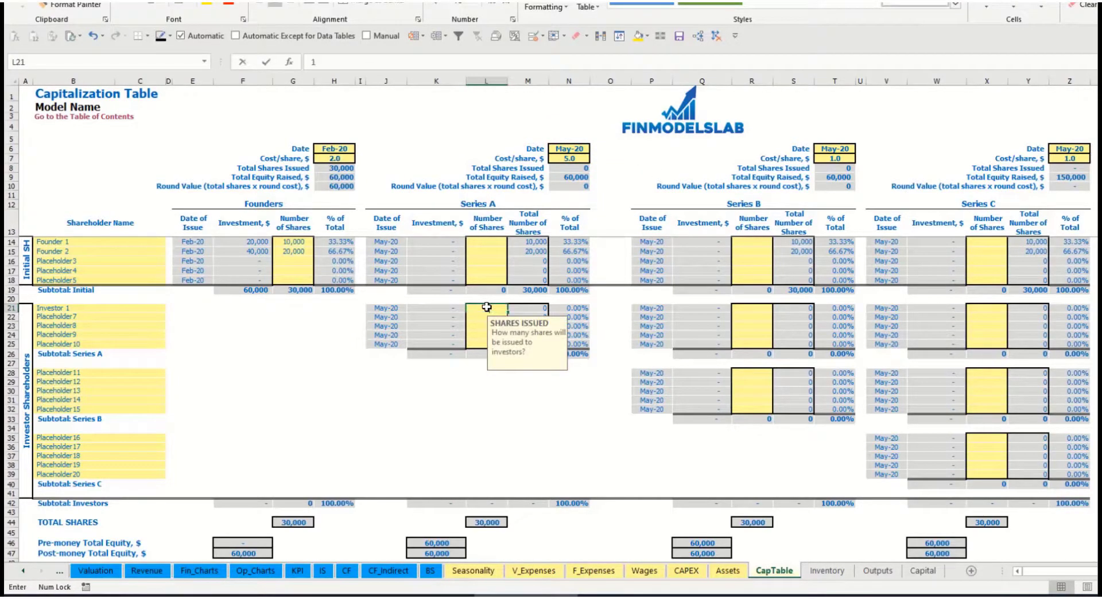
{"action": "type", "text": ",000"}
{"action": "key", "text": "Return"}
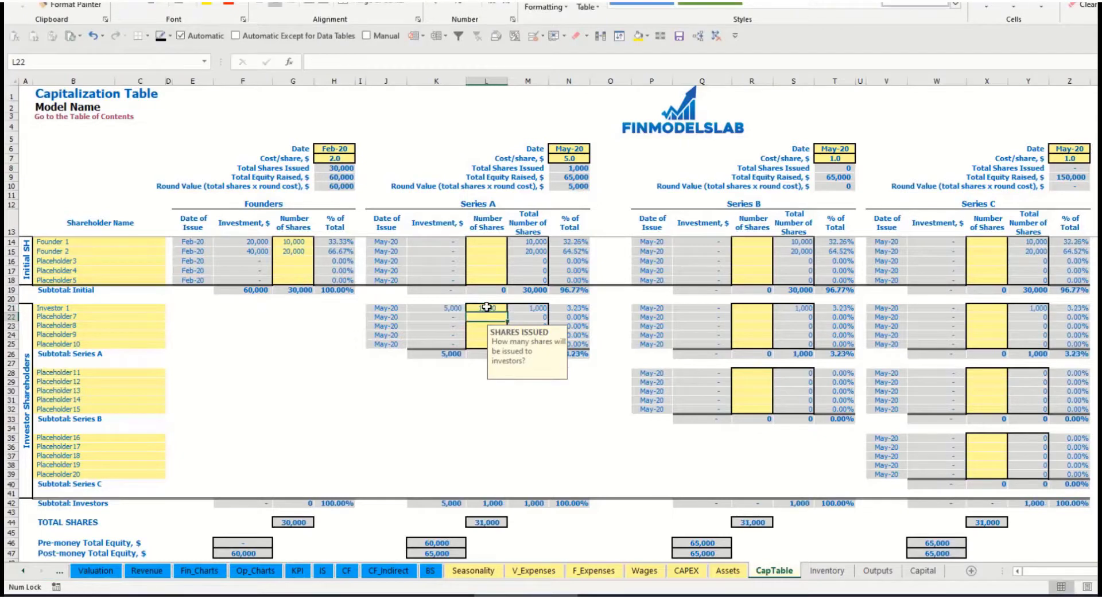
- Examine Investor 1's Series A investment and the round's pre-money and post-money total equity
{"action": "left_click", "coordinate": [441, 397]}
{"action": "left_click", "coordinate": [444, 309]}
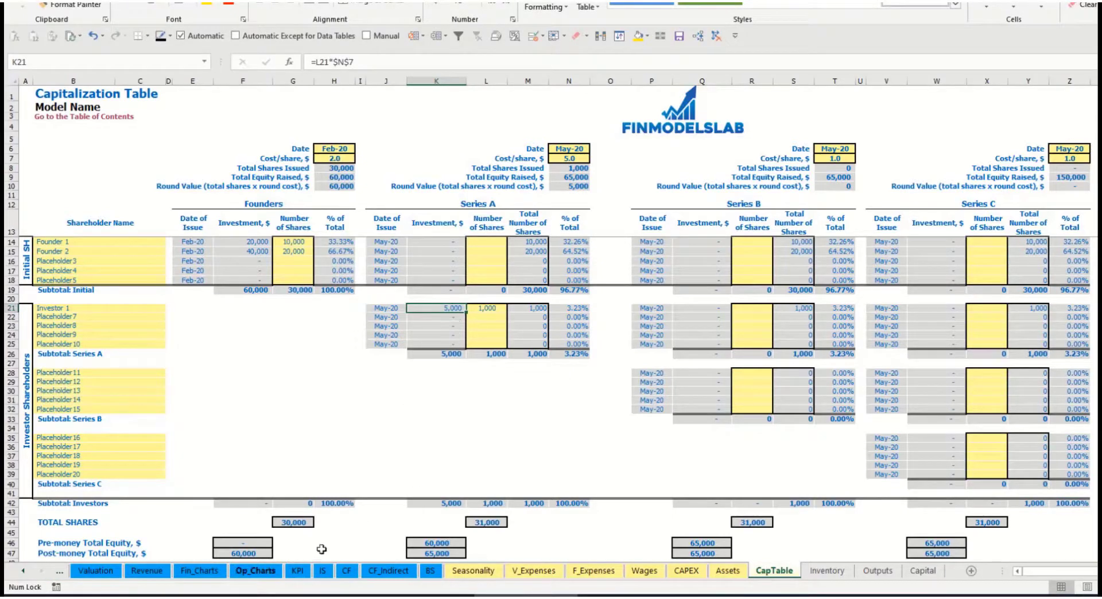
{"action": "left_click", "coordinate": [427, 541]}
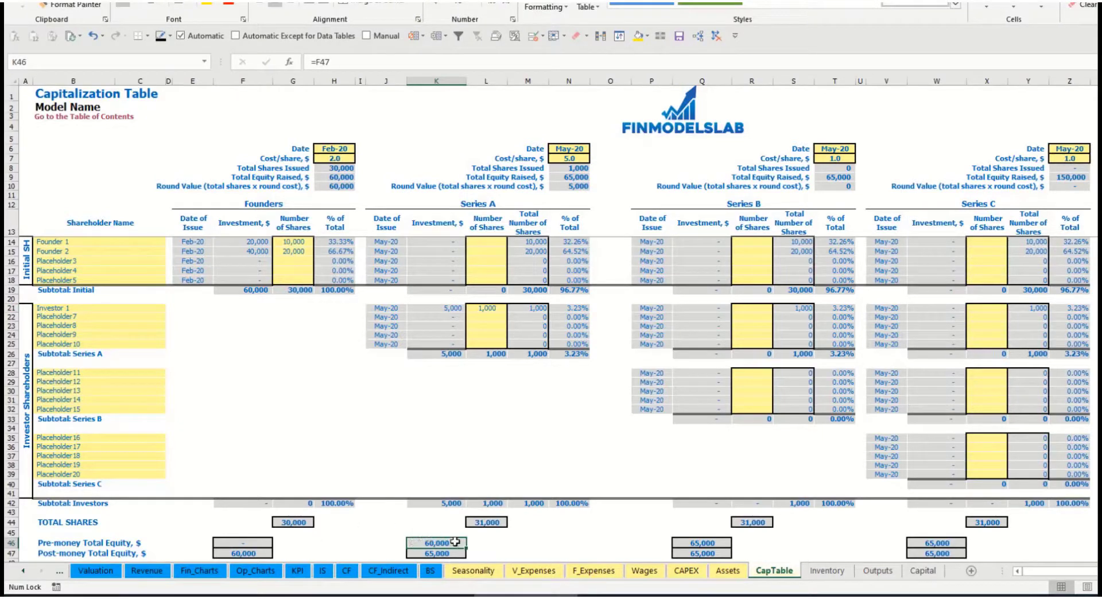
{"action": "key", "text": "Down"}
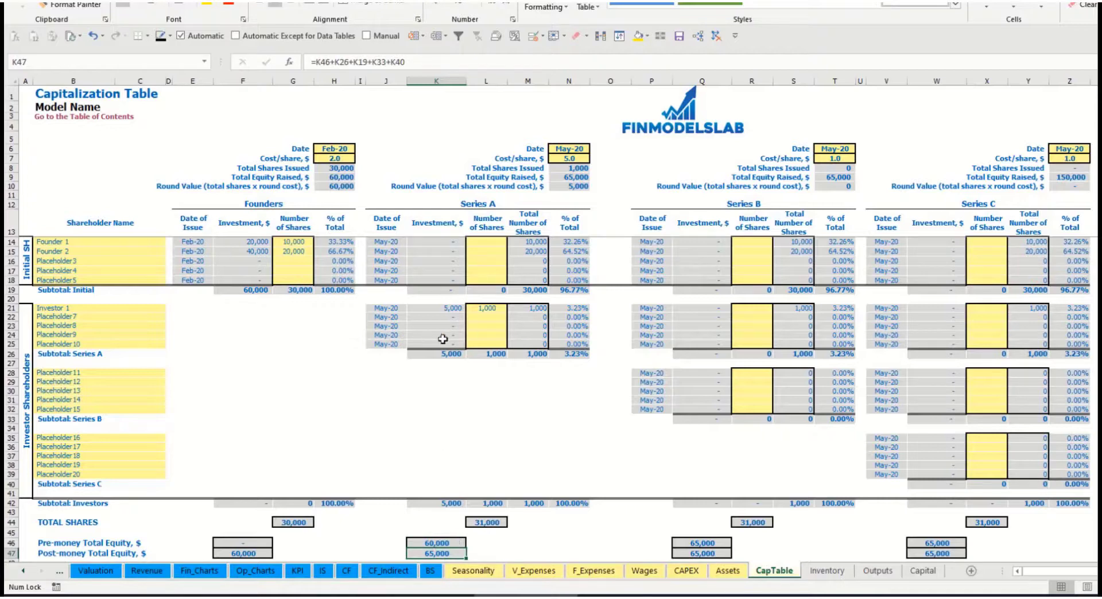
- Compare the Series A ownership percentages of Investor 1 and the two founders
{"action": "left_click", "coordinate": [561, 307]}
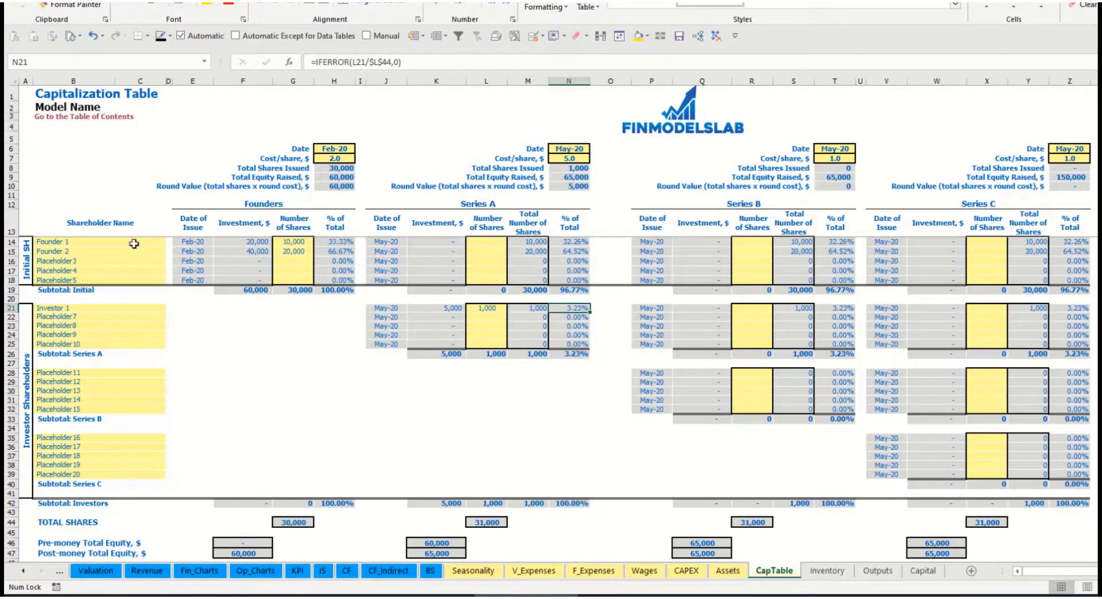
{"action": "left_click_drag", "start_coordinate": [125, 242], "coordinate": [133, 254]}
{"action": "left_click_drag", "start_coordinate": [574, 241], "coordinate": [575, 252]}
{"action": "key", "text": "shift+Up"}
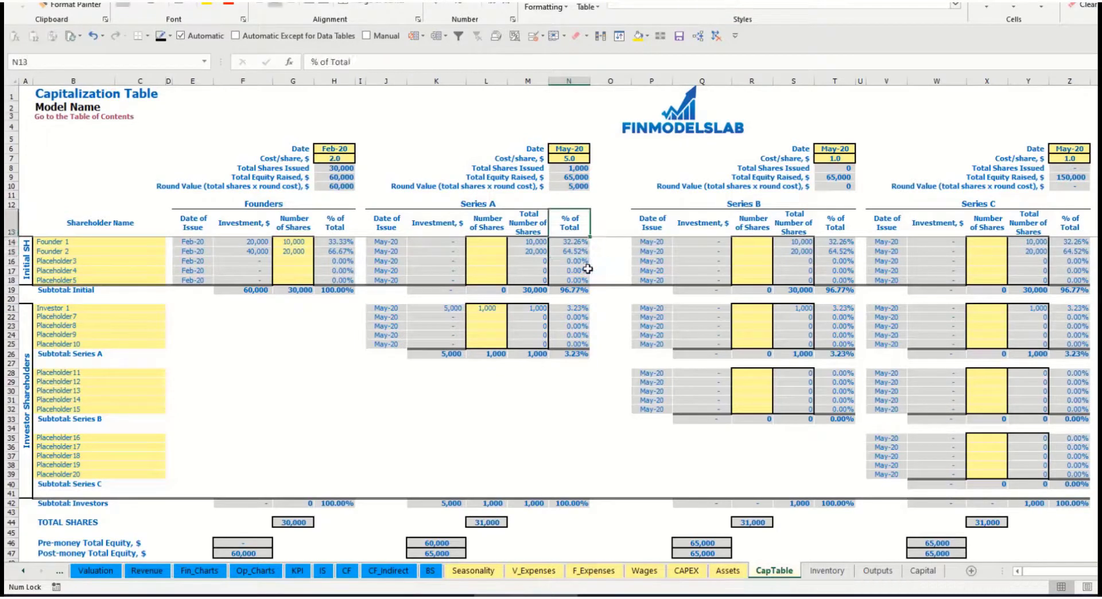
{"action": "key", "text": "Down"}
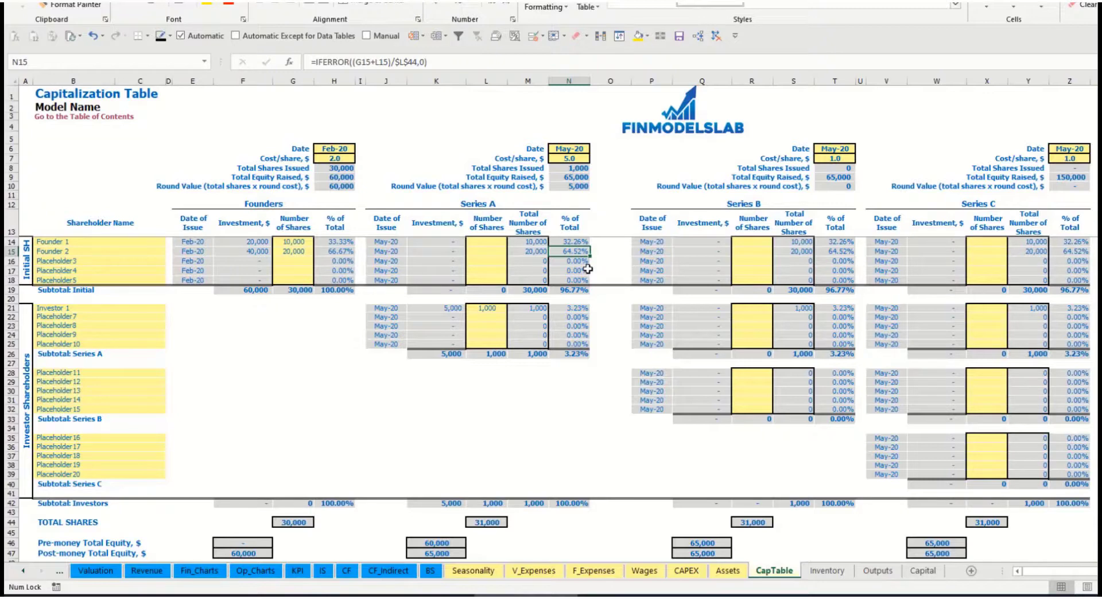
- Look over the Series B and Series C shareholder name rows and the Series A share entry cells
{"action": "left_click", "coordinate": [111, 379]}
{"action": "left_click", "coordinate": [99, 439]}
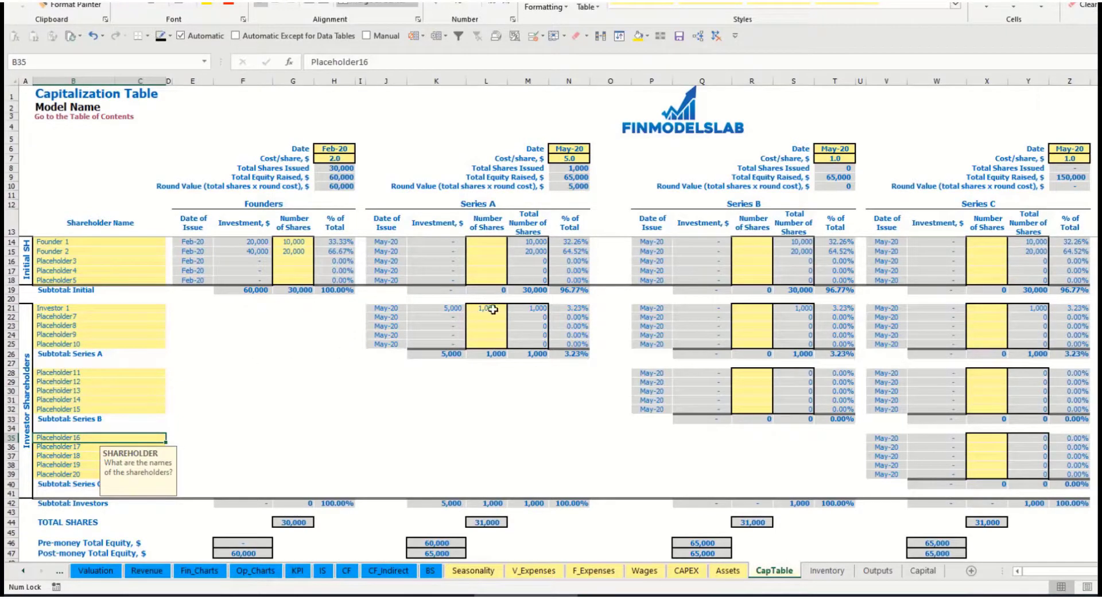
{"action": "left_click_drag", "start_coordinate": [492, 308], "coordinate": [486, 344]}
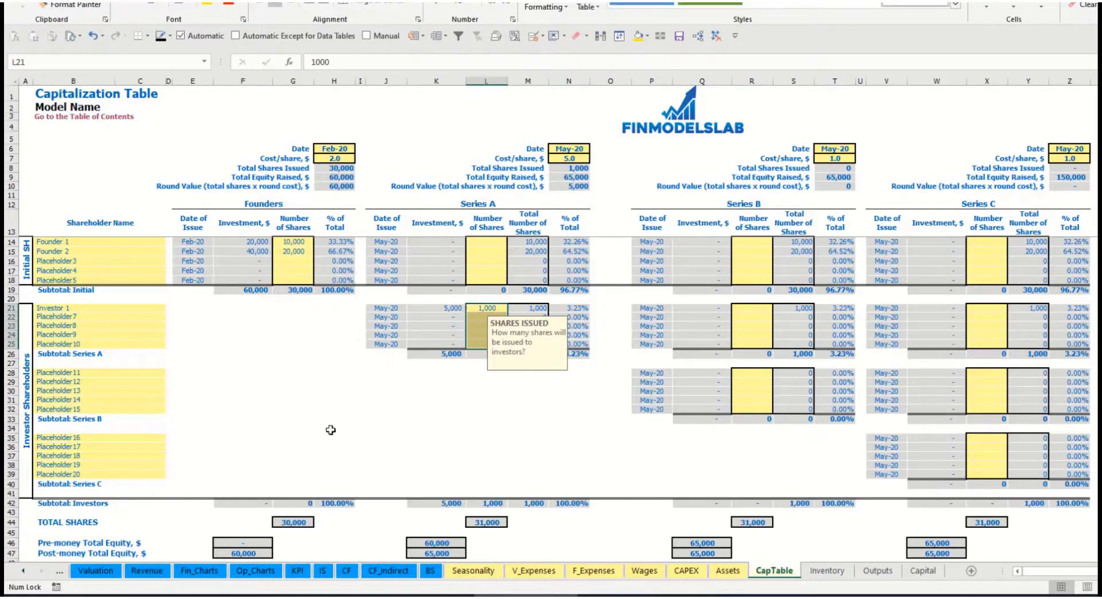
{"action": "left_click", "coordinate": [501, 393]}
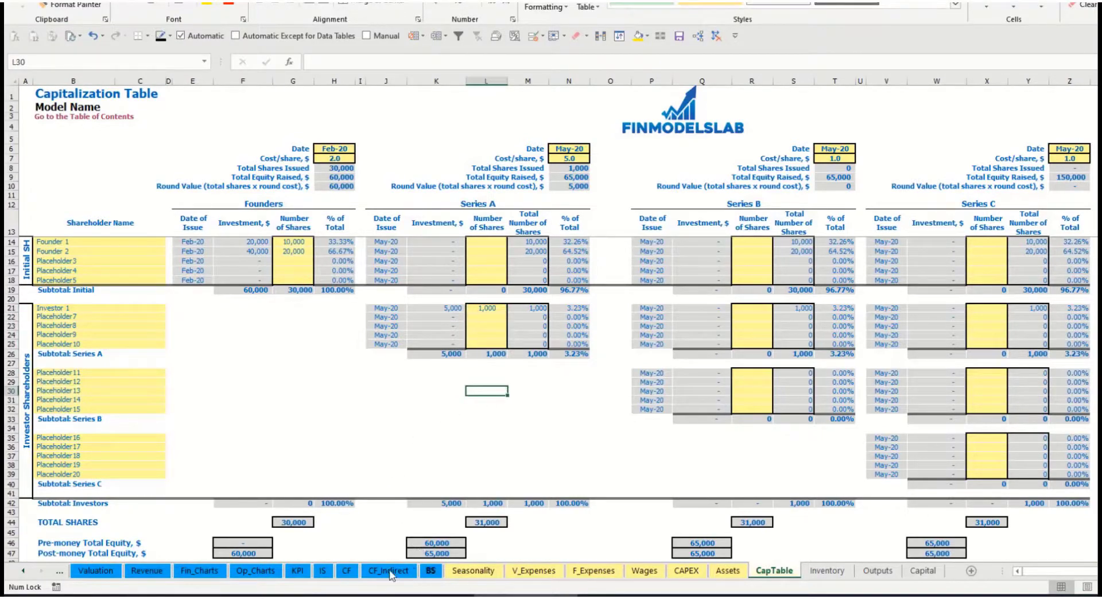
- Review the Ordinary Equity Raisings row of the cash flow statement and the Ordinary Equity row of the balance sheet
{"action": "left_click", "coordinate": [346, 573]}
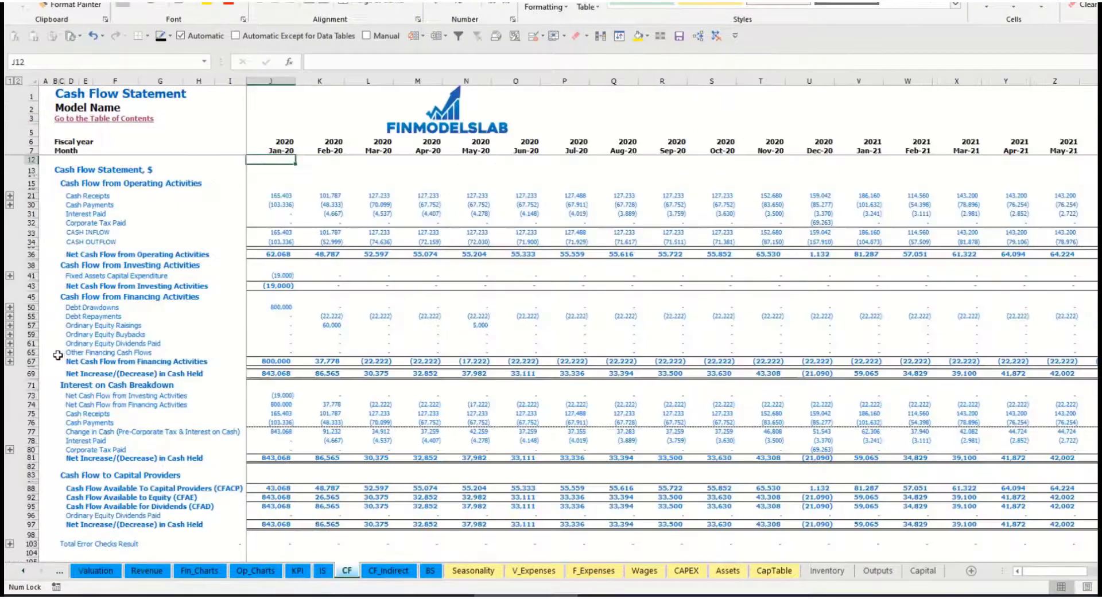
{"action": "left_click", "coordinate": [30, 325]}
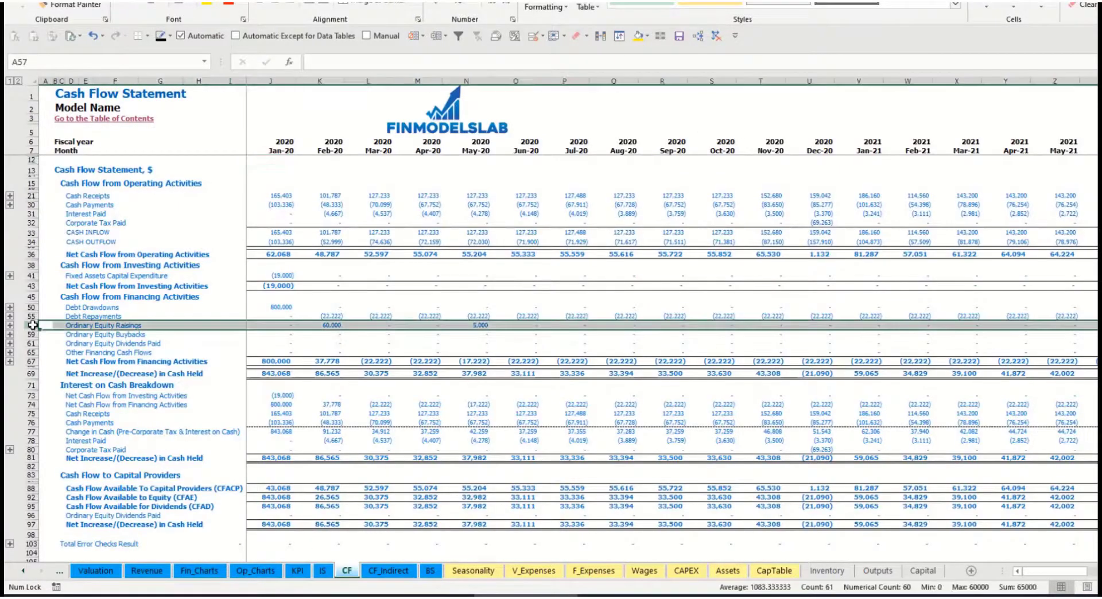
{"action": "left_click", "coordinate": [336, 328]}
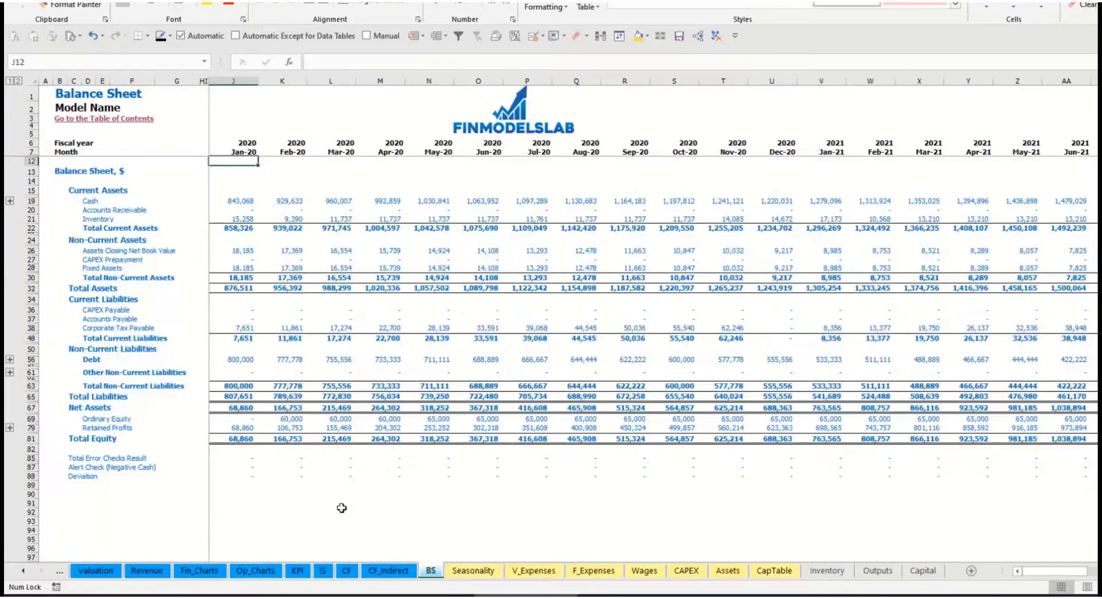
{"action": "left_click", "coordinate": [430, 570]}
{"action": "left_click", "coordinate": [30, 418]}
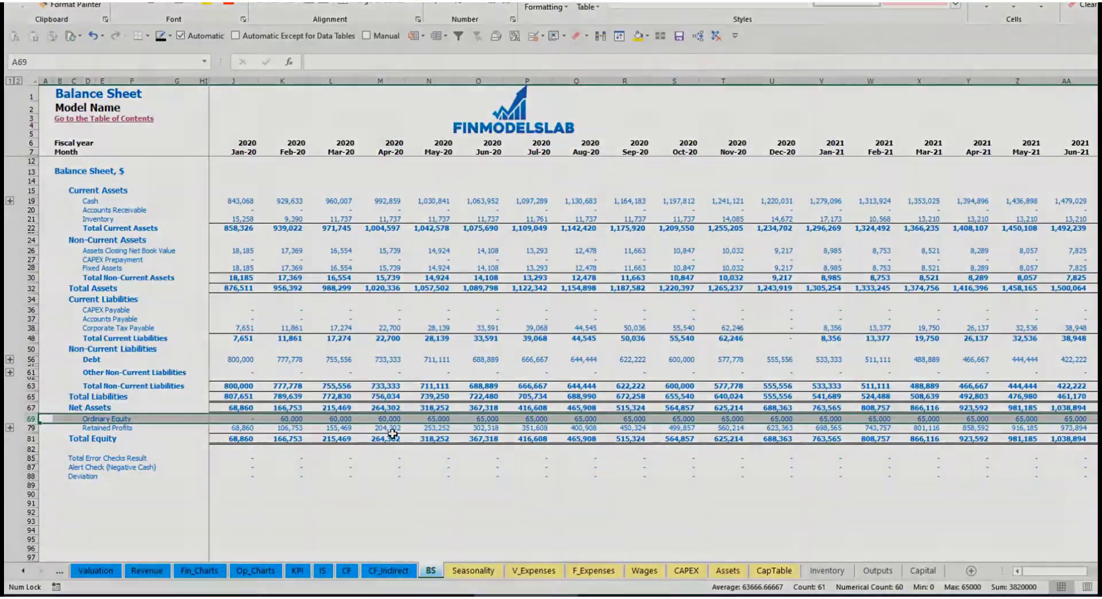